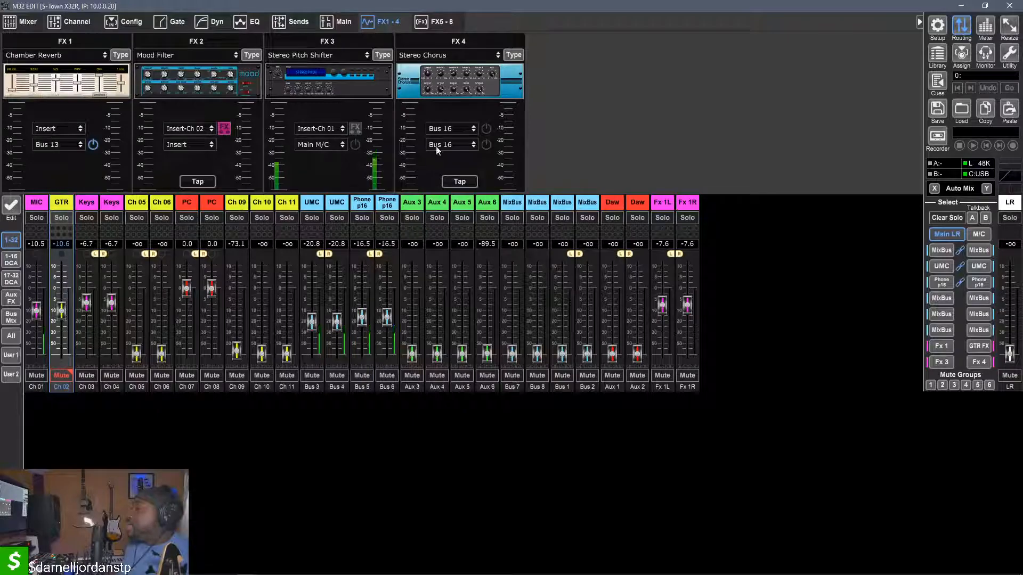
# Bring up the Routing window and examine the input block assignments from the Local sources through to User In
pyautogui.moveTo(421, 574)
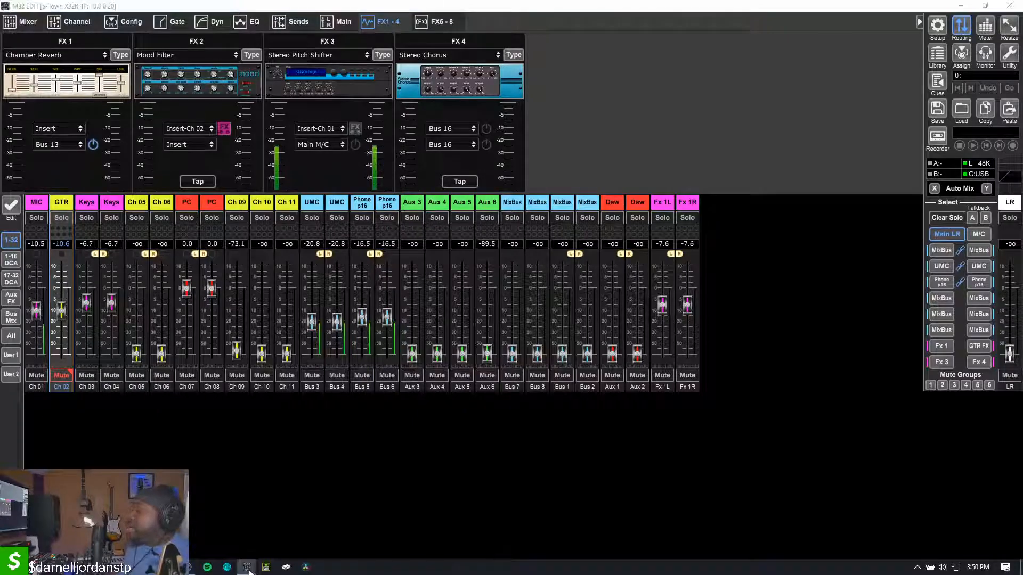
pyautogui.moveTo(246, 567)
pyautogui.click(324, 550)
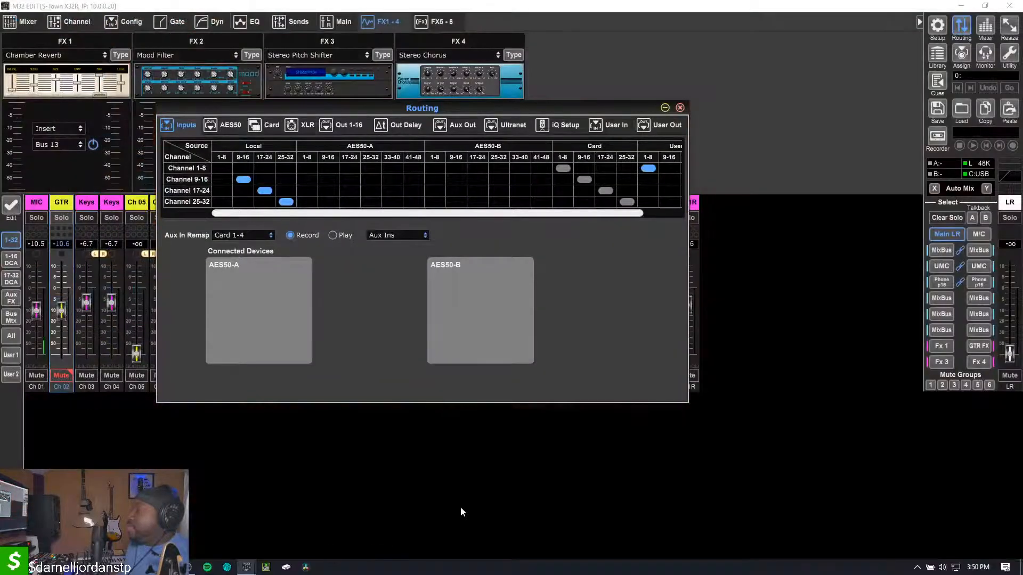
pyautogui.click(460, 507)
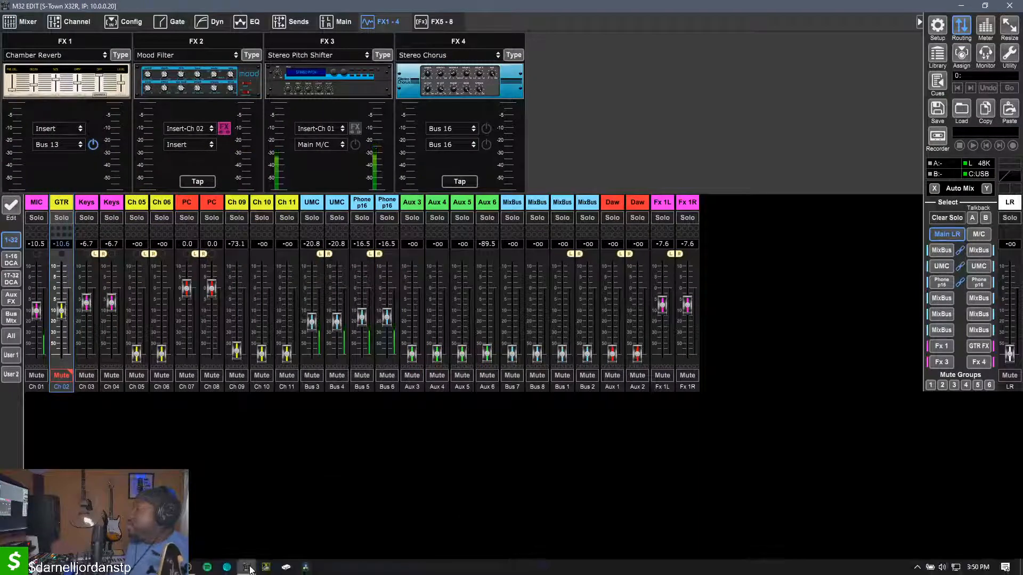
pyautogui.moveTo(249, 567)
pyautogui.click(375, 516)
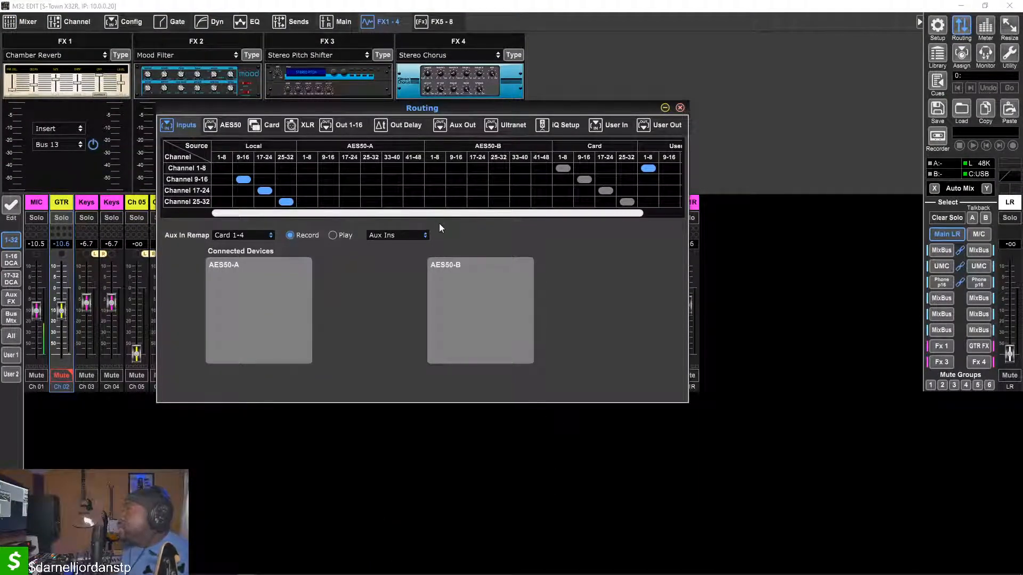
pyautogui.moveTo(420, 213); pyautogui.dragTo(625, 213)
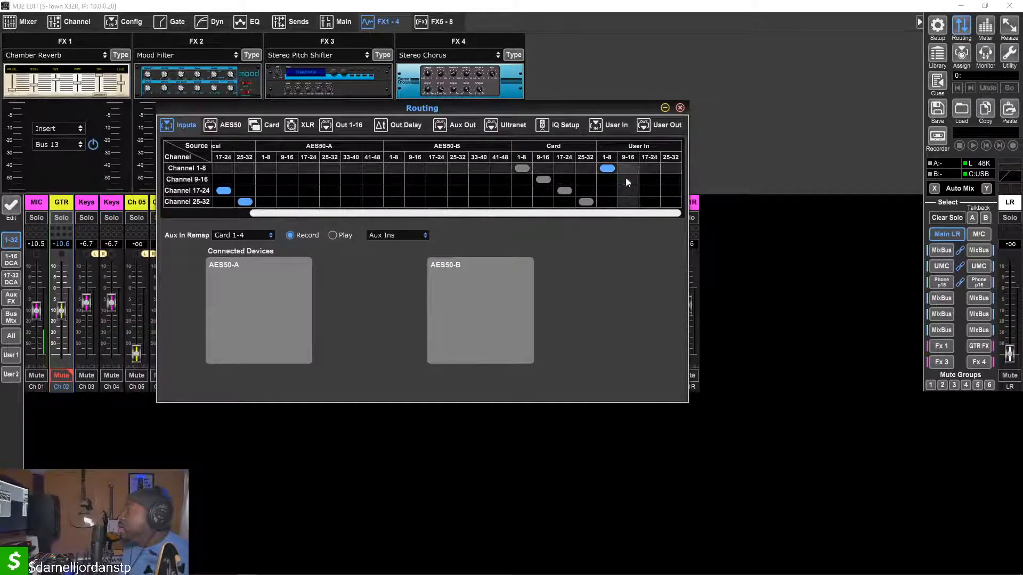
pyautogui.moveTo(383, 213); pyautogui.dragTo(345, 213)
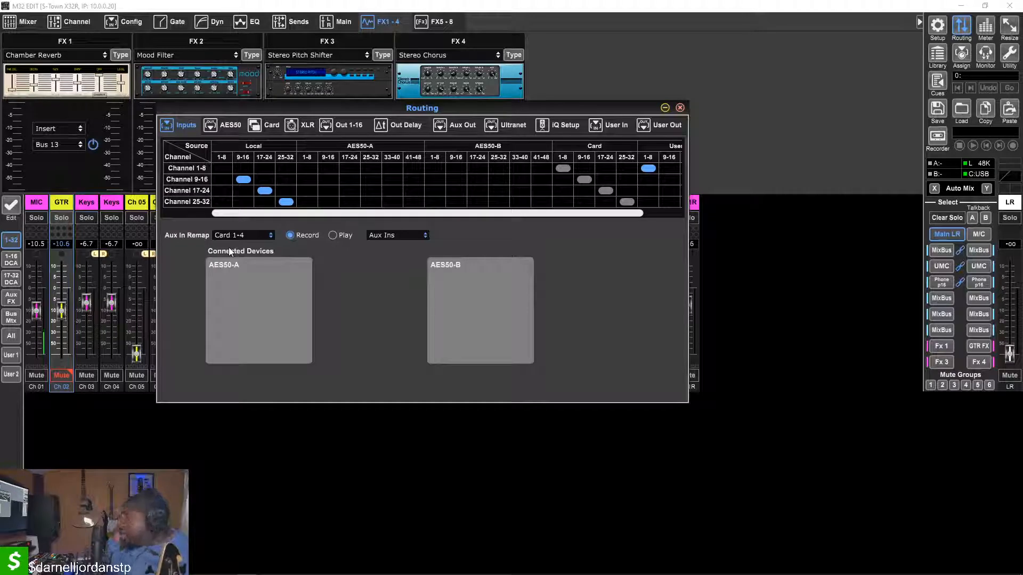
# Examine the card output routing, the input blocks and the User In and User Out patches
pyautogui.click(269, 126)
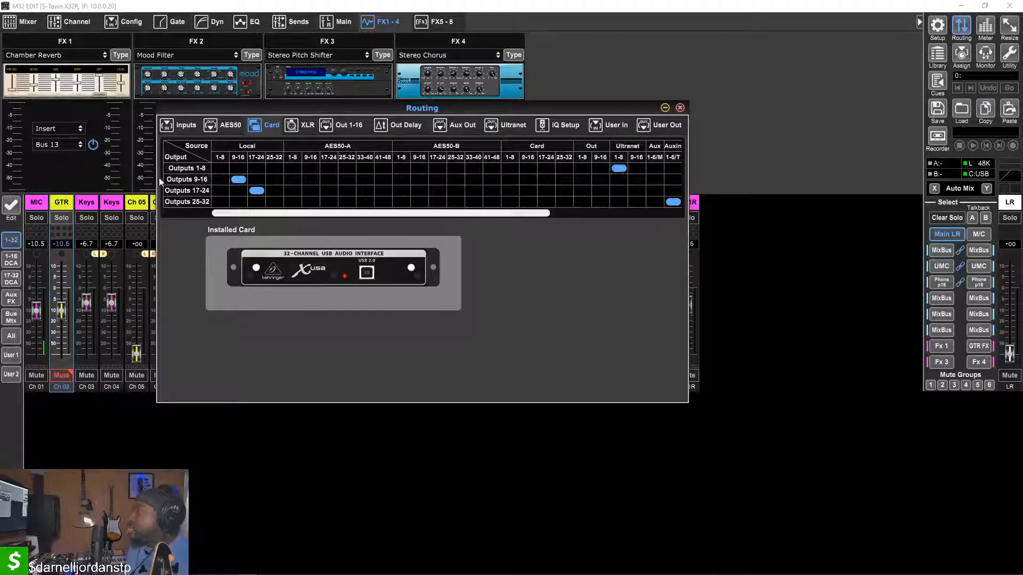
pyautogui.click(179, 126)
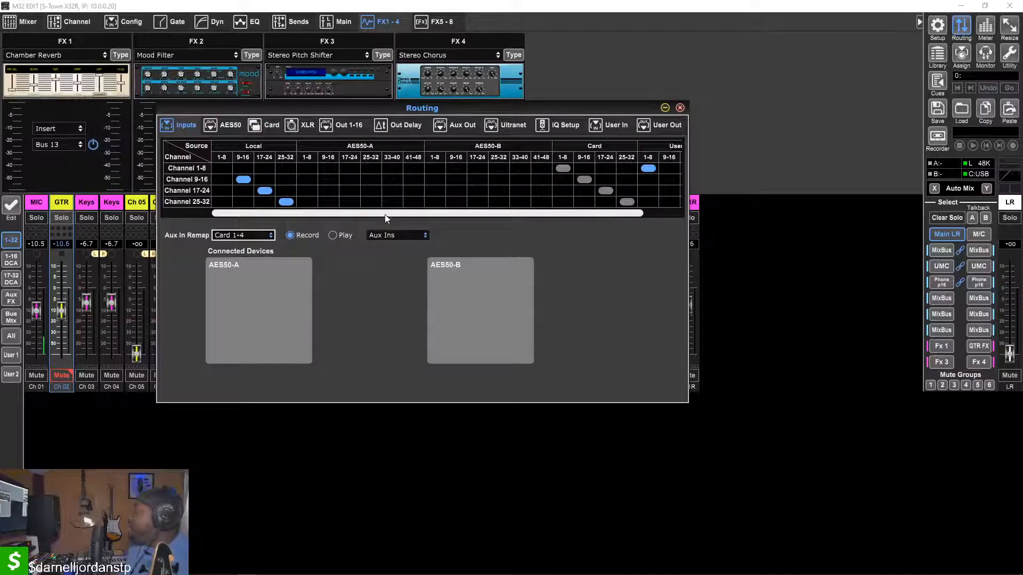
pyautogui.click(611, 125)
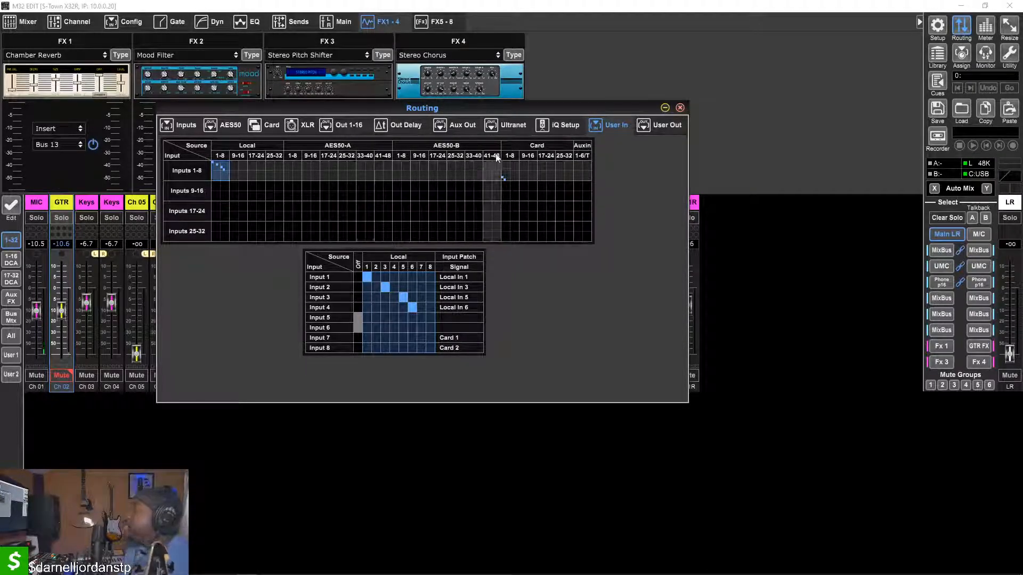
pyautogui.click(664, 125)
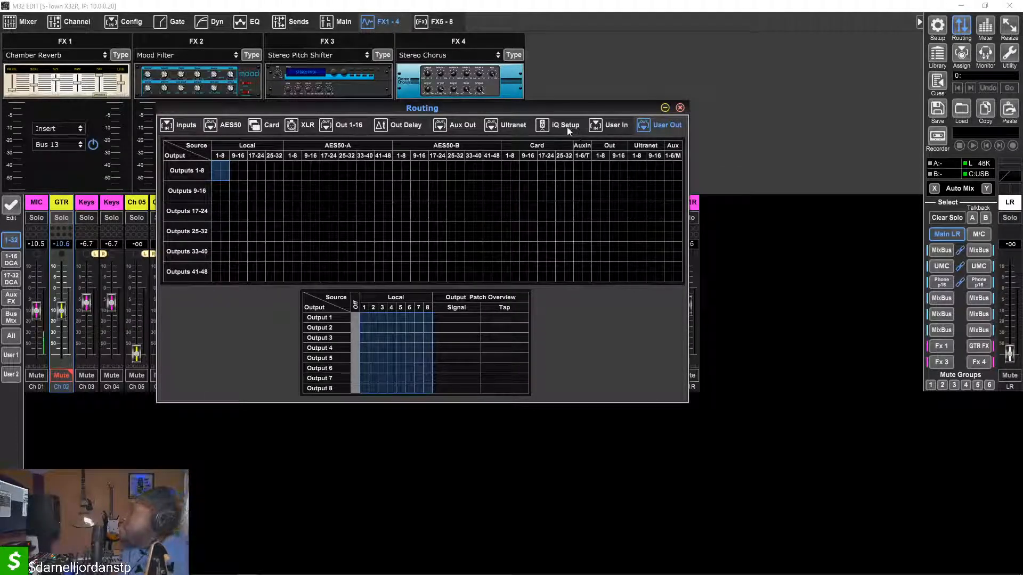
pyautogui.click(618, 127)
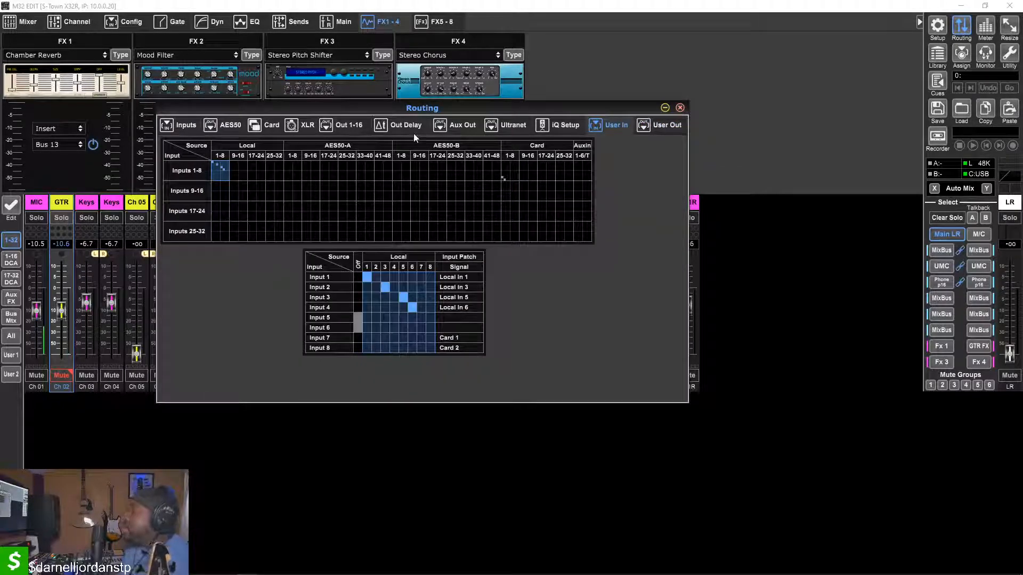
# Examine the Ultranet output assignments across the mix bus, direct out, aux and FX sources
pyautogui.click(500, 127)
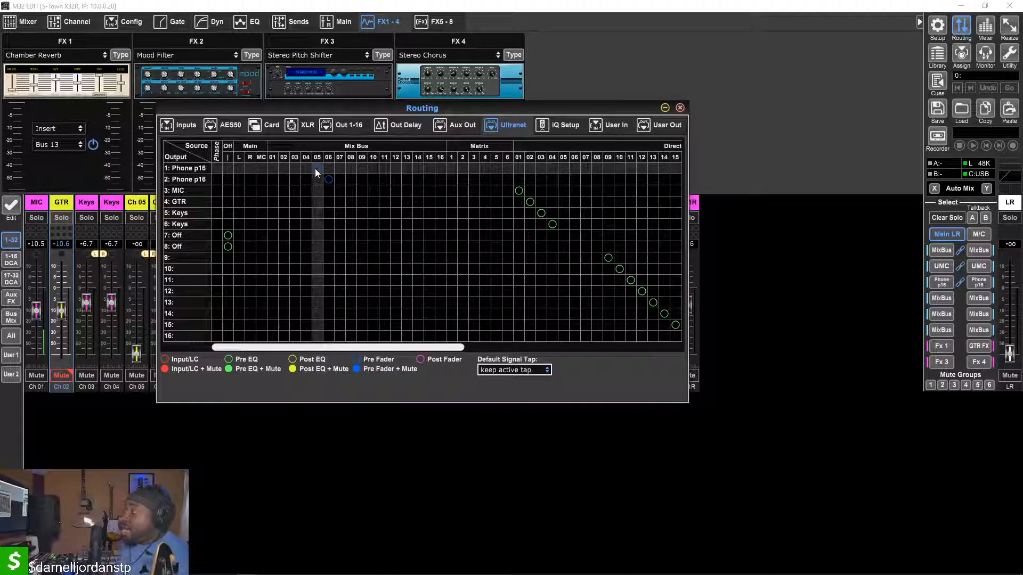
pyautogui.click(316, 168)
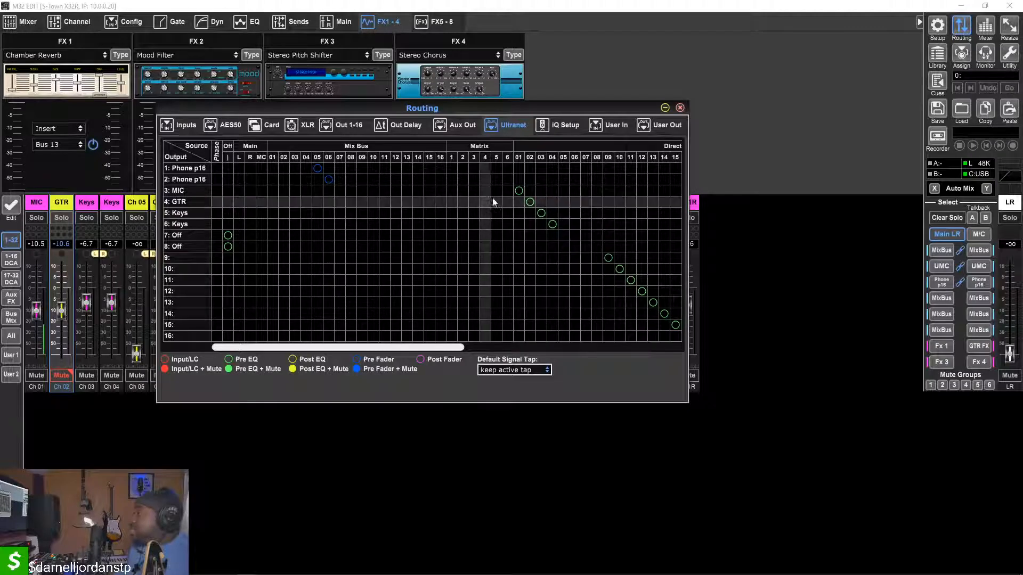
pyautogui.hscroll(3, 521, 190)
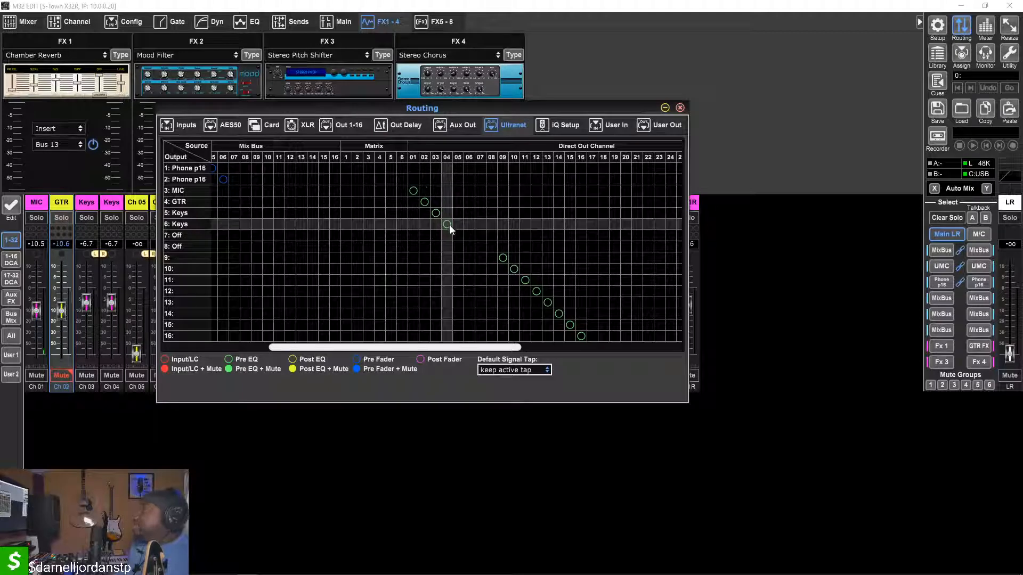
pyautogui.hscroll(8, 420, 226)
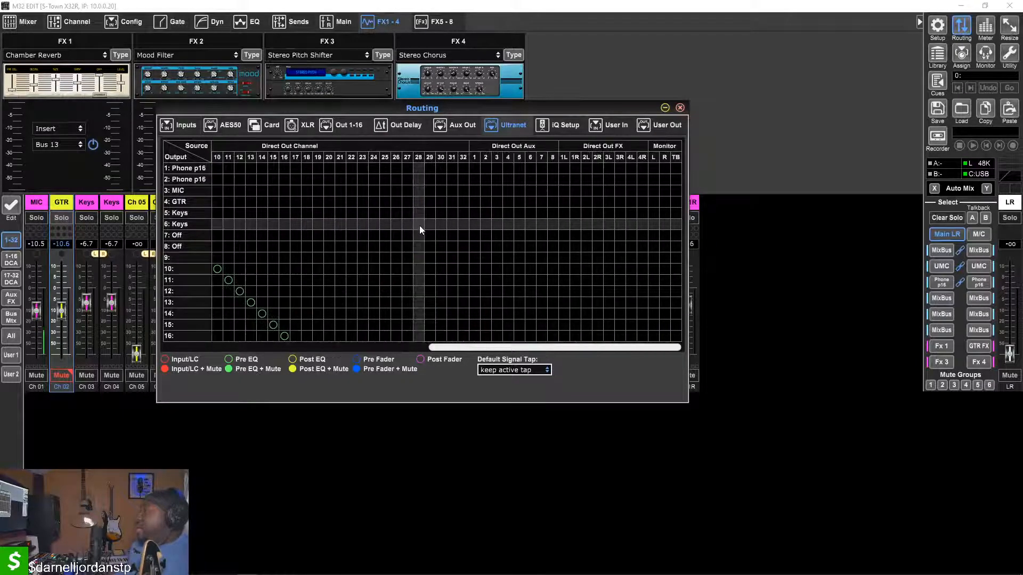
pyautogui.hscroll(-9, 419, 226)
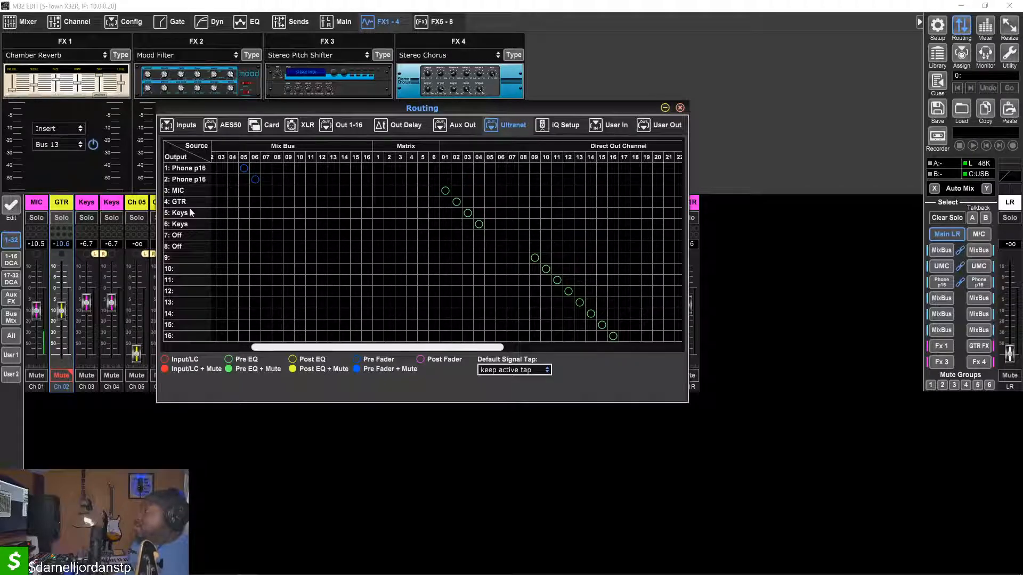
# Examine the USB card output routing across all source blocks and close the Routing window
pyautogui.click(280, 129)
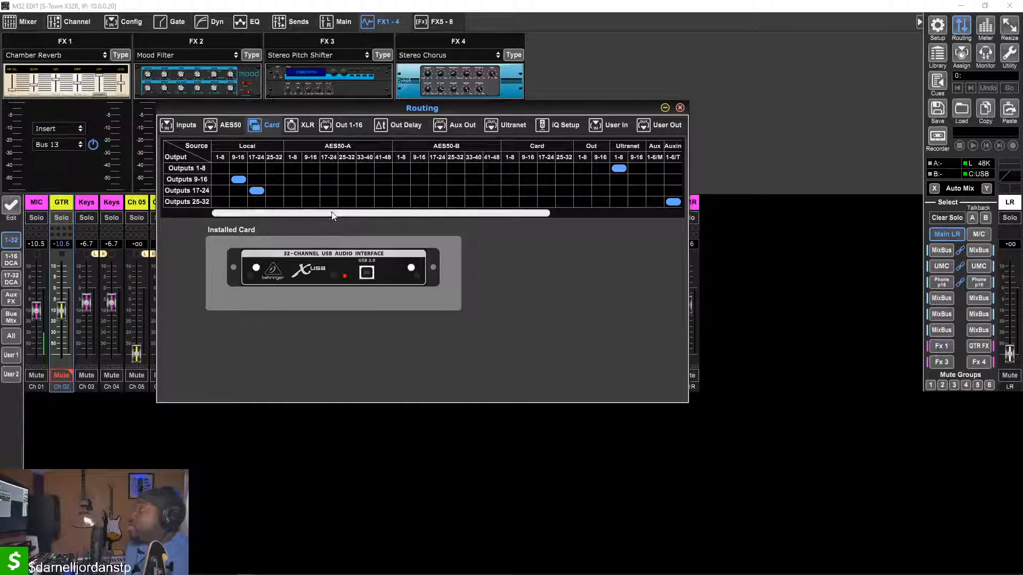
pyautogui.moveTo(339, 215); pyautogui.dragTo(523, 216)
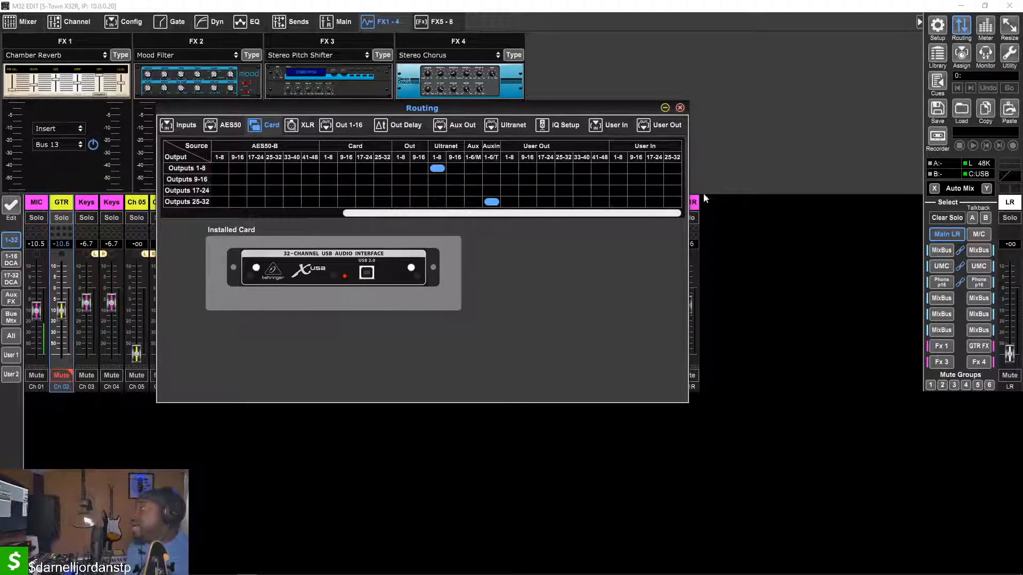
pyautogui.moveTo(602, 216); pyautogui.dragTo(391, 234)
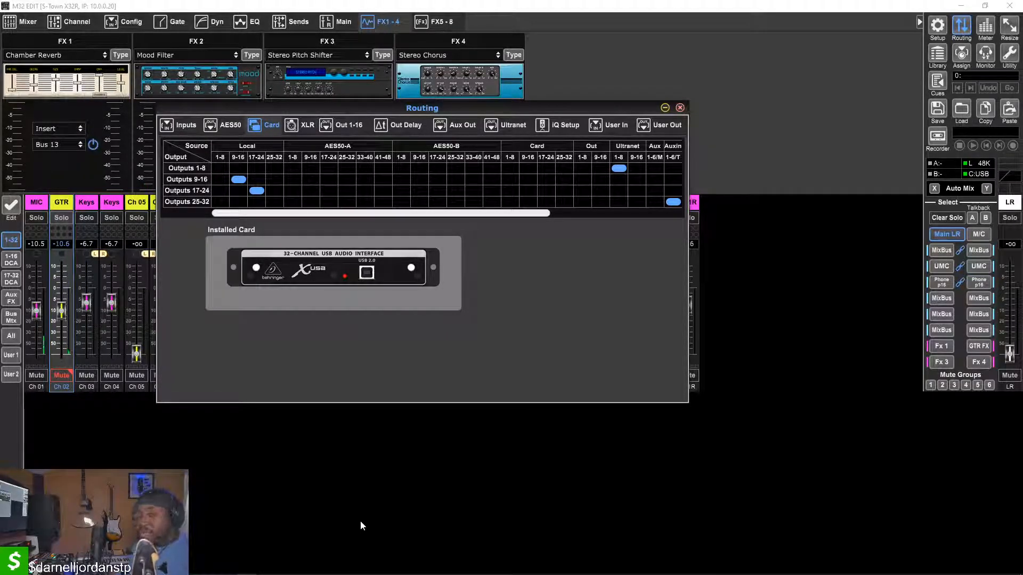
pyautogui.click(680, 108)
# Open the FX 2 Mood Filter and the FX 3 Stereo Pitch Shifter to inspect their controls
pyautogui.click(225, 81)
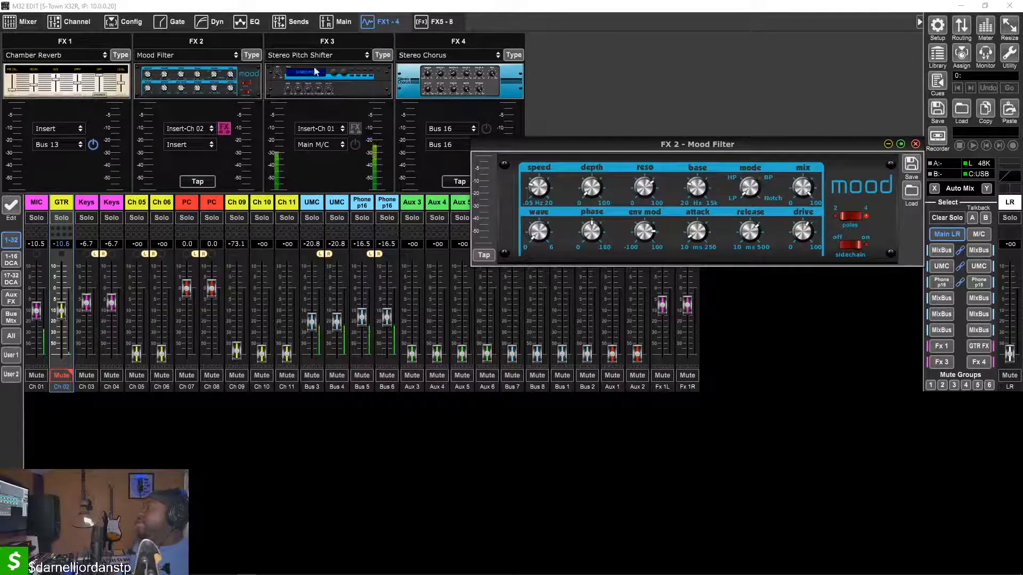
pyautogui.click(328, 82)
pyautogui.moveTo(431, 237); pyautogui.dragTo(393, 148)
pyautogui.moveTo(341, 229)
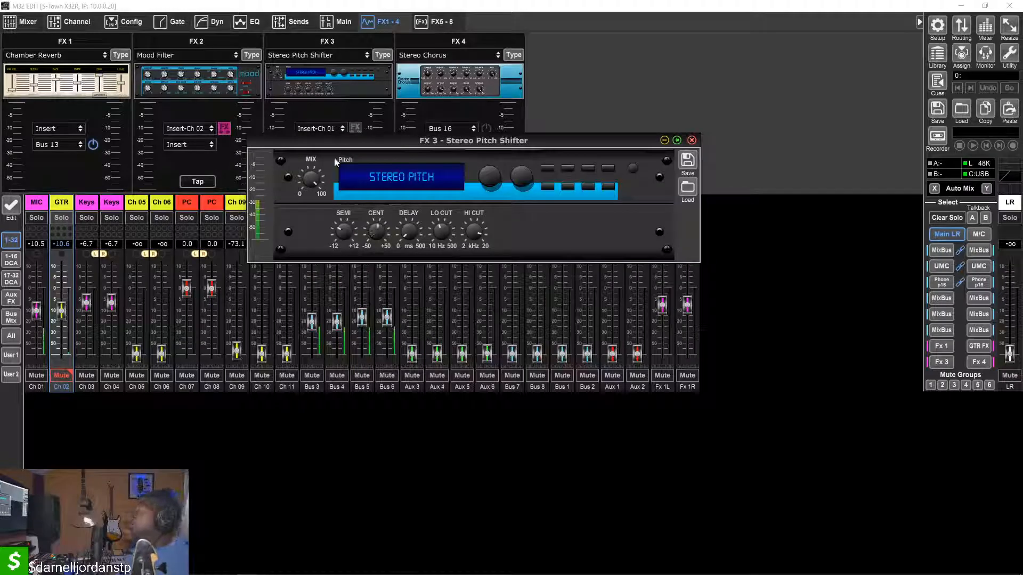
# Switch on the FX 3 insert for channel 1, check the Stereo Pitch Shifter's semitone and mix controls, and switch the insert off again
pyautogui.click(355, 129)
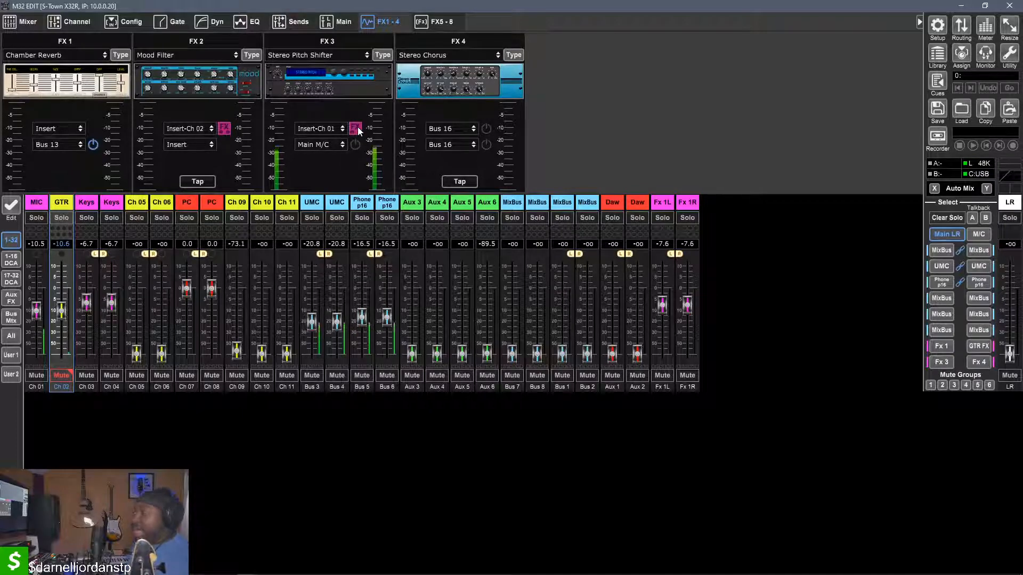
pyautogui.click(348, 75)
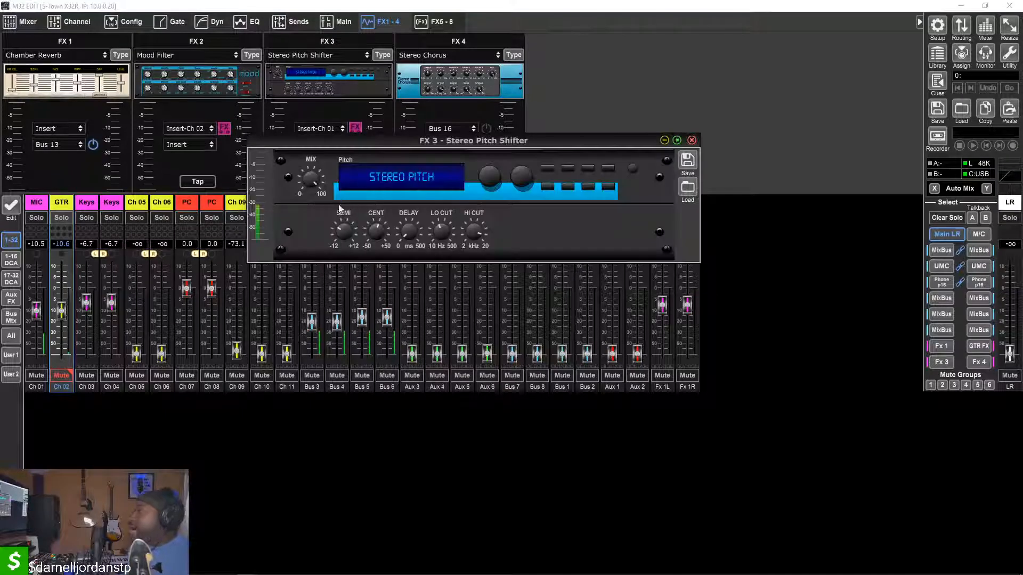
pyautogui.moveTo(347, 228); pyautogui.dragTo(325, 179)
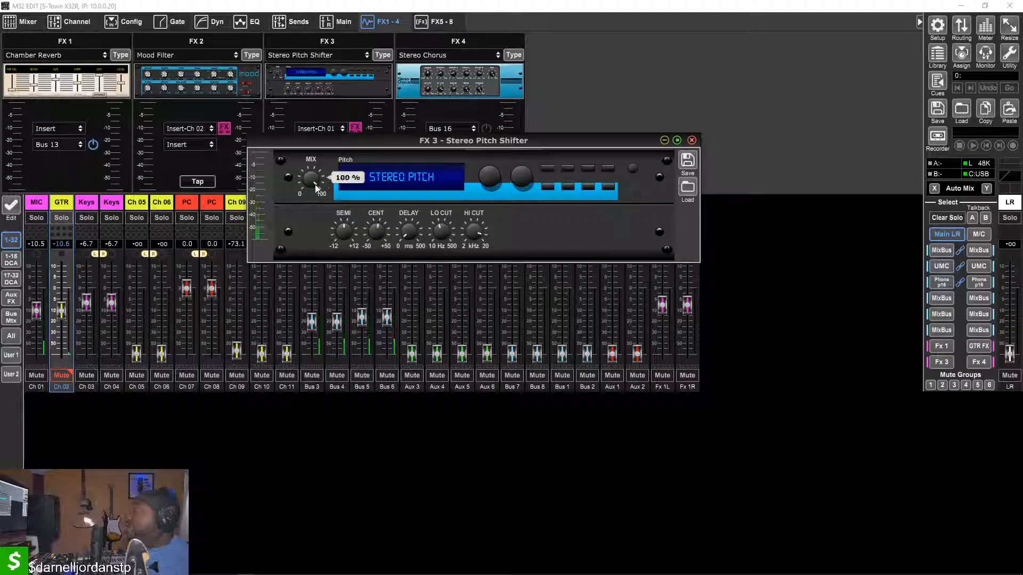
pyautogui.click(355, 128)
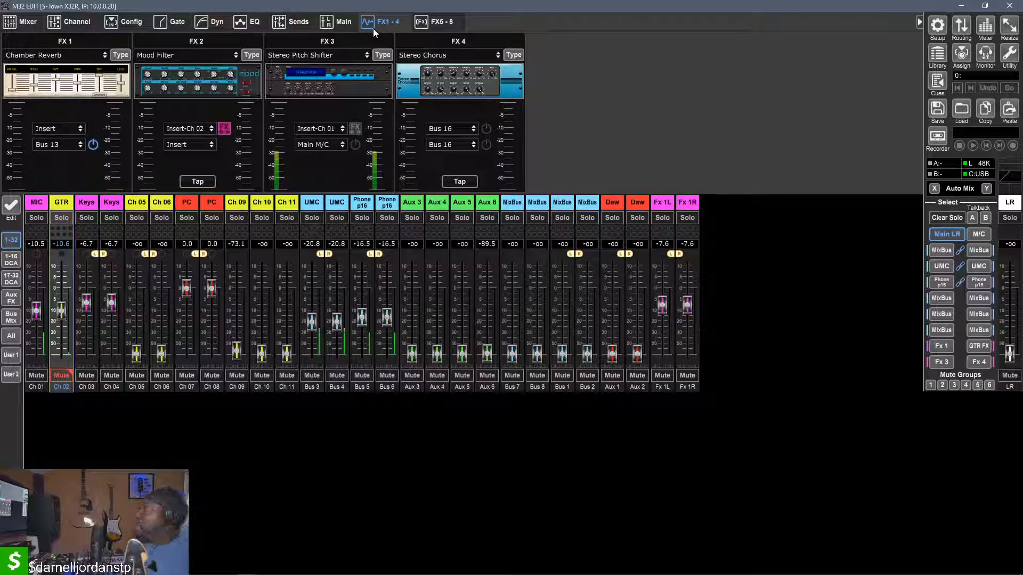
# Look through the effect types available for FX 3 and check the Stereo Pitch Shifter's semitone setting
pyautogui.click(382, 56)
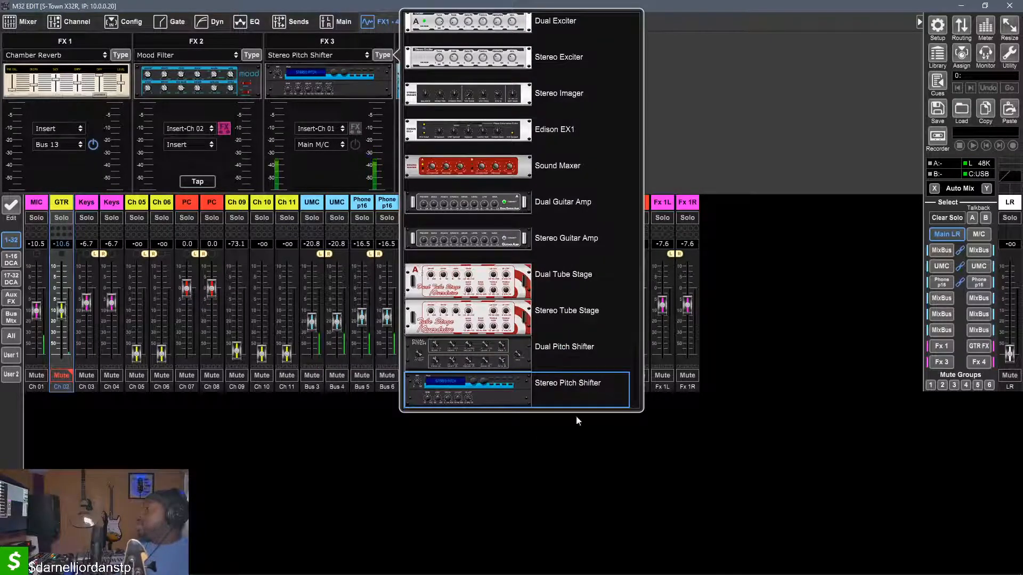
pyautogui.click(839, 118)
pyautogui.click(329, 86)
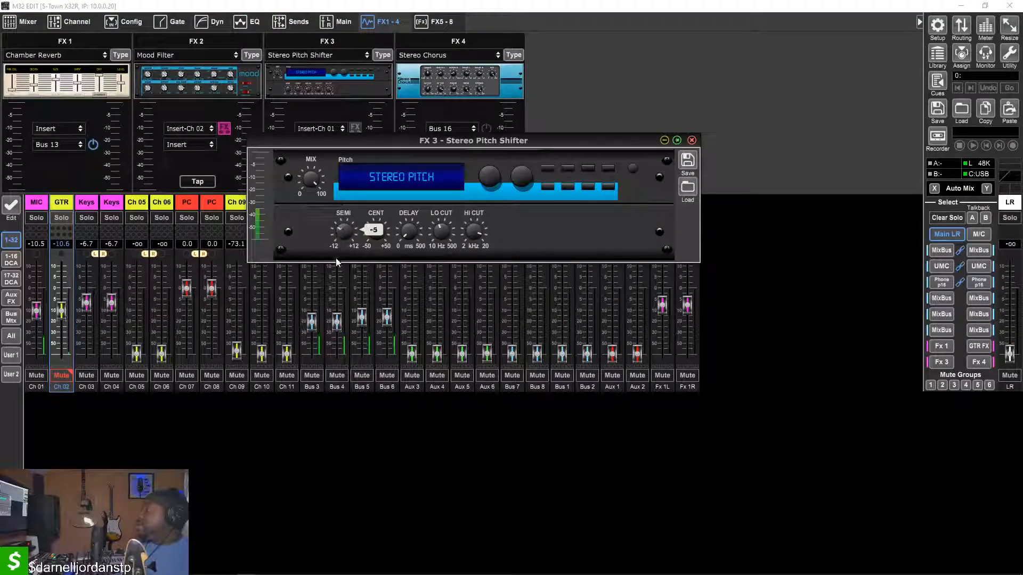
pyautogui.click(692, 140)
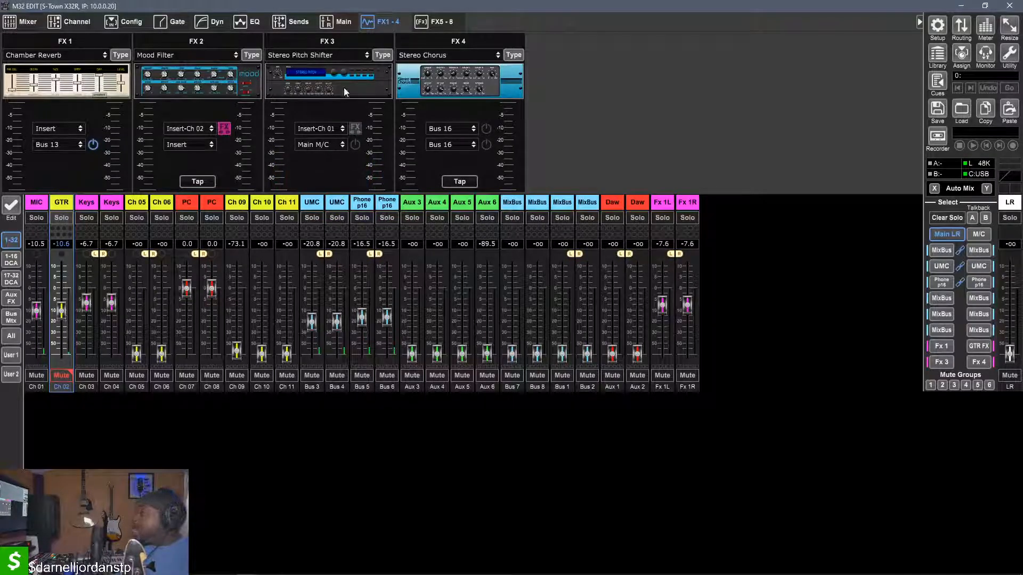
# Choose Insert-Ch 01 as the FX 3 source, assign Fx3L:PIT as the MIC channel's insert and switch that insert on
pyautogui.click(324, 130)
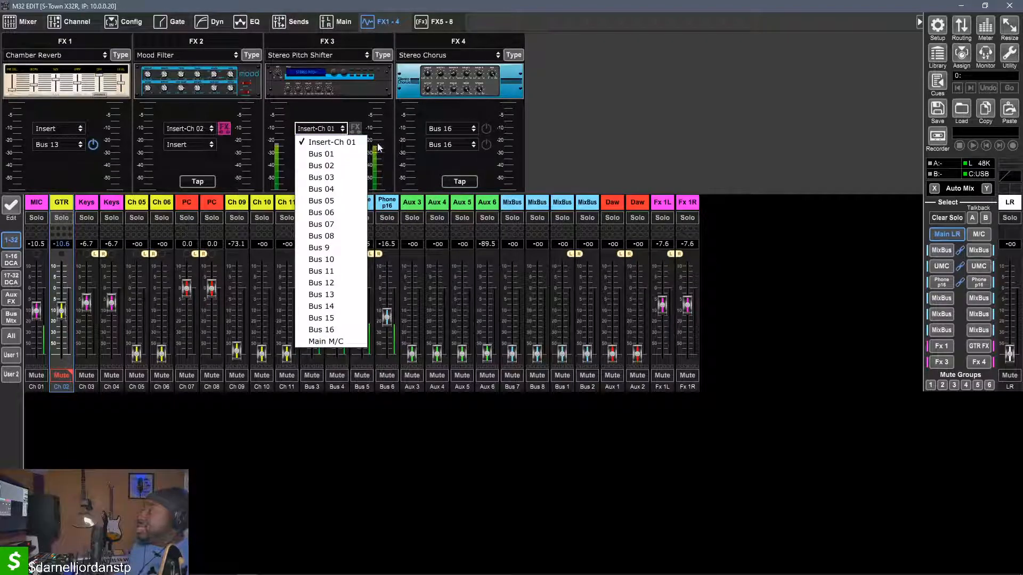
pyautogui.click(313, 143)
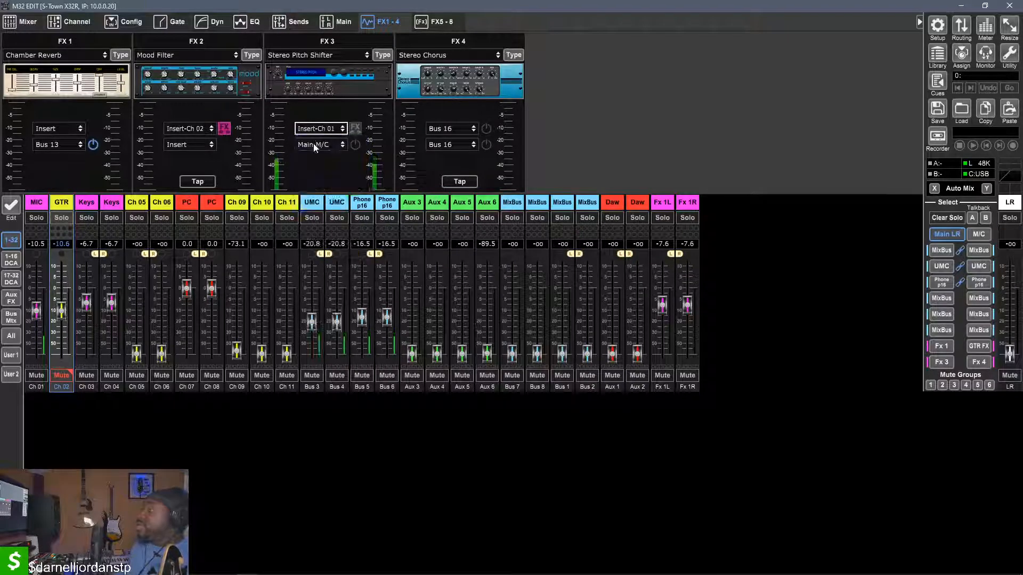
pyautogui.click(41, 208)
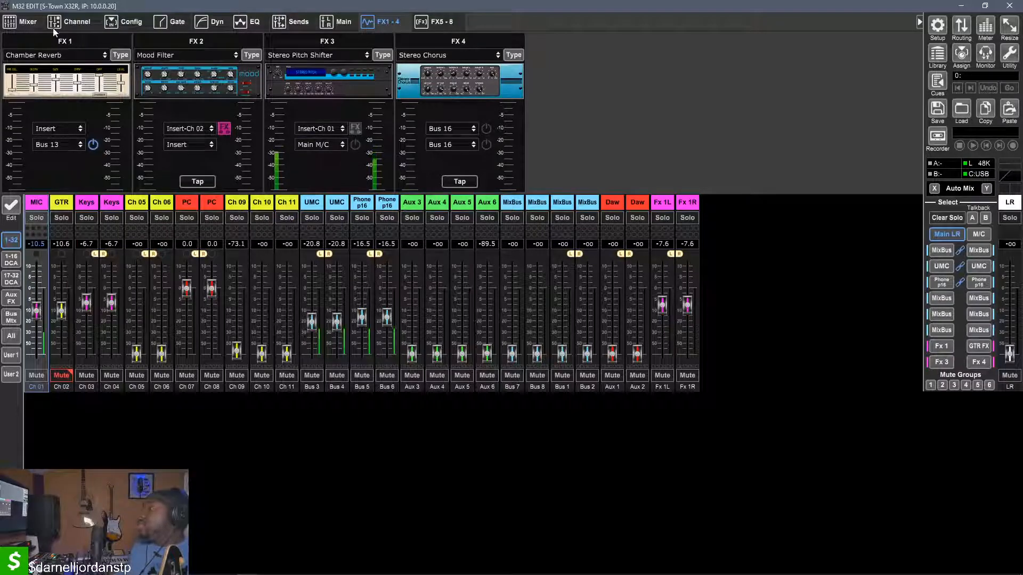
pyautogui.click(69, 23)
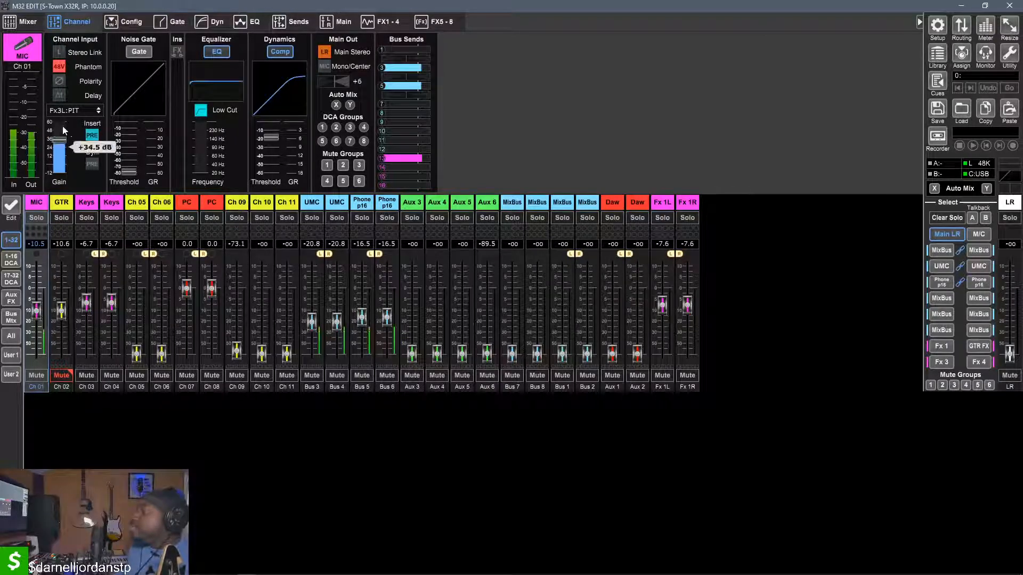
pyautogui.click(53, 113)
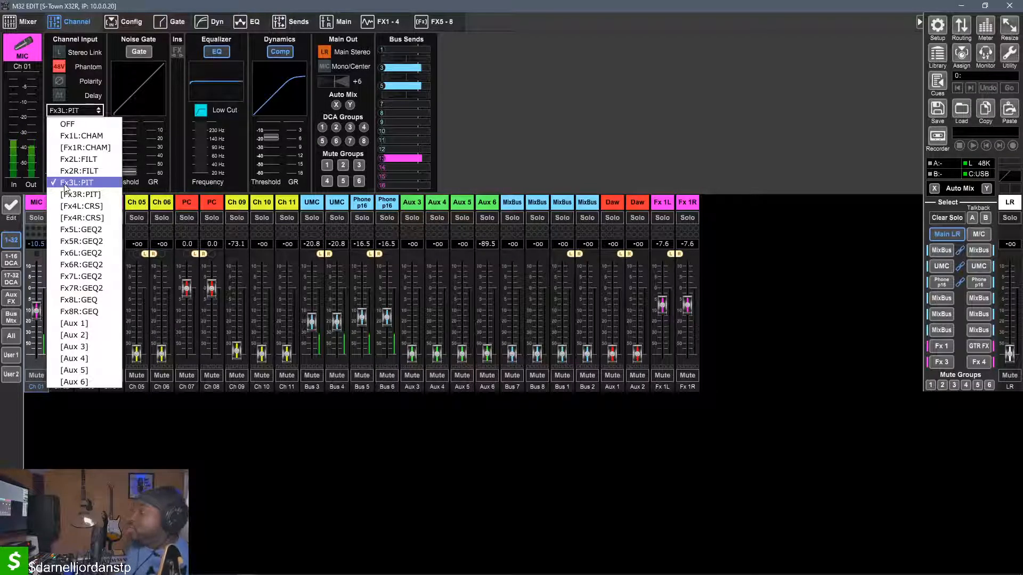
pyautogui.click(65, 184)
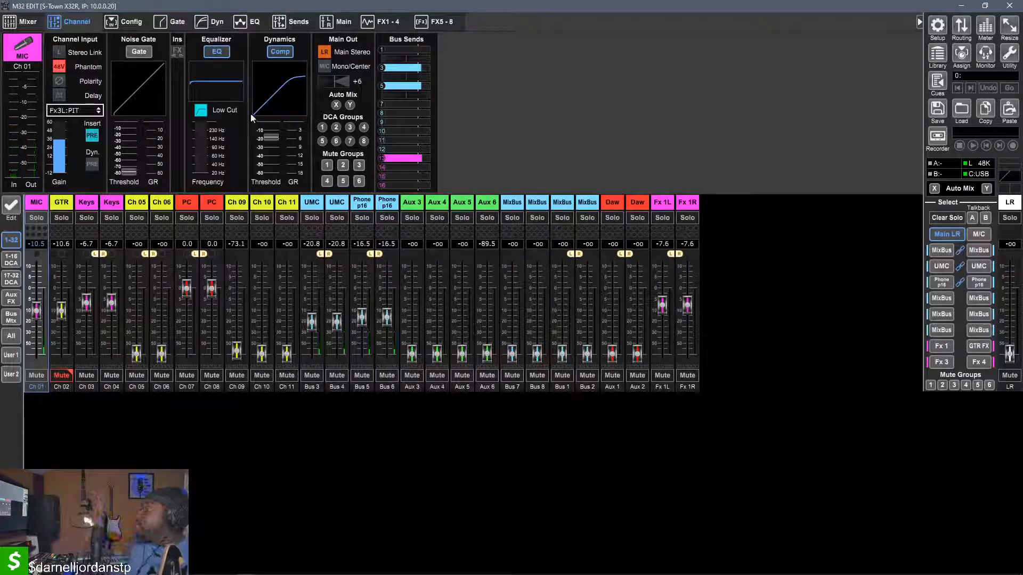
pyautogui.click(176, 53)
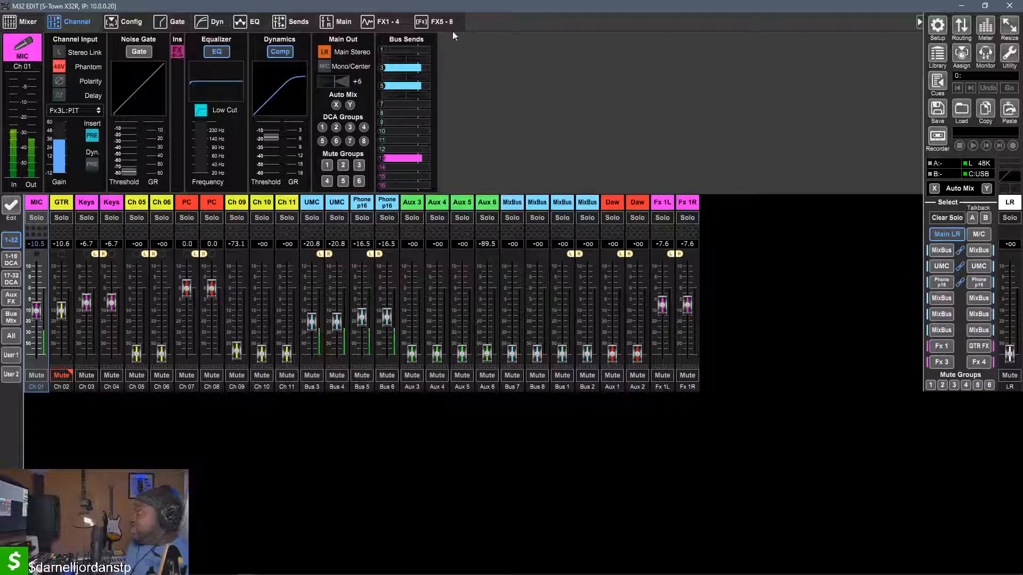
# Show the FX 1-4 effects overview and switch to the Self Contained set in Ableton Live
pyautogui.click(376, 24)
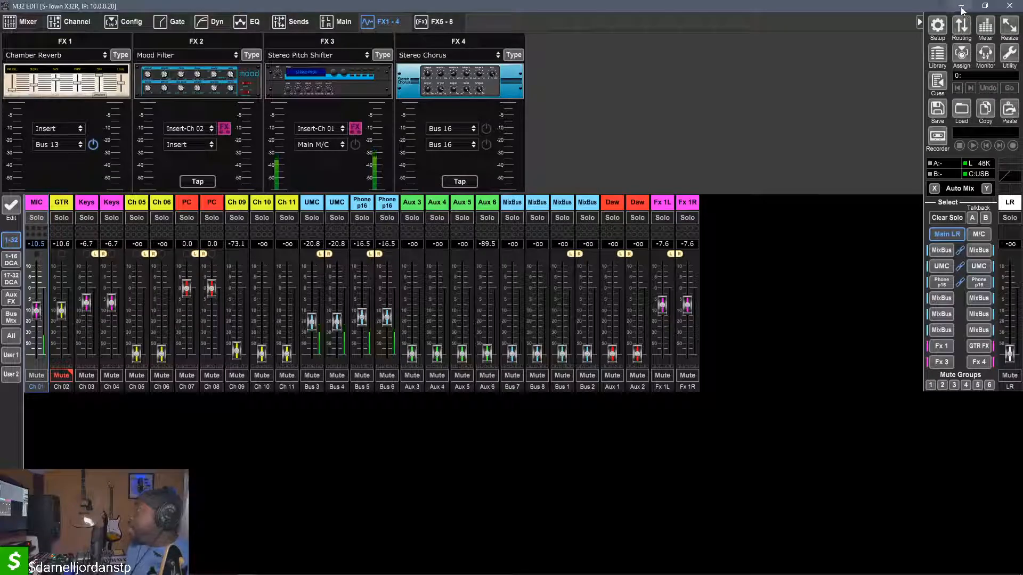
pyautogui.moveTo(266, 574)
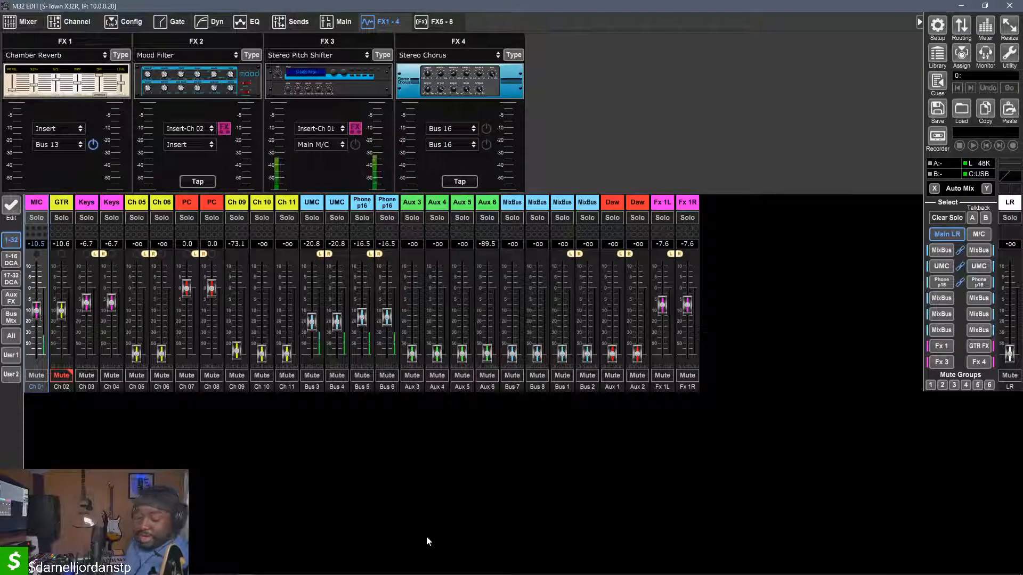
pyautogui.moveTo(410, 574)
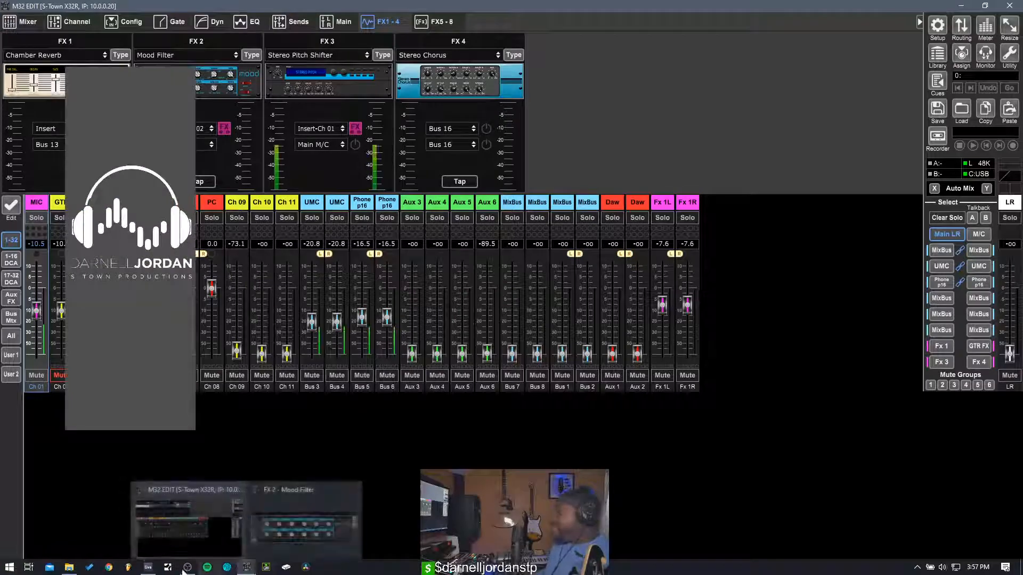
pyautogui.click(148, 567)
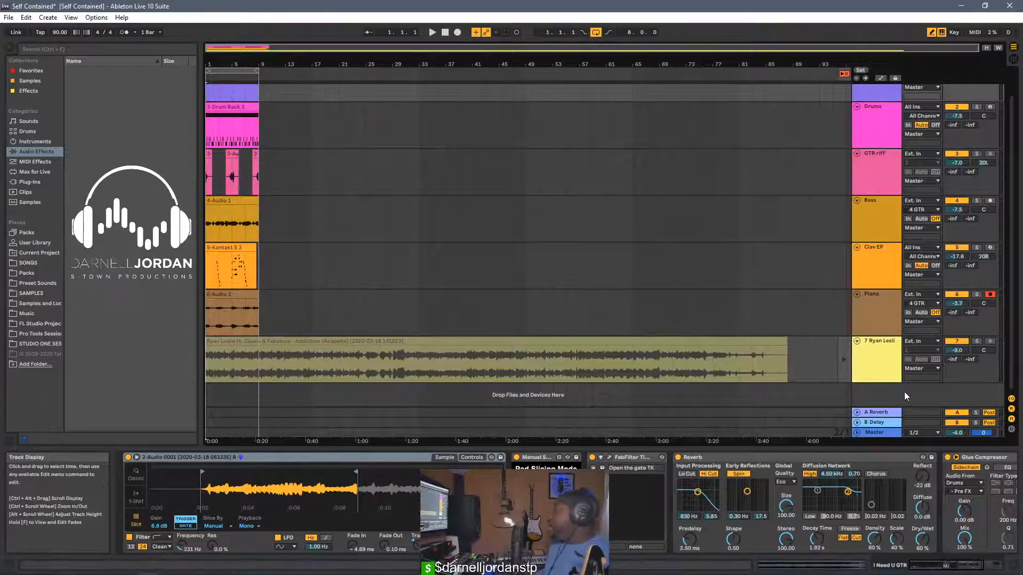
# Insert a new audio track below the 7 Ryan Lesli track and set its input channel to 3 MIC
pyautogui.rightClick(879, 398)
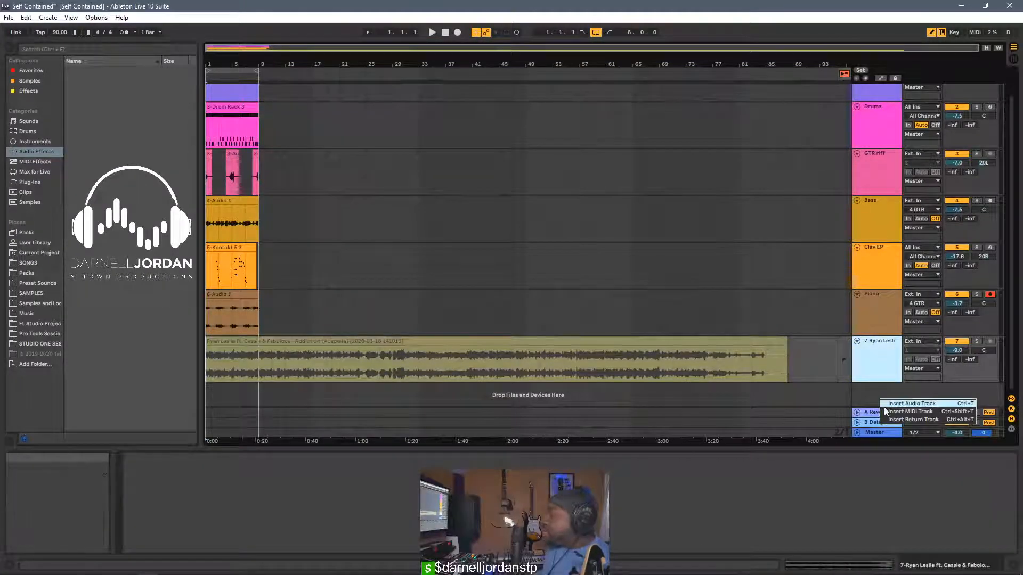
pyautogui.click(883, 407)
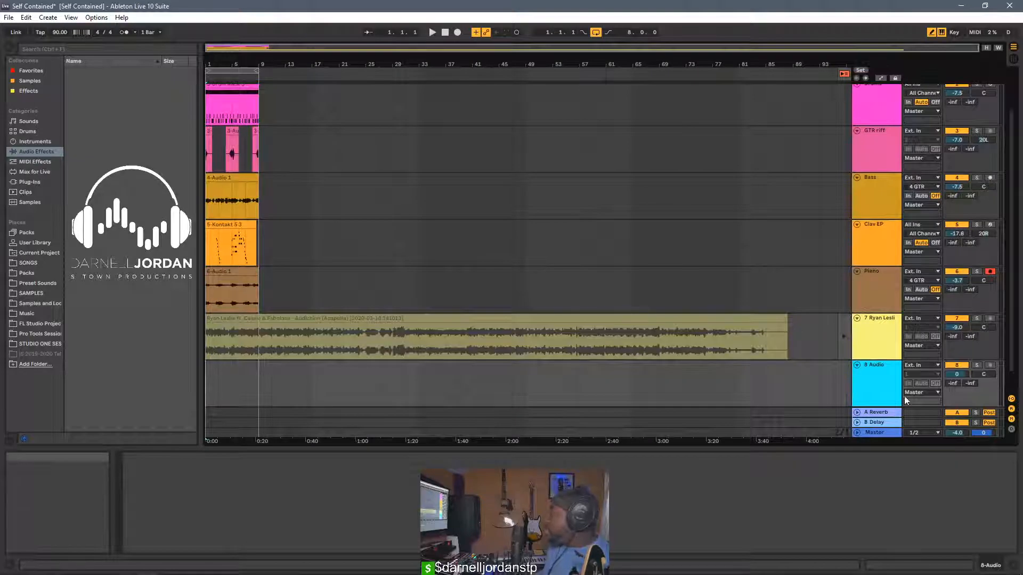
pyautogui.click(907, 375)
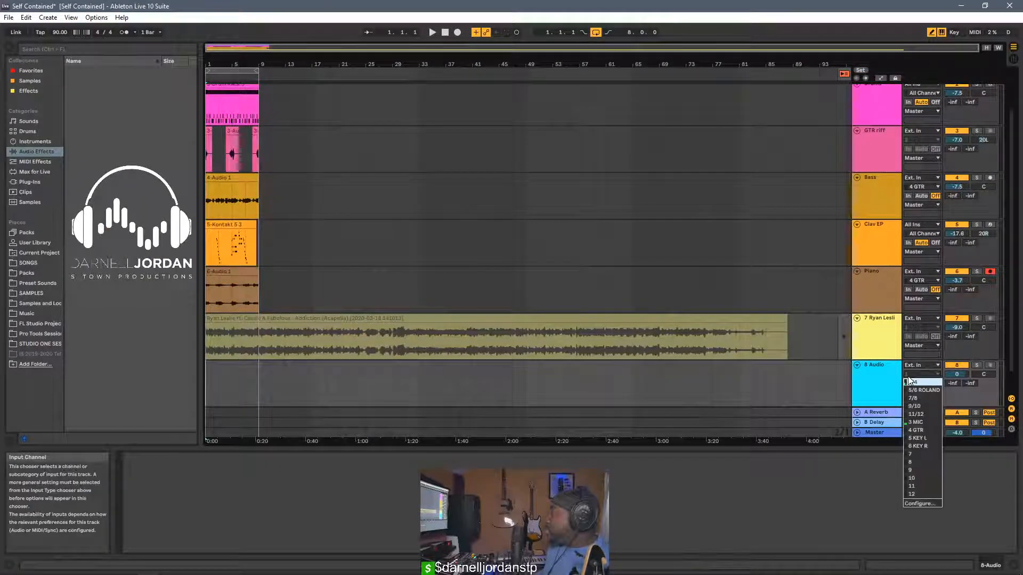
pyautogui.click(906, 424)
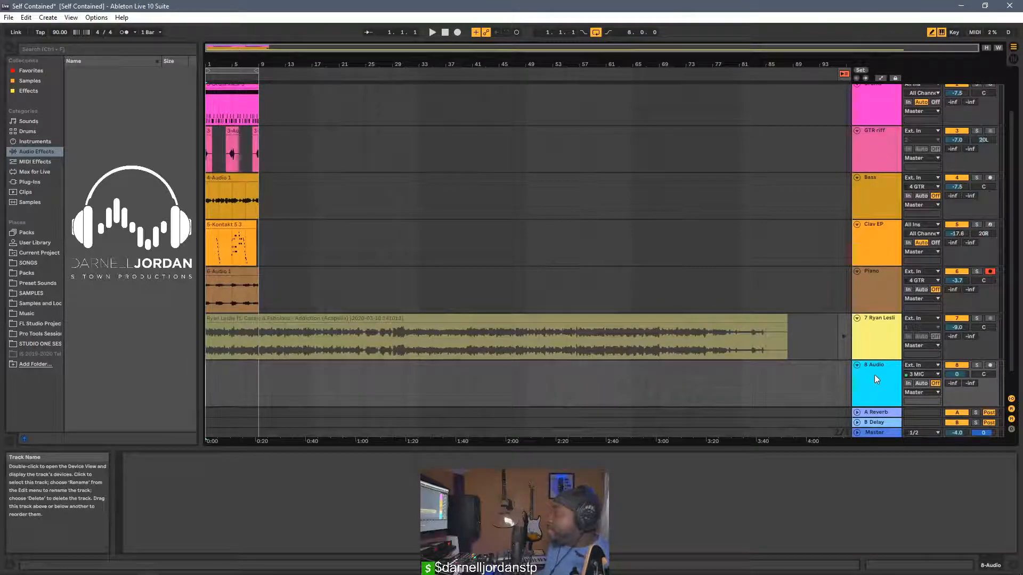
# Try Auto and In monitoring on the 8 Audio track, leave its monitoring set to Off and solo the track
pyautogui.click(922, 384)
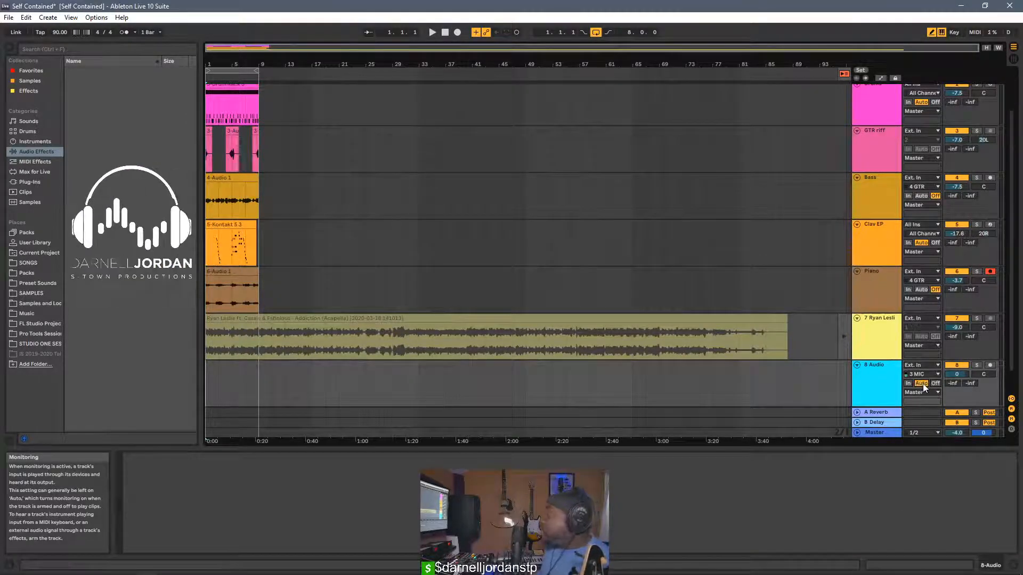
pyautogui.click(907, 384)
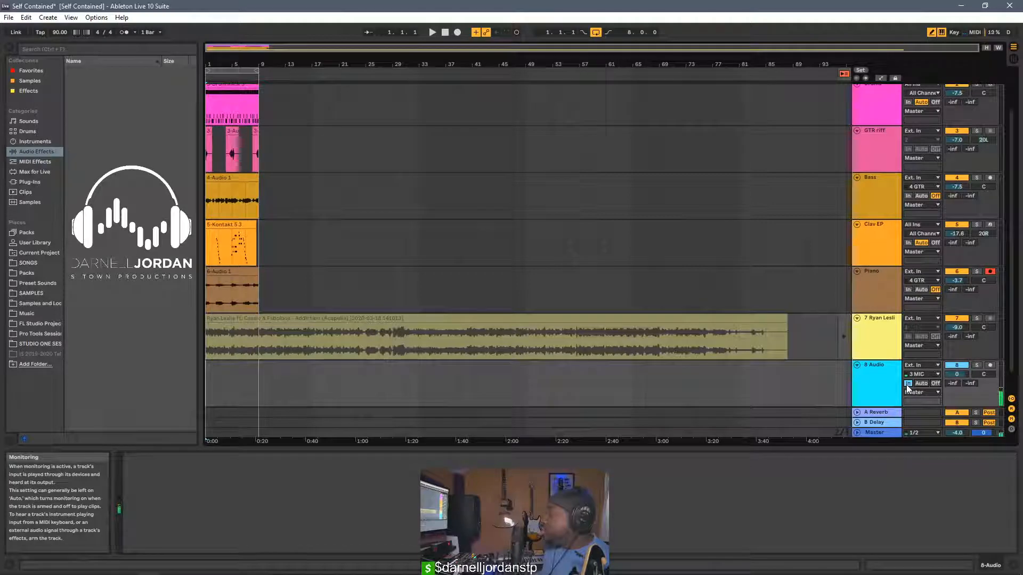
pyautogui.scroll(-1, 614, 370)
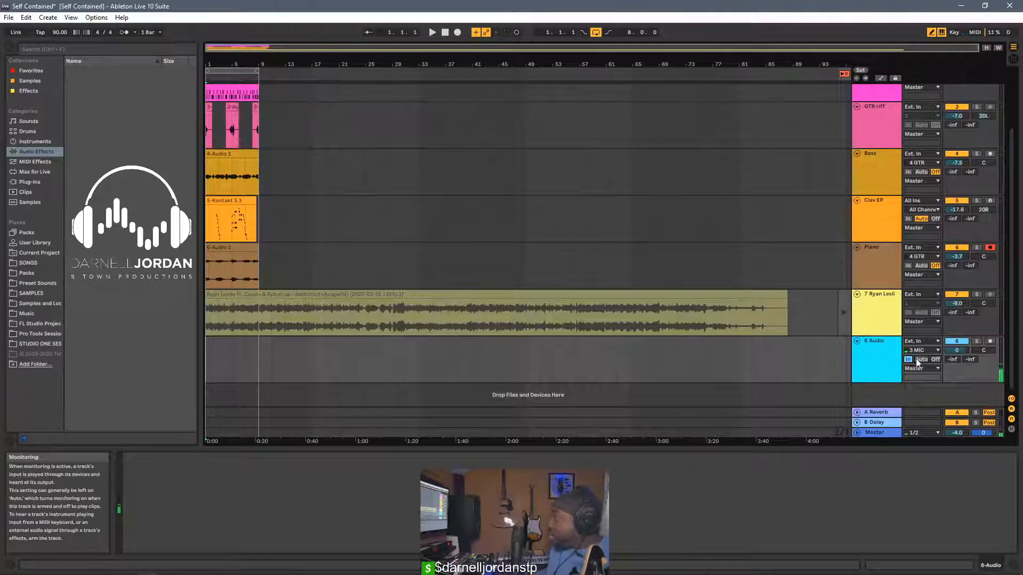
pyautogui.click(936, 360)
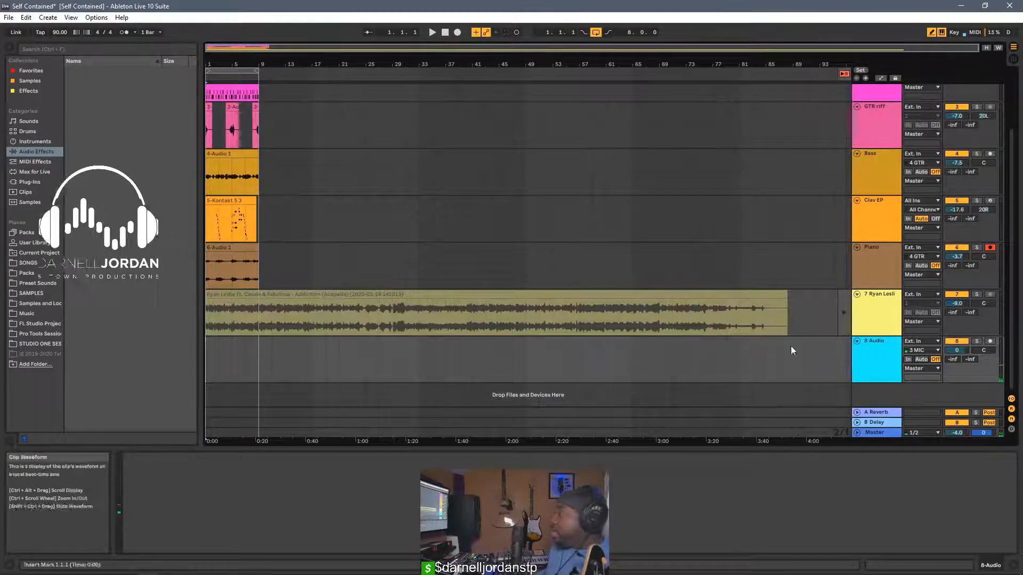
pyautogui.click(978, 342)
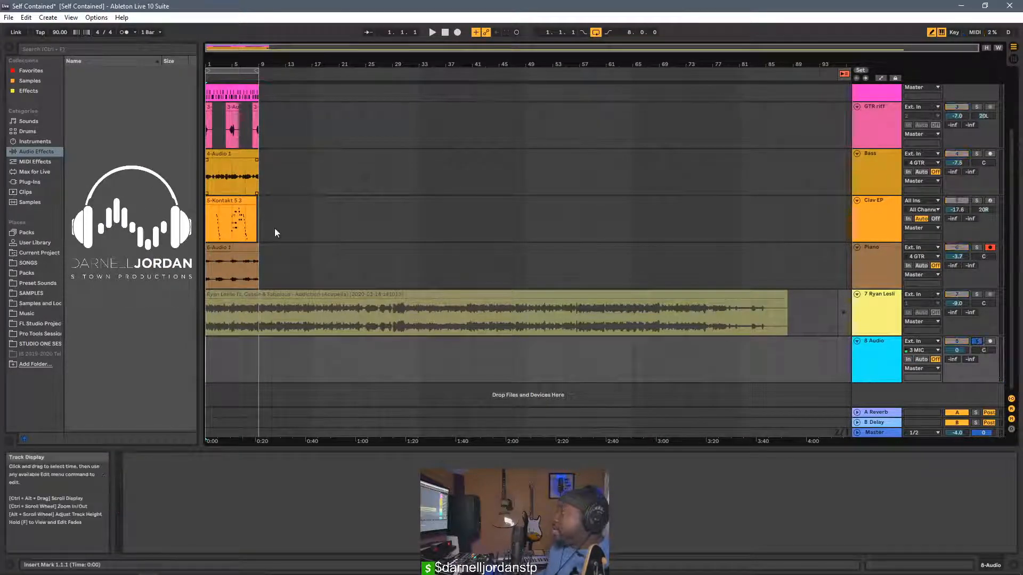
# Arm the 8 Audio track and record a short mic take of about two bars from the start of the arrangement
pyautogui.scroll(2, 233, 237)
pyautogui.scroll(-2, 233, 240)
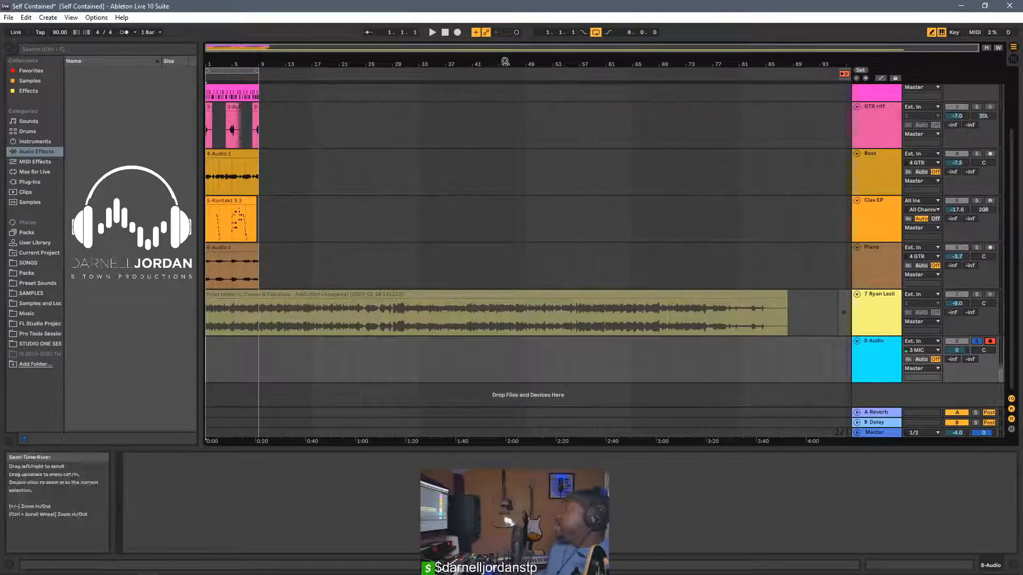
pyautogui.click(457, 33)
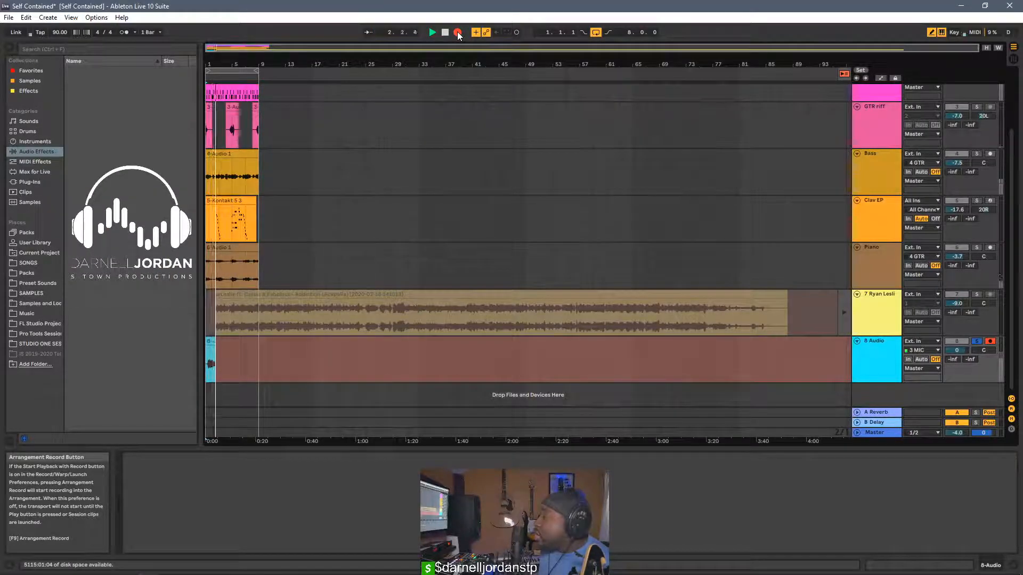
pyautogui.click(457, 32)
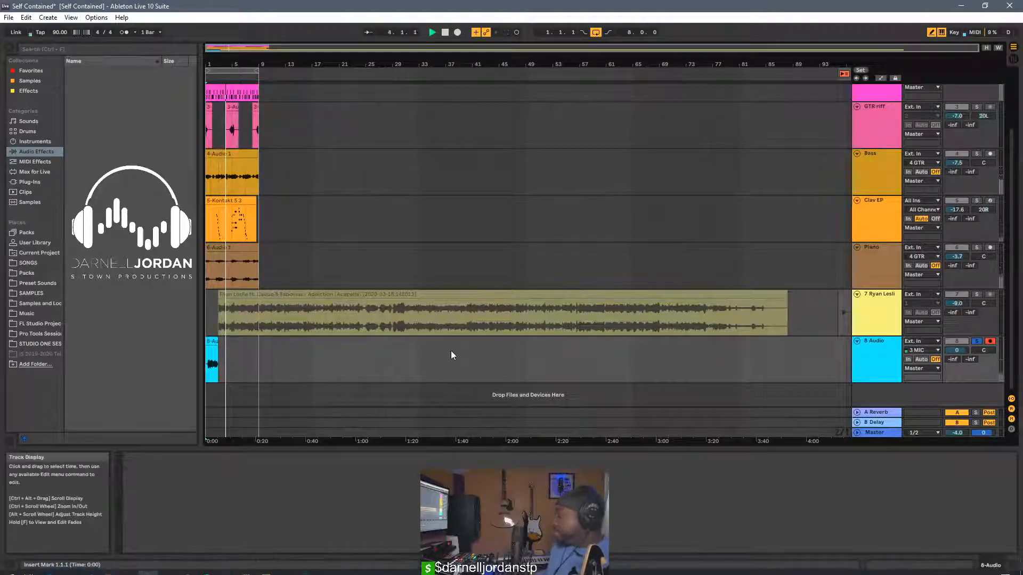
# Set the 8 Audio track's monitoring to Auto, and switch off FX 3's Ch 01 insert in M32 Edit before returning to Ableton Live
pyautogui.click(926, 360)
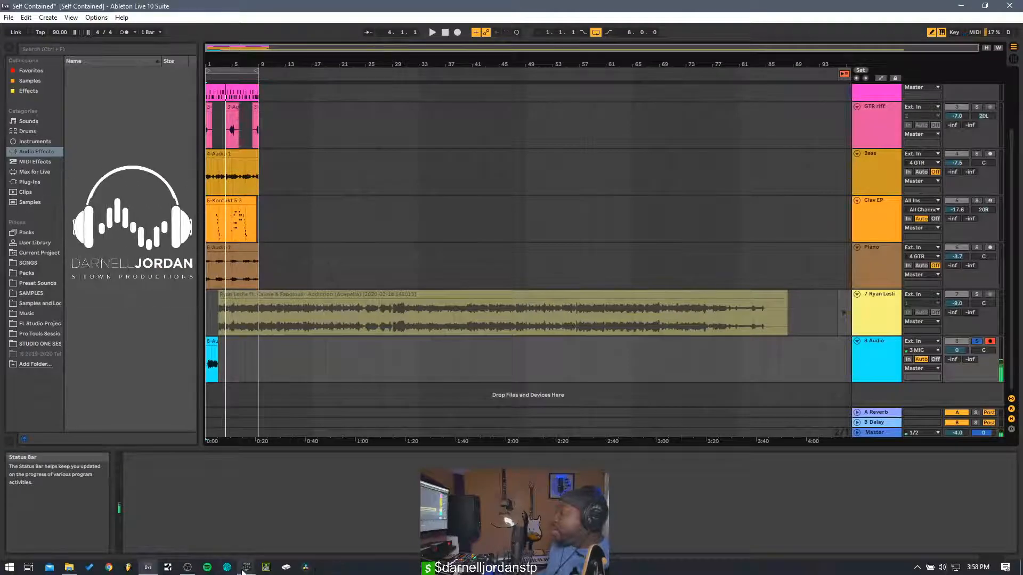
pyautogui.moveTo(233, 569)
pyautogui.click(209, 532)
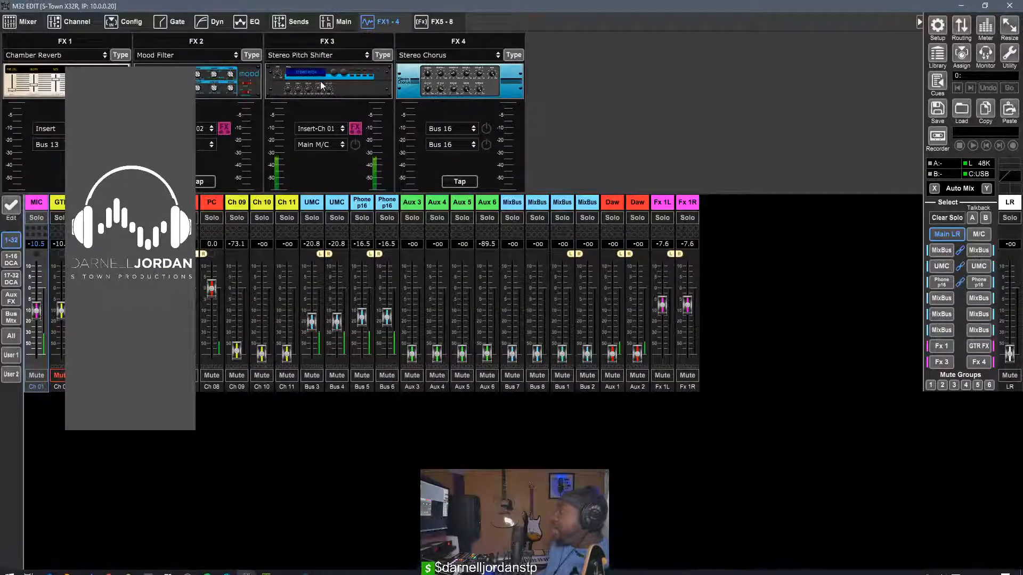
pyautogui.click(960, 6)
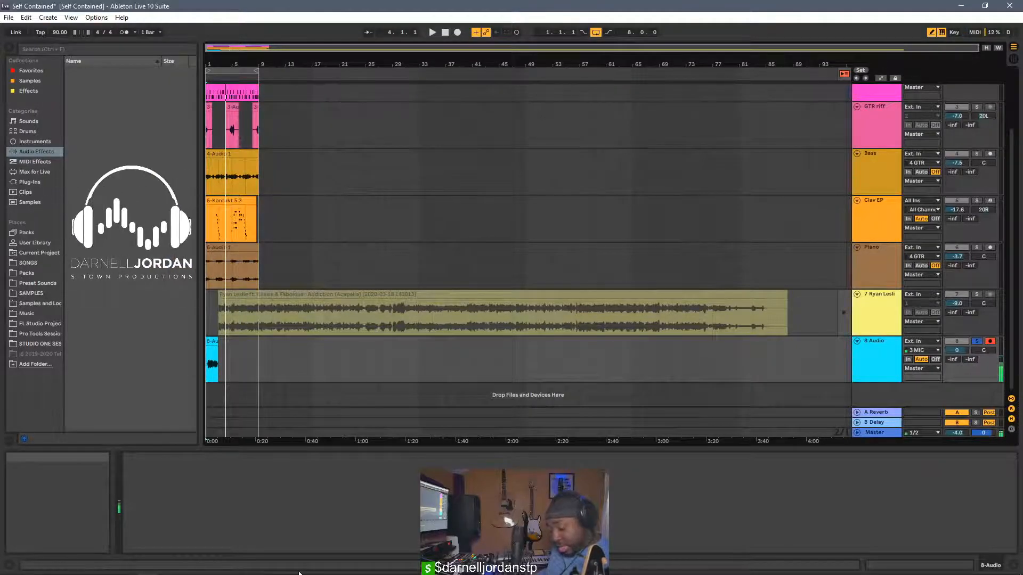
# Play the recorded mic take from the start with Auto monitoring, and set the track's monitoring to Off
pyautogui.click(445, 32)
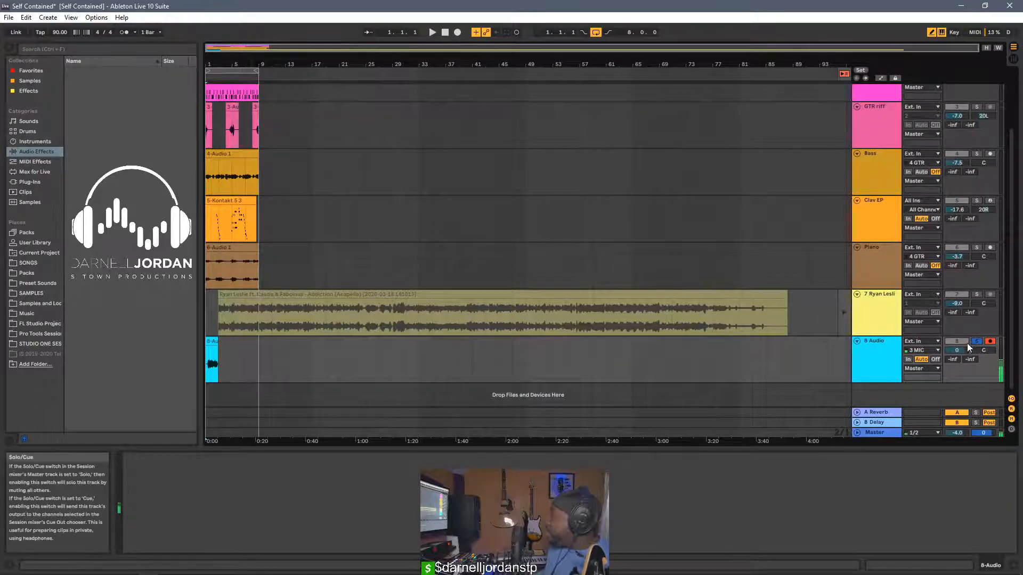
pyautogui.click(437, 32)
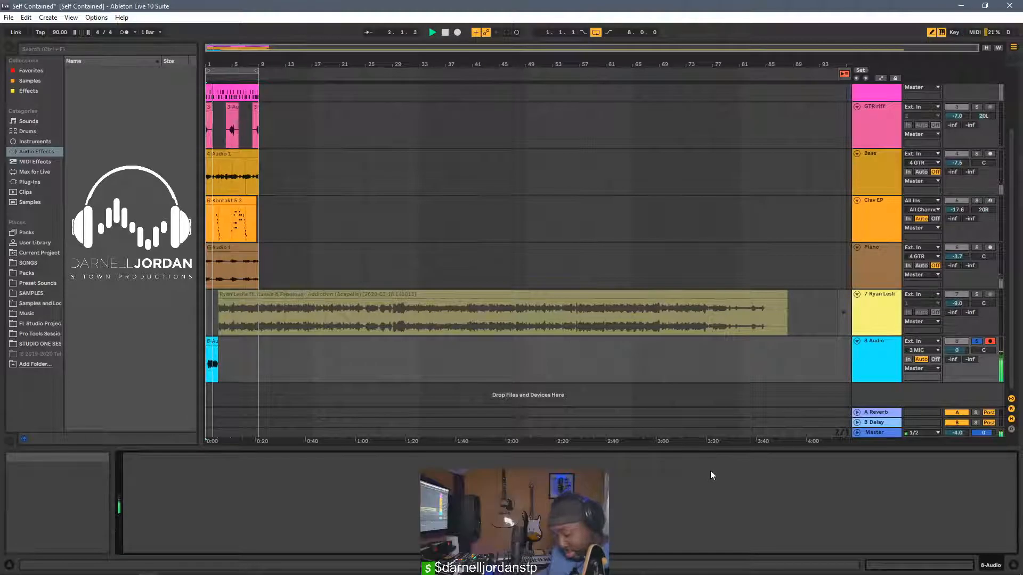
pyautogui.press('space')
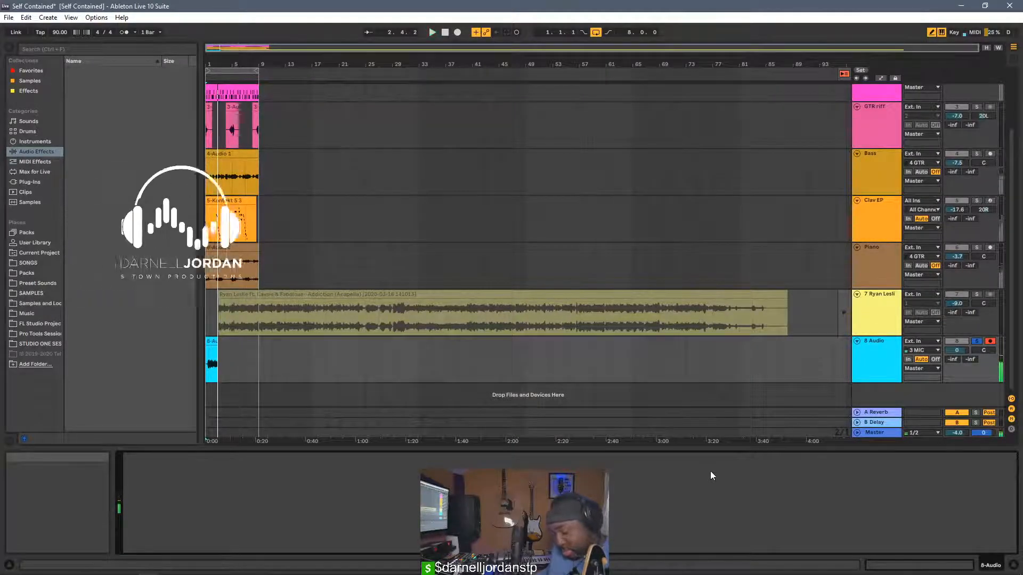
pyautogui.click(935, 358)
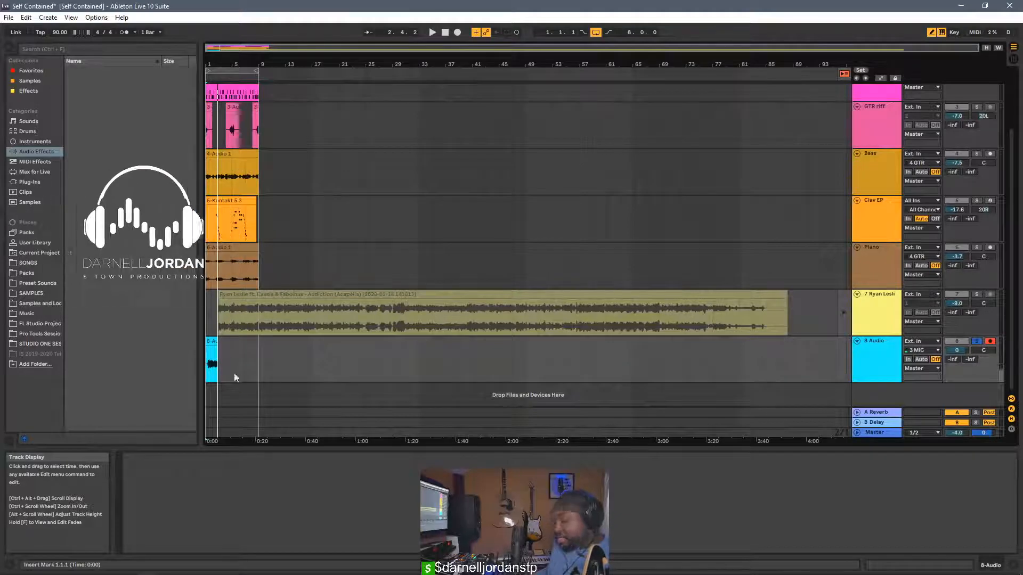
# Play the mic take again with monitoring off and undo its recording
pyautogui.press('space')
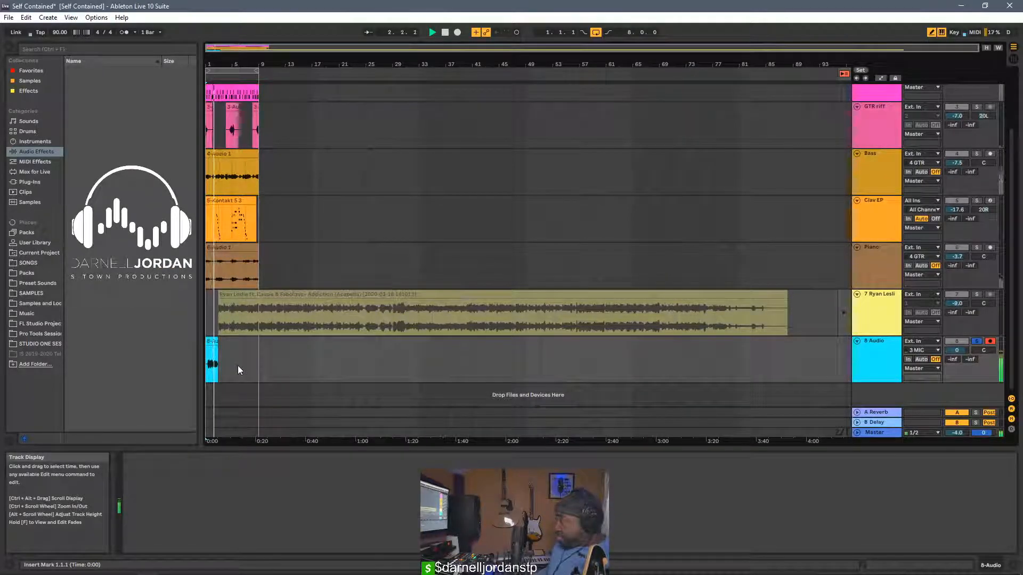
pyautogui.press('space')
pyautogui.hotkey('ctrl', 'z')
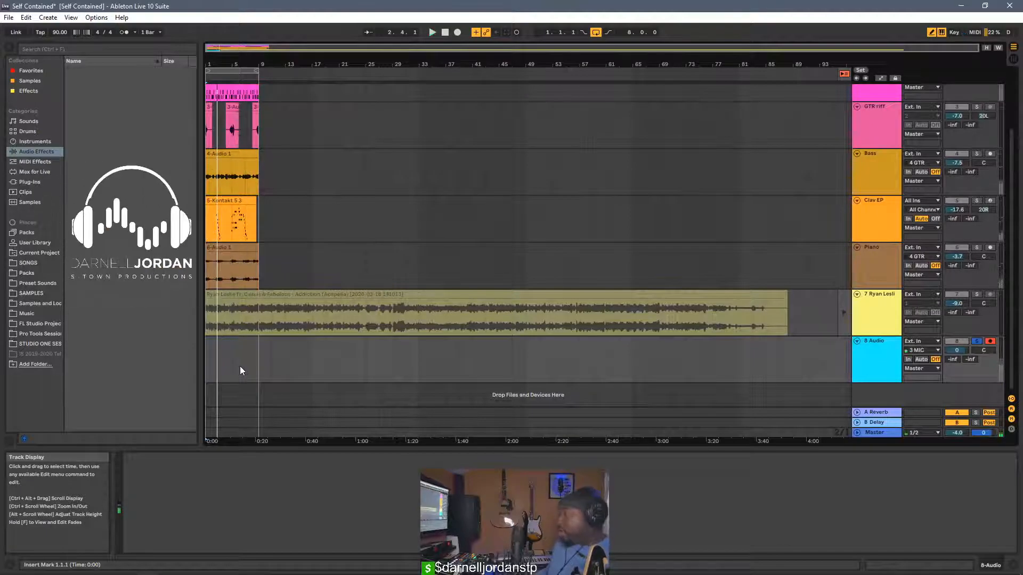
# Switch to M32 Edit and examine the Ultranet routing matrix from the Mix Bus sources across to the Direct Out FX sources
pyautogui.moveTo(165, 570)
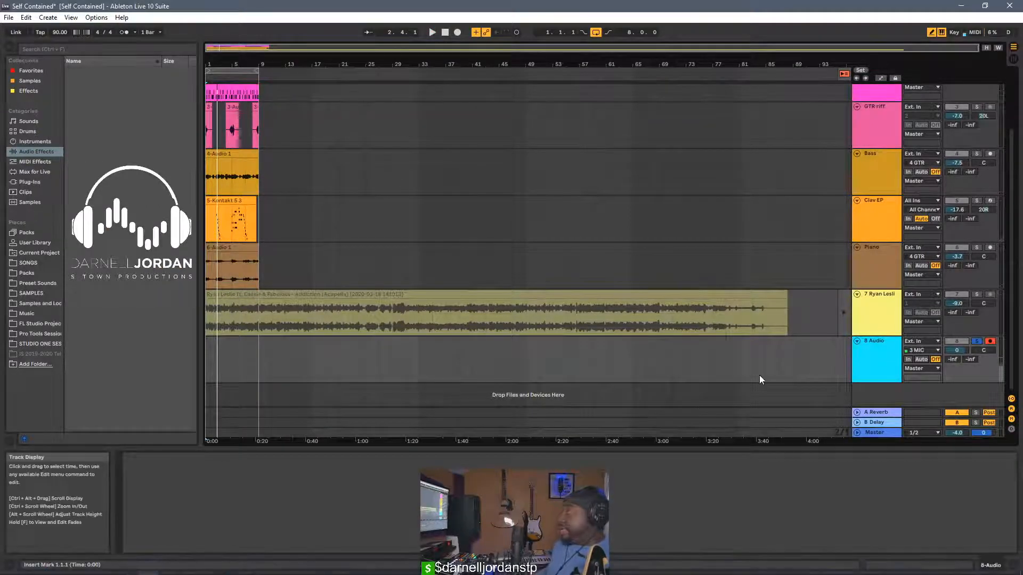
pyautogui.scroll(3, 696, 406)
pyautogui.scroll(-3, 495, 265)
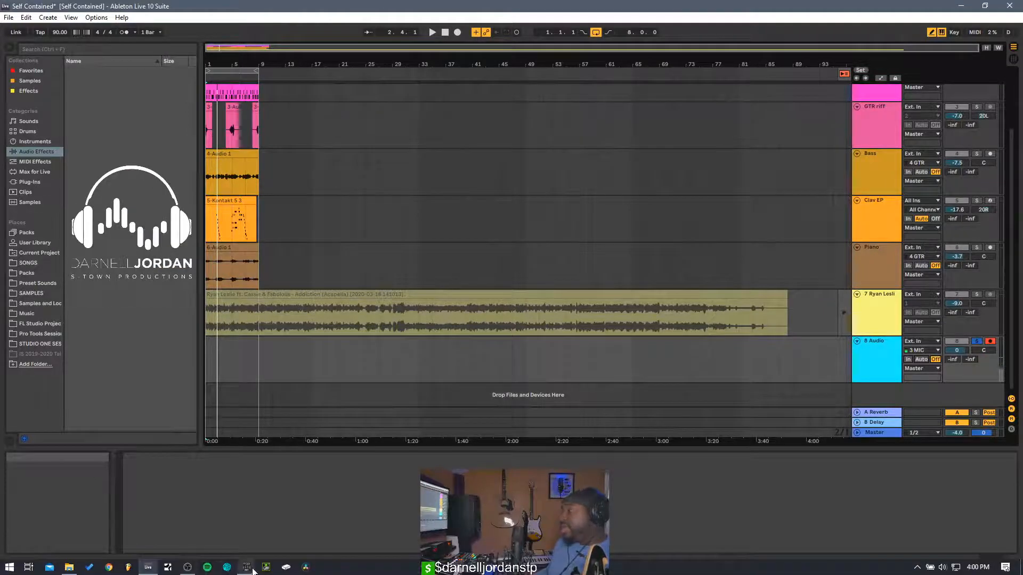
pyautogui.moveTo(254, 571)
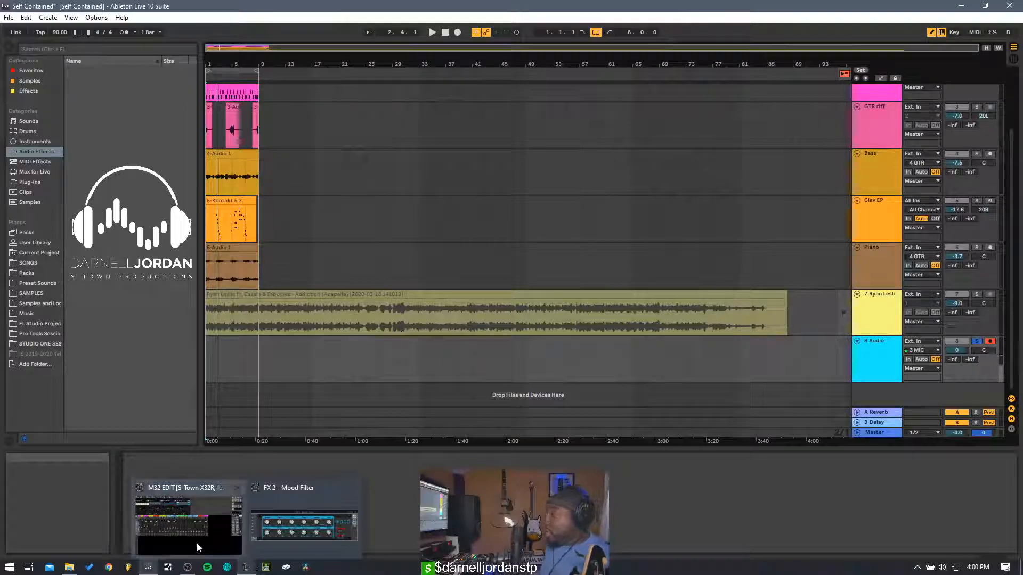
pyautogui.moveTo(196, 542)
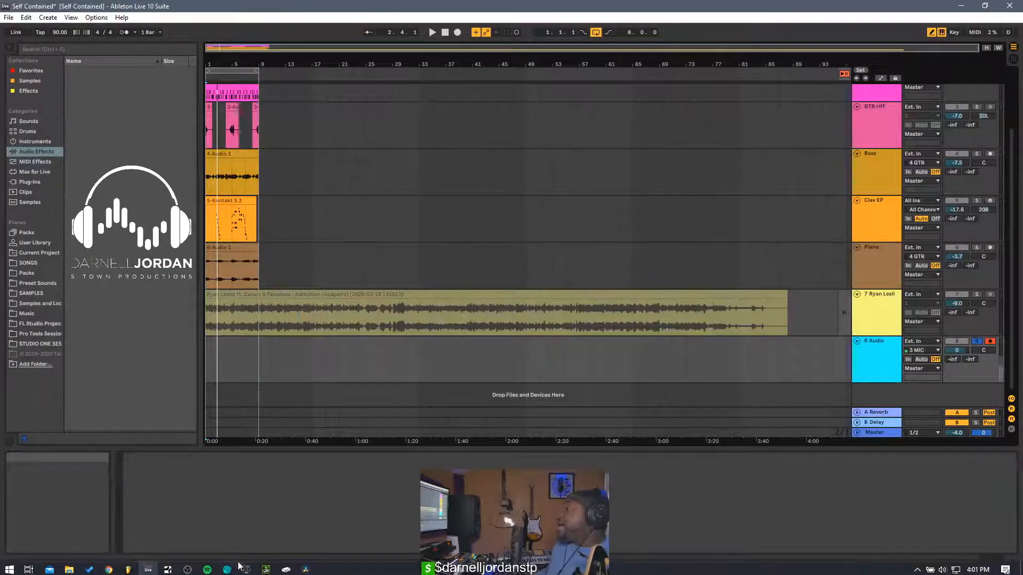
pyautogui.moveTo(245, 571)
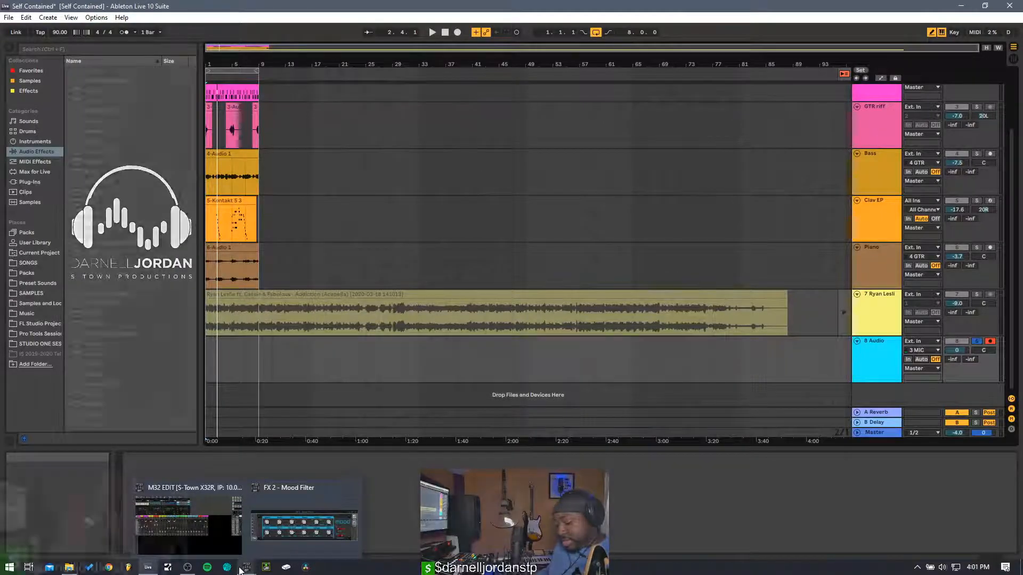
pyautogui.click(197, 538)
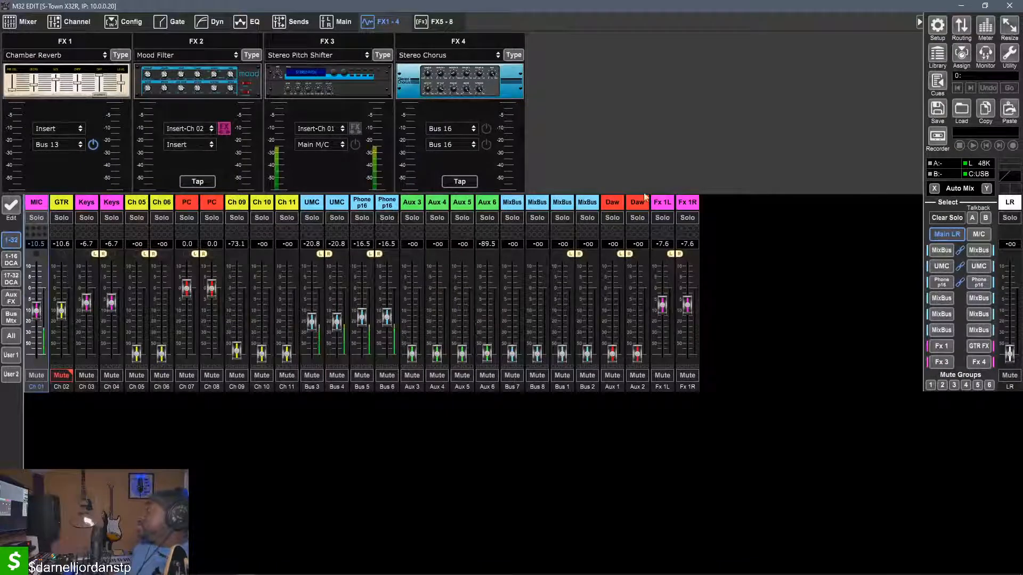
pyautogui.click(961, 26)
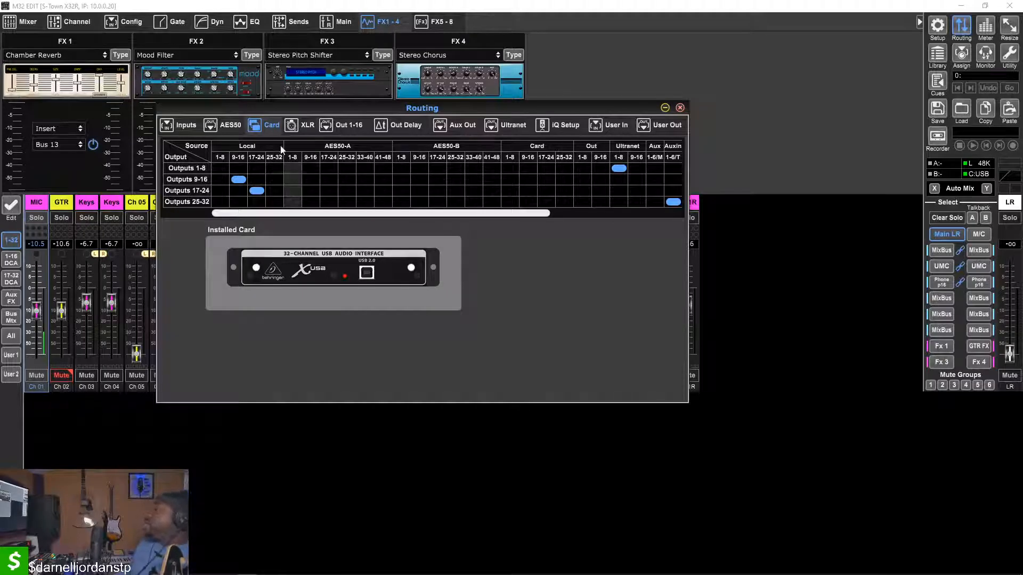
pyautogui.click(505, 126)
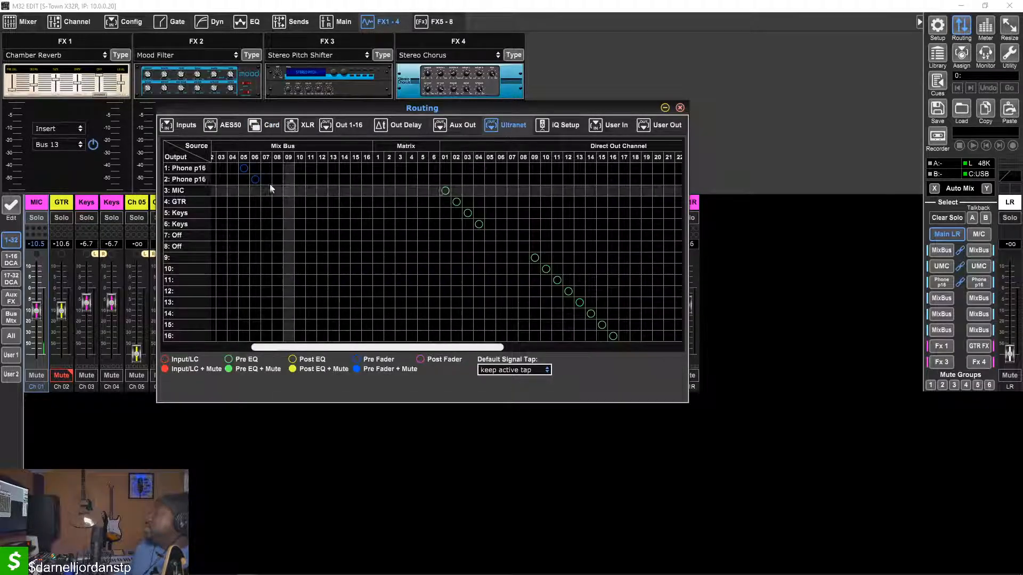
pyautogui.hscroll(10, 525, 186)
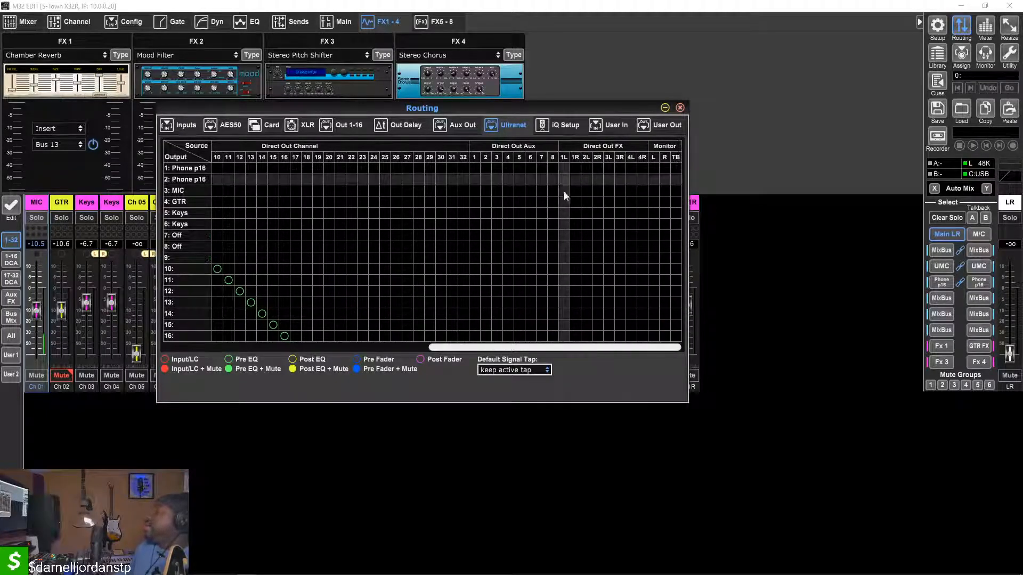
pyautogui.hscroll(-5, 554, 218)
pyautogui.hscroll(-3, 552, 219)
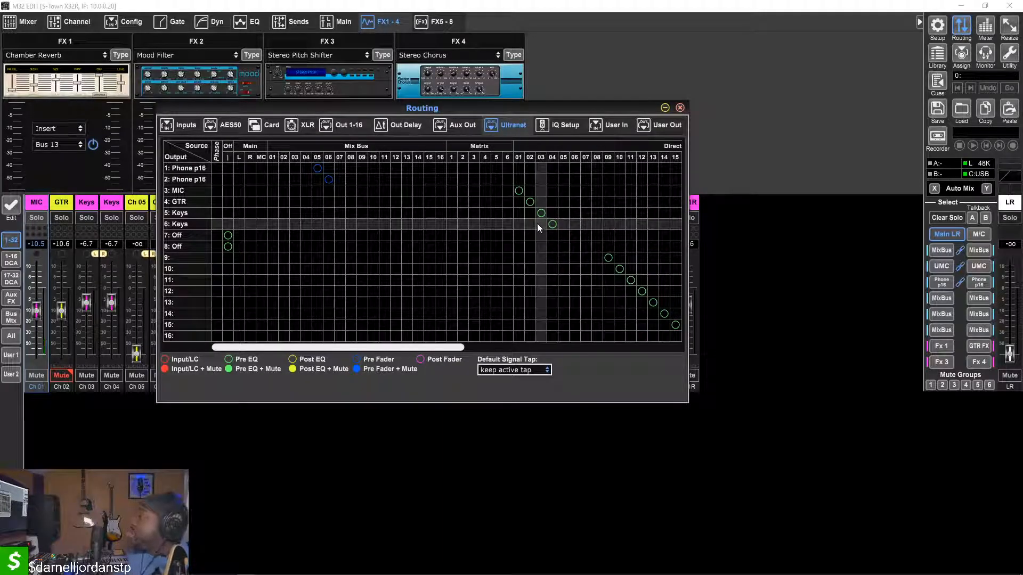
# Route Direct Out FX 1L and 1R to Ultranet outputs 7 and 8
pyautogui.hscroll(1, 528, 220)
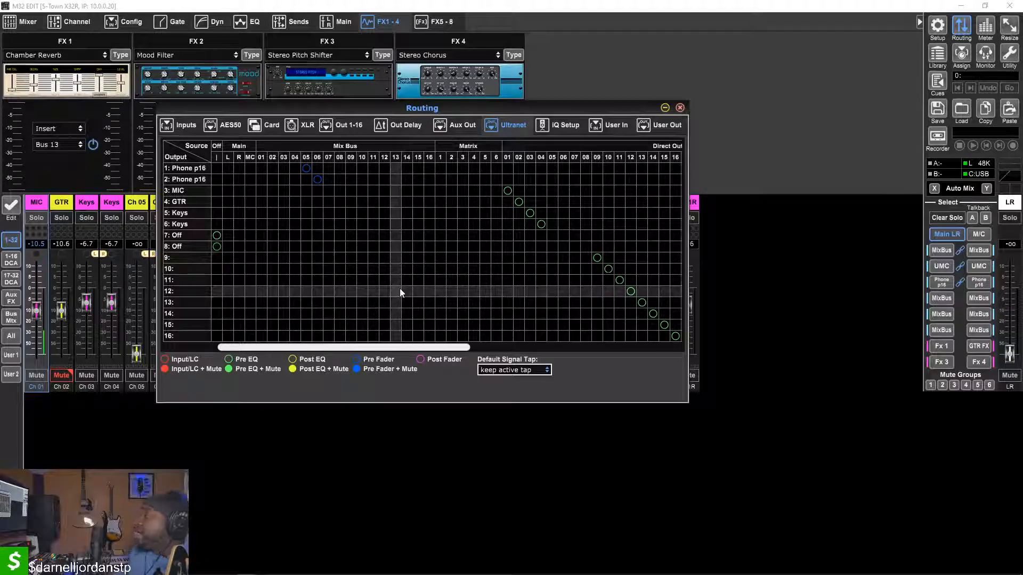
pyautogui.hscroll(10, 593, 284)
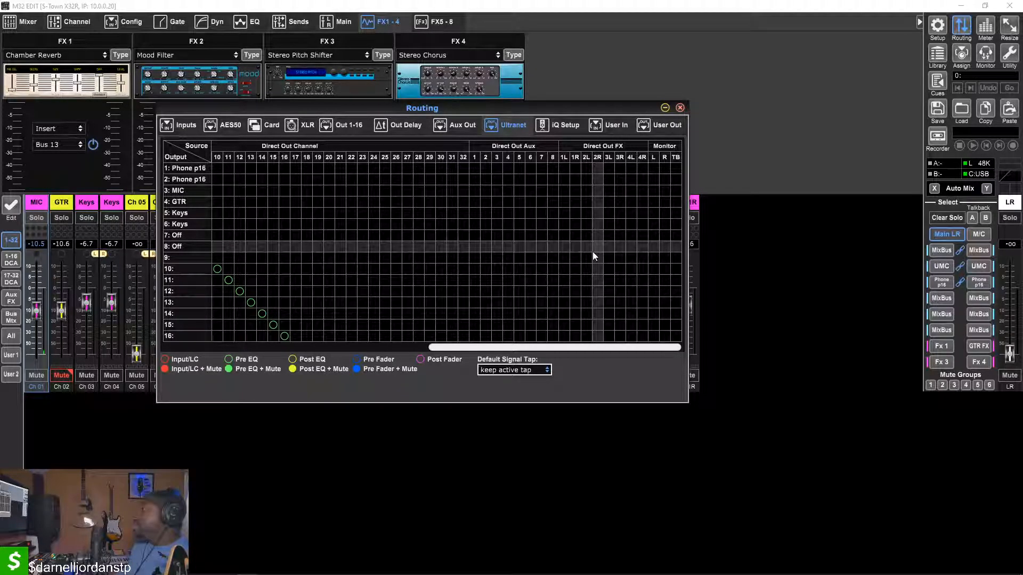
pyautogui.click(552, 236)
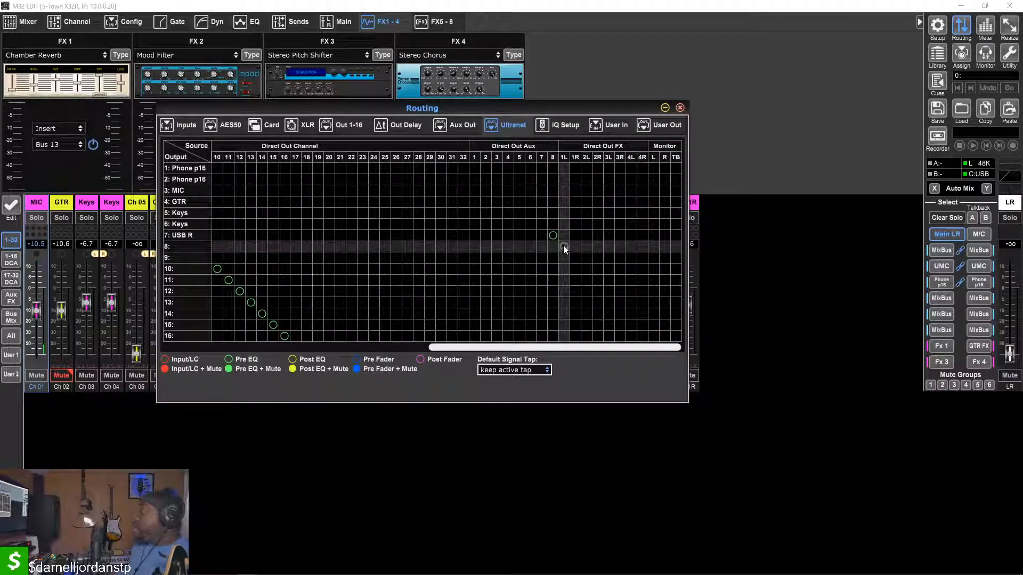
pyautogui.click(563, 247)
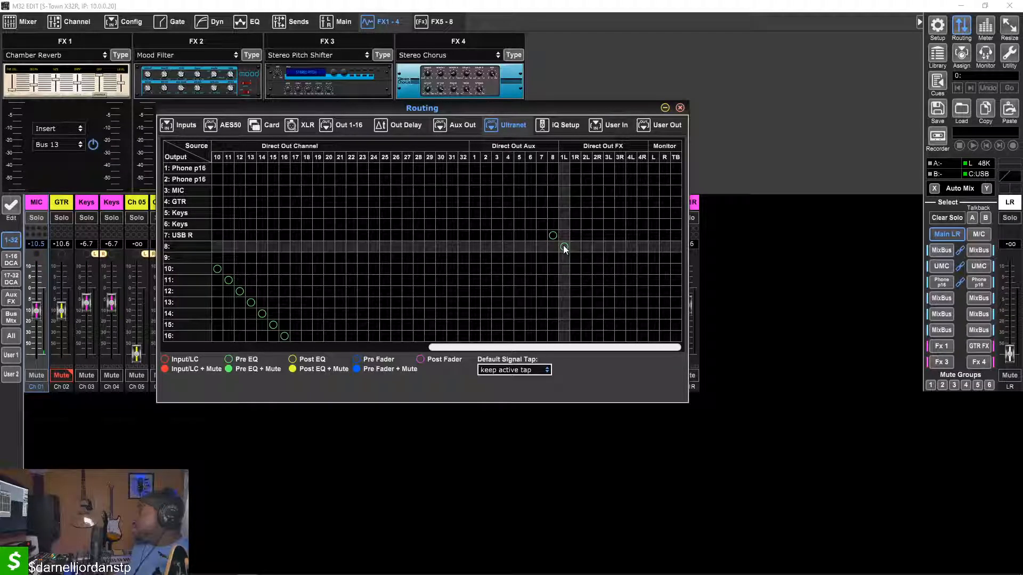
pyautogui.click(565, 235)
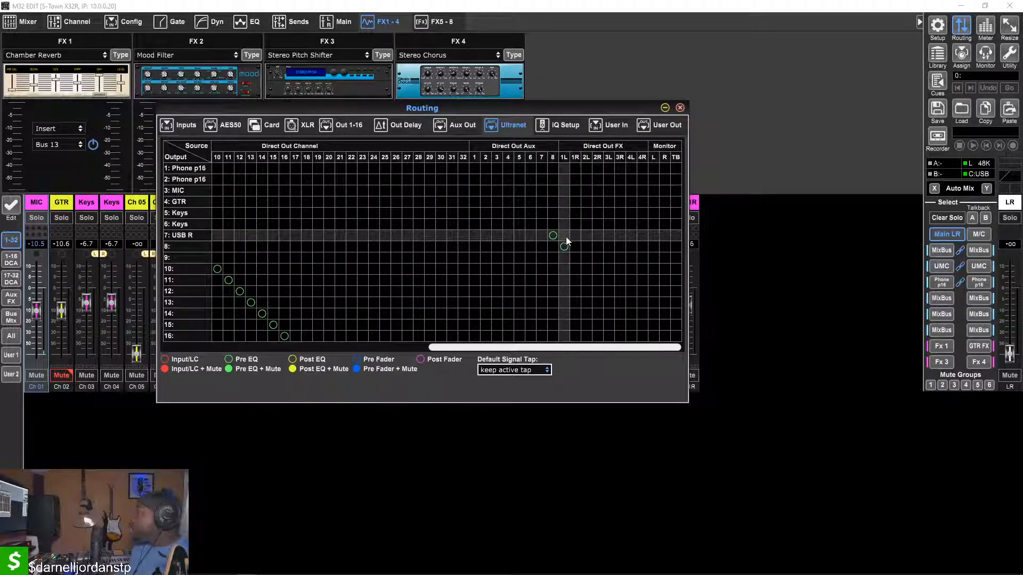
pyautogui.click(575, 246)
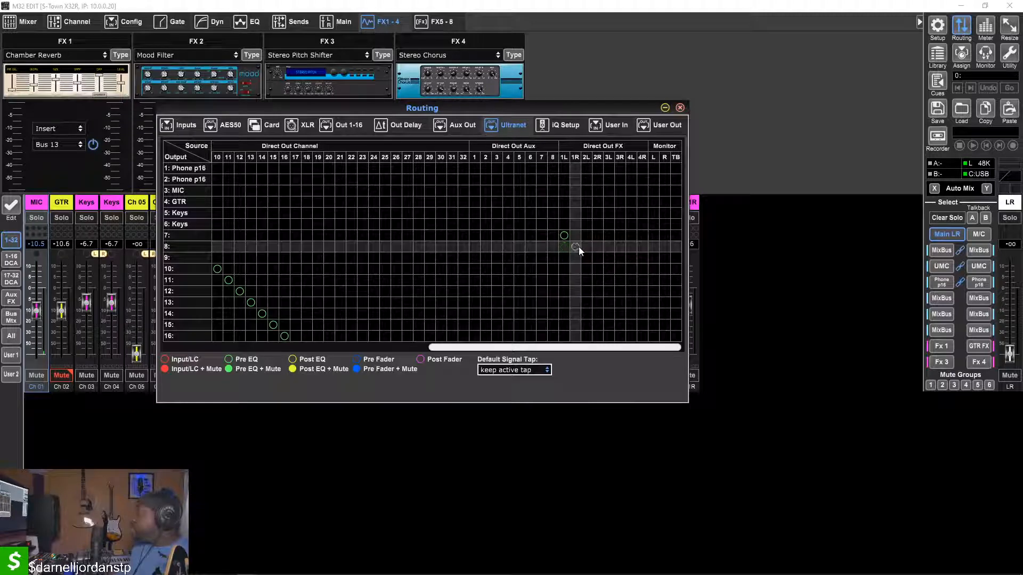
# Move Ultranet outputs 7 and 8 through the Direct Out FX 2, FX 3 and FX 4 left/right source pairs
pyautogui.click(585, 235)
pyautogui.click(597, 246)
pyautogui.click(607, 236)
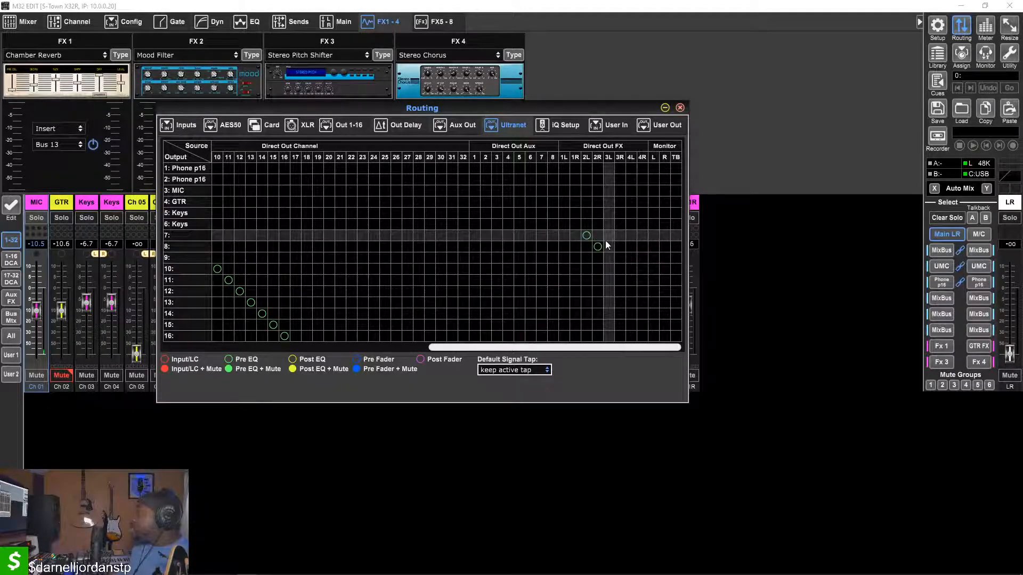
pyautogui.click(616, 247)
pyautogui.click(630, 236)
pyautogui.click(642, 246)
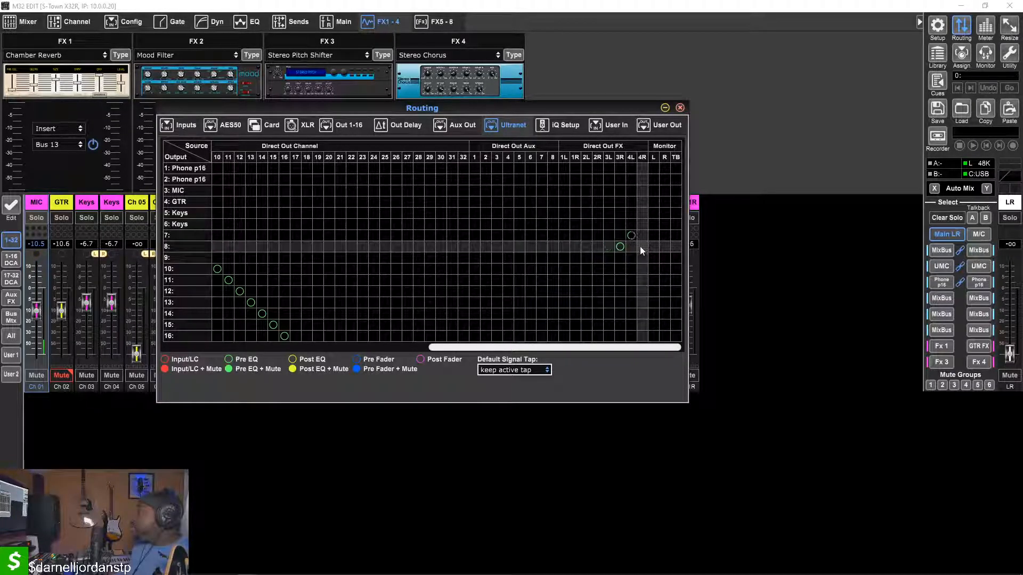
# Assign Ultranet outputs 7 and 8 back to Direct Out FX 1L and 1R, and reposition the Routing window
pyautogui.click(566, 237)
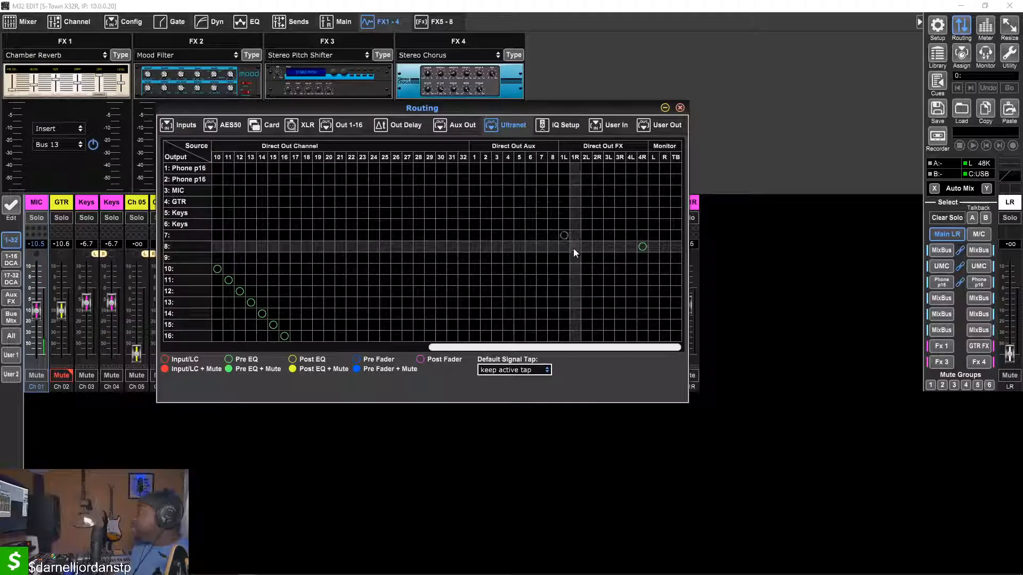
pyautogui.click(573, 248)
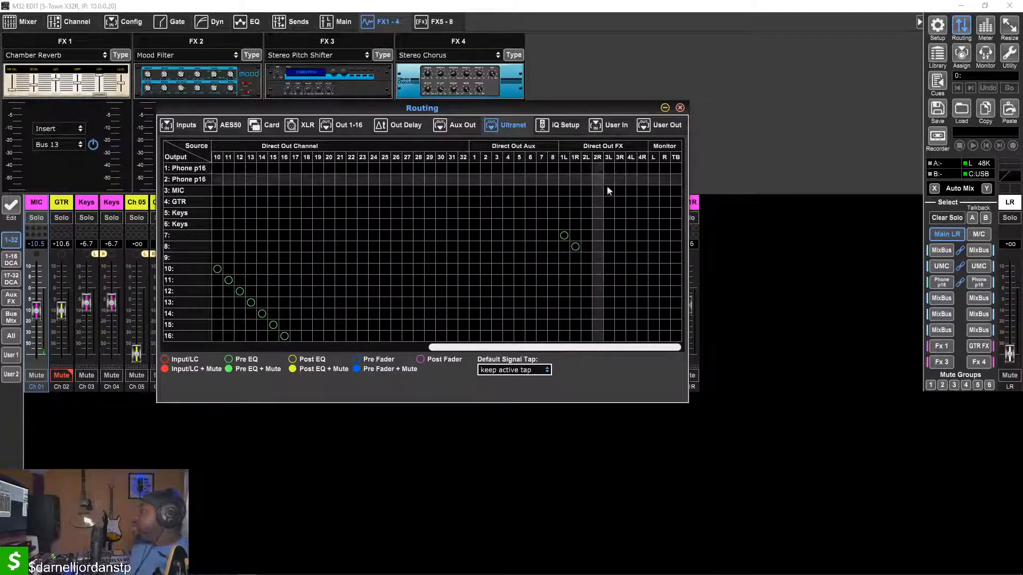
pyautogui.moveTo(557, 107); pyautogui.dragTo(594, 122)
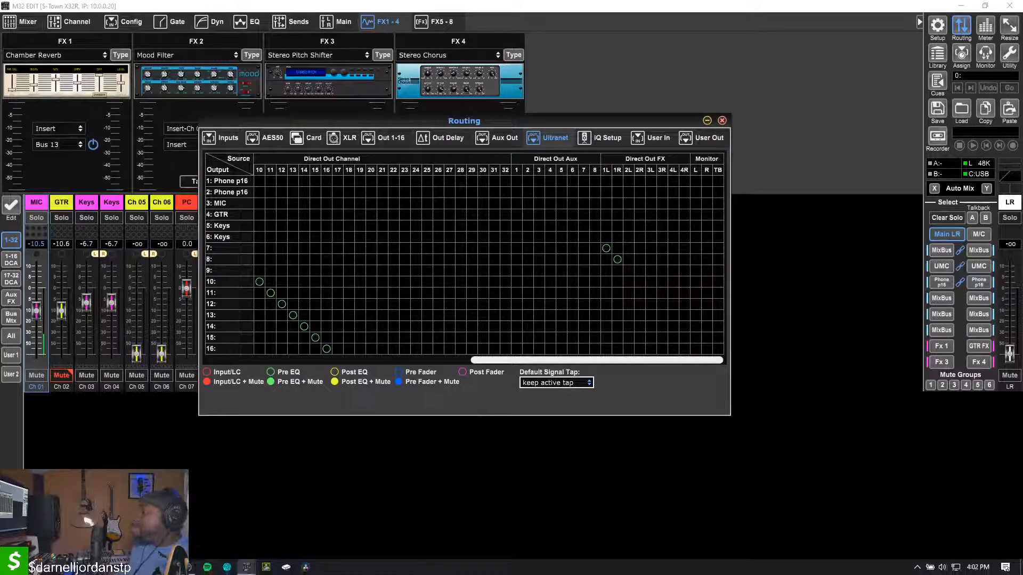
# Switch to Ableton Live and insert a new audio track below 8 Audio
pyautogui.click(169, 567)
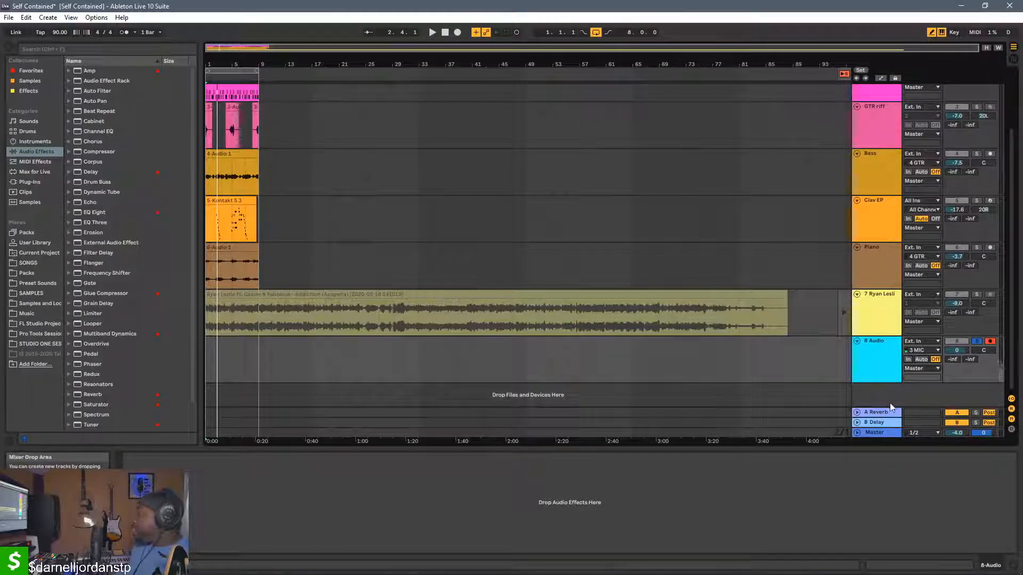
pyautogui.rightClick(871, 396)
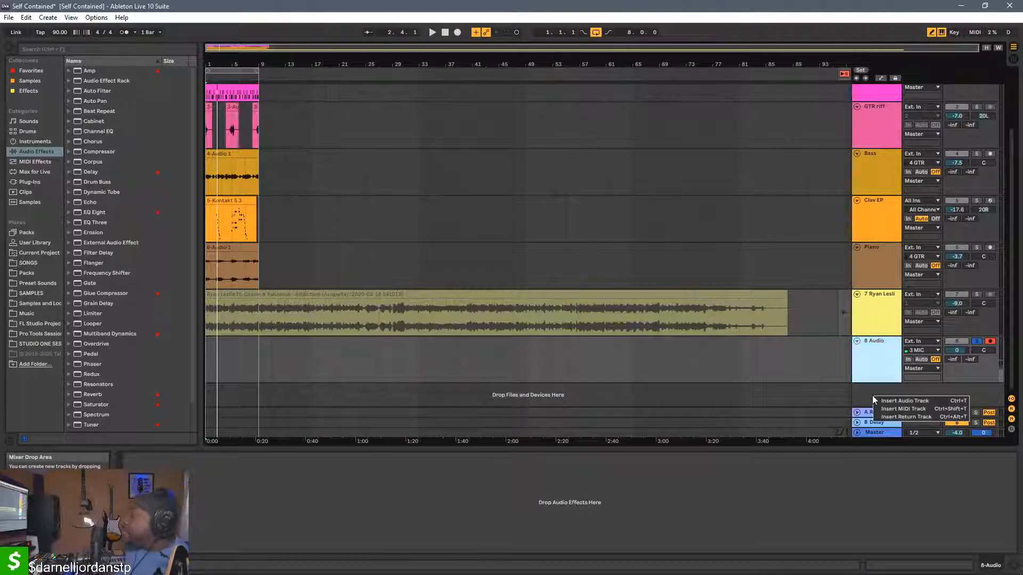
pyautogui.click(864, 396)
pyautogui.rightClick(863, 397)
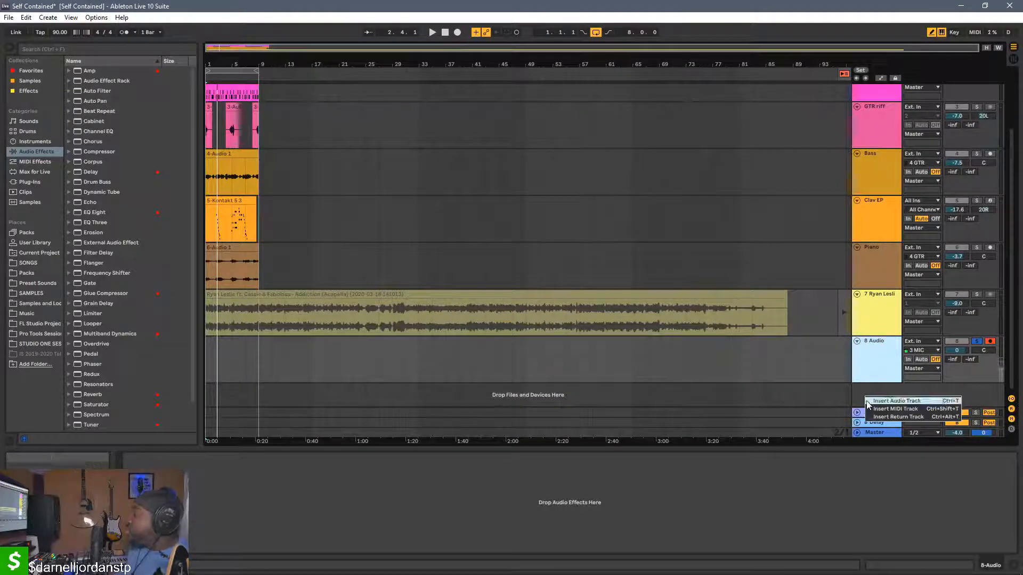
pyautogui.click(874, 401)
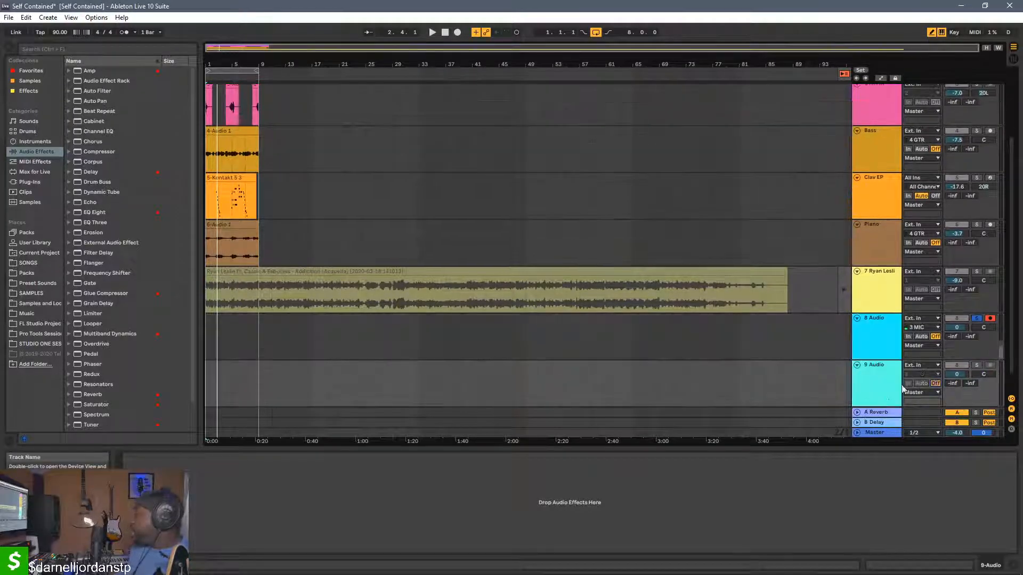
# Set the 9 Audio track's input to external 7/8 and its monitoring to In
pyautogui.click(911, 376)
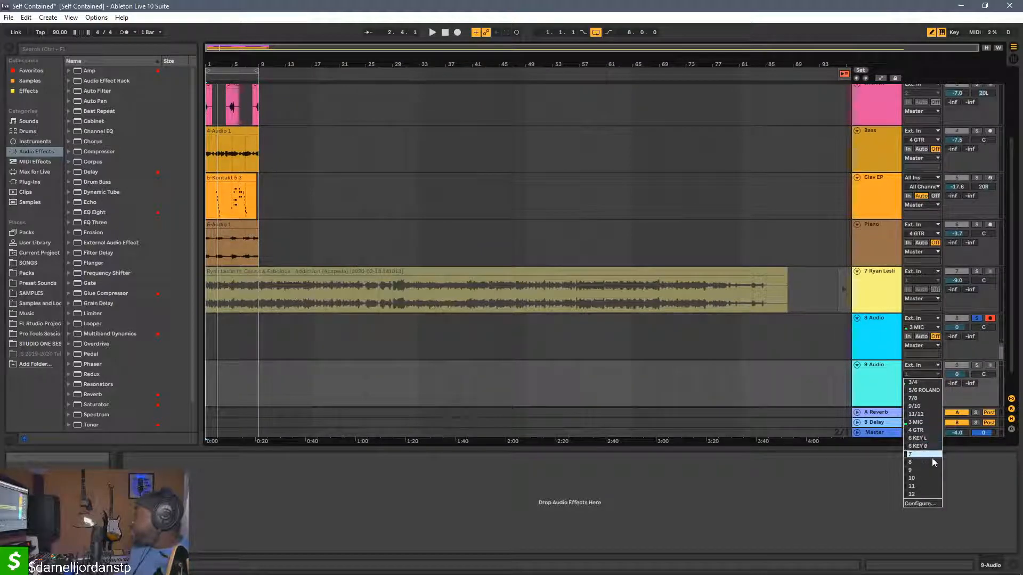
pyautogui.click(927, 400)
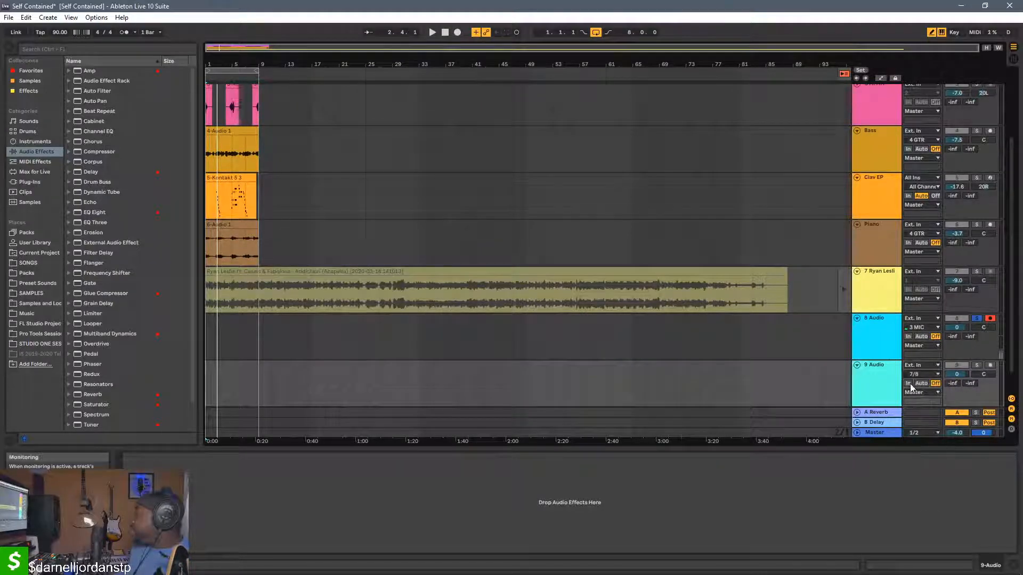
pyautogui.click(907, 384)
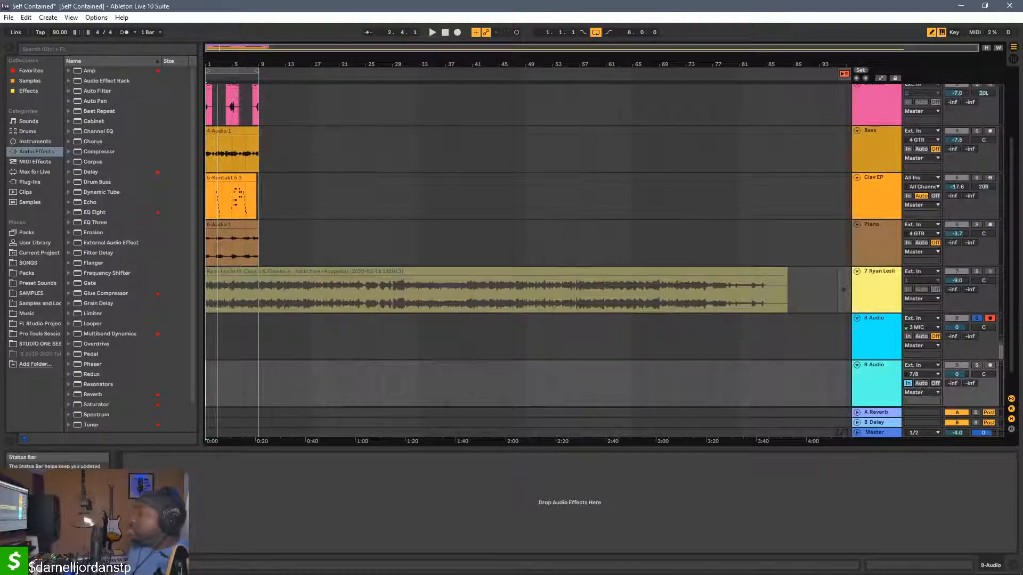
# Switch back to M32 Edit and bring up its Routing window
pyautogui.moveTo(230, 560)
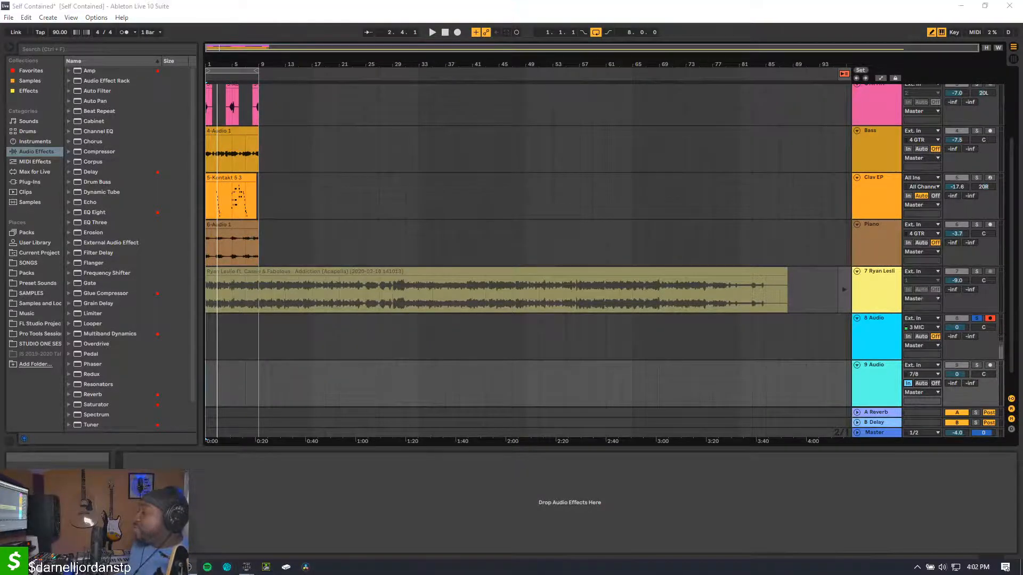
pyautogui.click(208, 567)
pyautogui.click(247, 567)
pyautogui.moveTo(247, 567)
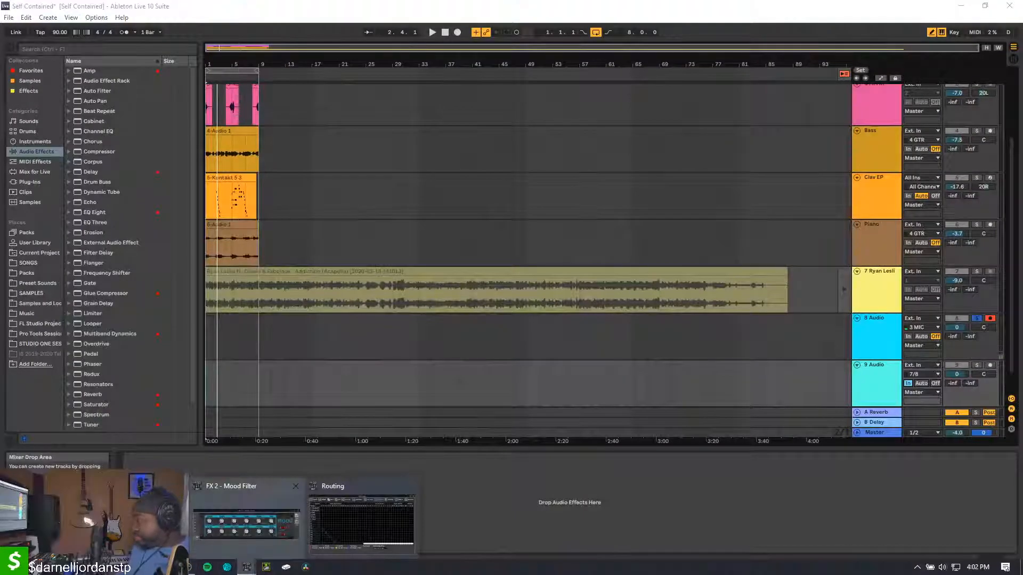
pyautogui.click(246, 518)
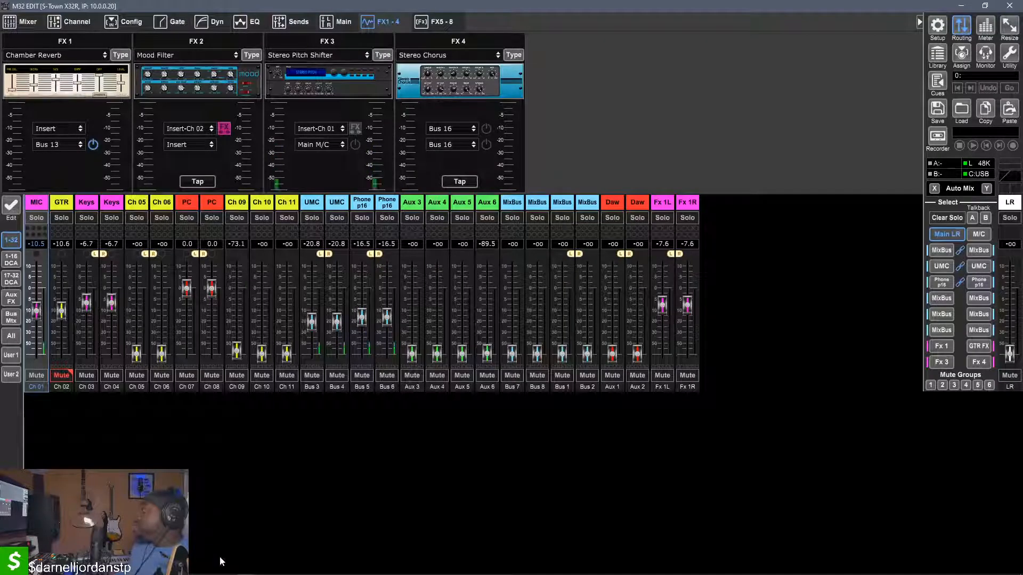
pyautogui.moveTo(246, 566)
pyautogui.moveTo(265, 533)
pyautogui.click(324, 525)
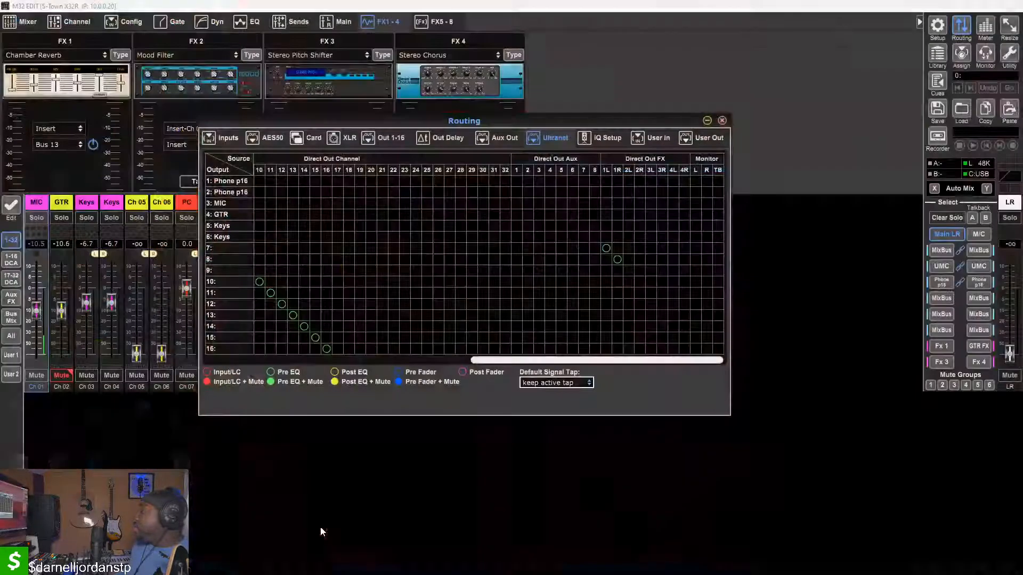
# Route Direct Out FX 3L and 3R to Ultranet outputs 7 and 8, and close the Routing window
pyautogui.moveTo(447, 126); pyautogui.dragTo(559, 107)
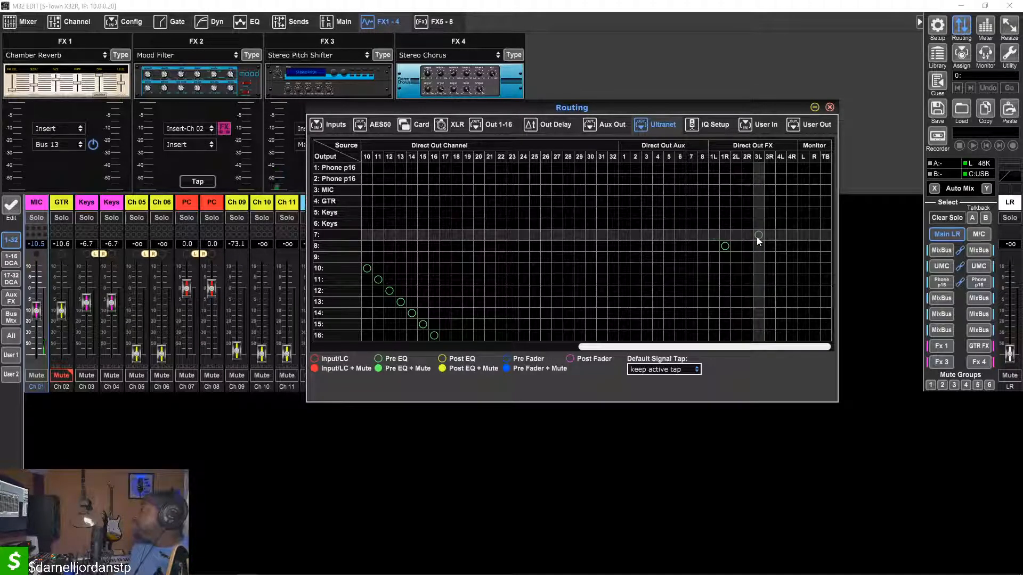
pyautogui.click(757, 237)
pyautogui.click(772, 246)
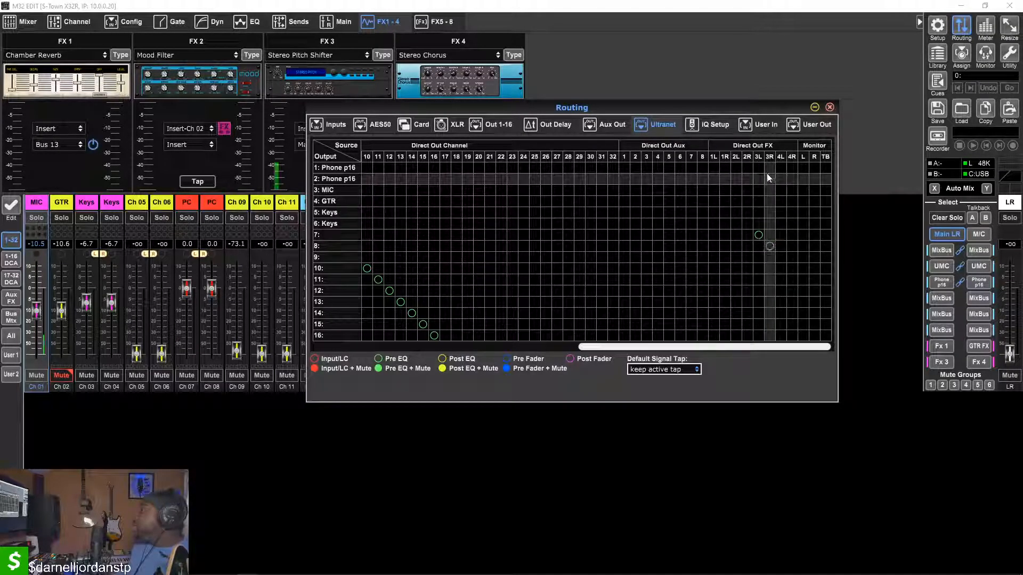
pyautogui.click(829, 107)
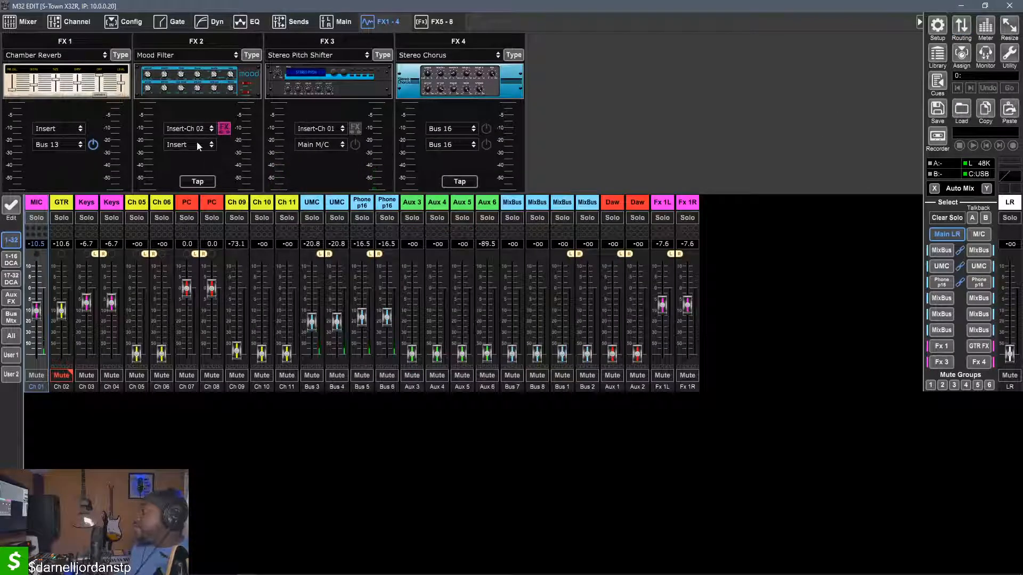
# Set the FX 3 Stereo Pitch Shifter's two input sources to Bus 13 and Bus 14
pyautogui.click(318, 129)
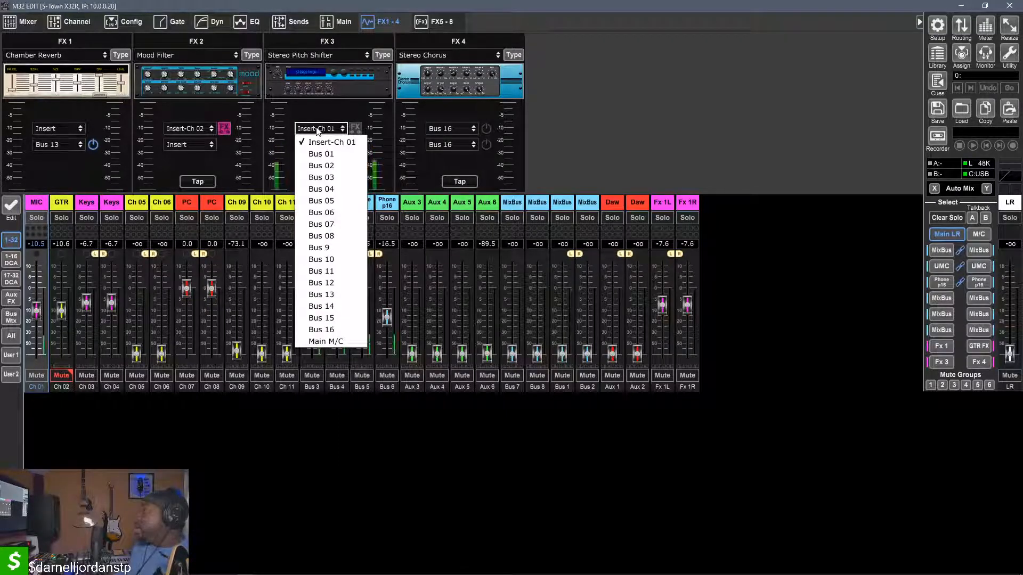
pyautogui.click(317, 129)
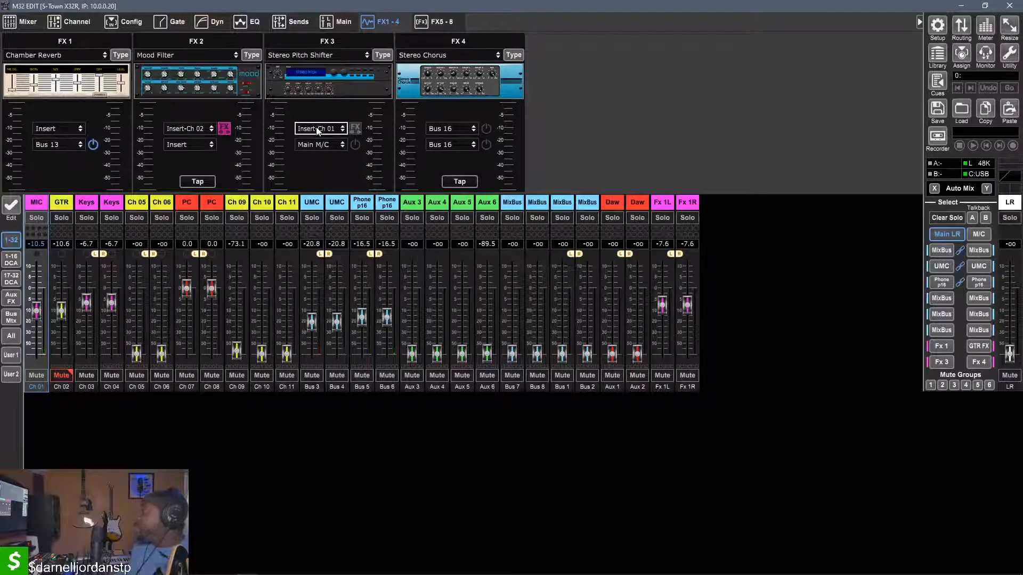
pyautogui.click(316, 129)
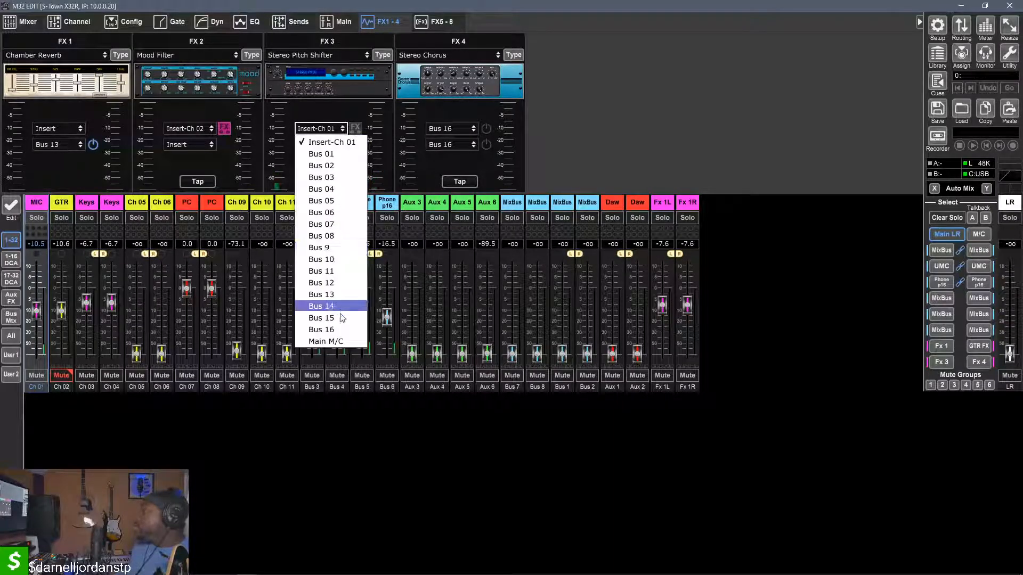
pyautogui.click(324, 294)
pyautogui.click(319, 144)
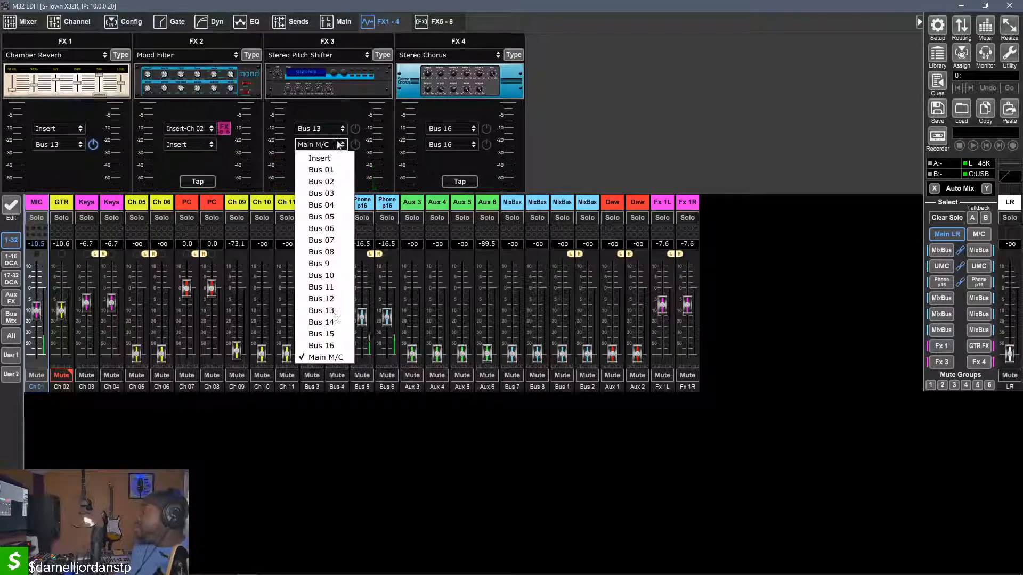
pyautogui.click(321, 322)
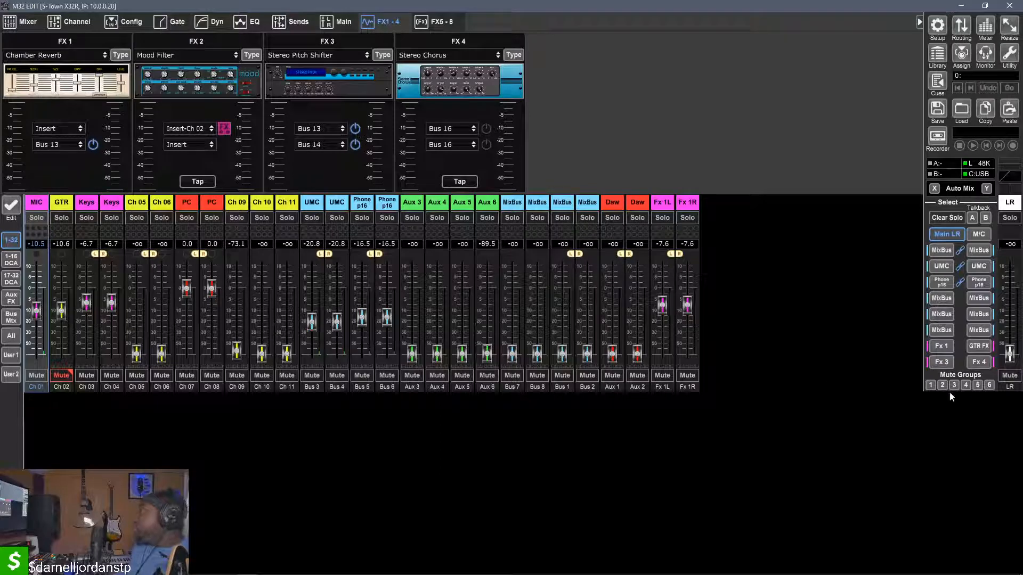
# Show the channel sends to the Fx 3 bus, raise the MIC send to about -0.5 dB, and select the bus's master strip
pyautogui.click(942, 362)
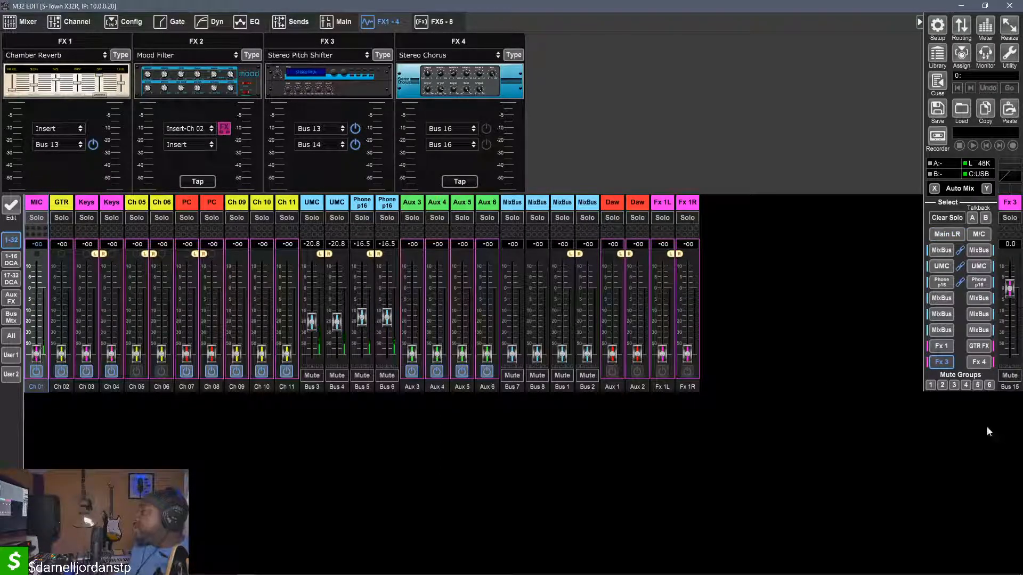
pyautogui.click(937, 363)
pyautogui.click(935, 363)
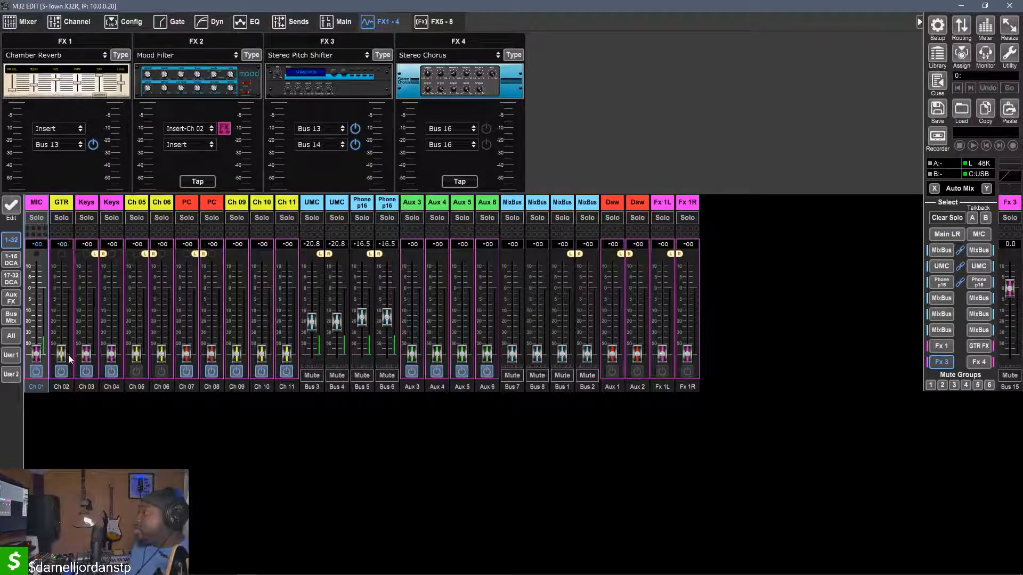
pyautogui.moveTo(37, 355); pyautogui.dragTo(36, 292)
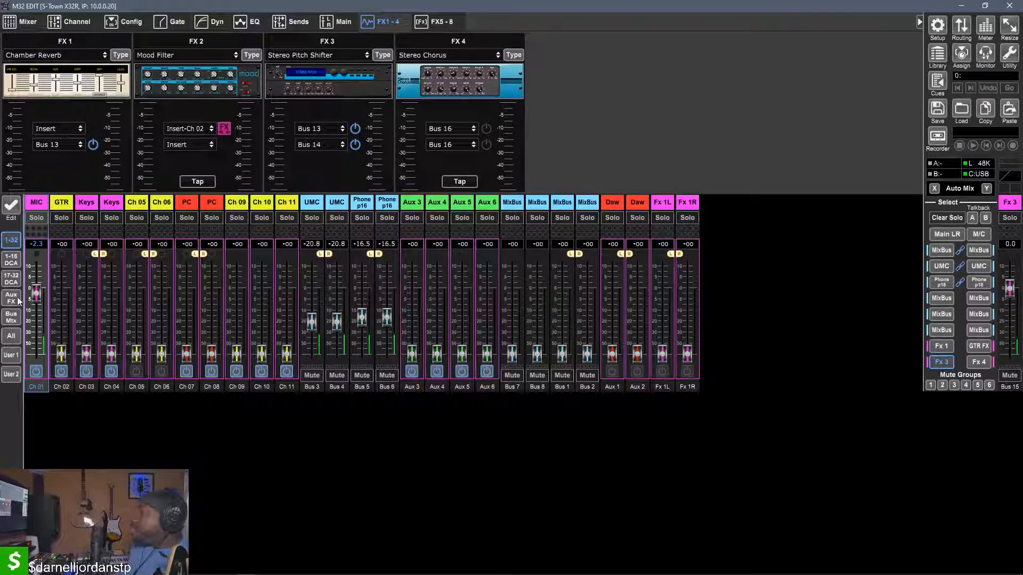
pyautogui.moveTo(34, 297); pyautogui.dragTo(33, 292)
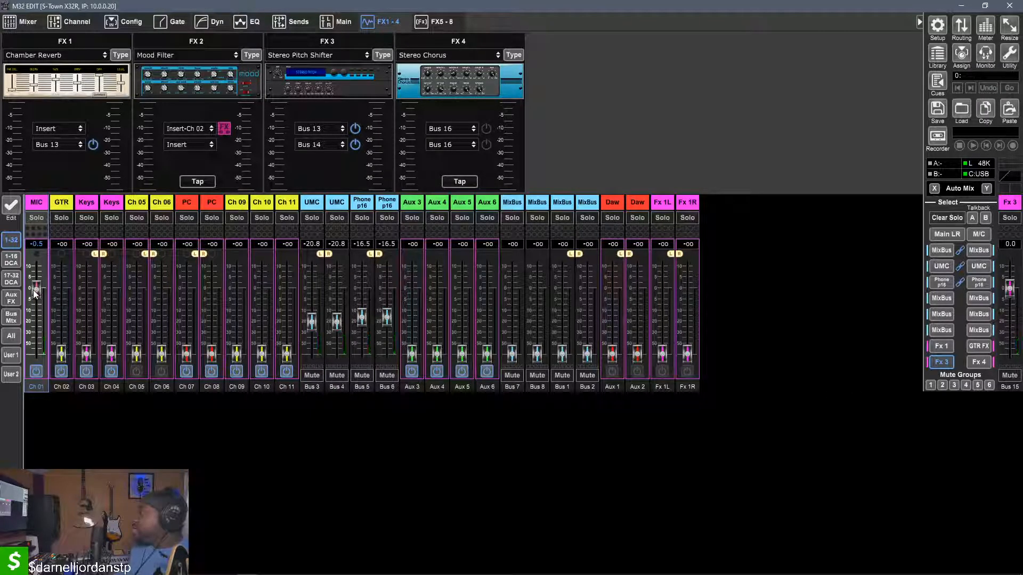
pyautogui.click(1009, 205)
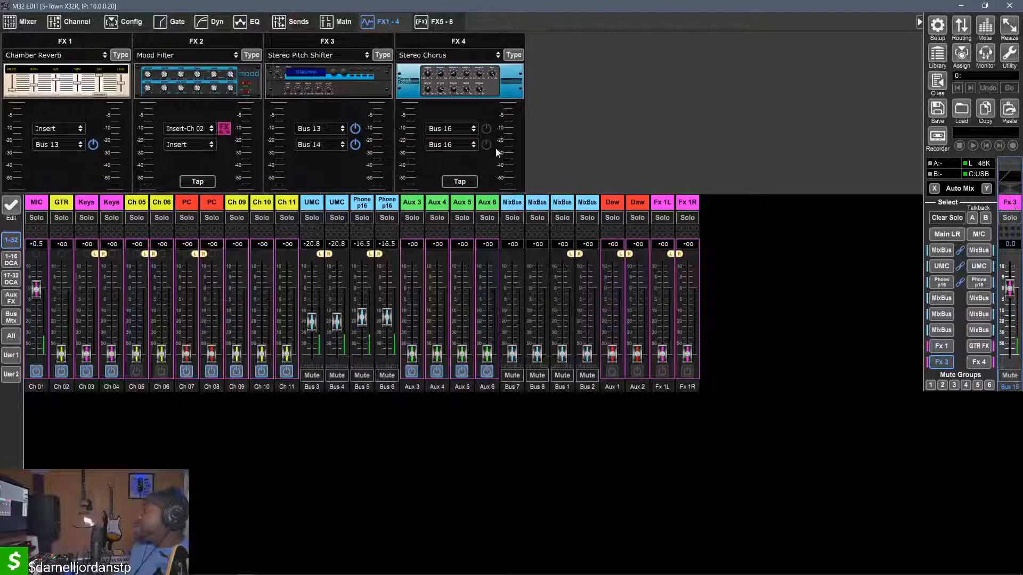
# Show the Fx 3 bus's channel overview, assign it to Main Stereo, and compare it with the MIC channel's overview
pyautogui.click(77, 22)
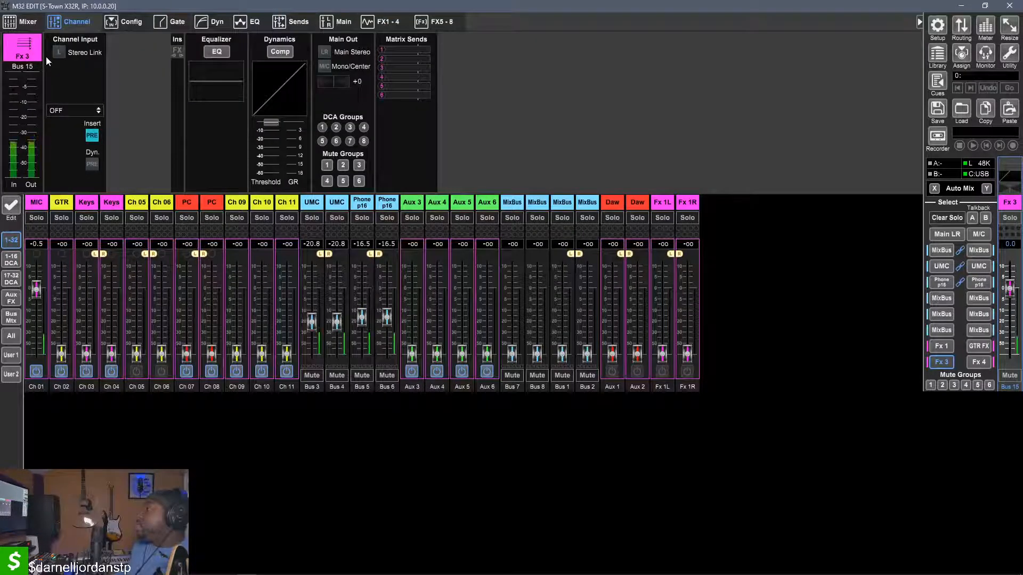
pyautogui.click(22, 22)
pyautogui.click(60, 22)
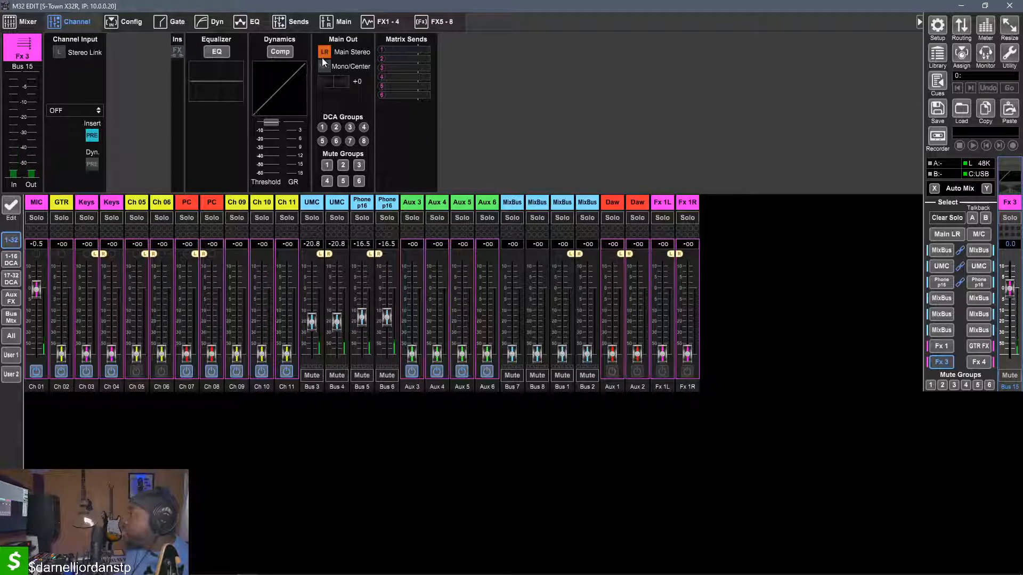
pyautogui.click(45, 207)
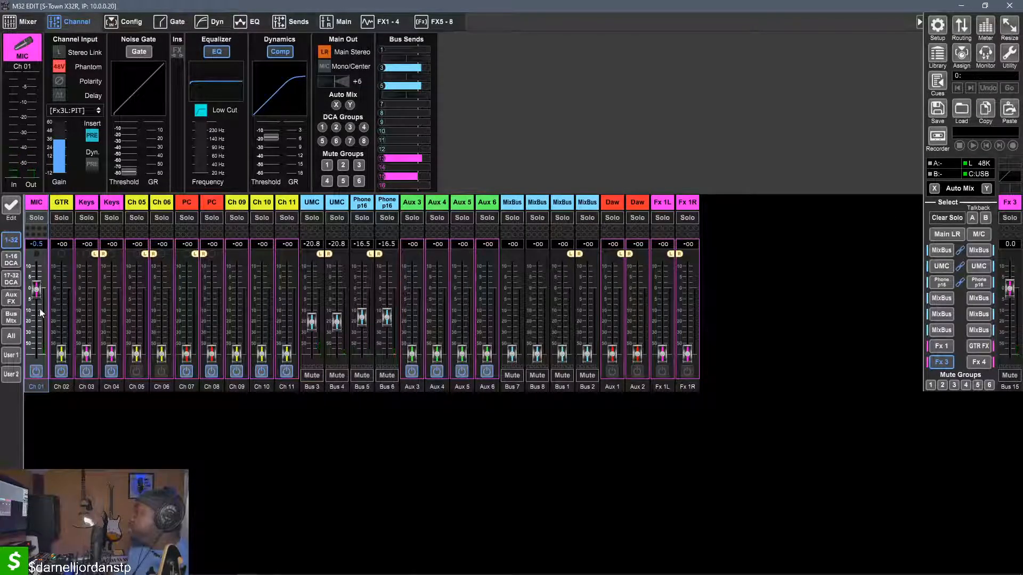
pyautogui.click(1008, 206)
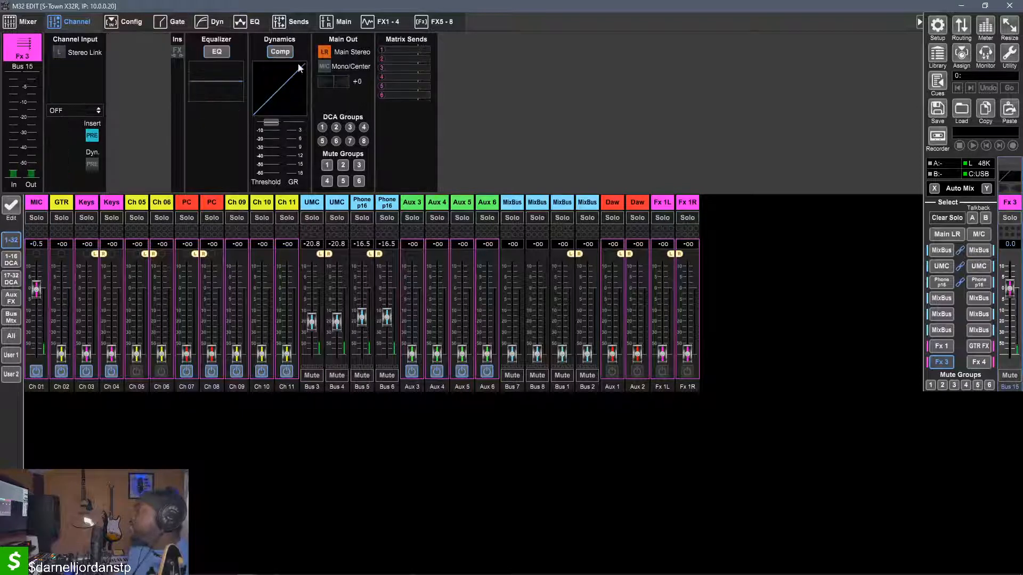
# Try inserting Fx3L:PIT on the Fx 3 bus
pyautogui.click(84, 112)
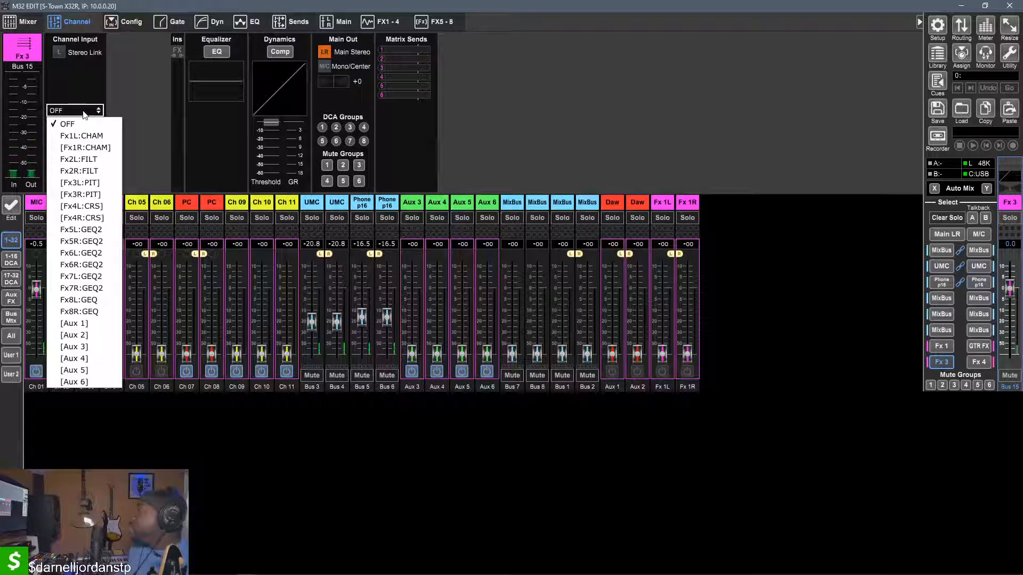
pyautogui.click(107, 181)
pyautogui.click(532, 321)
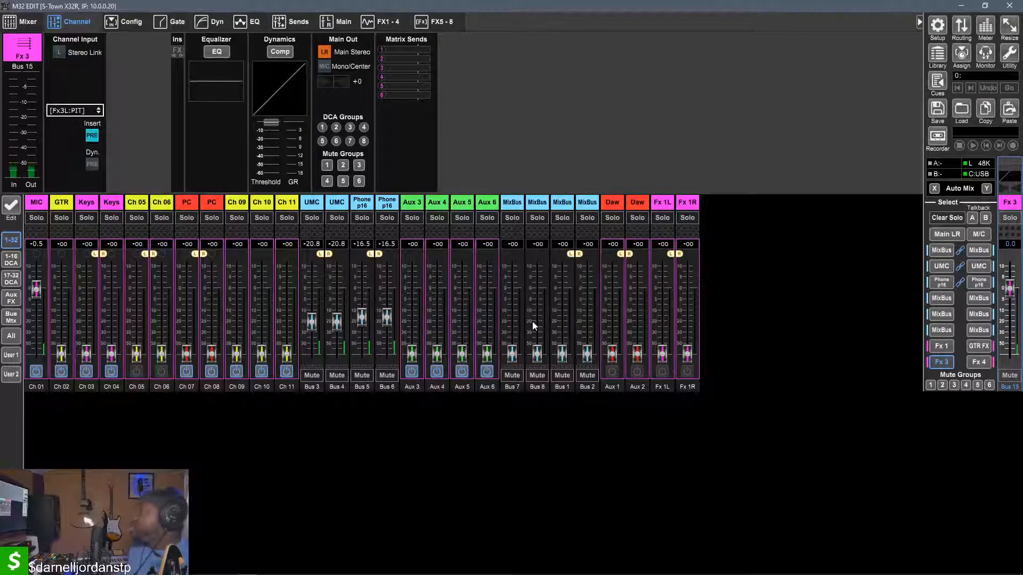
# Display the FX 1-4 overview and route Mix Bus 13 to both Ultranet outputs 7 and 8 in the Routing window
pyautogui.click(379, 24)
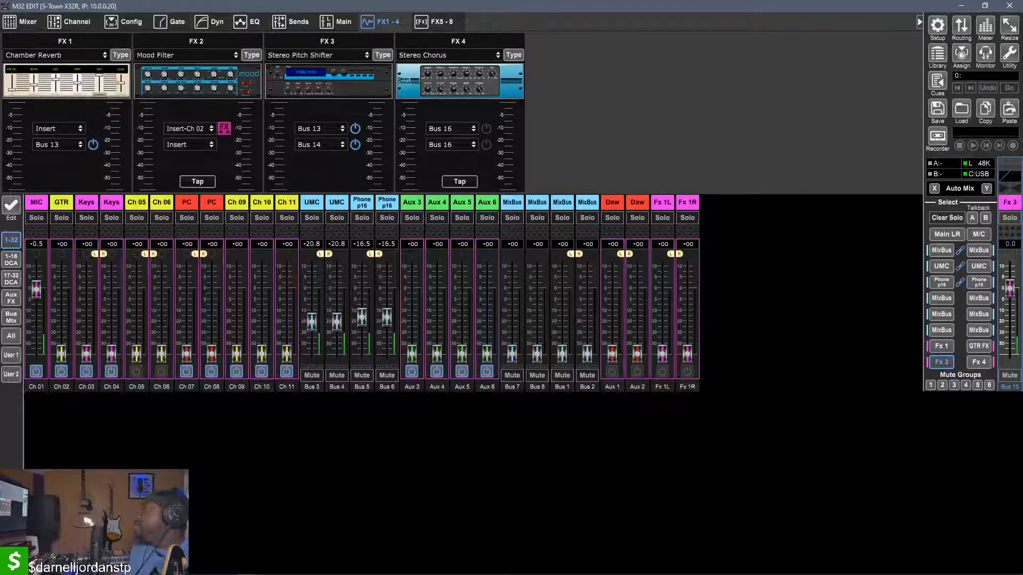
pyautogui.click(965, 28)
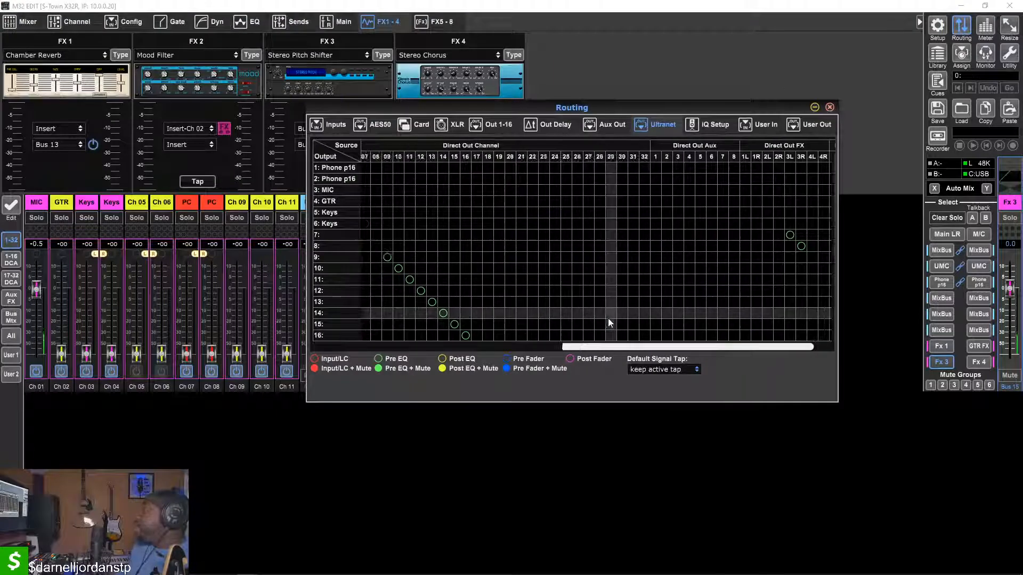
pyautogui.hscroll(-10, 608, 323)
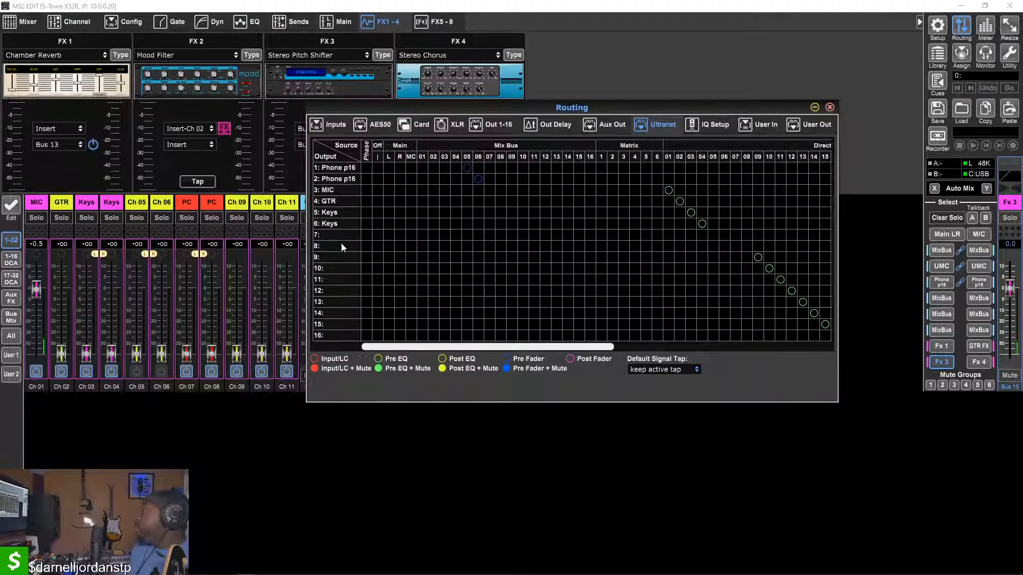
pyautogui.click(555, 234)
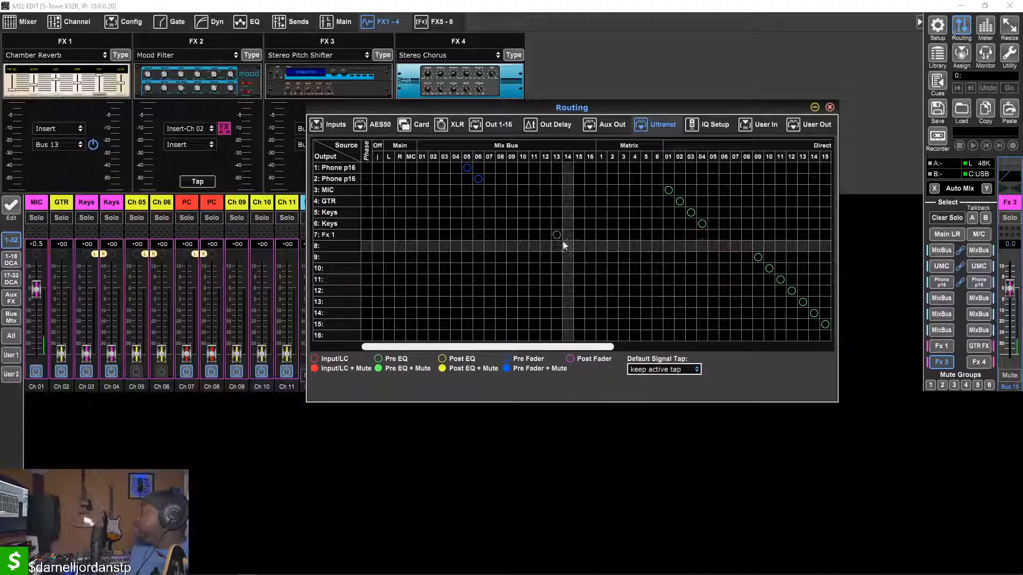
pyautogui.click(565, 245)
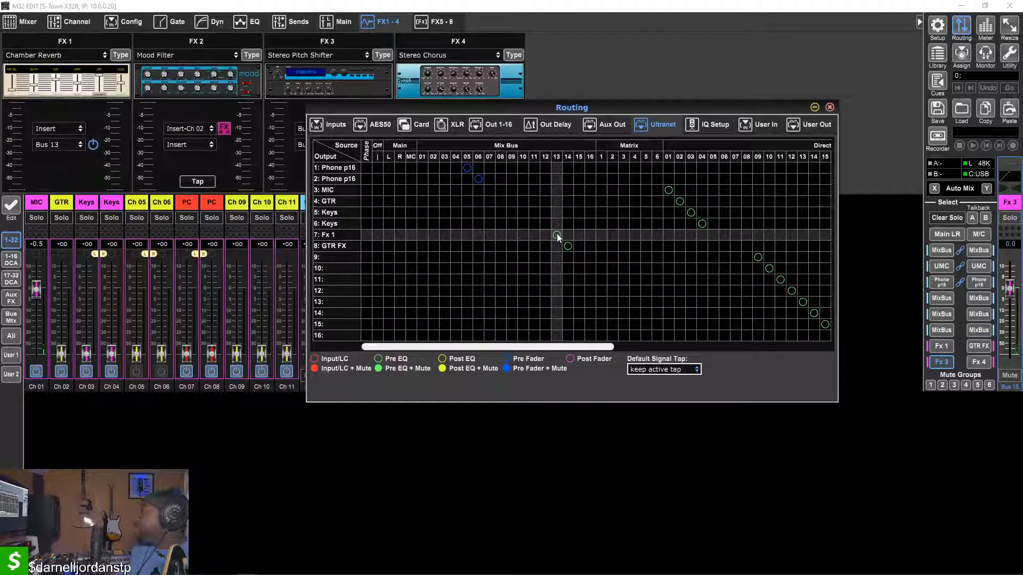
pyautogui.rightClick(567, 248)
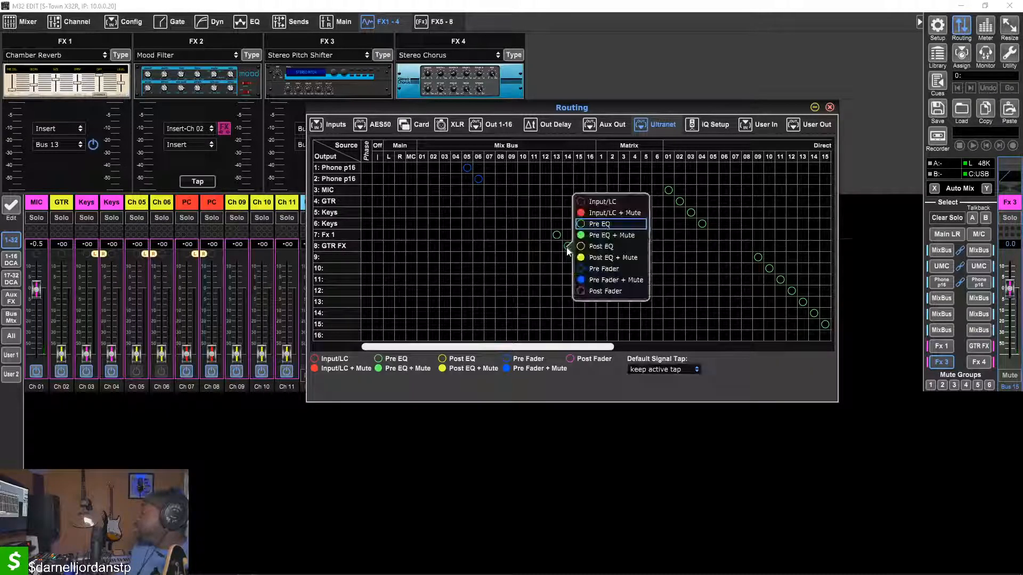
pyautogui.click(561, 247)
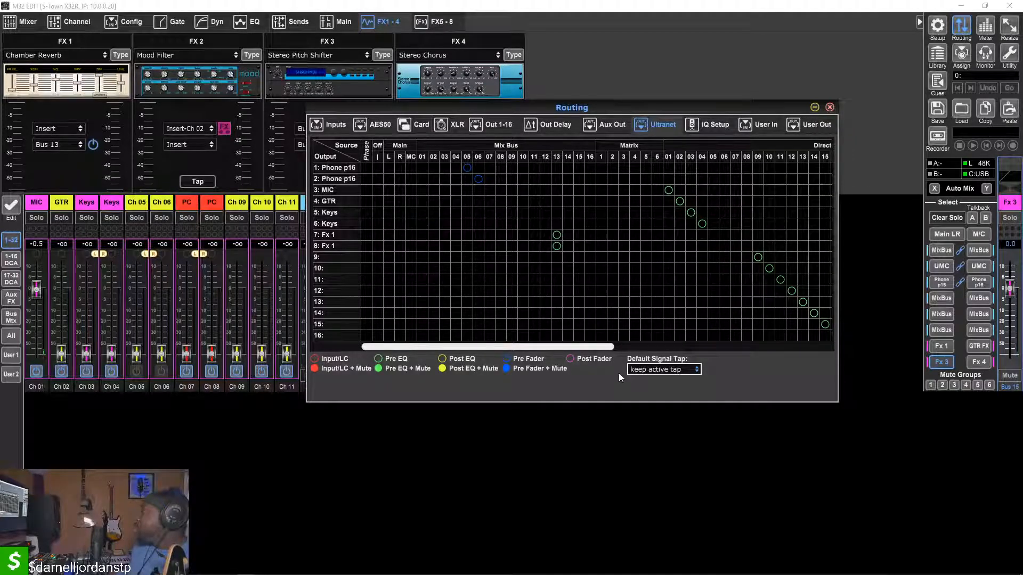
# Set the default signal tap to Post EQ and apply it to the Mix Bus 13 feeds on Ultranet outputs 7 and 8
pyautogui.click(678, 370)
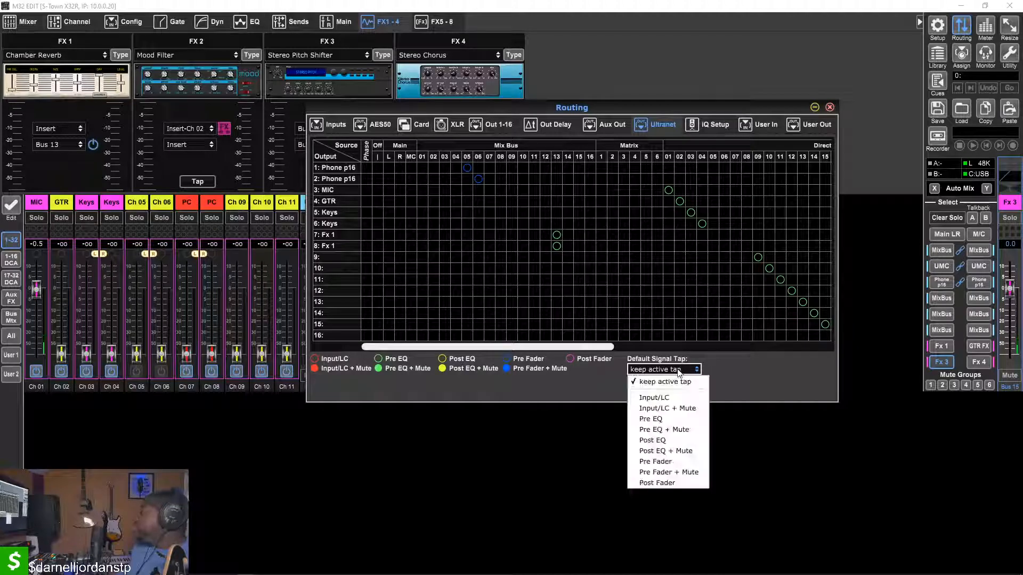
pyautogui.click(678, 370)
pyautogui.click(678, 370)
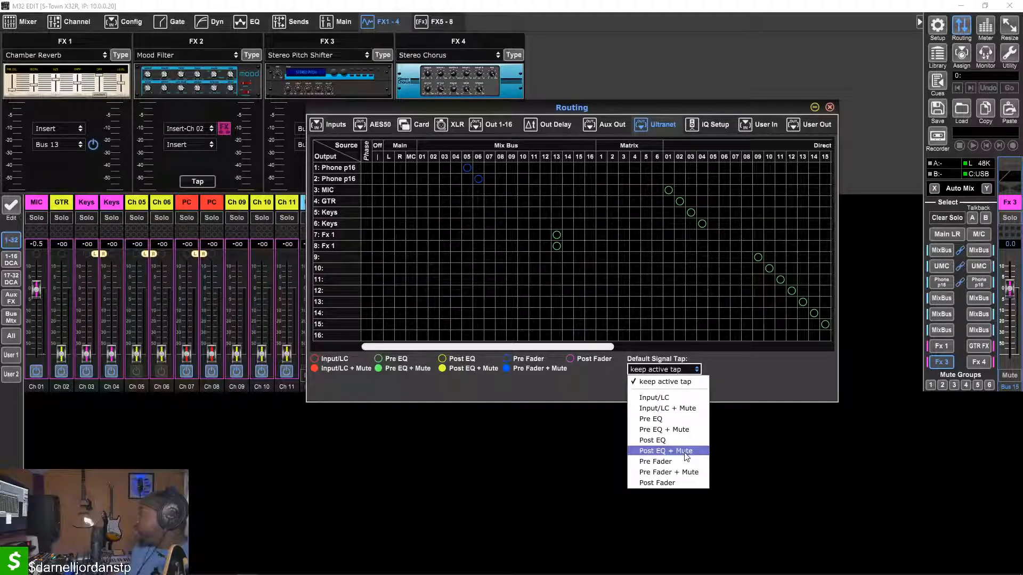
pyautogui.click(672, 440)
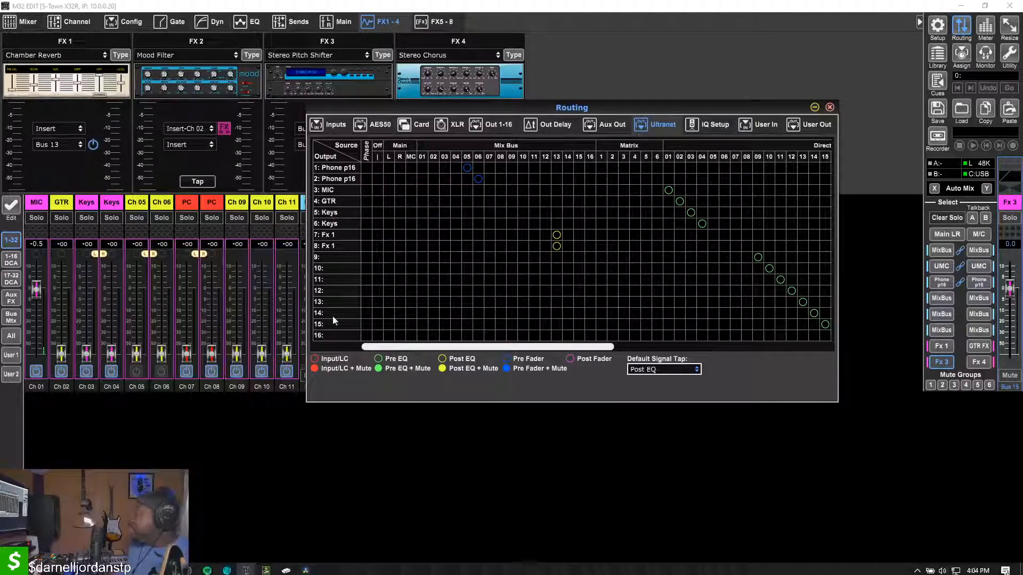
# Switch to Ableton Live and solo the 9 Audio track instead of the 8 Audio track
pyautogui.click(168, 567)
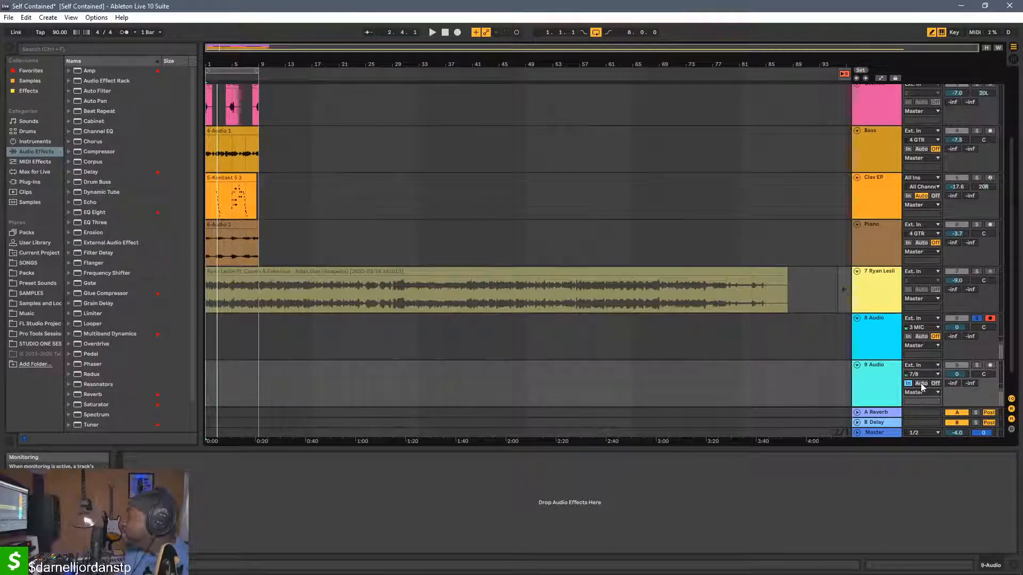
pyautogui.click(976, 319)
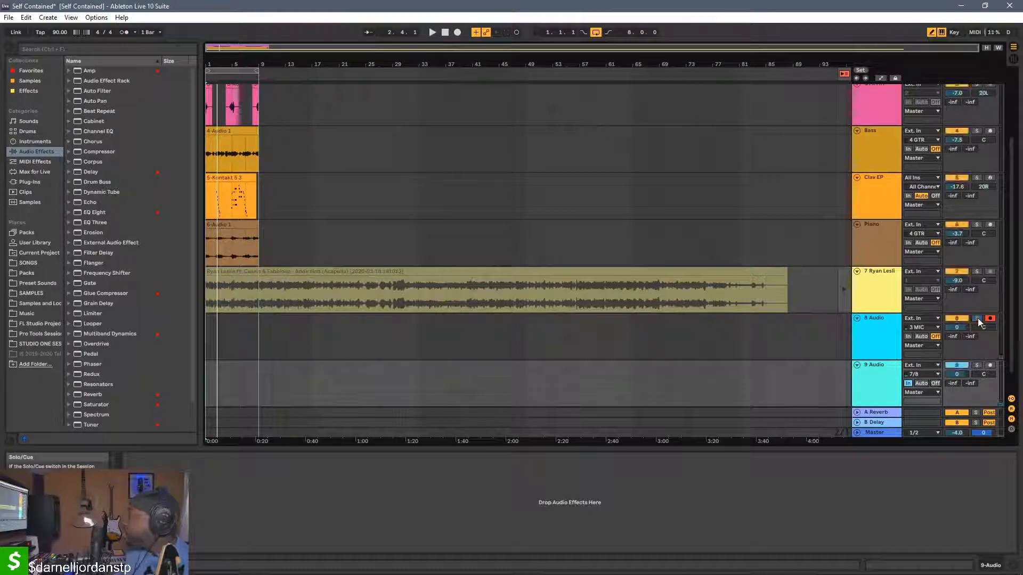
pyautogui.click(977, 365)
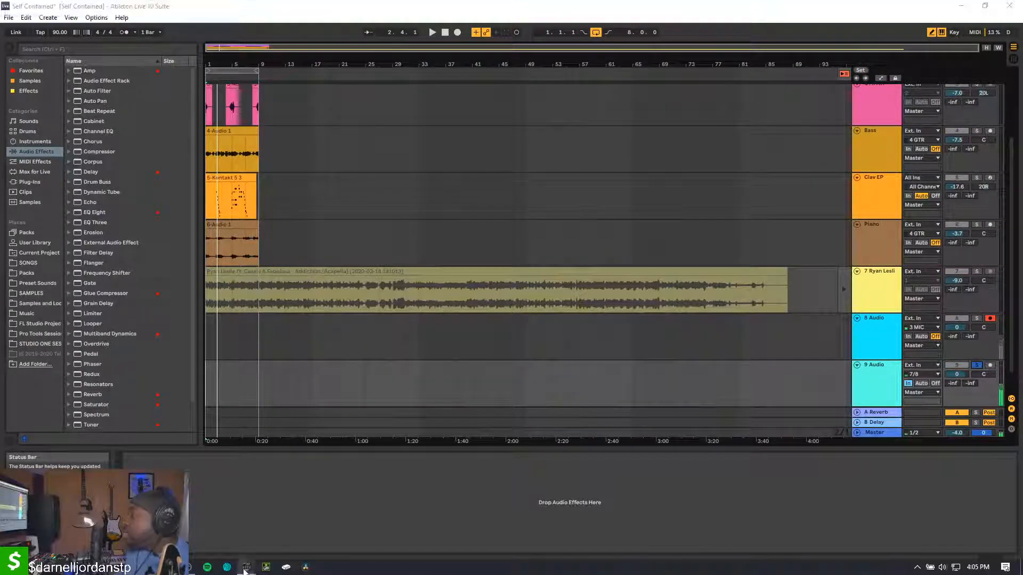
# Switch back to M32 Edit, lower the MIC send to Fx 3 to about -17.5 dB, and set the Stereo Pitch Shifter's mix to 0 %
pyautogui.moveTo(266, 567)
pyautogui.moveTo(201, 531)
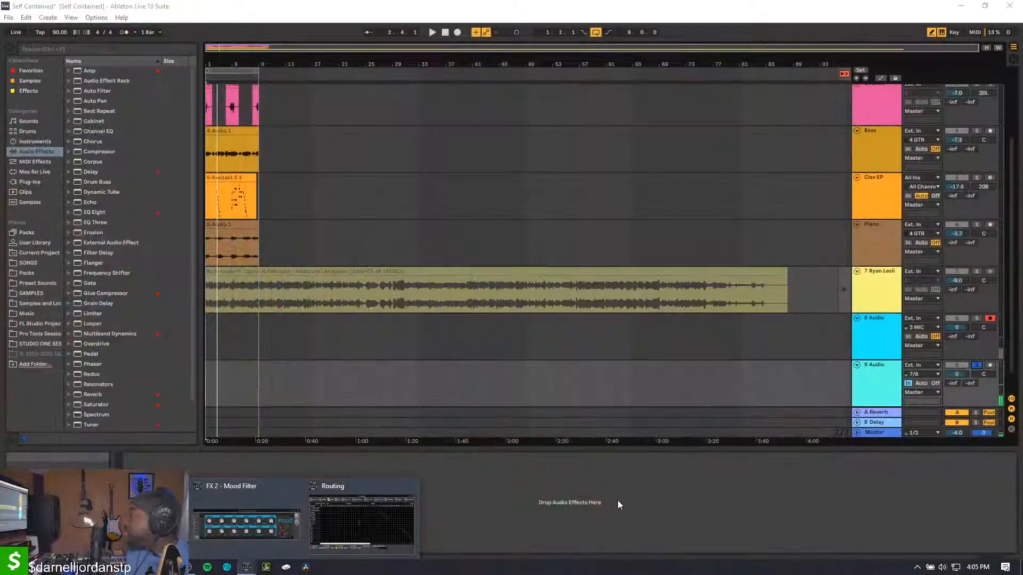
pyautogui.click(132, 524)
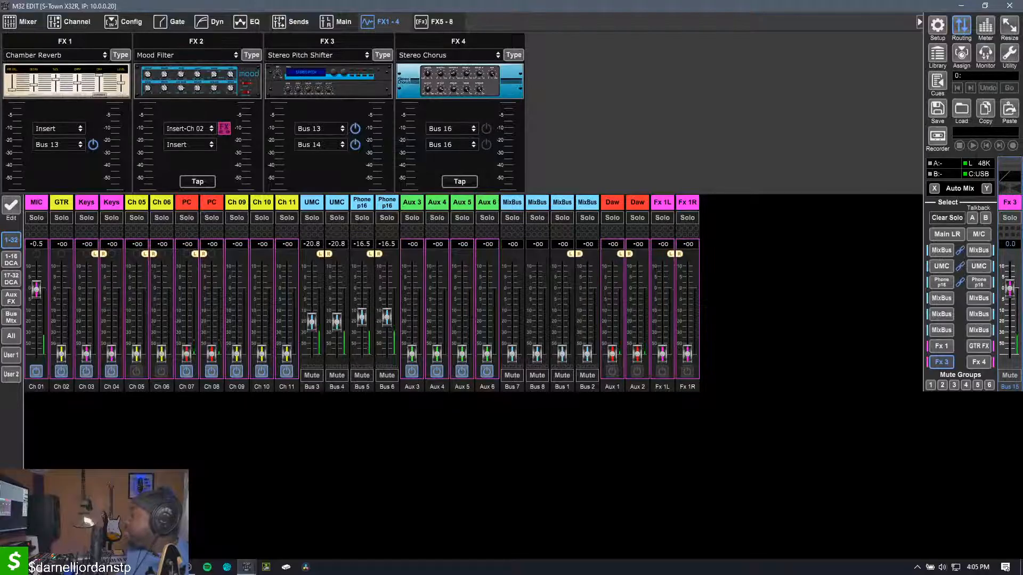
pyautogui.moveTo(36, 290); pyautogui.dragTo(25, 321)
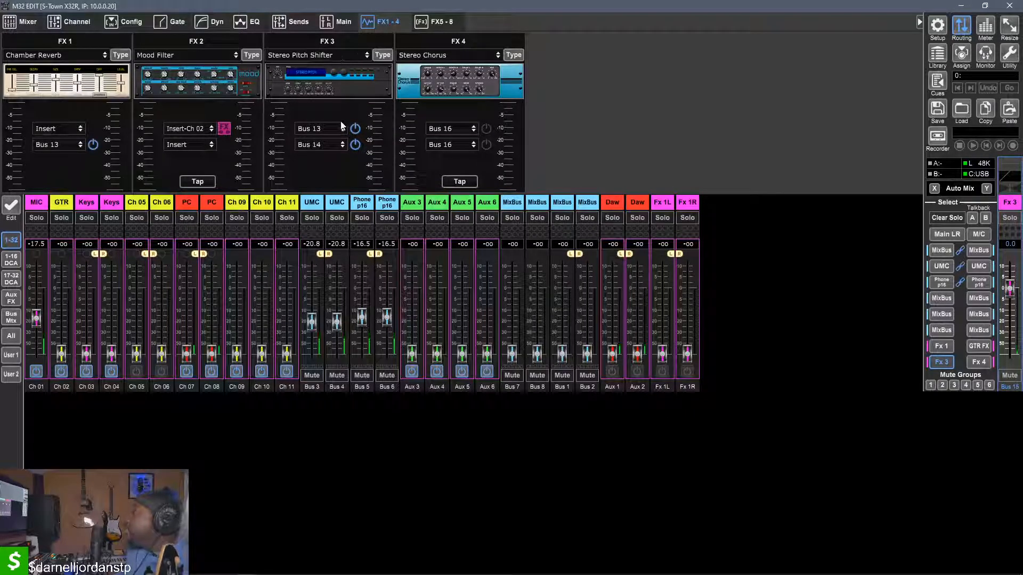
pyautogui.click(328, 81)
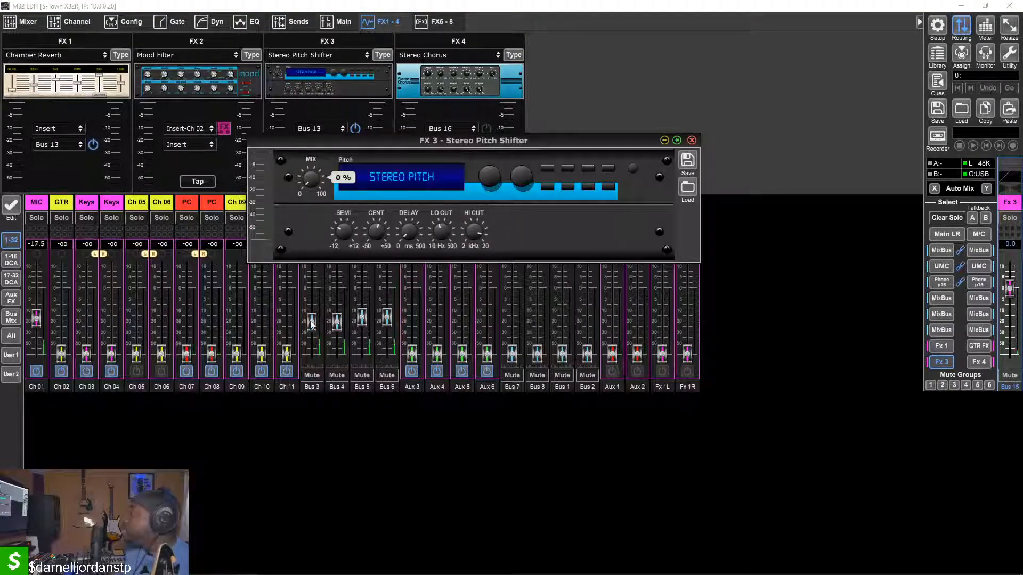
pyautogui.click(692, 140)
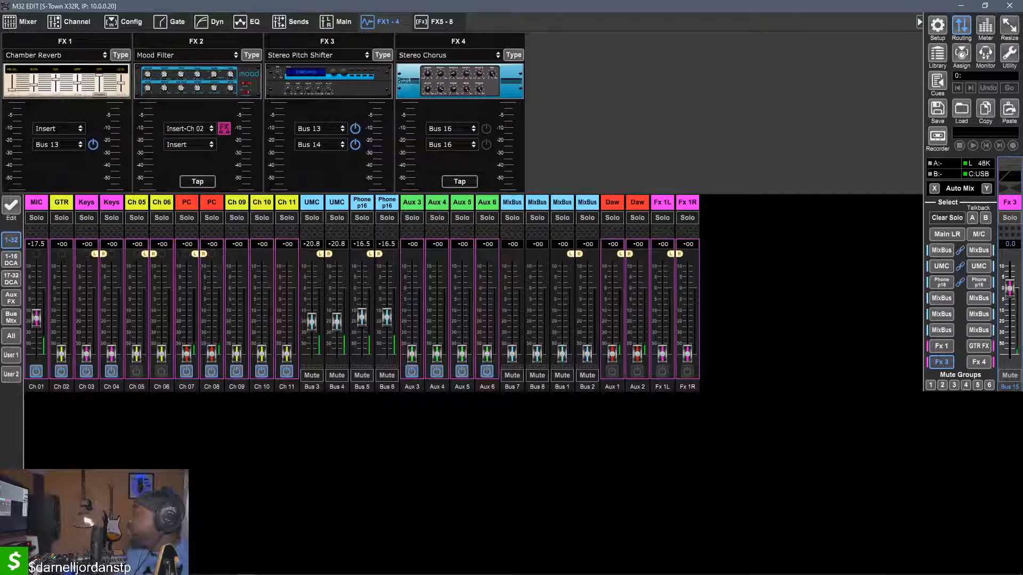
# In the Ultranet routing, set output 9 to Off, and try Mix Bus 14 and Off on output 8 before returning it to Mix Bus 13
pyautogui.moveTo(246, 570)
pyautogui.click(362, 516)
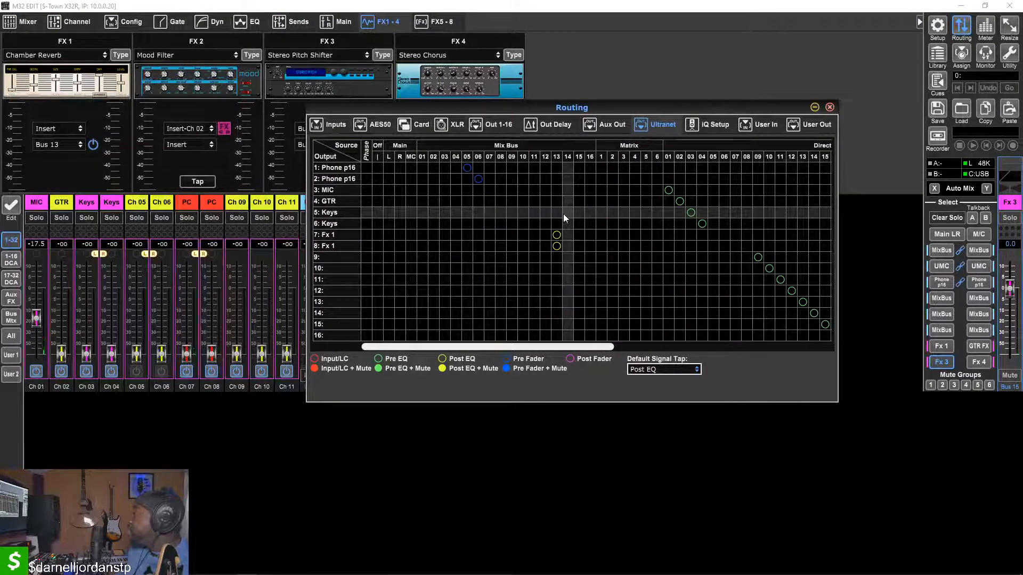
pyautogui.click(568, 247)
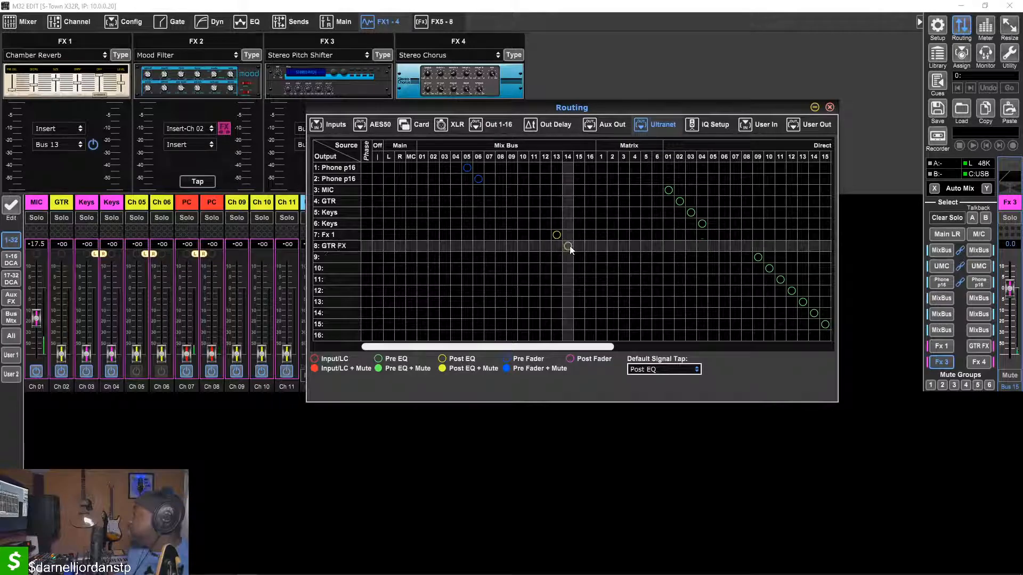
pyautogui.click(556, 246)
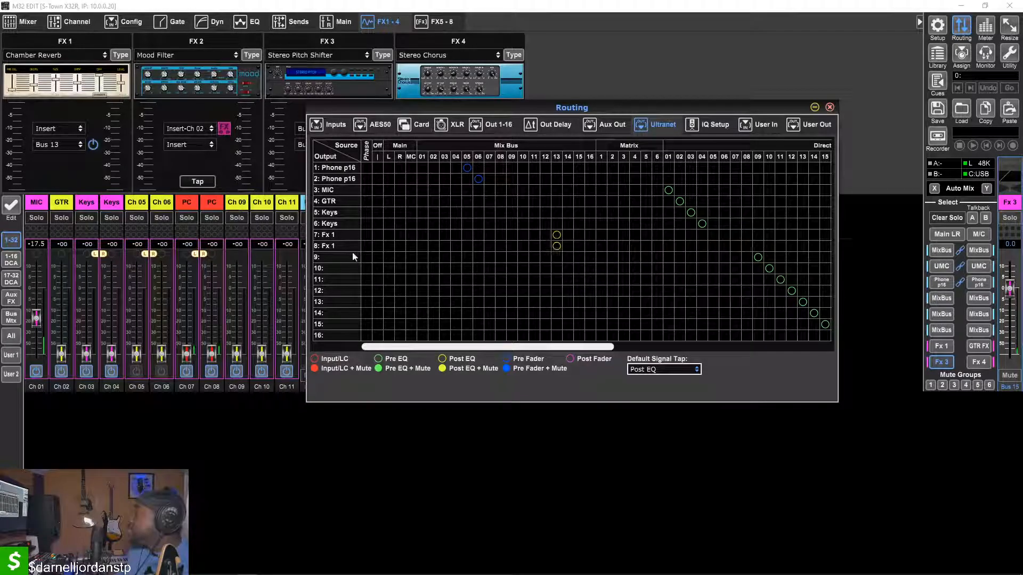
pyautogui.click(373, 258)
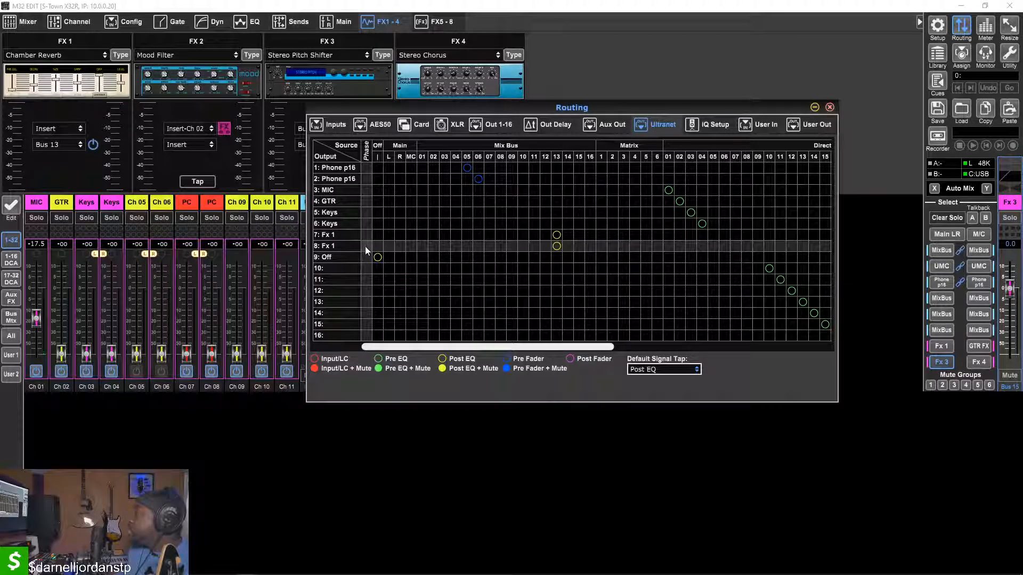
pyautogui.click(374, 247)
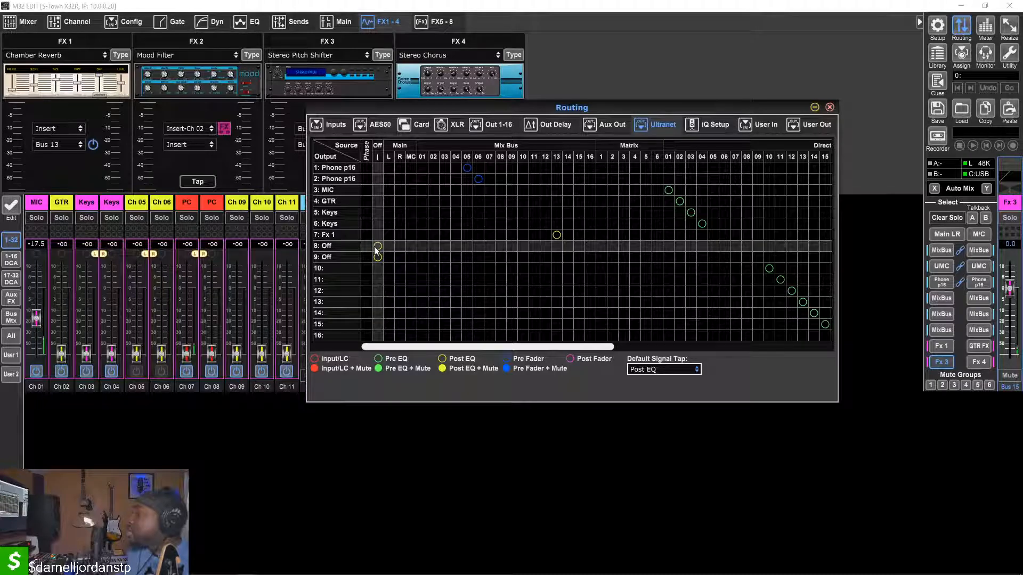
pyautogui.click(556, 246)
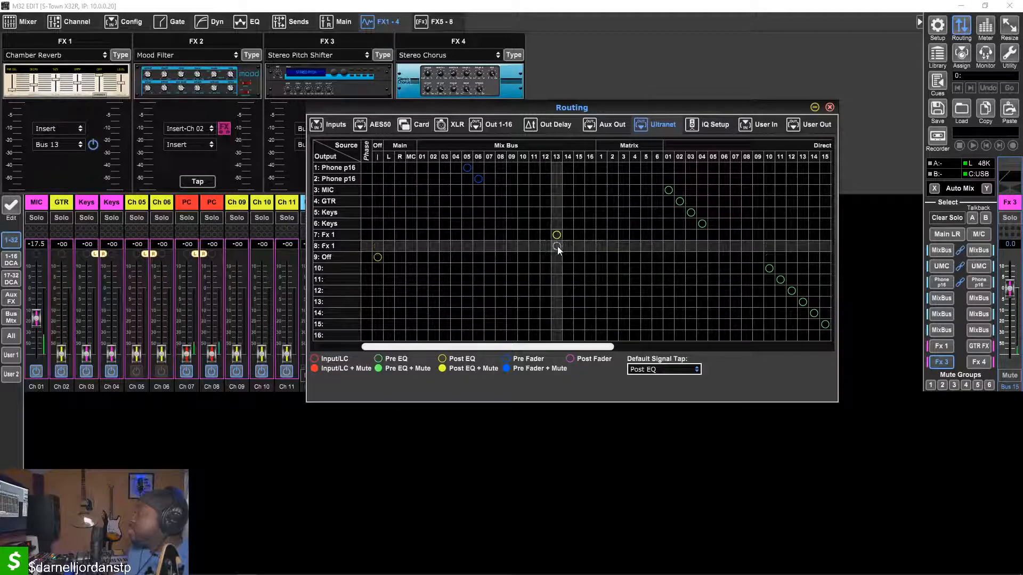
pyautogui.click(676, 56)
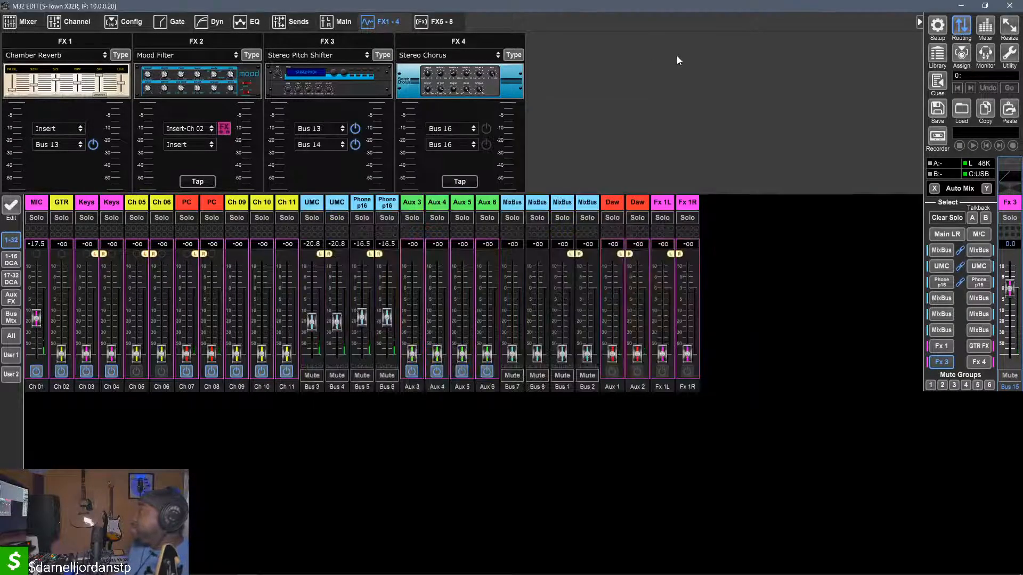
# Raise the MIC send to Fx 3 to about -8.0 dB and bring up the Fx 3 bus's channel overview
pyautogui.moveTo(38, 322)
pyautogui.mouseDown()
pyautogui.moveTo(35, 287)
pyautogui.moveTo(33, 312)
pyautogui.mouseUp()
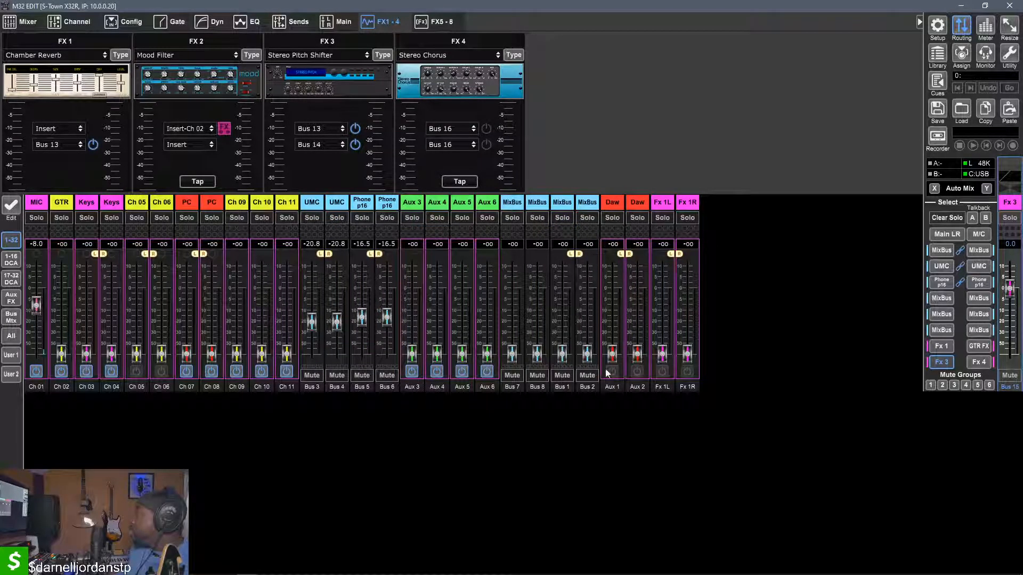
pyautogui.click(948, 365)
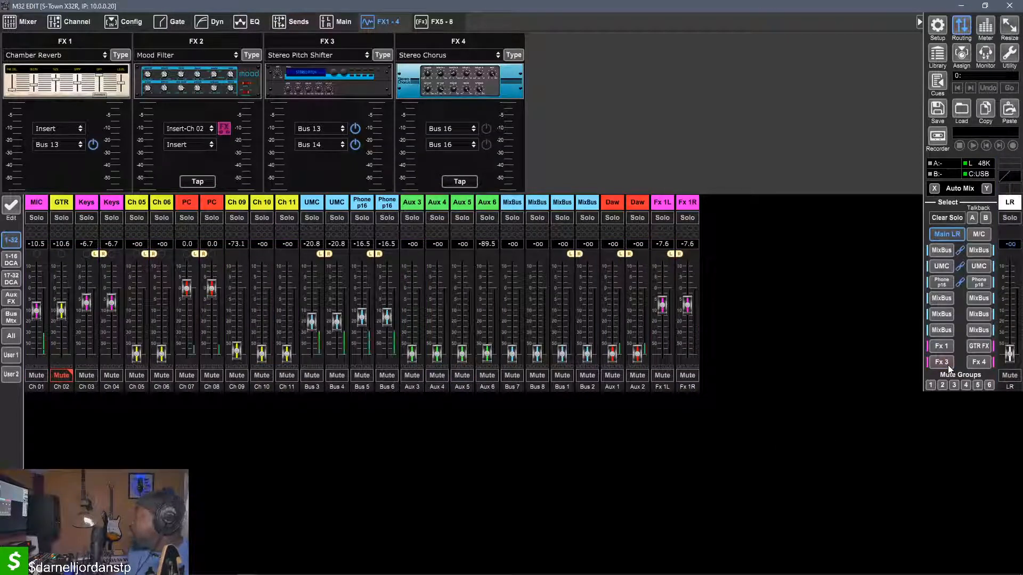
pyautogui.click(947, 366)
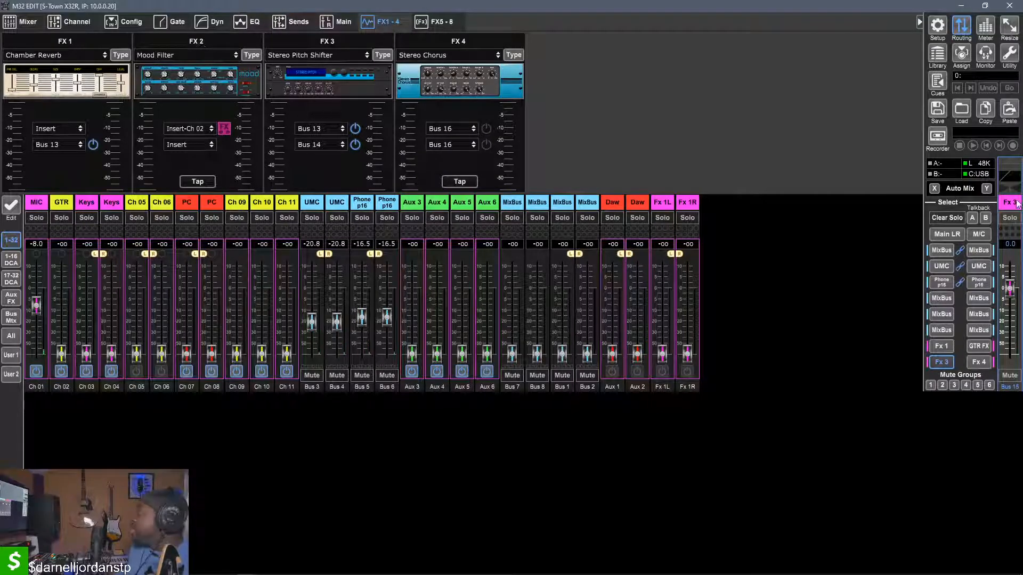
pyautogui.click(61, 23)
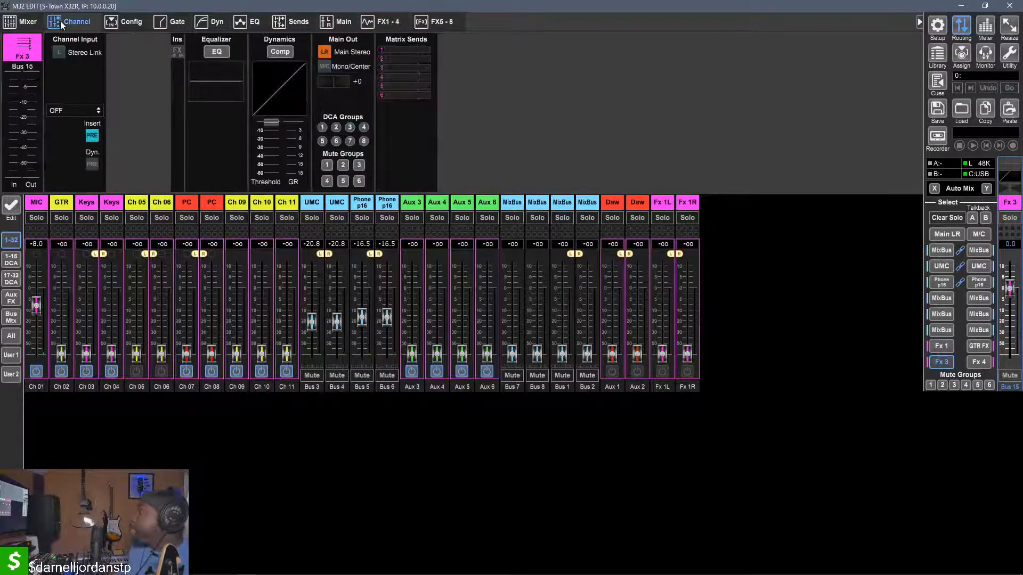
# On the Fx 3 bus, enable Main Stereo, turn off the pre insert position, and assign Fx3L:PIT as insert, overwriting the existing use
pyautogui.click(326, 52)
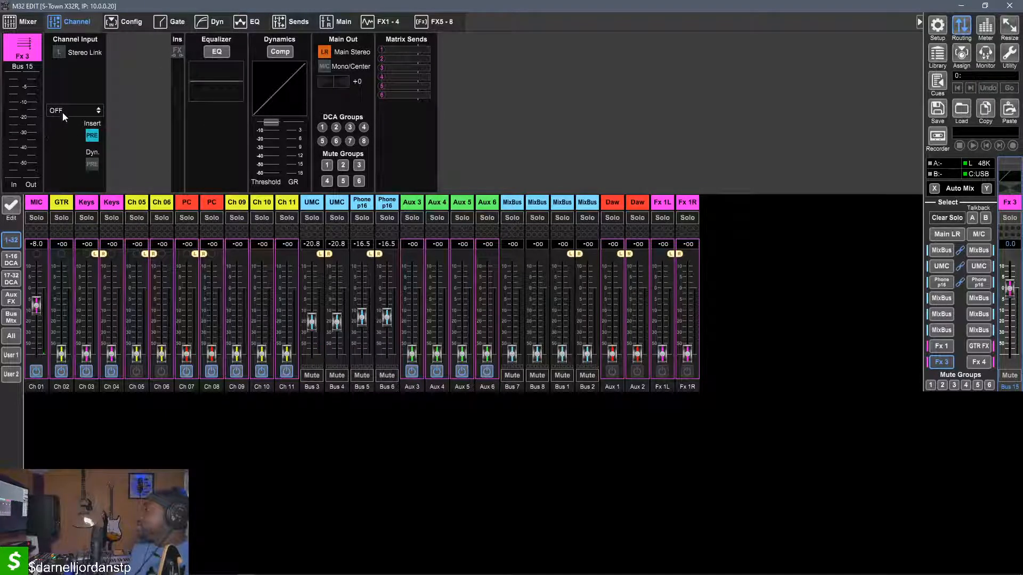
pyautogui.click(92, 135)
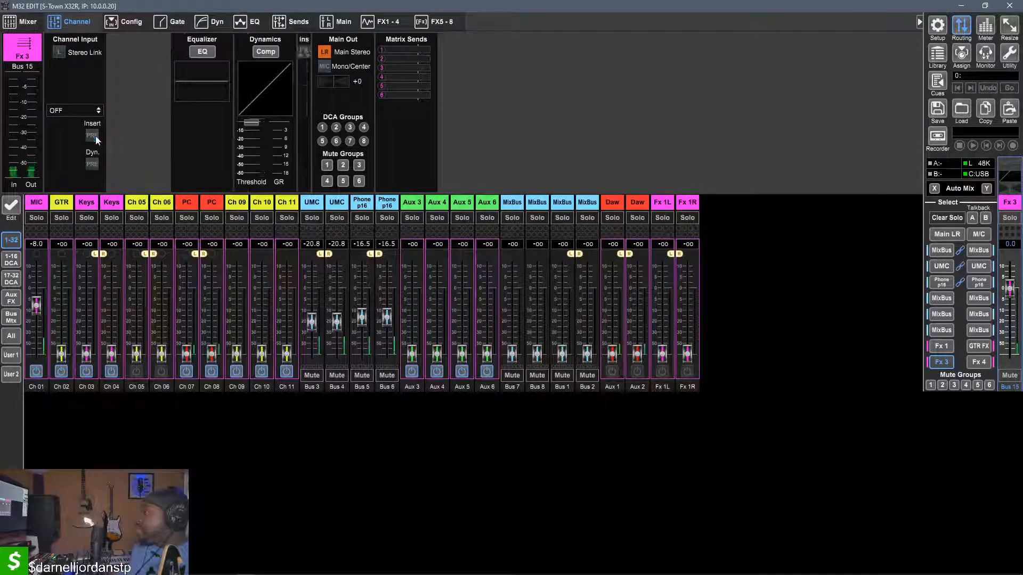
pyautogui.click(70, 111)
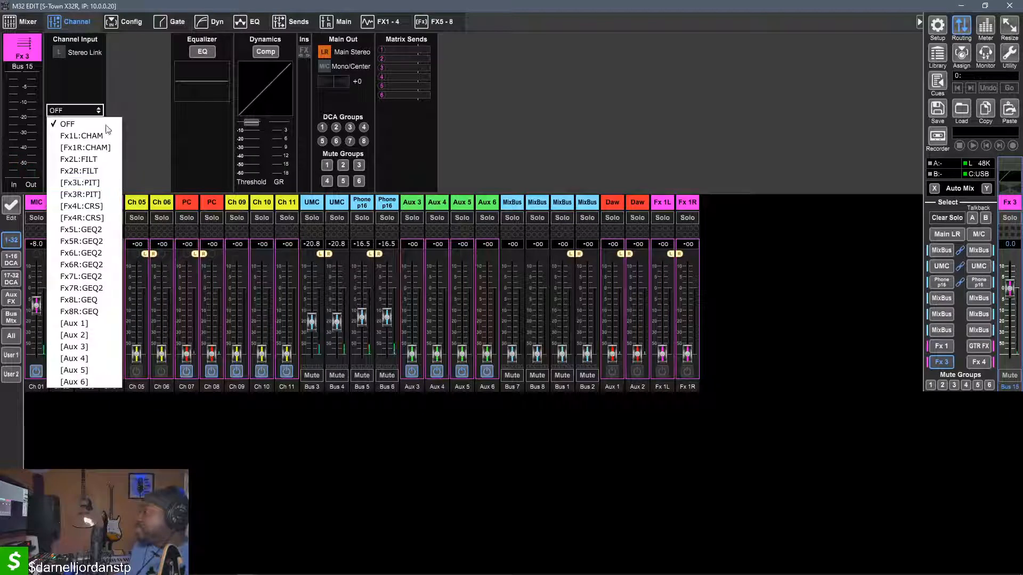
pyautogui.click(100, 182)
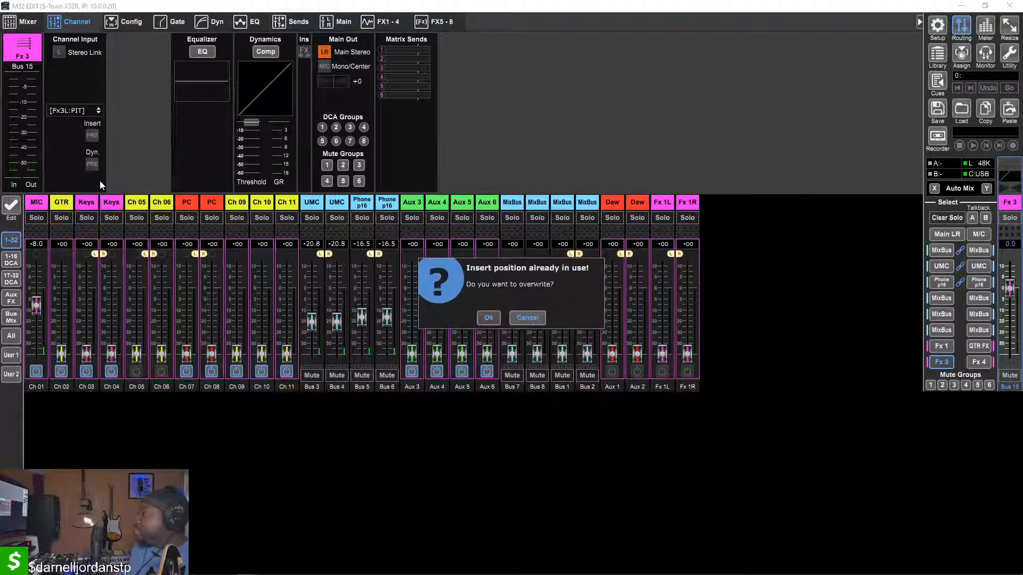
pyautogui.click(491, 323)
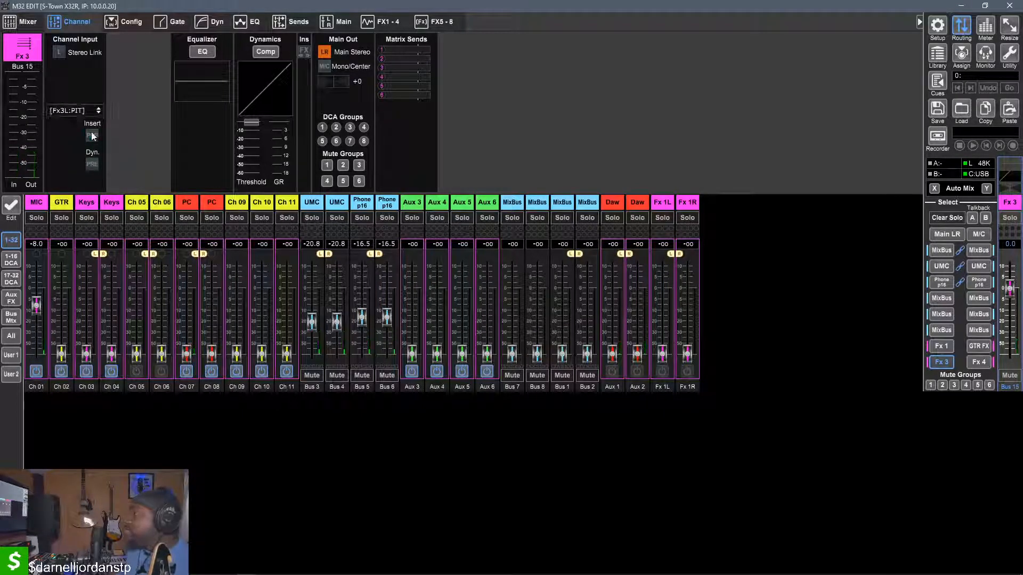
pyautogui.click(74, 111)
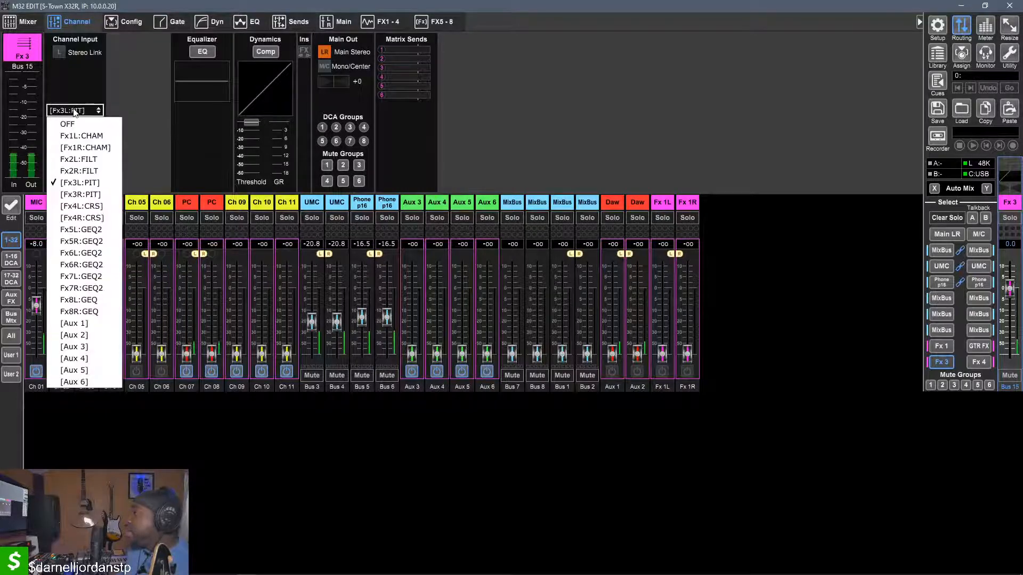
pyautogui.click(75, 111)
pyautogui.click(75, 112)
pyautogui.click(74, 112)
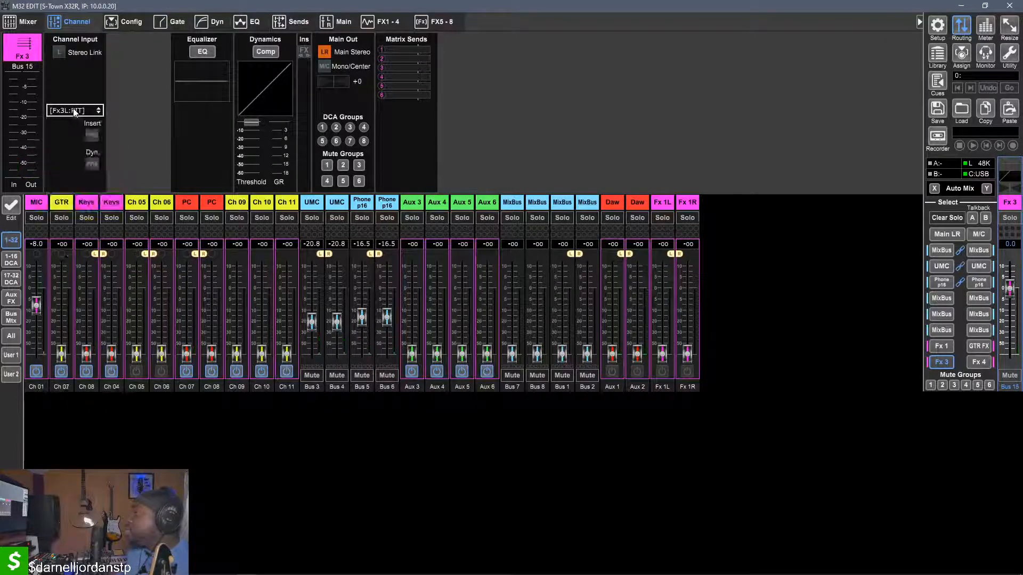
pyautogui.click(59, 56)
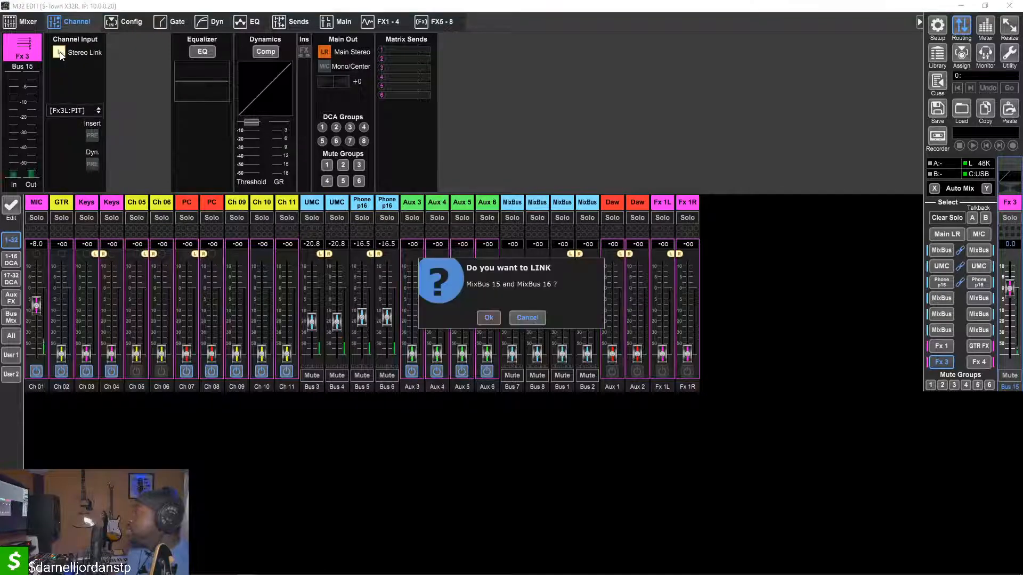
pyautogui.click(532, 321)
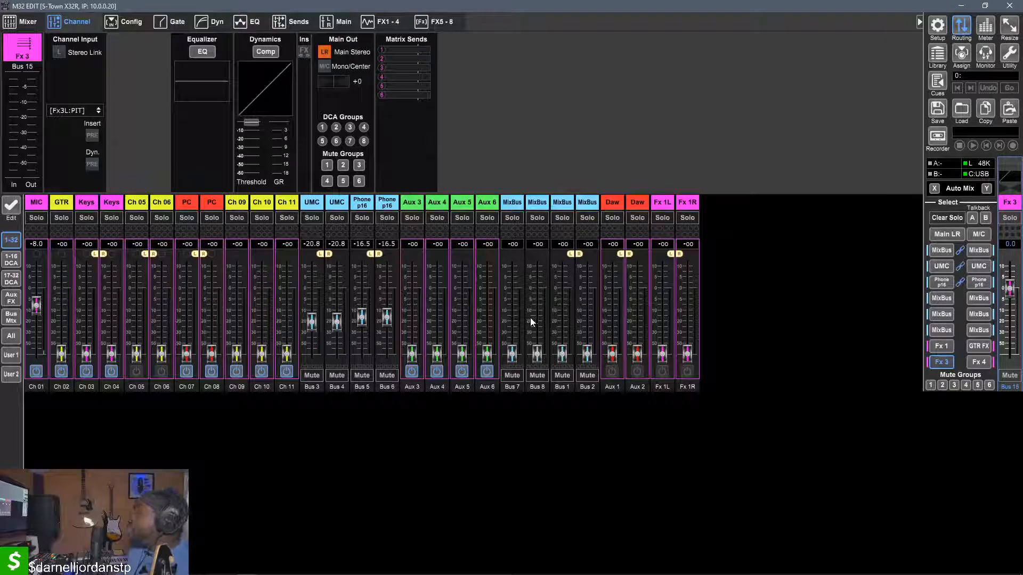
# In the Ultranet routing, feed output 7 from Mix Bus 15, and try Mix Bus 16 on output 8 before choosing Mix Bus 15
pyautogui.click(961, 27)
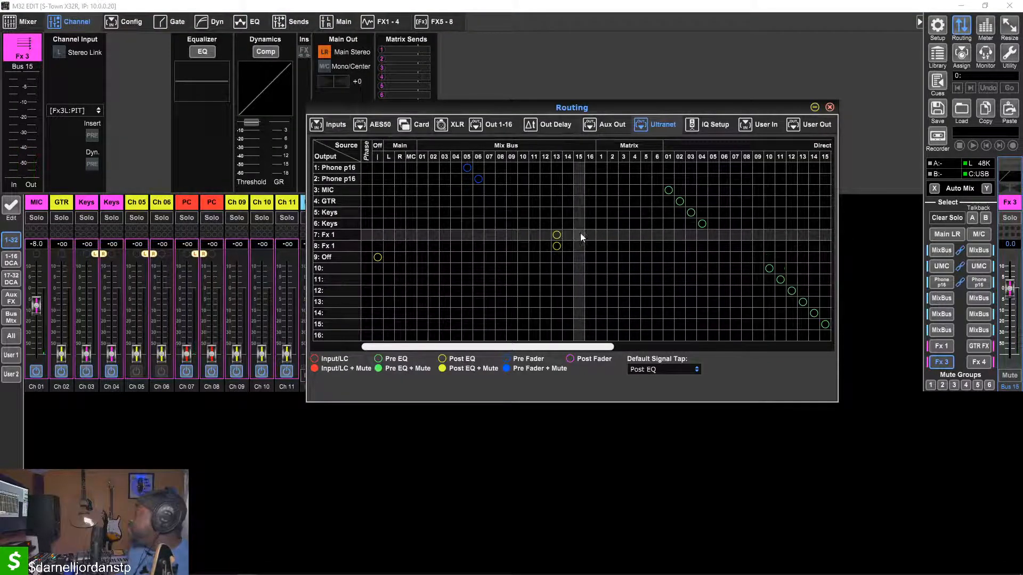
pyautogui.click(580, 233)
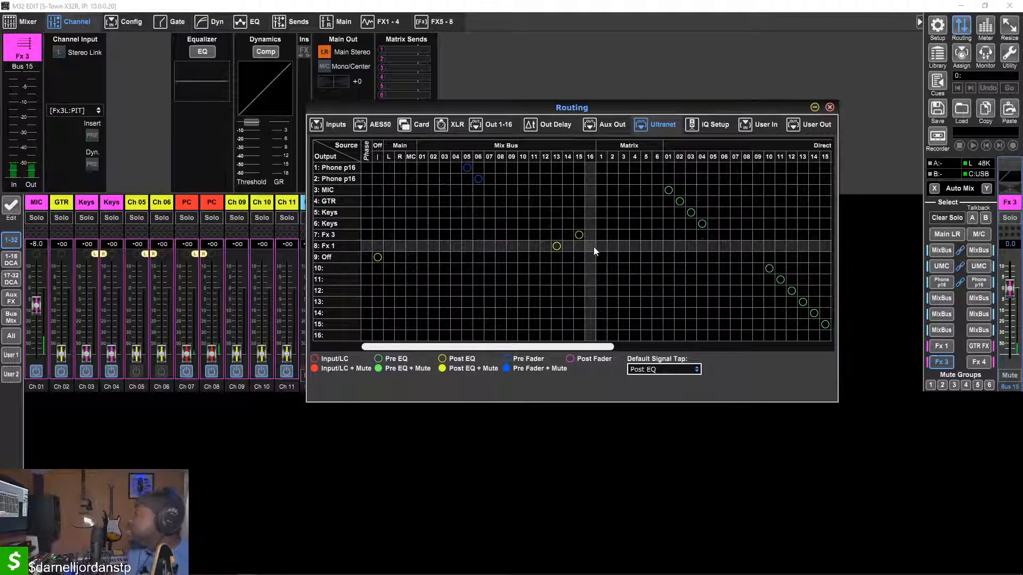
pyautogui.click(593, 248)
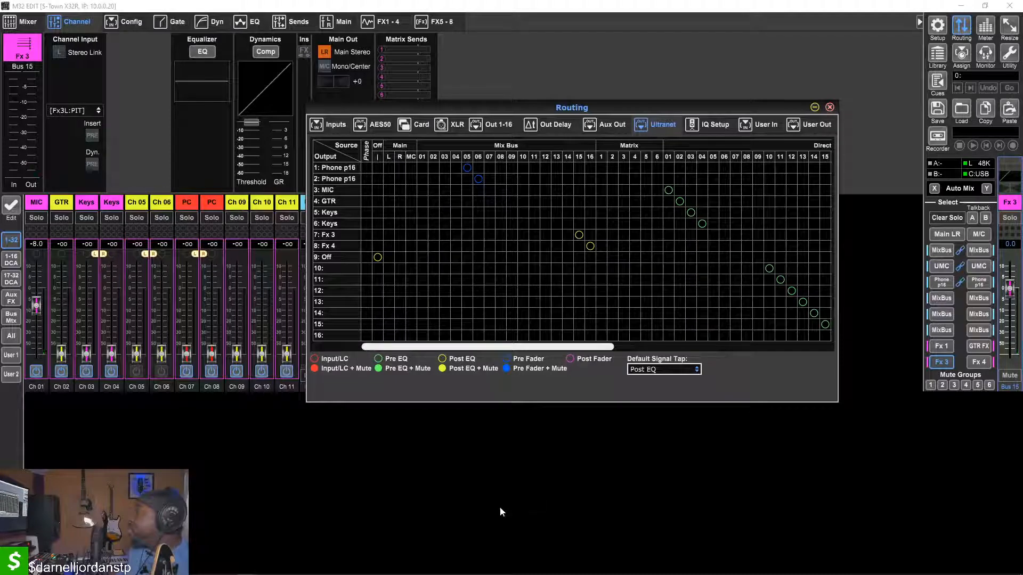
pyautogui.click(580, 245)
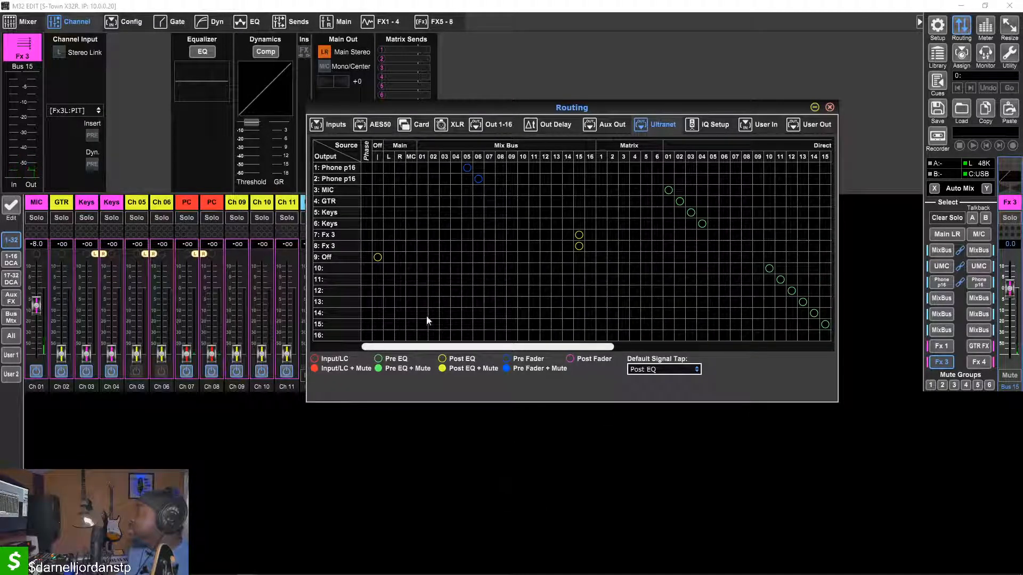
pyautogui.click(346, 498)
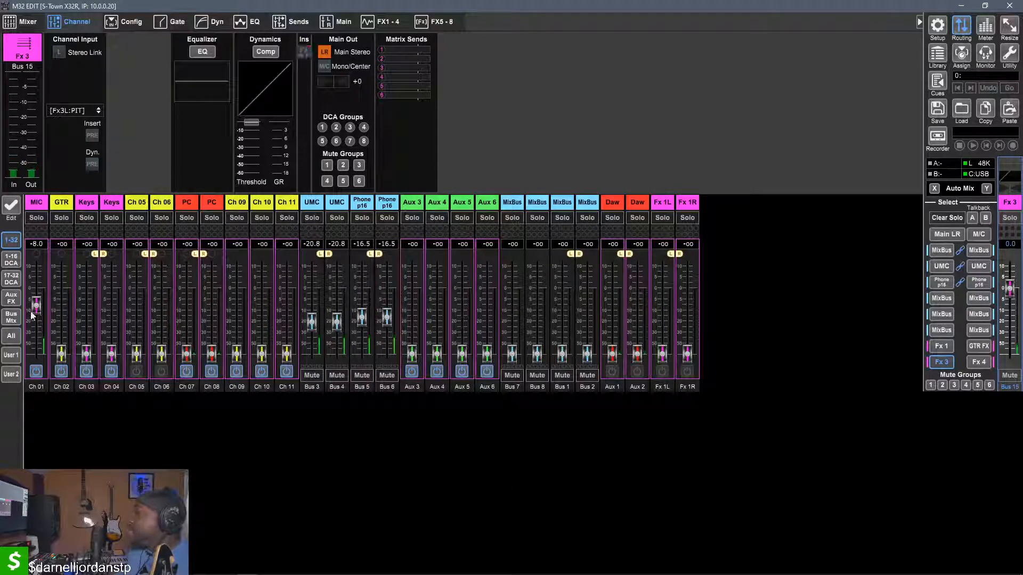
# Lower the MIC send to Fx 3 to about -21.0 dB, pull the Fx 3 bus fader fully down, and return to the Main LR mix
pyautogui.moveTo(36, 306)
pyautogui.mouseDown()
pyautogui.moveTo(45, 274)
pyautogui.moveTo(38, 319)
pyautogui.mouseUp()
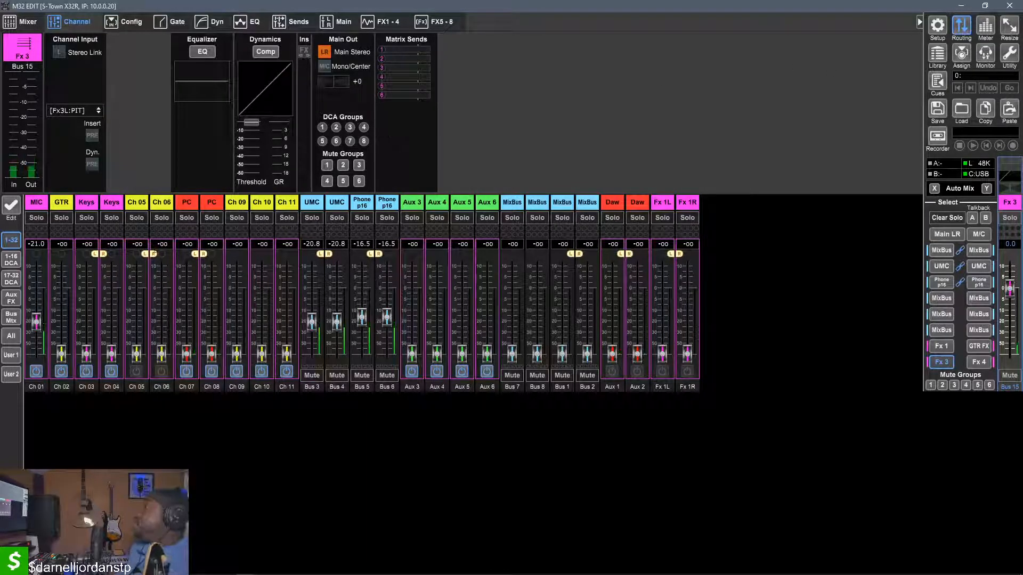
pyautogui.moveTo(1010, 288); pyautogui.dragTo(1010, 352)
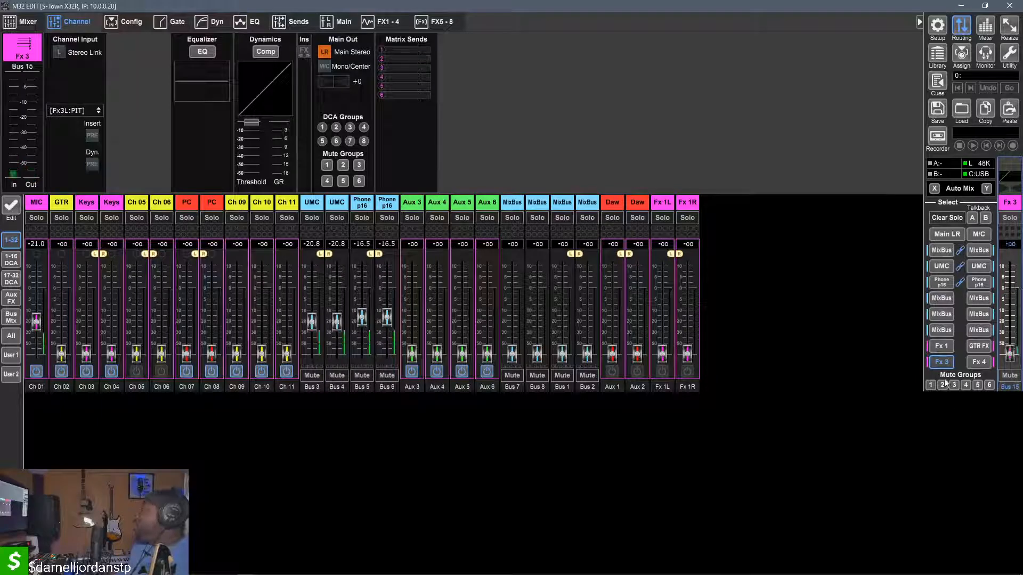
pyautogui.click(945, 362)
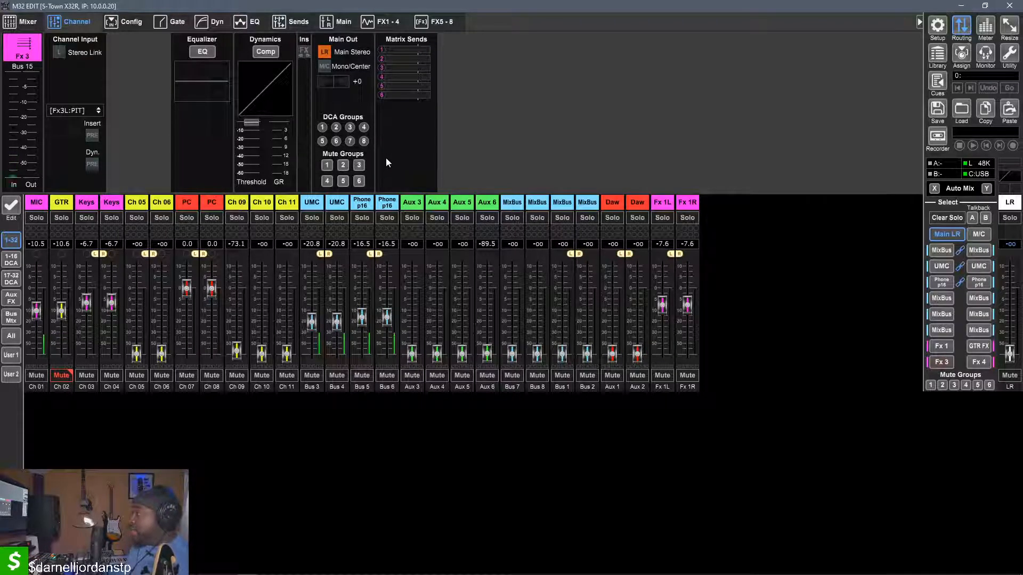
# Select the MIC channel and change the first input source of FX 3's Stereo Pitch Shifter to Insert-Bus 15
pyautogui.click(386, 22)
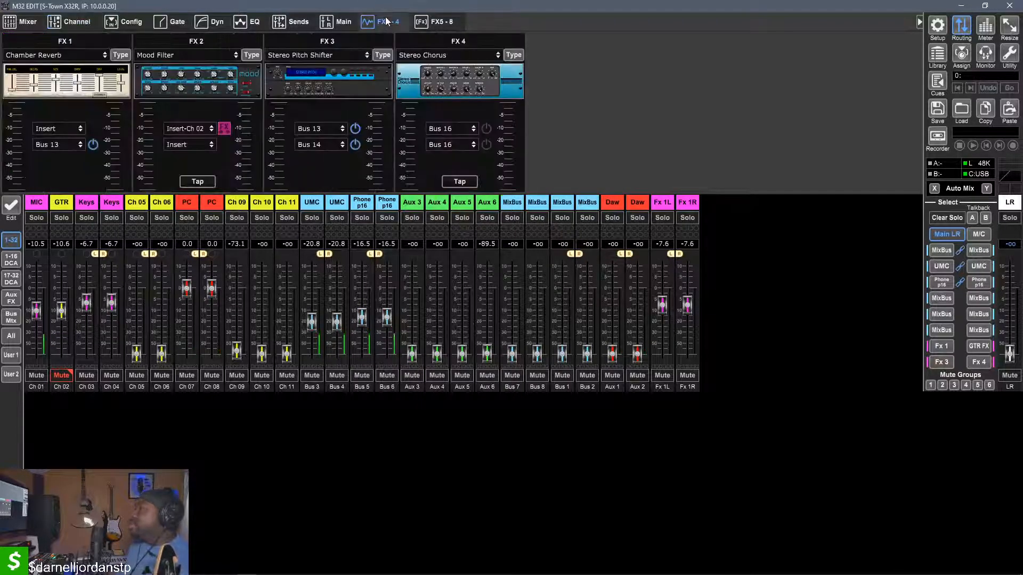
pyautogui.click(34, 208)
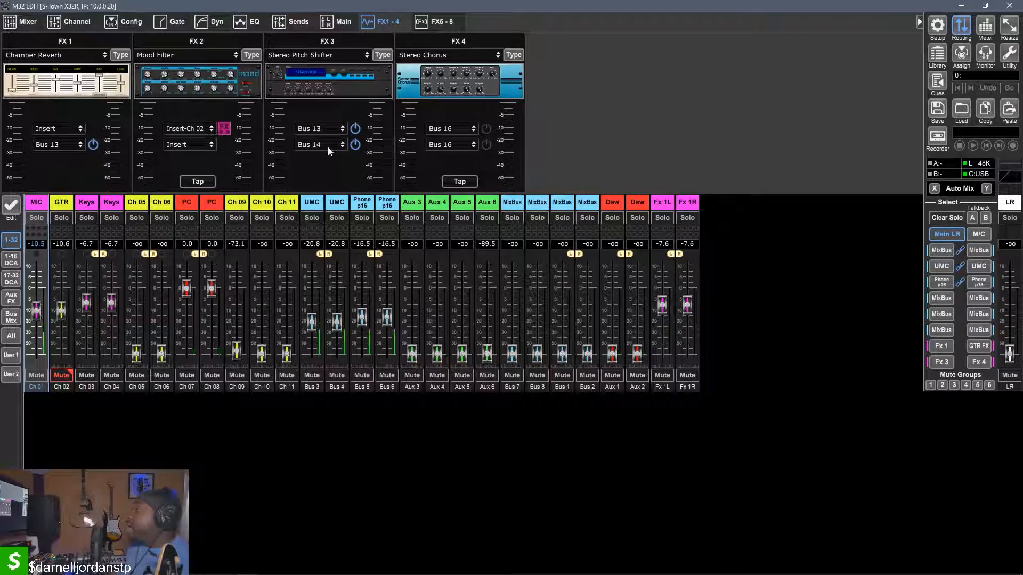
pyautogui.click(319, 128)
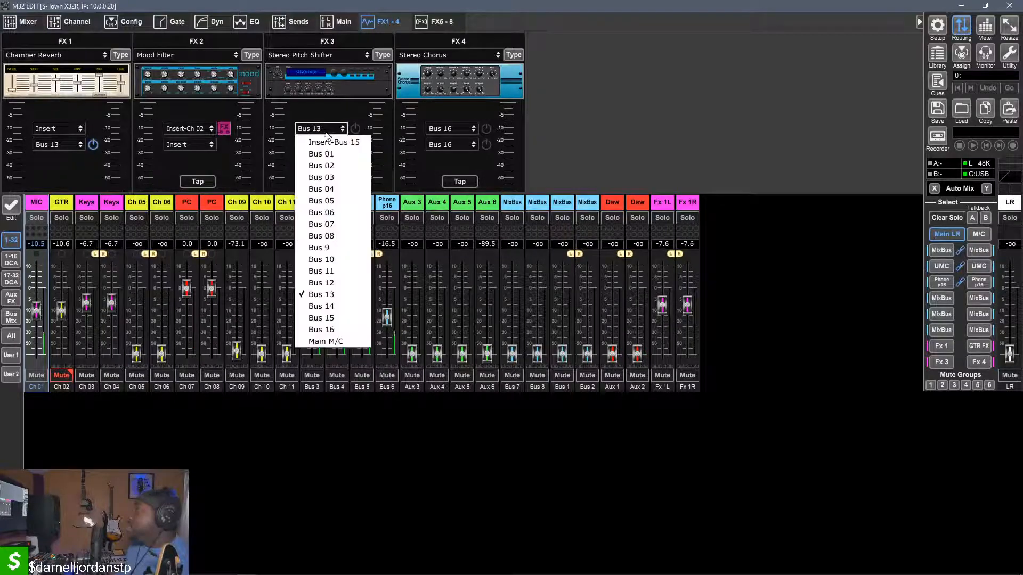
pyautogui.click(320, 131)
pyautogui.click(315, 132)
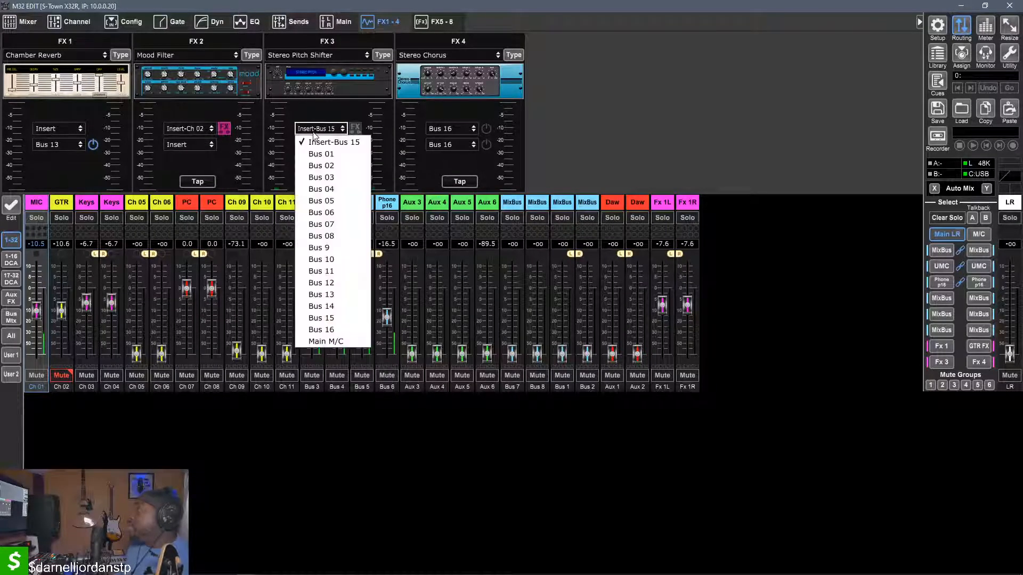
pyautogui.click(315, 319)
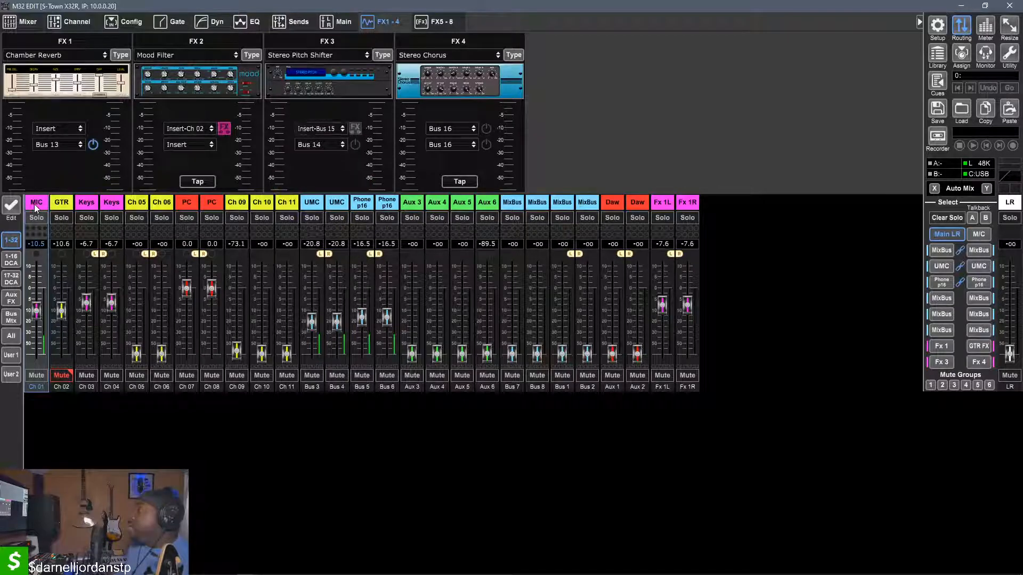
# Assign Fx3L:PIT as the MIC channel's insert, overwriting the insert position already in use
pyautogui.click(24, 25)
pyautogui.click(74, 28)
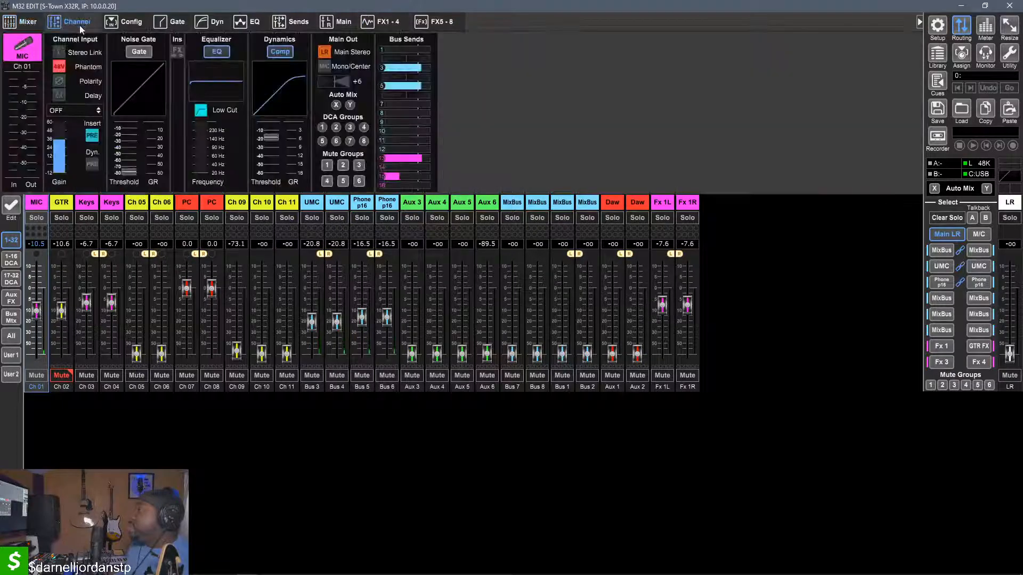
pyautogui.click(53, 111)
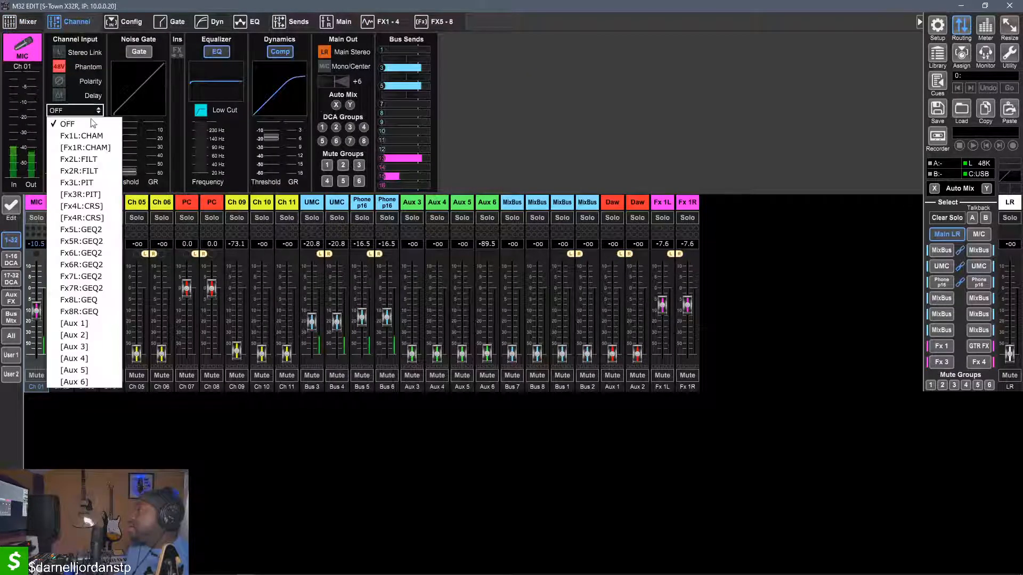
pyautogui.click(106, 187)
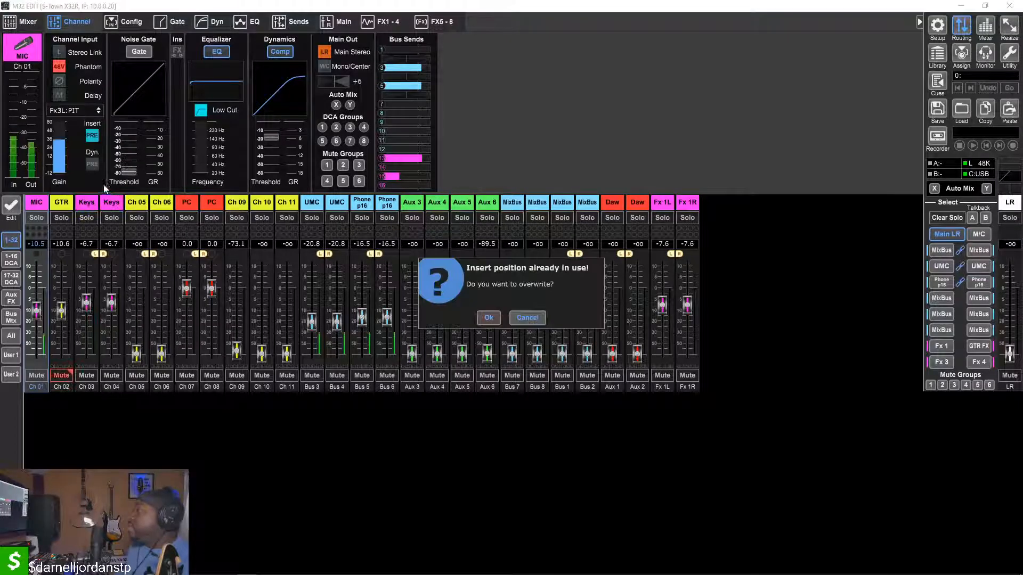
pyautogui.click(488, 317)
pyautogui.click(74, 111)
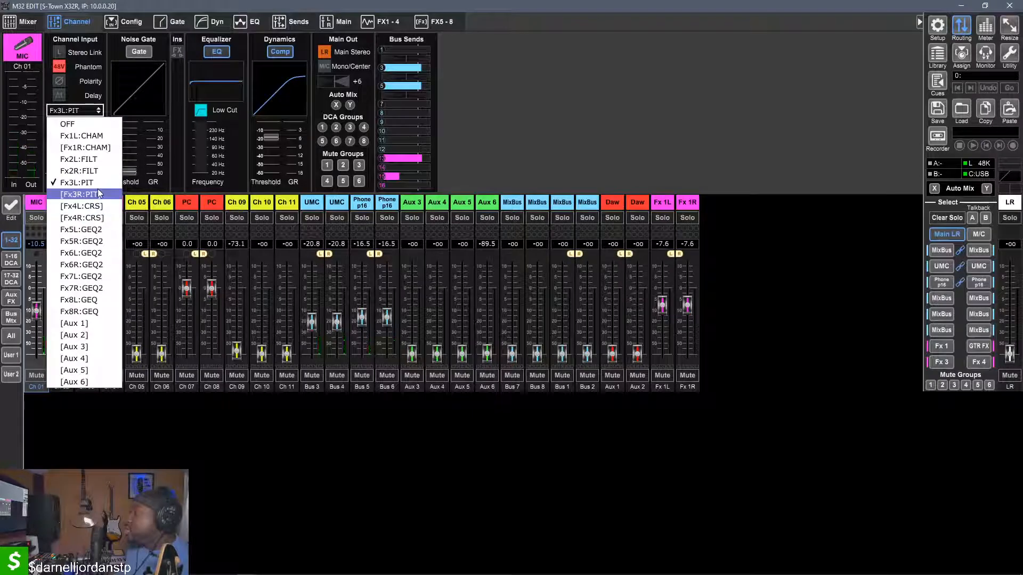
pyautogui.click(561, 126)
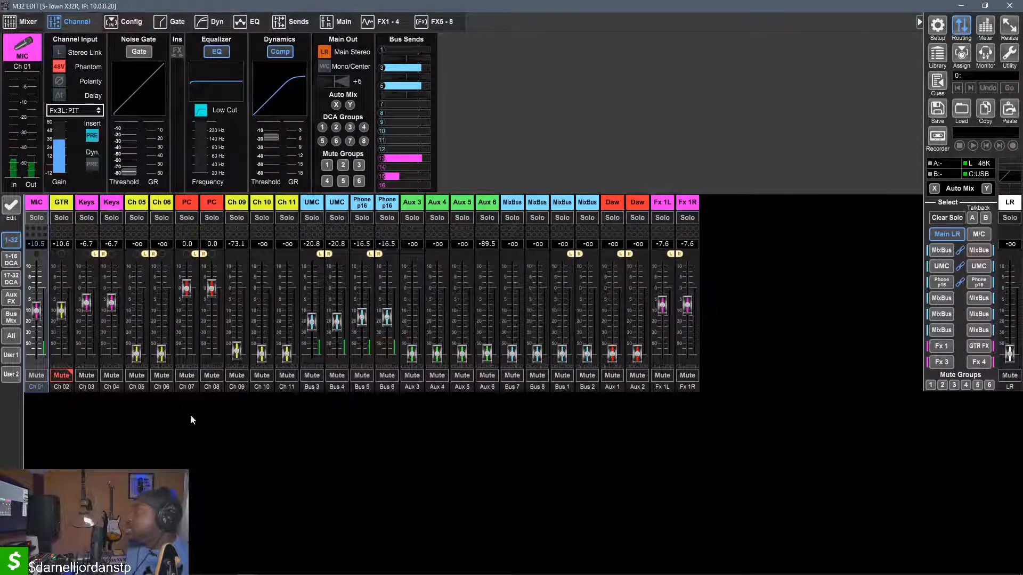
# Activate the Ch 01 insert on FX 3's Stereo Pitch Shifter and switch to Ableton Live to check the 9 Audio track
pyautogui.moveTo(320, 574)
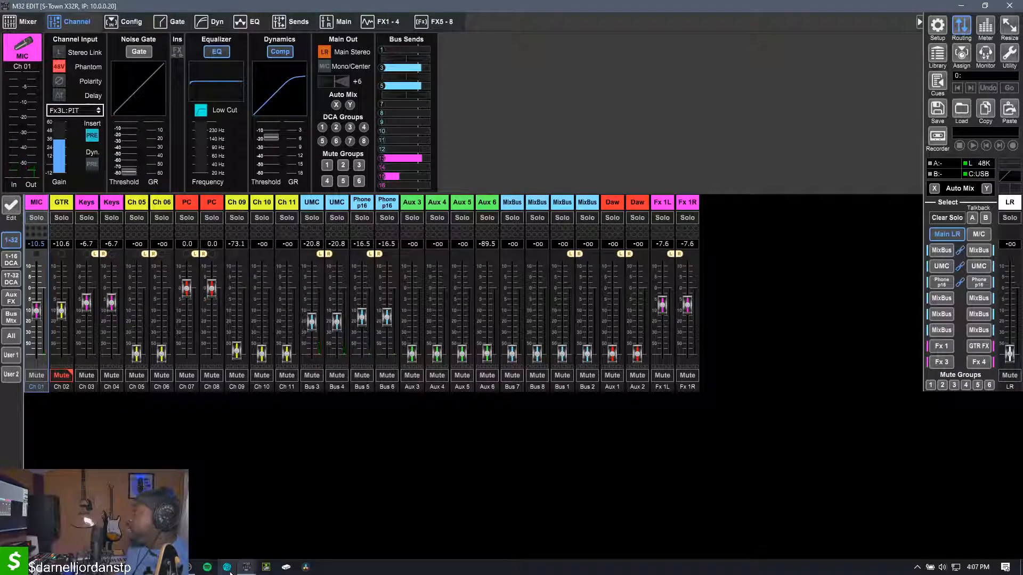
pyautogui.click(391, 21)
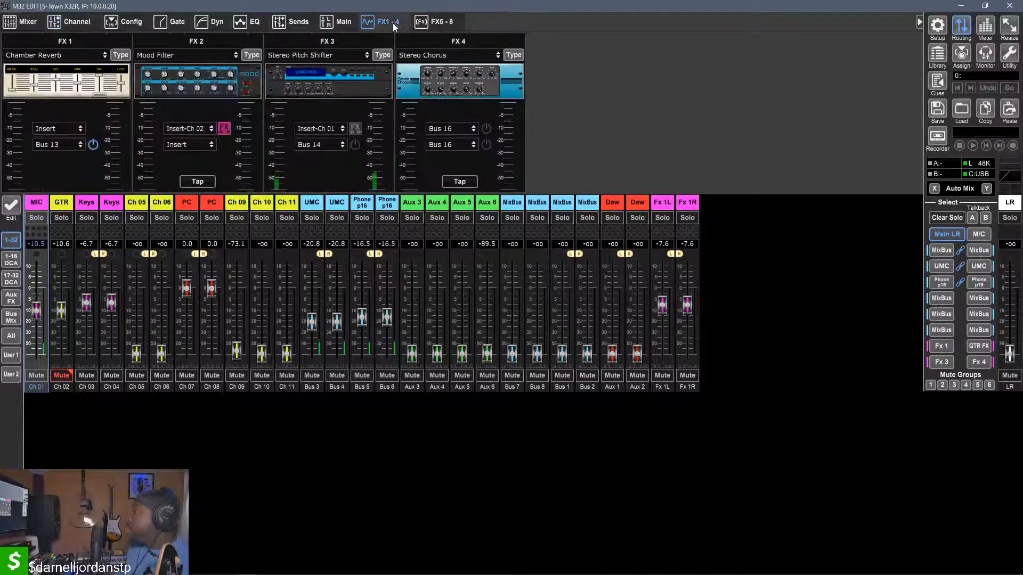
pyautogui.click(354, 129)
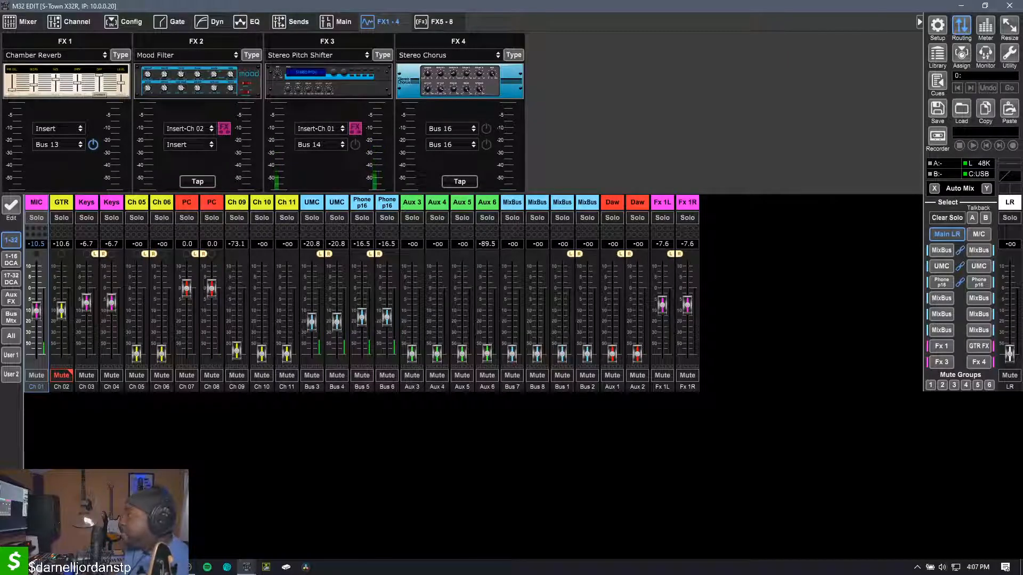
pyautogui.click(168, 567)
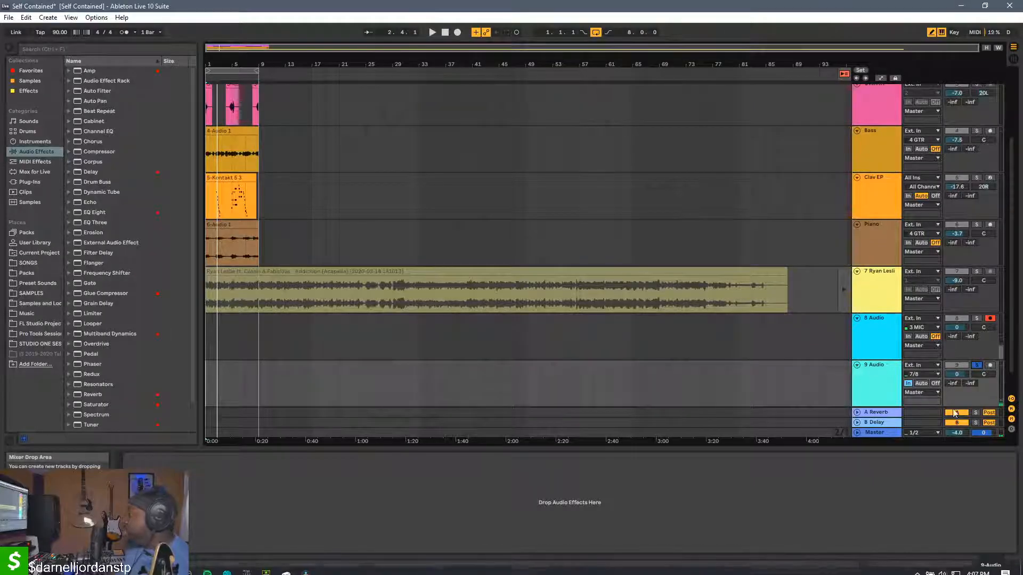
pyautogui.scroll(-2, 783, 394)
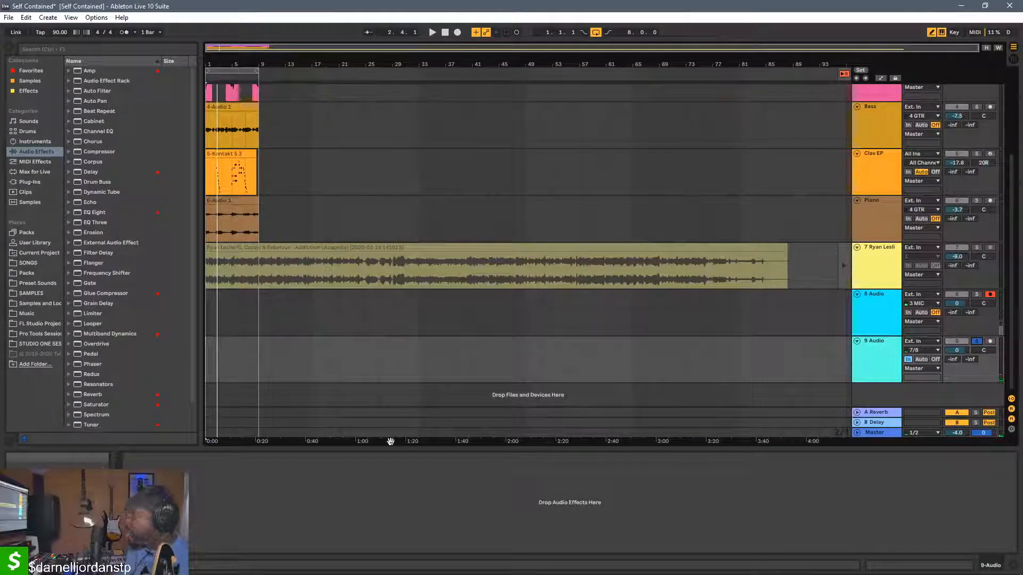
# Switch back to M32 Edit and deactivate the Ch 01 insert on FX 3's Stereo Pitch Shifter
pyautogui.moveTo(261, 574)
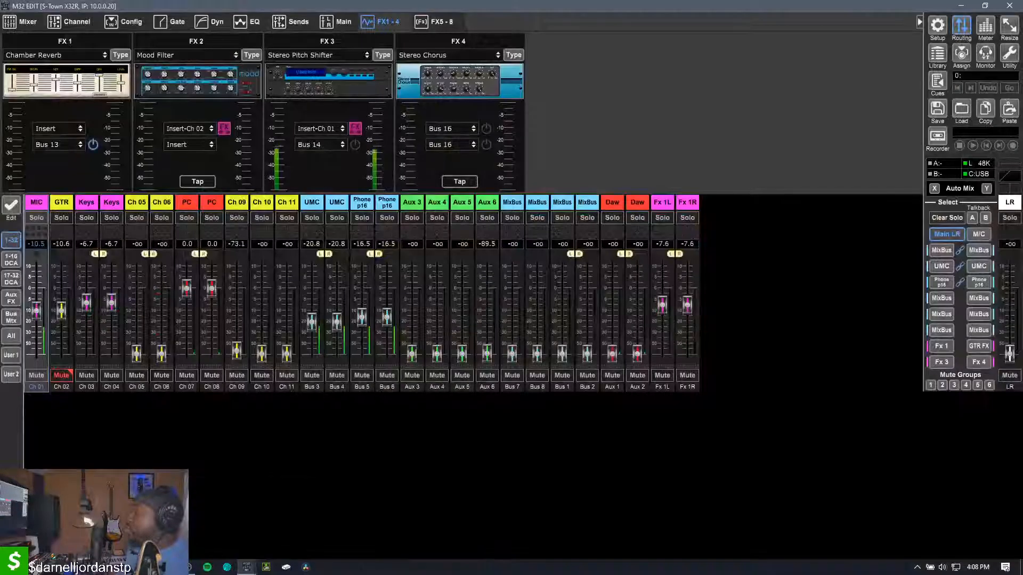
pyautogui.click(229, 542)
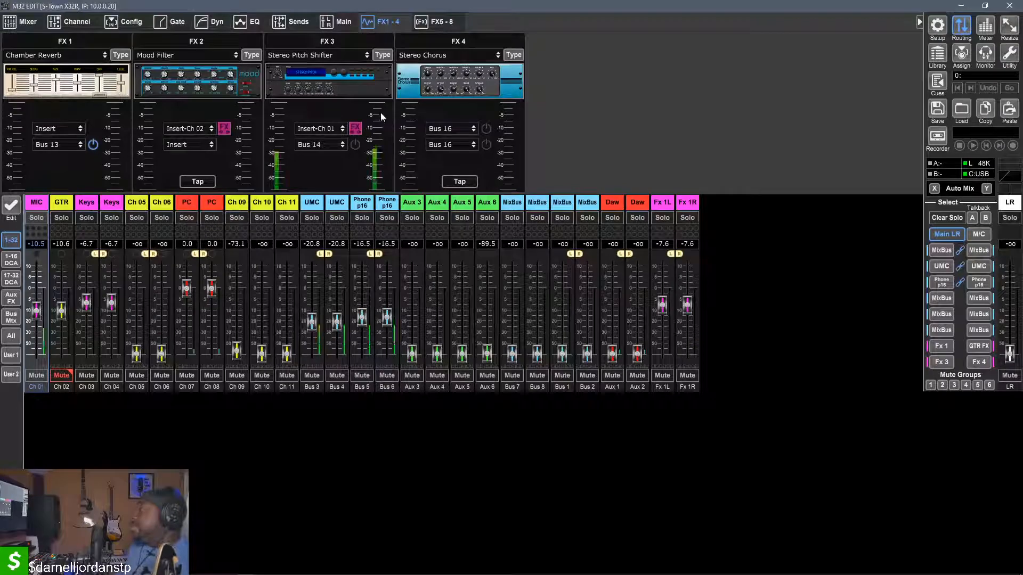
pyautogui.click(355, 129)
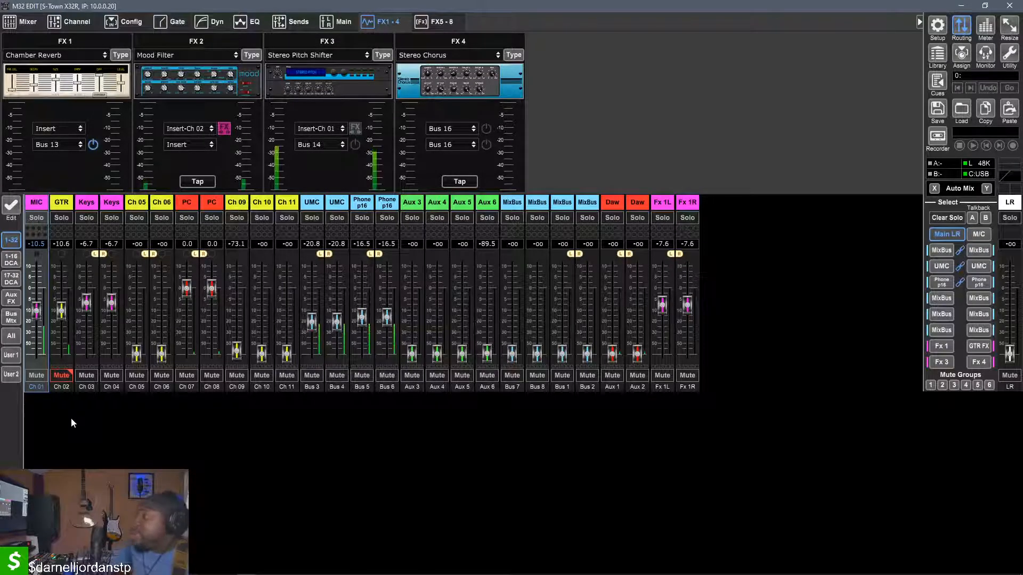
# Raise the GTR channel's fader to -6.1 dB and unmute the channel
pyautogui.moveTo(61, 310); pyautogui.dragTo(61, 301)
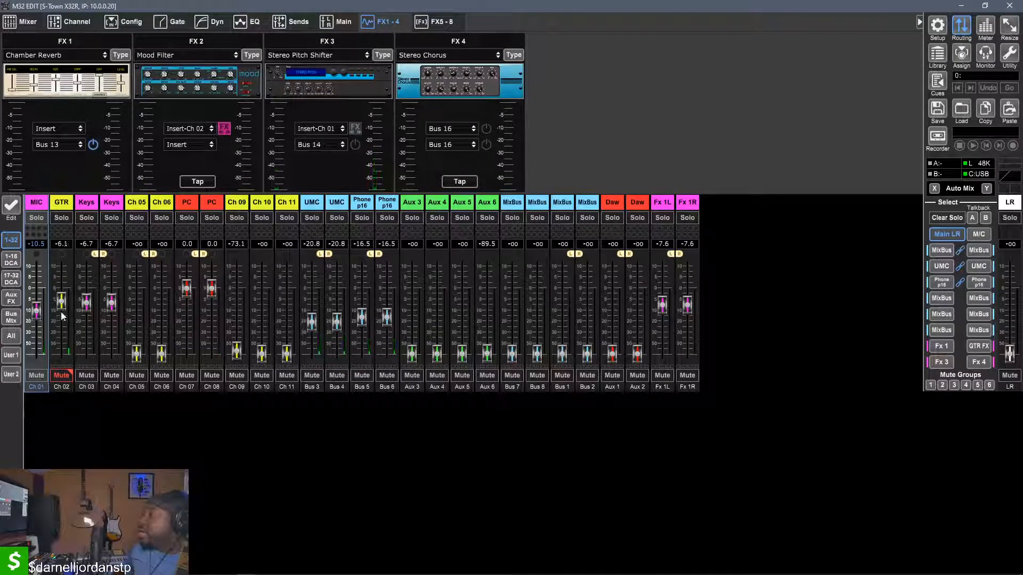
pyautogui.click(57, 375)
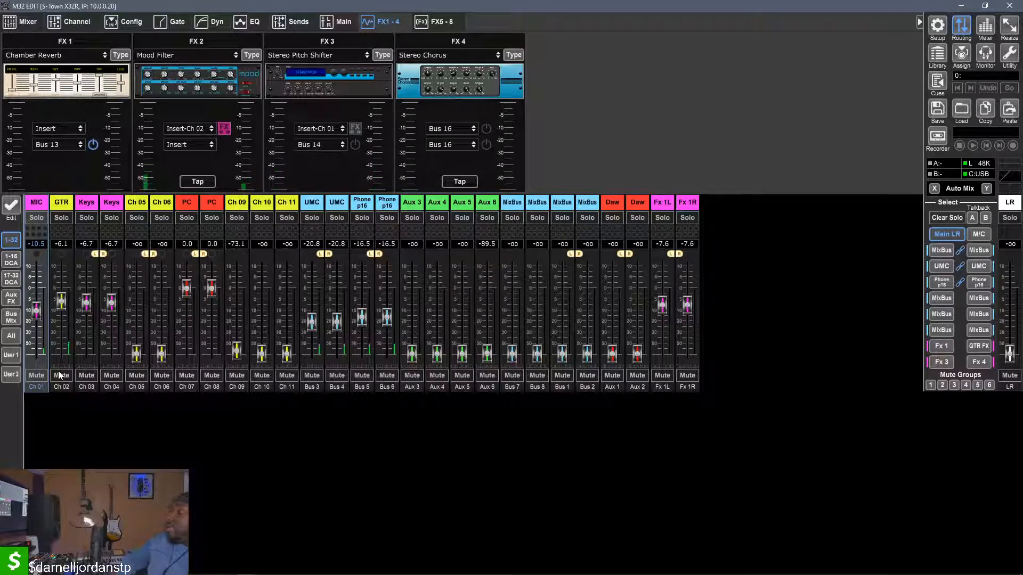
# Bypass and re-enable the Ch 02 insert on FX 2 to compare the guitar sound, and examine the Mood Filter's settings
pyautogui.click(224, 130)
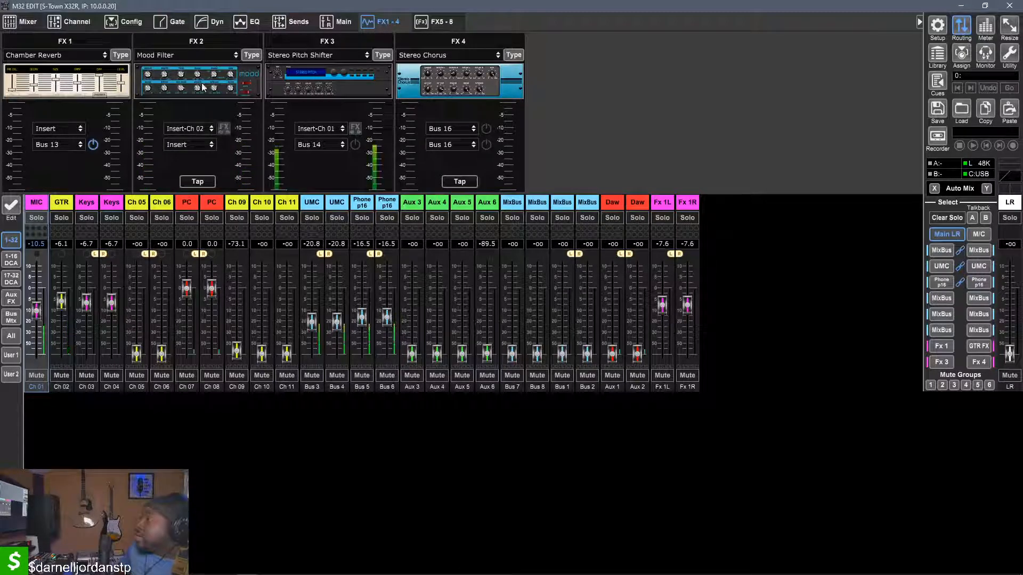
pyautogui.click(227, 132)
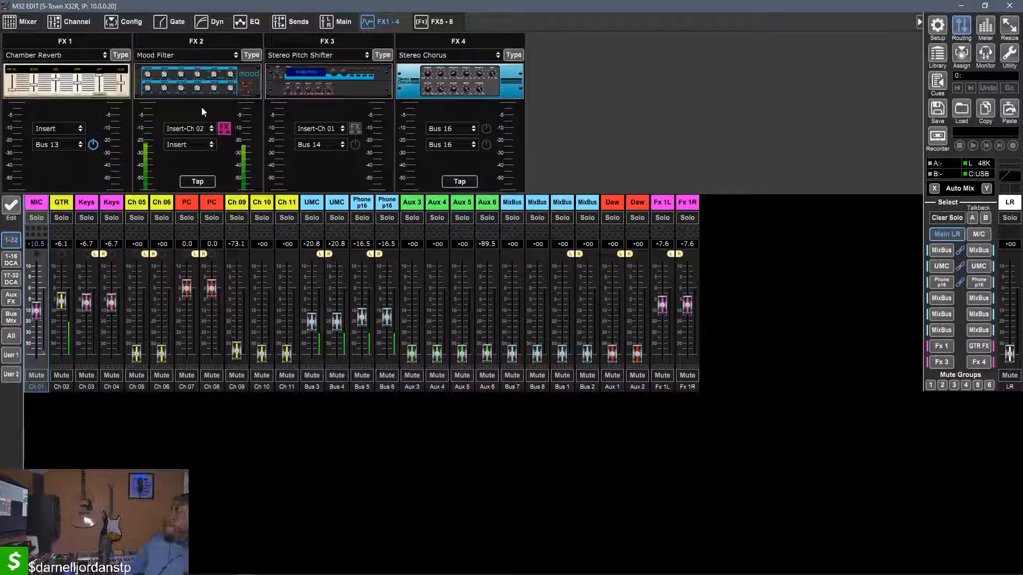
pyautogui.click(202, 91)
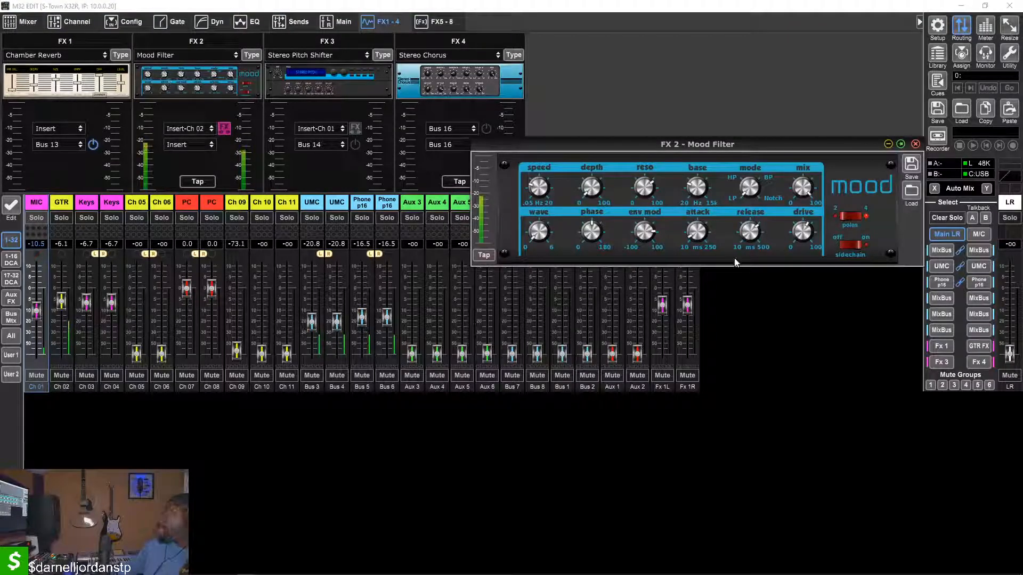
pyautogui.moveTo(805, 237)
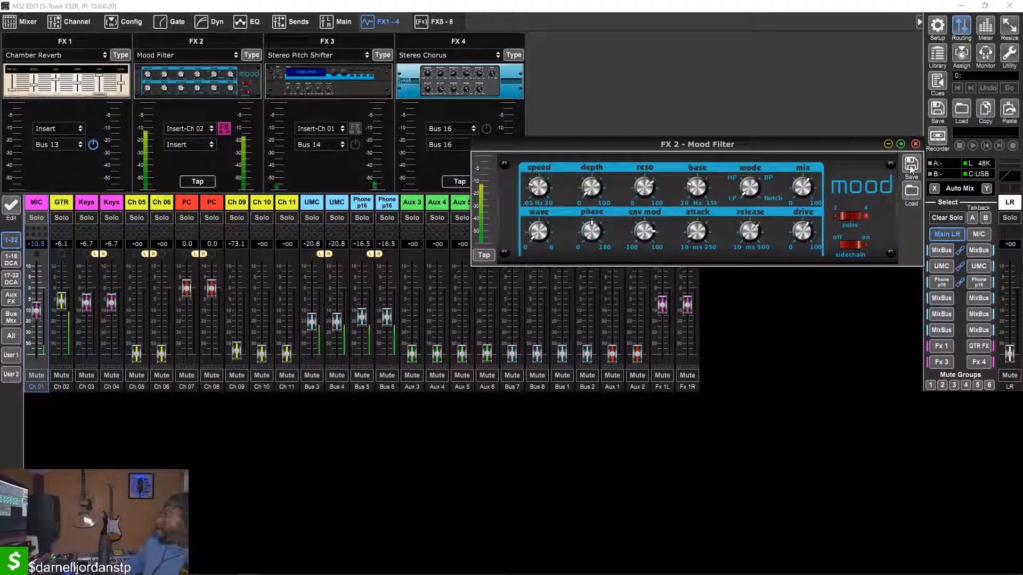
pyautogui.moveTo(529, 195)
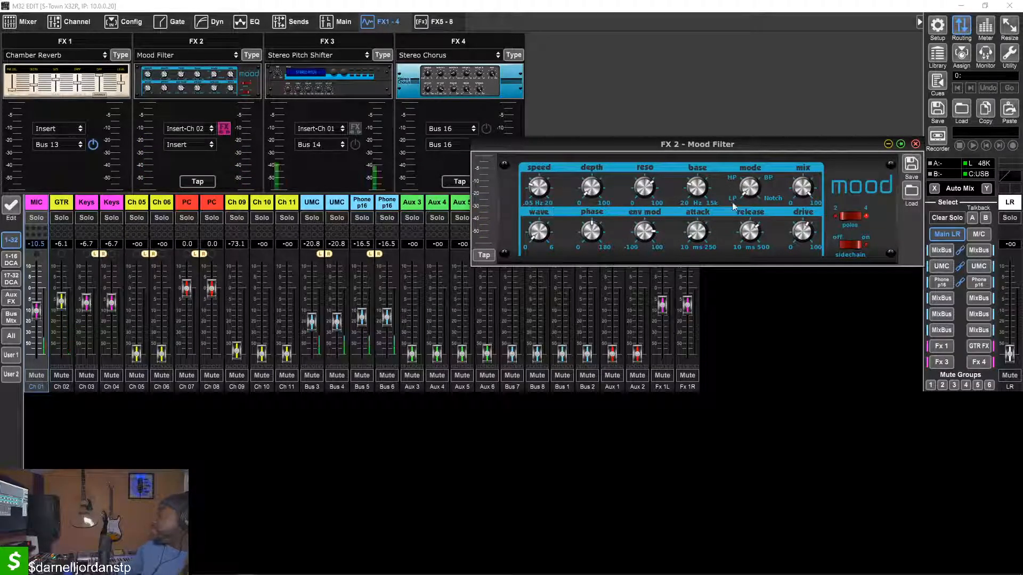
pyautogui.moveTo(746, 192)
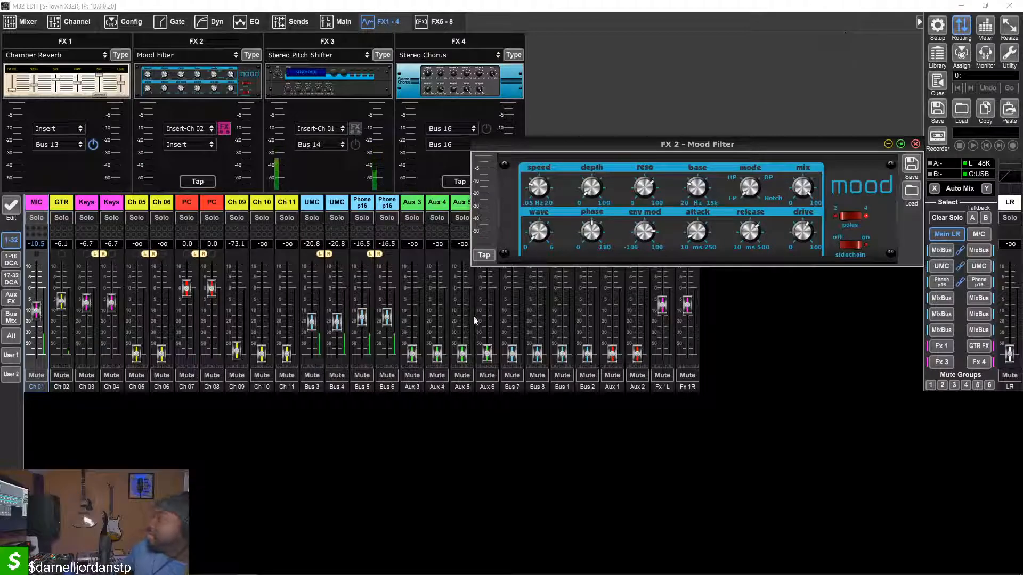
# Change FX 2's effect type to Hall Reverb and view both of its parameter pages
pyautogui.click(251, 55)
pyautogui.scroll(10, 434, 255)
pyautogui.scroll(-8, 434, 254)
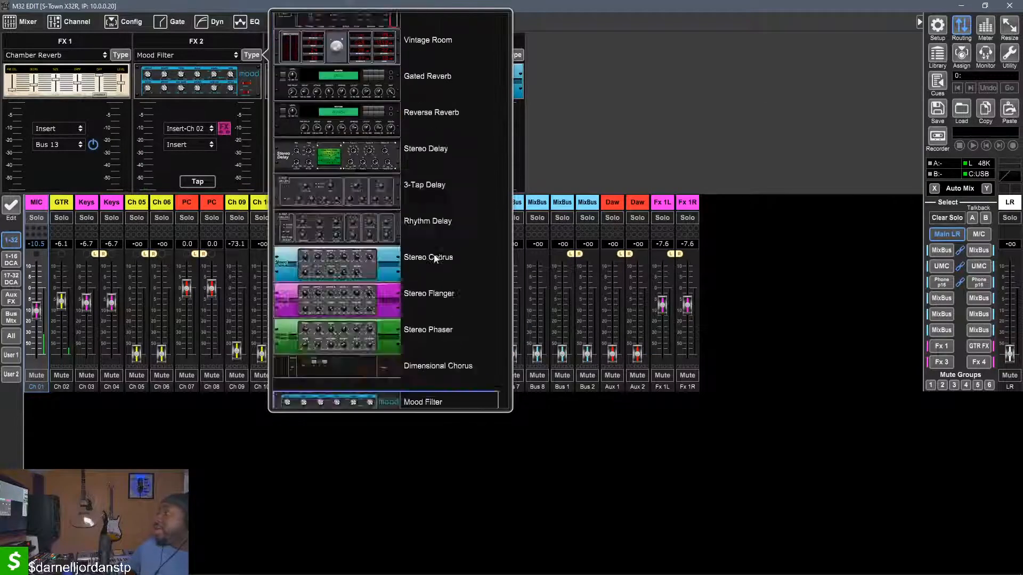
pyautogui.scroll(10, 429, 253)
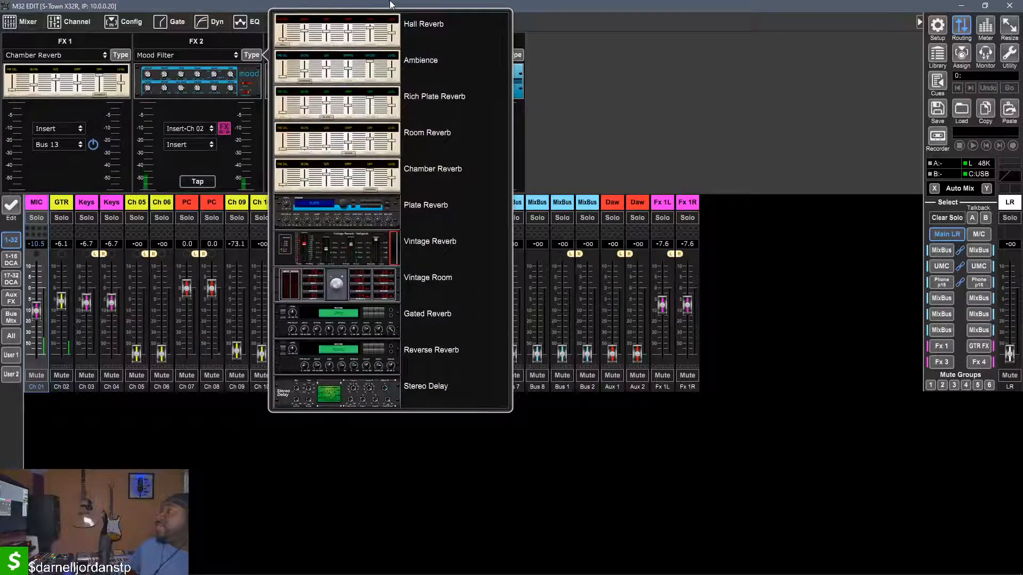
pyautogui.click(392, 38)
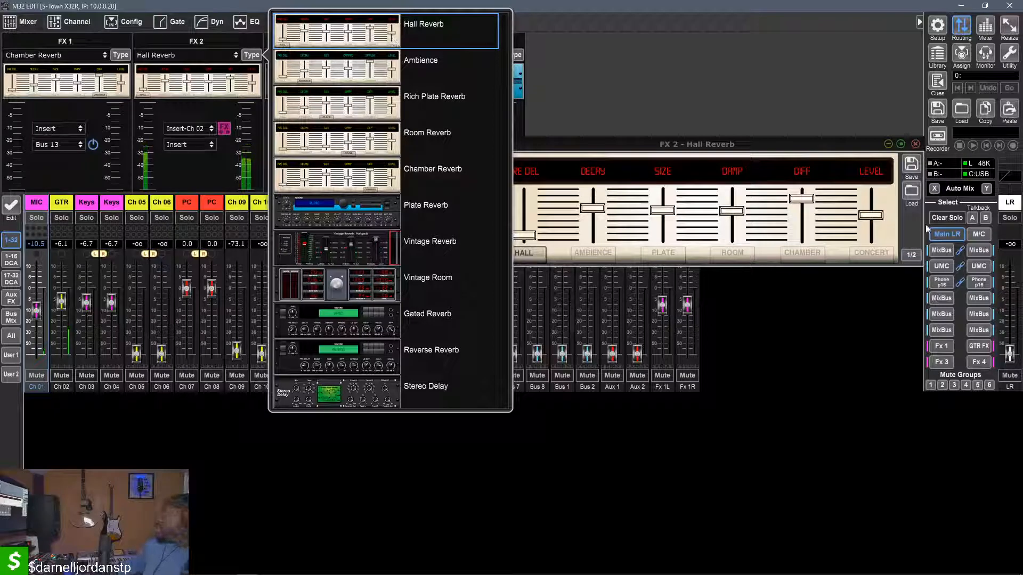
pyautogui.click(909, 234)
pyautogui.click(911, 255)
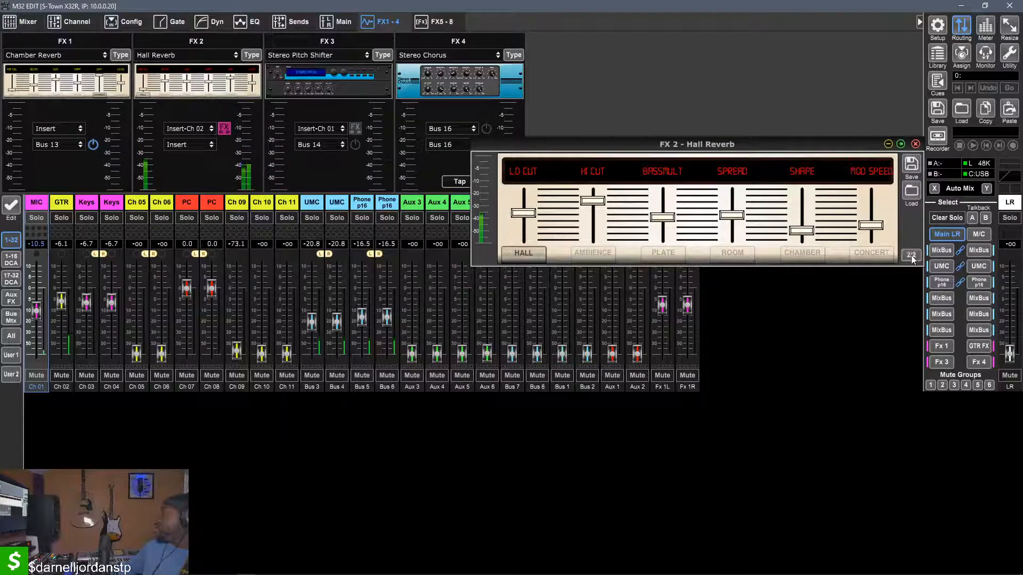
pyautogui.click(911, 255)
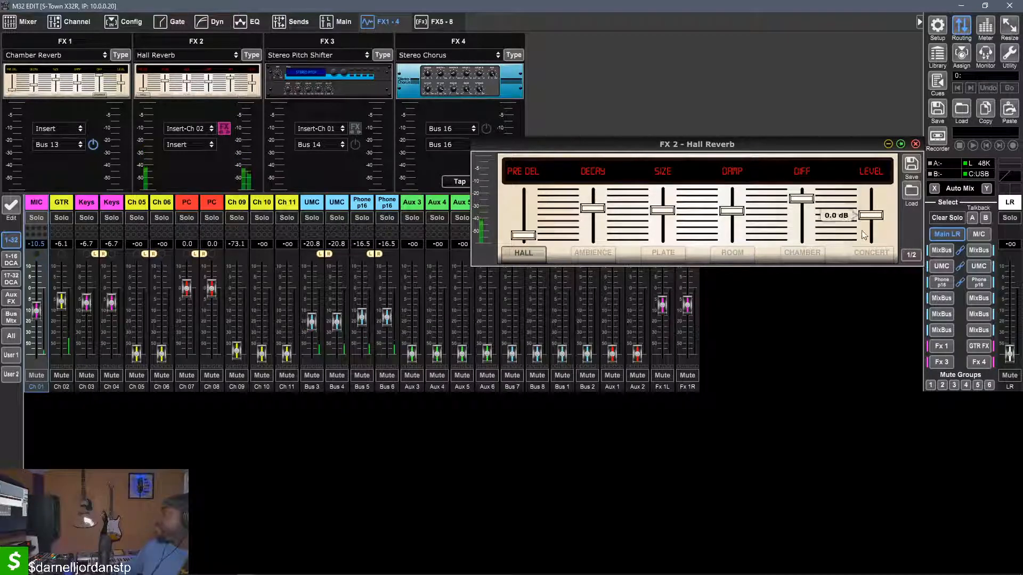
# Lower the Hall Reverb's DIFF control fully, raise it most of the way again, and check the second parameter page
pyautogui.moveTo(802, 199)
pyautogui.moveTo(803, 199); pyautogui.dragTo(797, 325)
pyautogui.moveTo(814, 243); pyautogui.dragTo(812, 205)
pyautogui.click(913, 256)
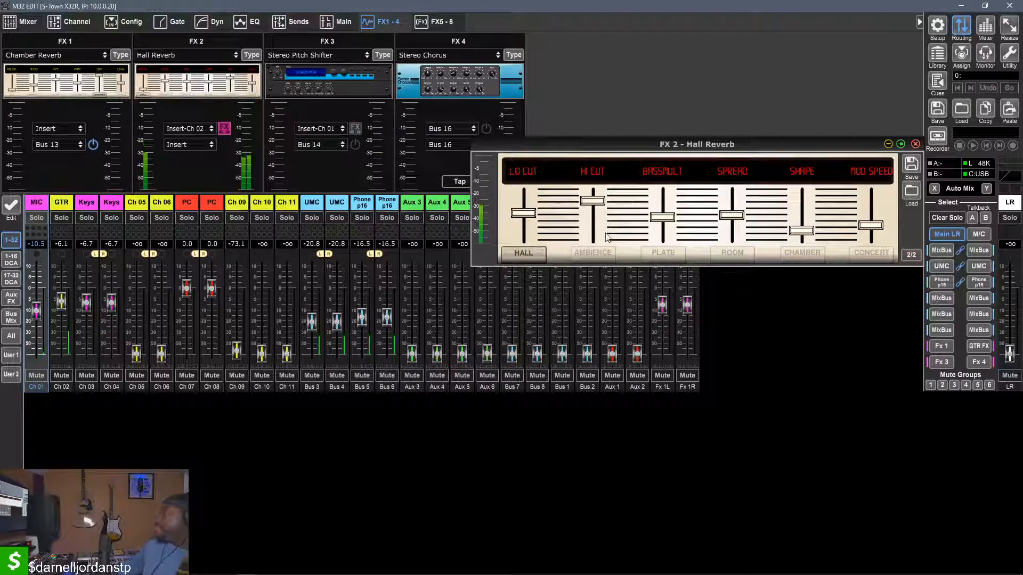
pyautogui.click(917, 256)
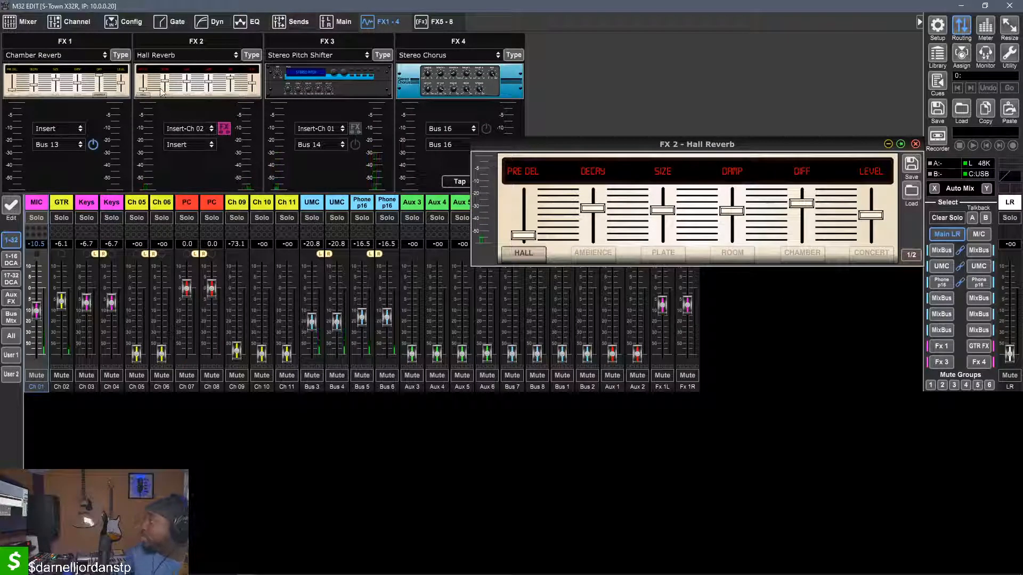
# Change FX 2's effect type to Ambience and set its pre-delay to 0 ms
pyautogui.click(249, 56)
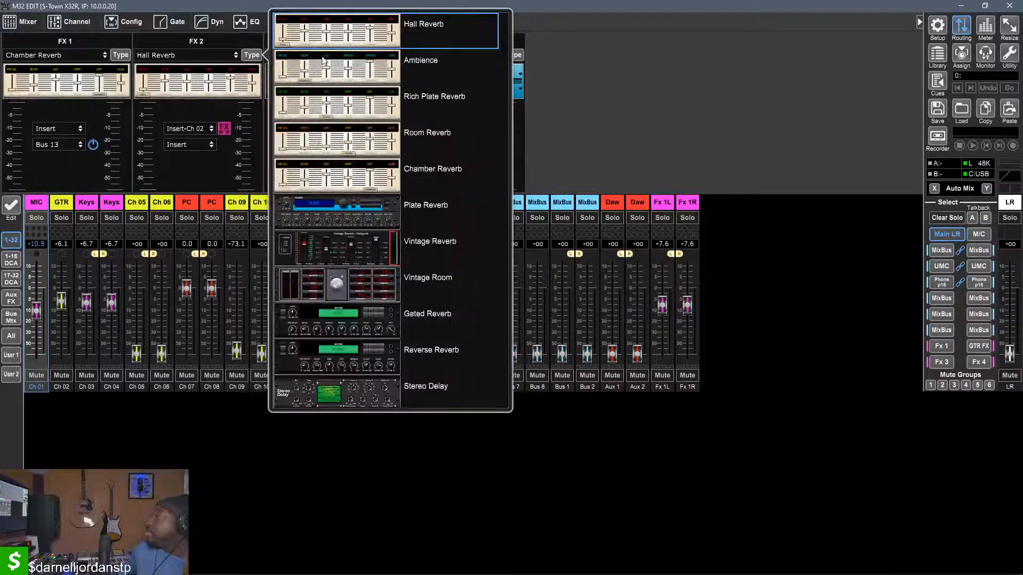
pyautogui.click(336, 74)
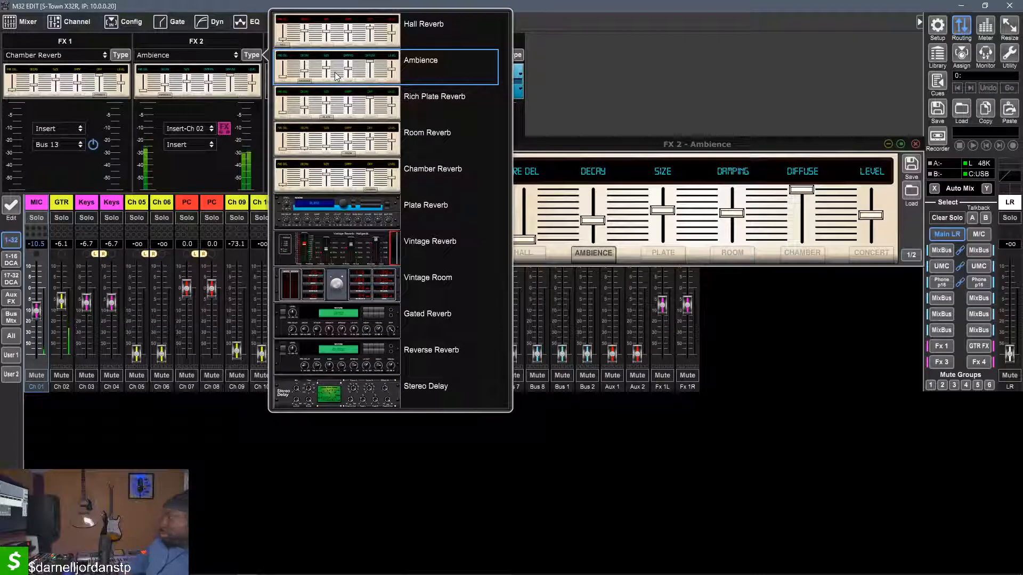
pyautogui.click(573, 144)
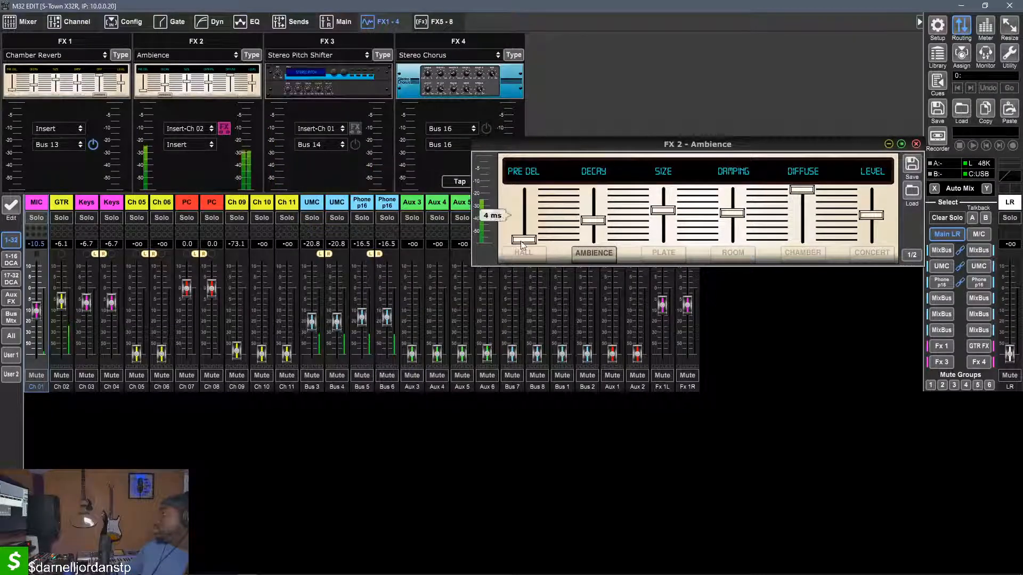
pyautogui.moveTo(534, 133); pyautogui.dragTo(532, 359)
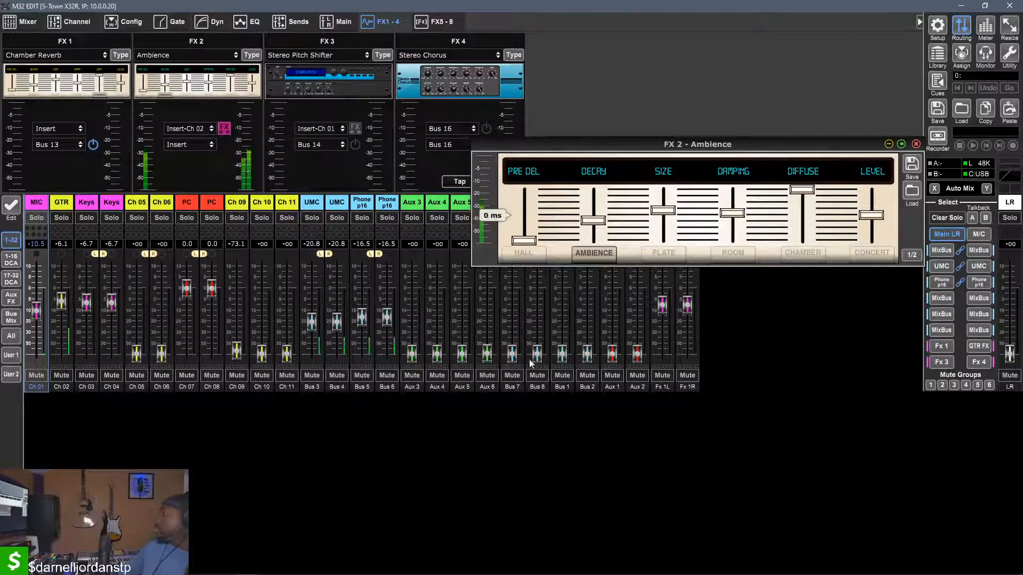
# Lower the Ambience effect's level to -12.0 dB, bring it back up, and view the second parameter page
pyautogui.moveTo(876, 219); pyautogui.dragTo(891, 336)
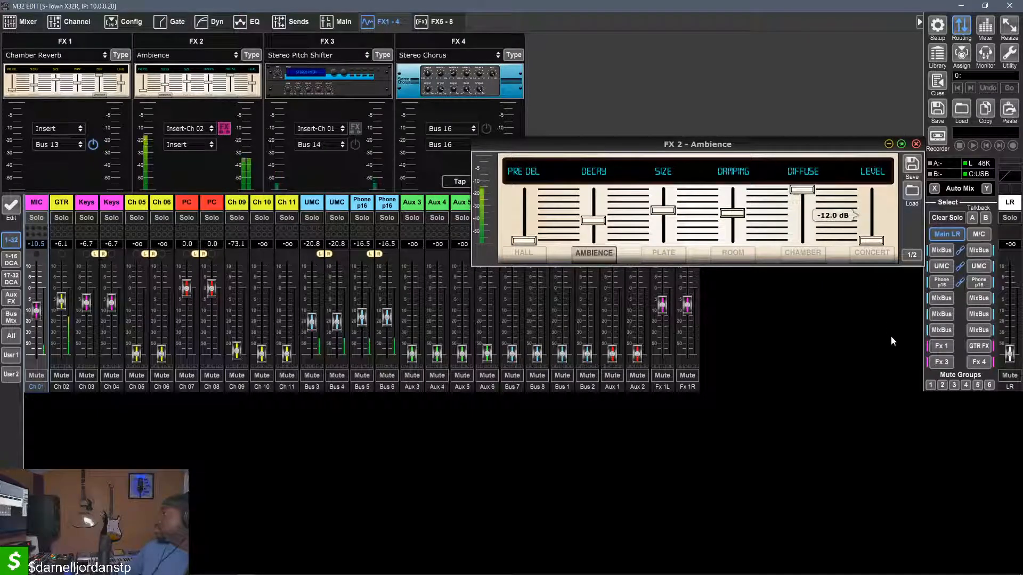
pyautogui.moveTo(881, 241); pyautogui.dragTo(879, 210)
pyautogui.moveTo(879, 167); pyautogui.dragTo(876, 177)
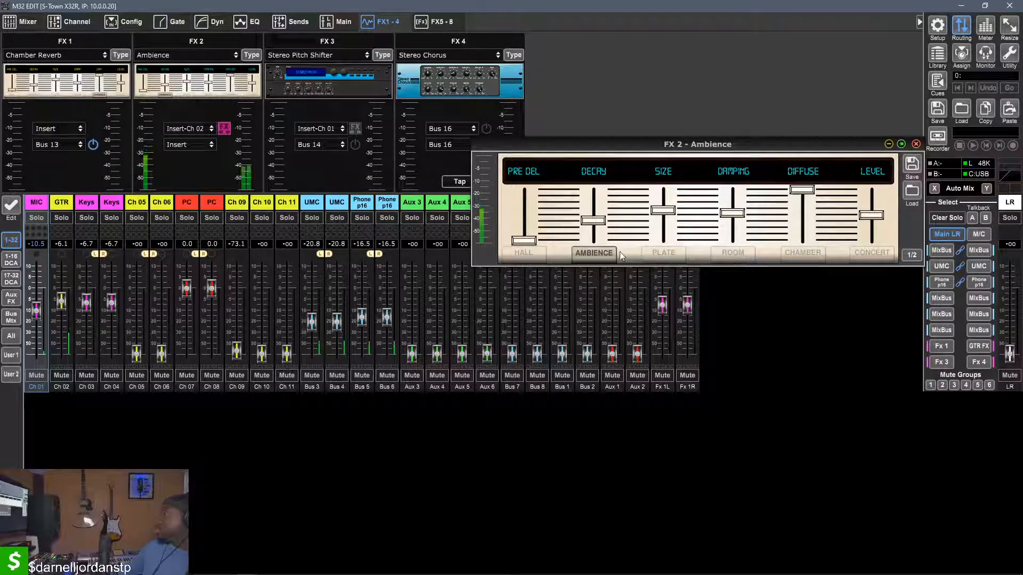
pyautogui.click(912, 256)
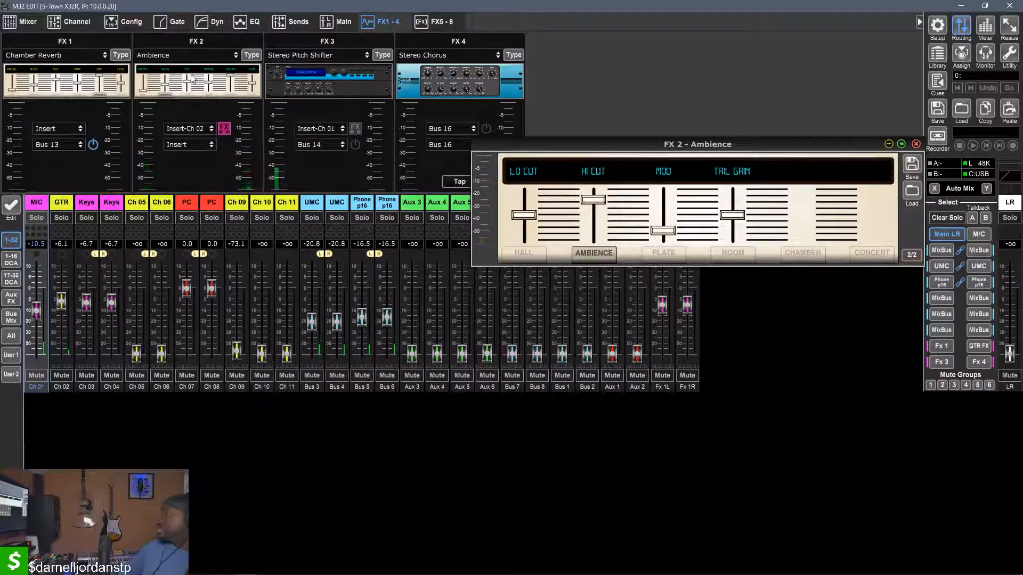
# Change FX 2's effect type to Vintage Reverb and view both of its parameter pages
pyautogui.click(260, 59)
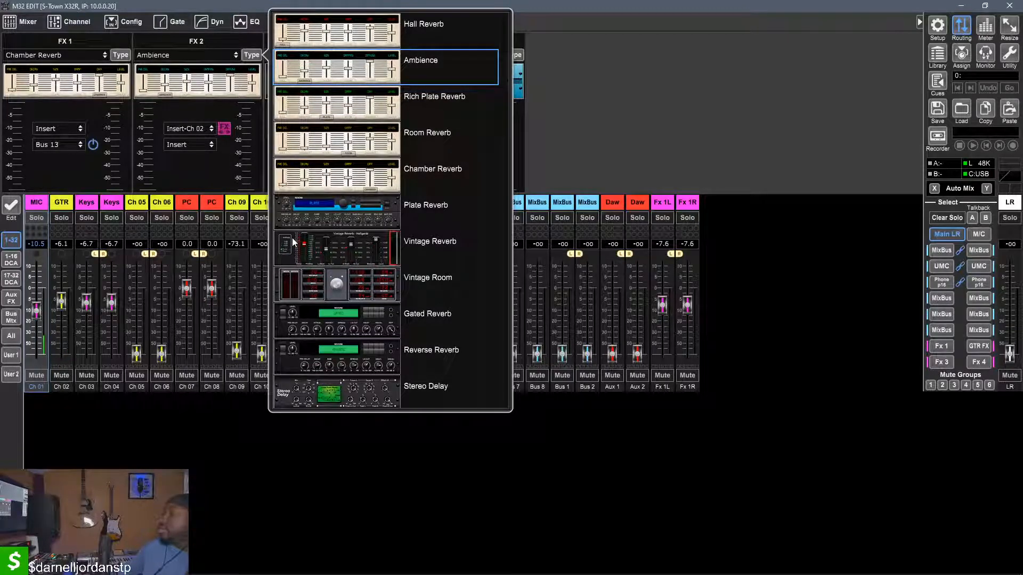
pyautogui.click(312, 249)
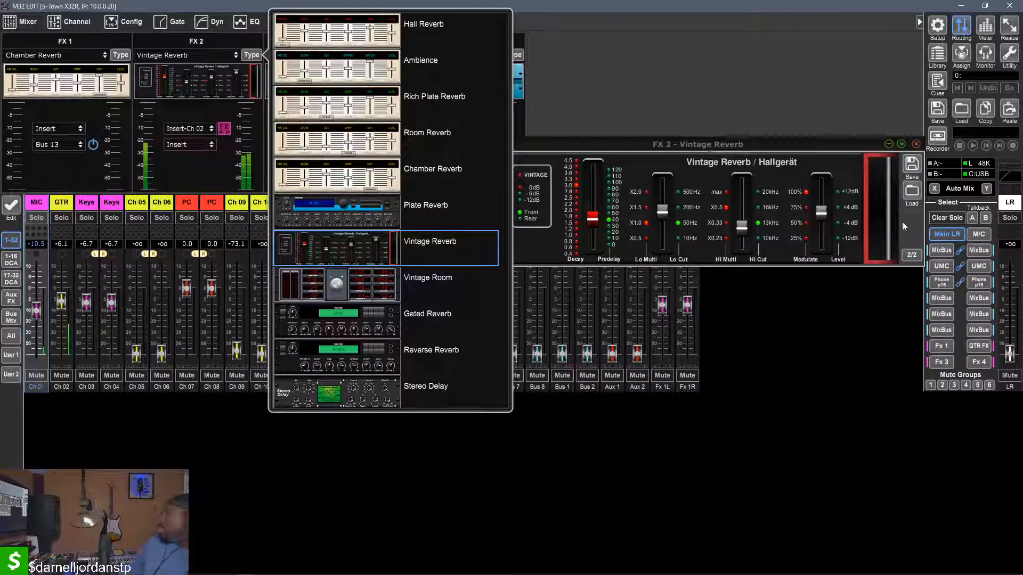
pyautogui.click(912, 256)
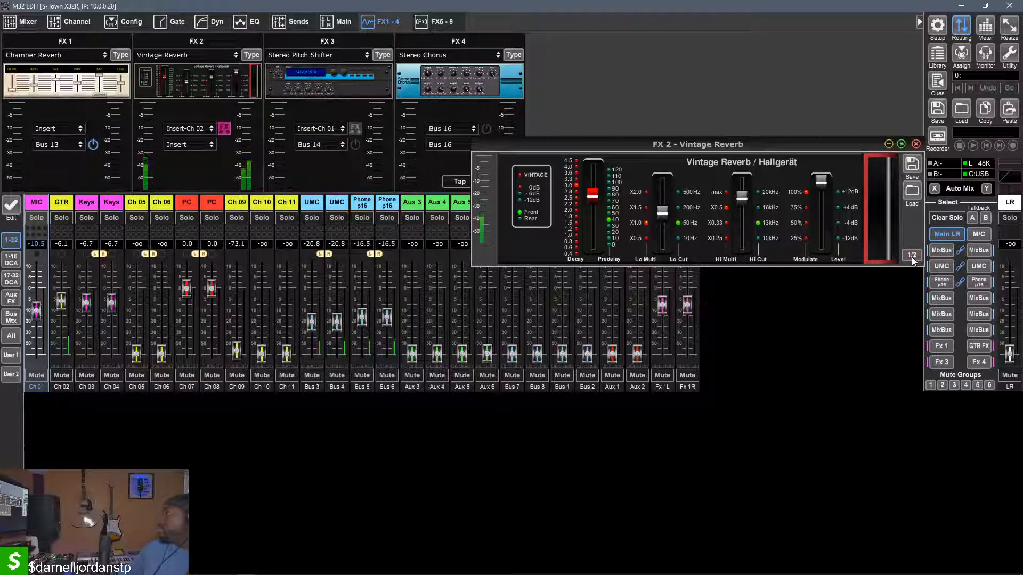
pyautogui.click(912, 257)
# Change FX 2's effect type to Reverse Reverb and show its settings
pyautogui.click(249, 56)
pyautogui.scroll(-5, 446, 316)
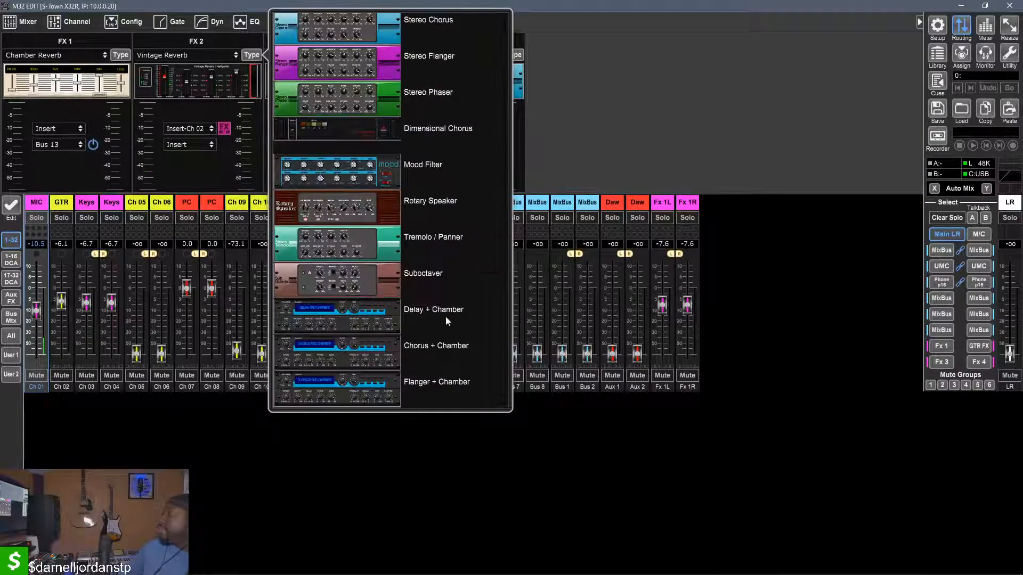
pyautogui.scroll(3, 445, 316)
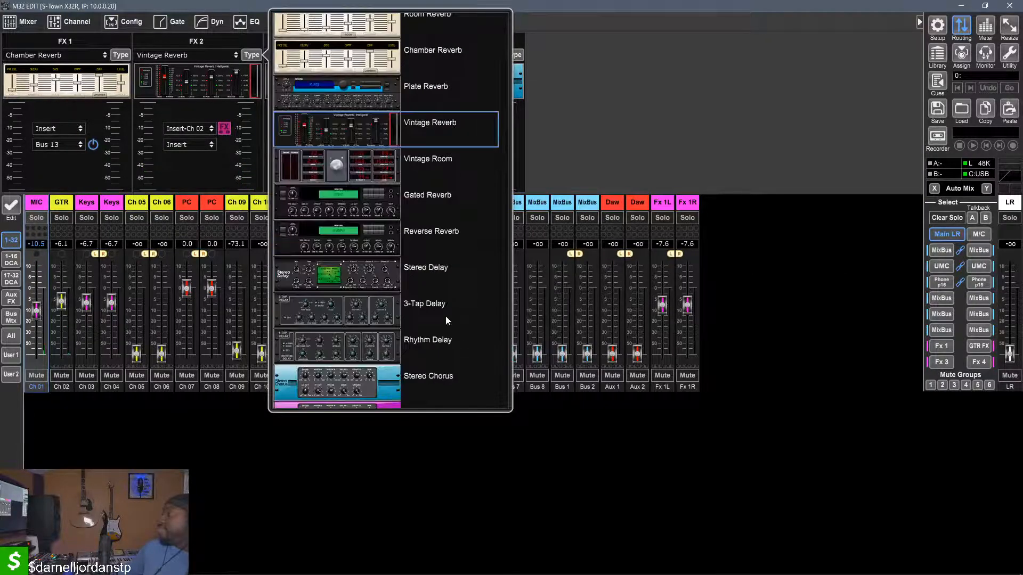
pyautogui.click(310, 229)
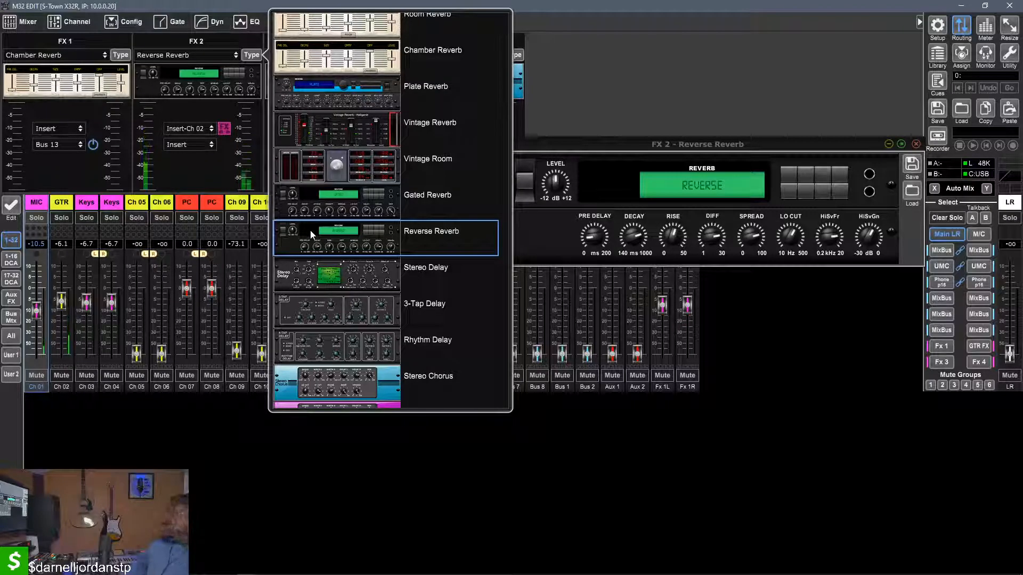
pyautogui.click(544, 264)
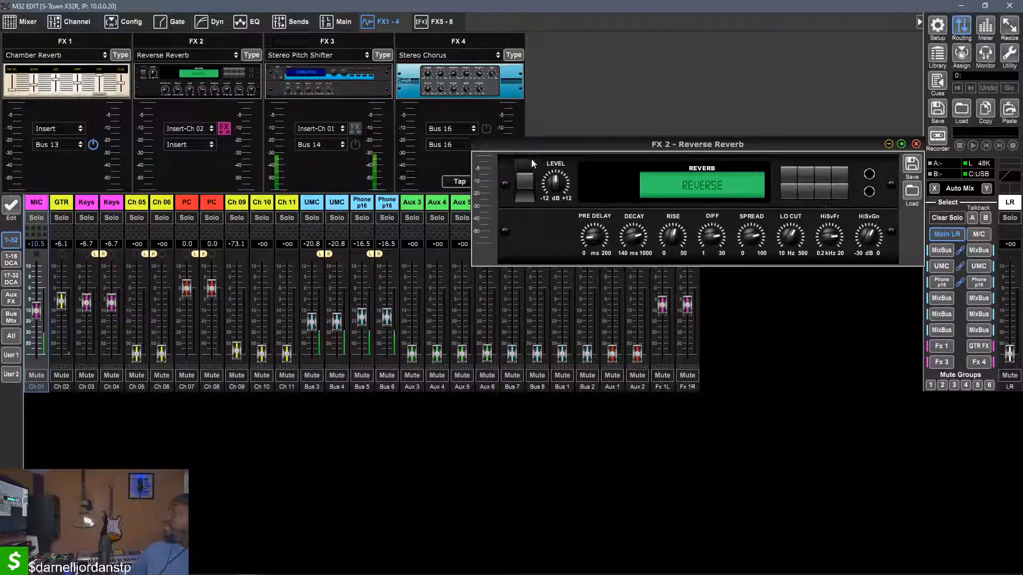
# Change FX 2's effect type to Stereo Delay and open its settings
pyautogui.click(251, 55)
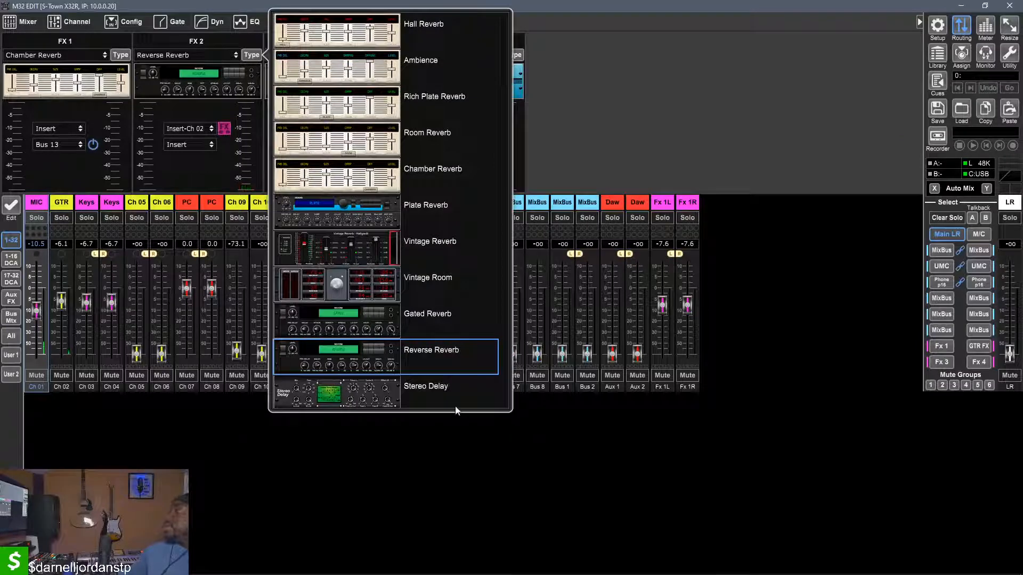
pyautogui.scroll(-5, 429, 405)
pyautogui.scroll(3, 429, 405)
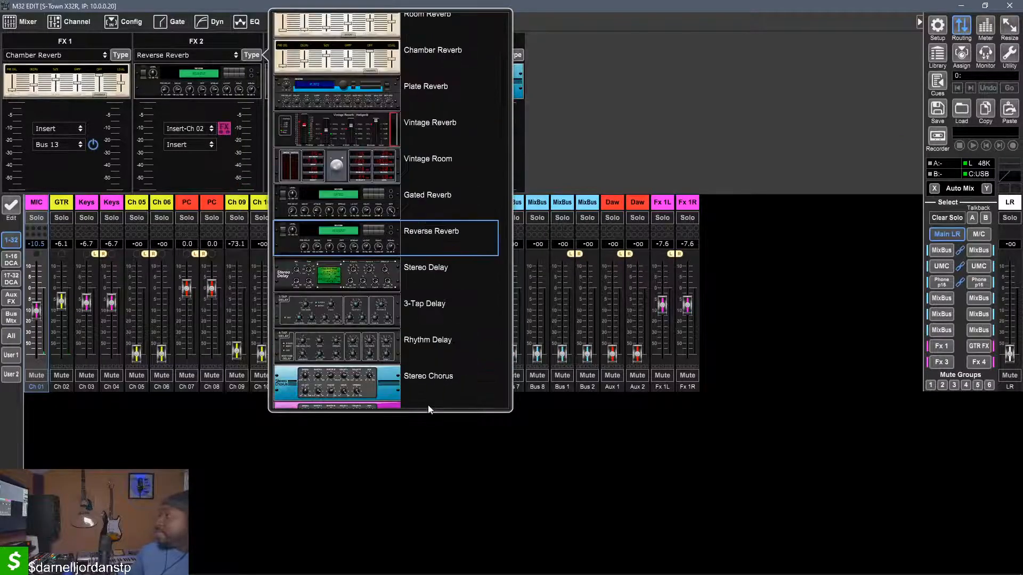
pyautogui.click(375, 269)
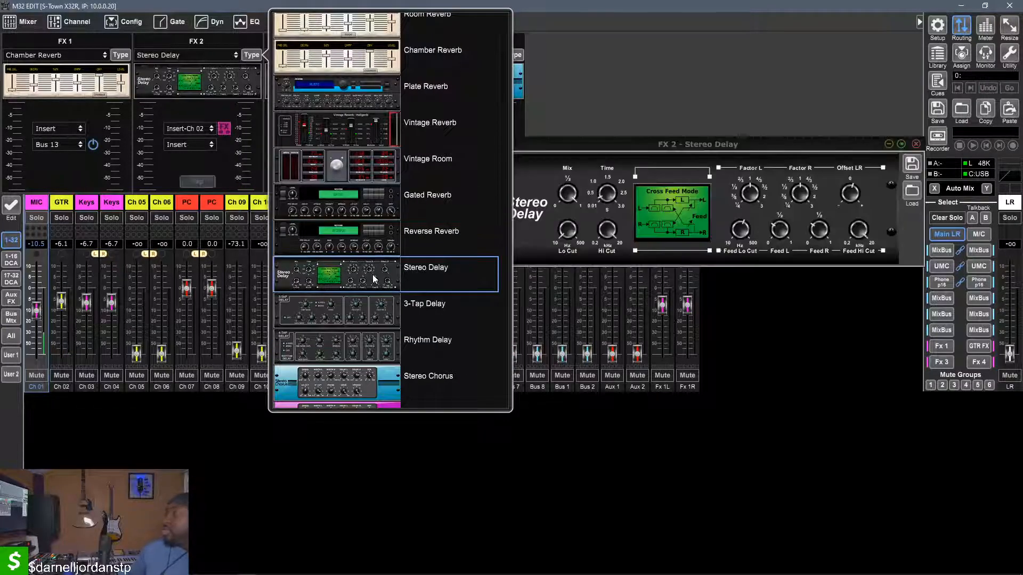
pyautogui.click(728, 126)
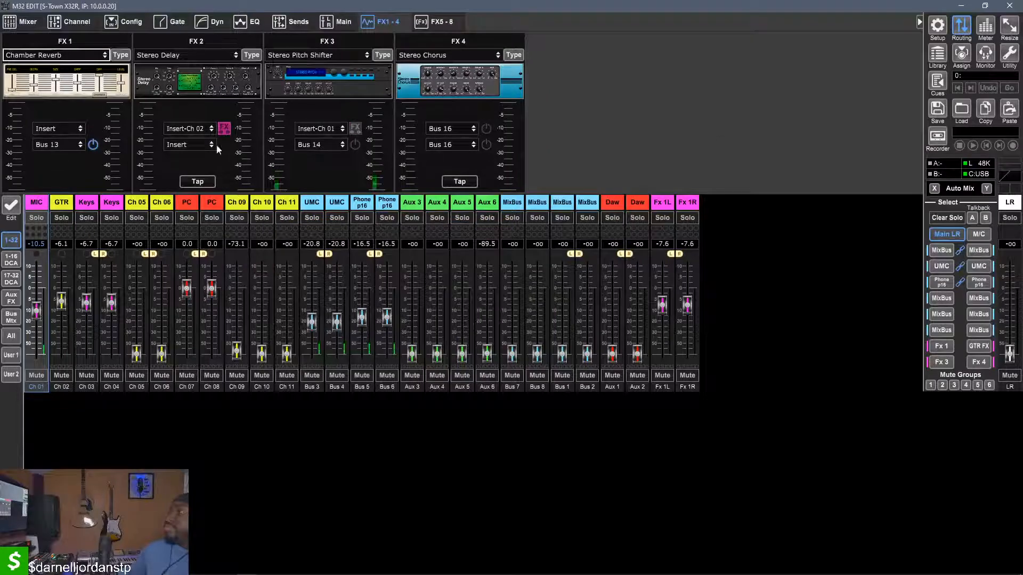
pyautogui.click(251, 56)
pyautogui.click(228, 80)
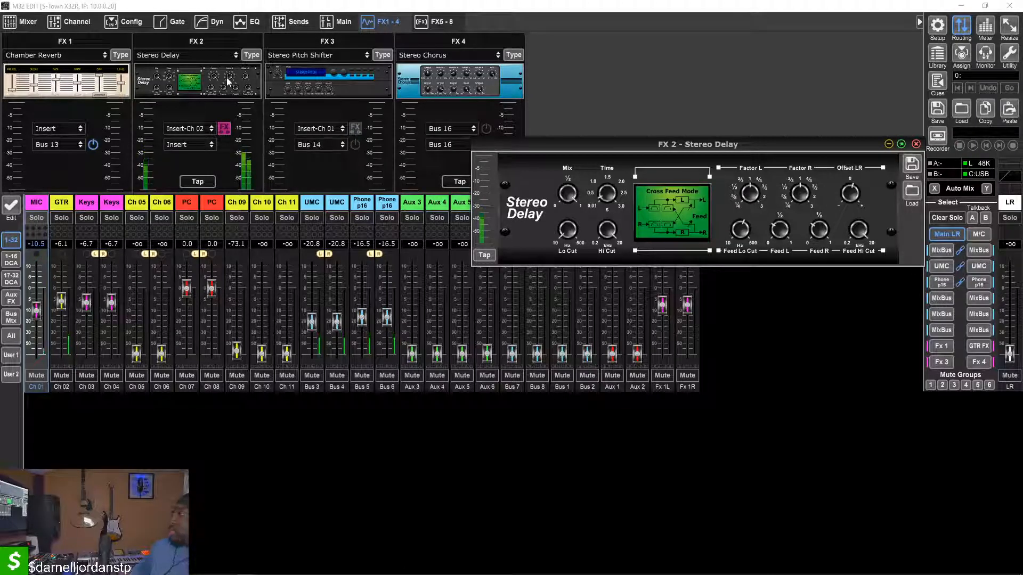
# Adjust the Stereo Delay's mix on FX 2 and tap in a new delay tempo
pyautogui.moveTo(566, 194); pyautogui.dragTo(563, 258)
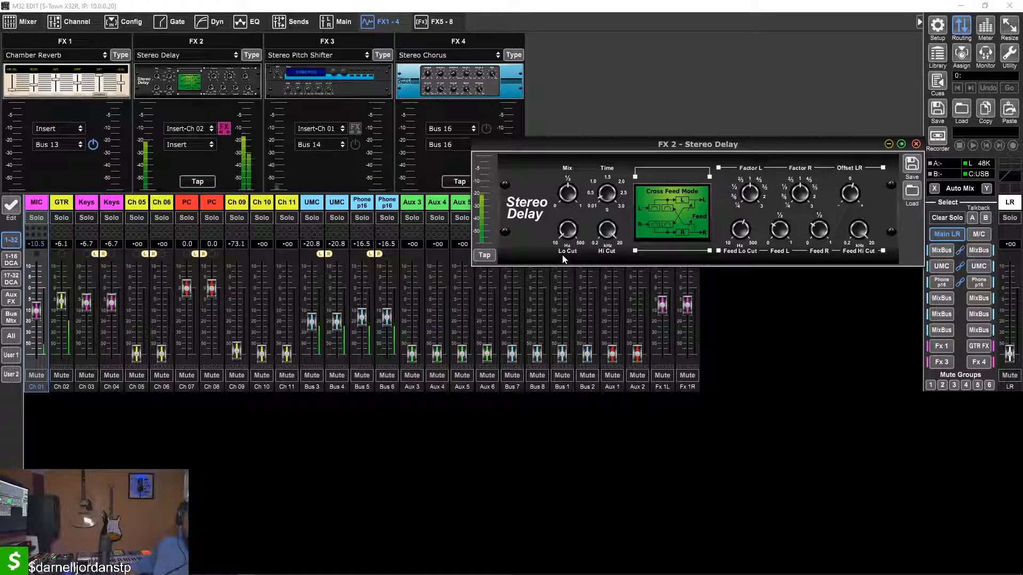
pyautogui.click(489, 260)
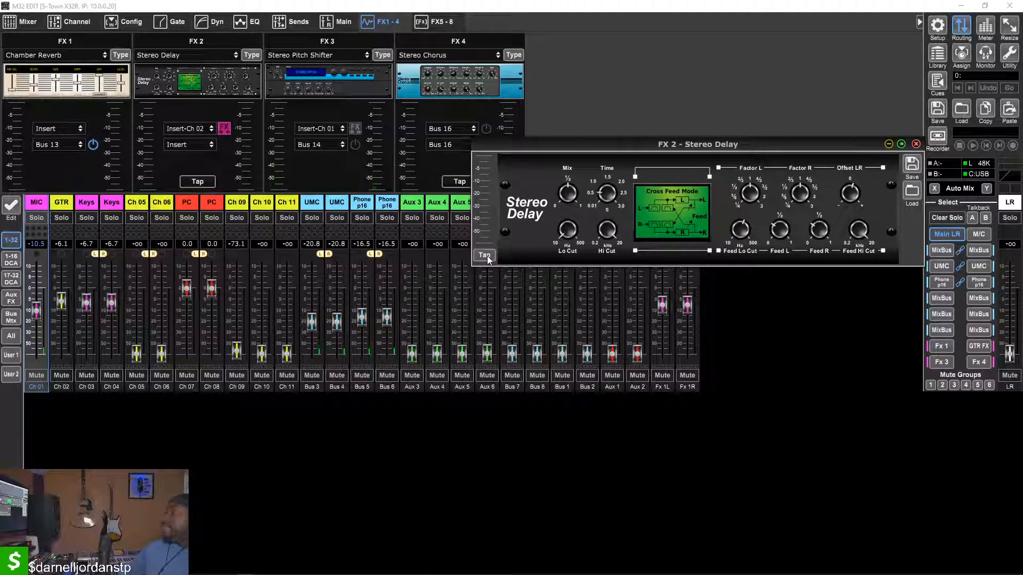
pyautogui.click(489, 260)
pyautogui.click(491, 256)
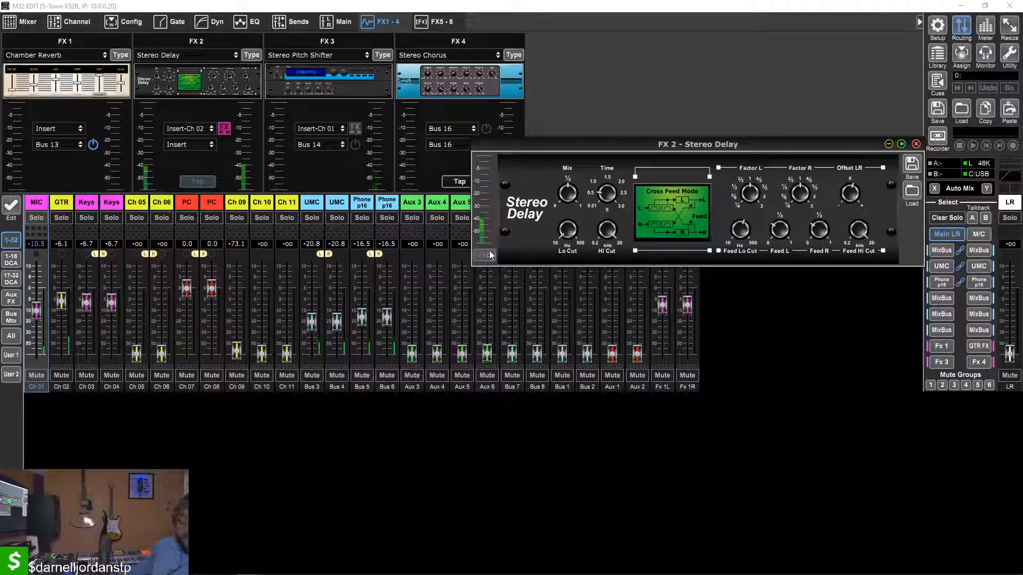
pyautogui.click(490, 255)
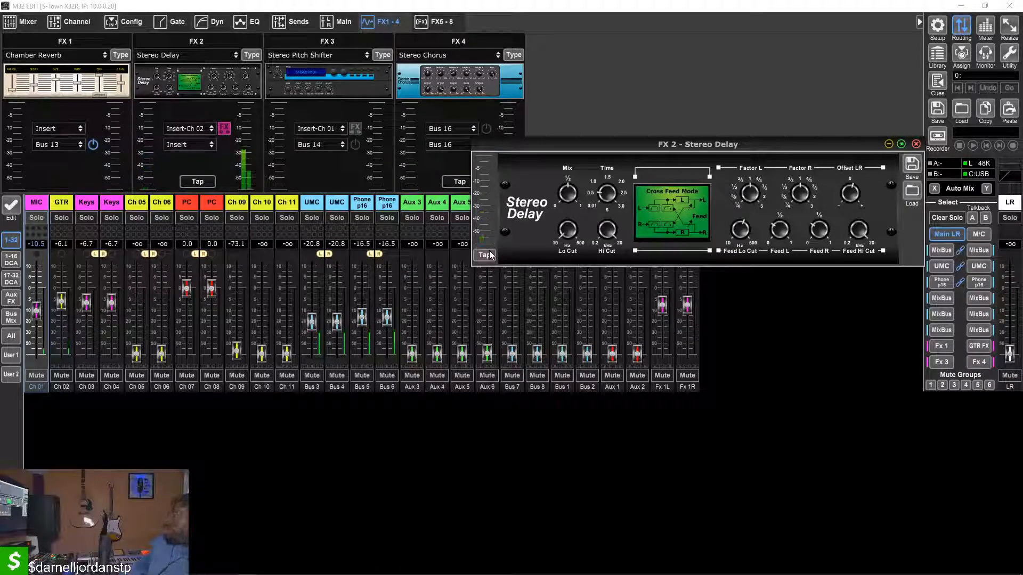
pyautogui.moveTo(568, 230)
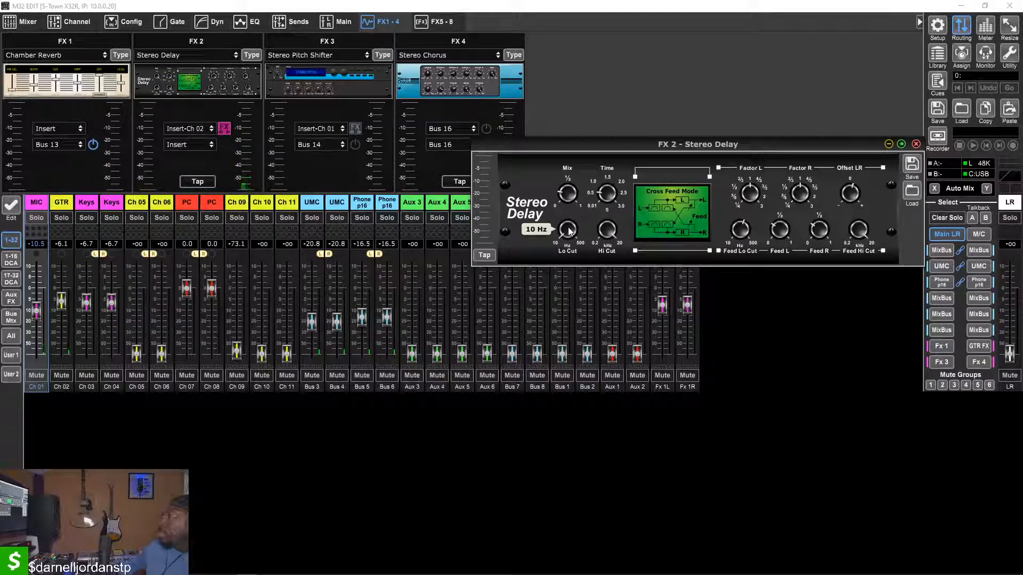
pyautogui.moveTo(565, 187); pyautogui.dragTo(570, 151)
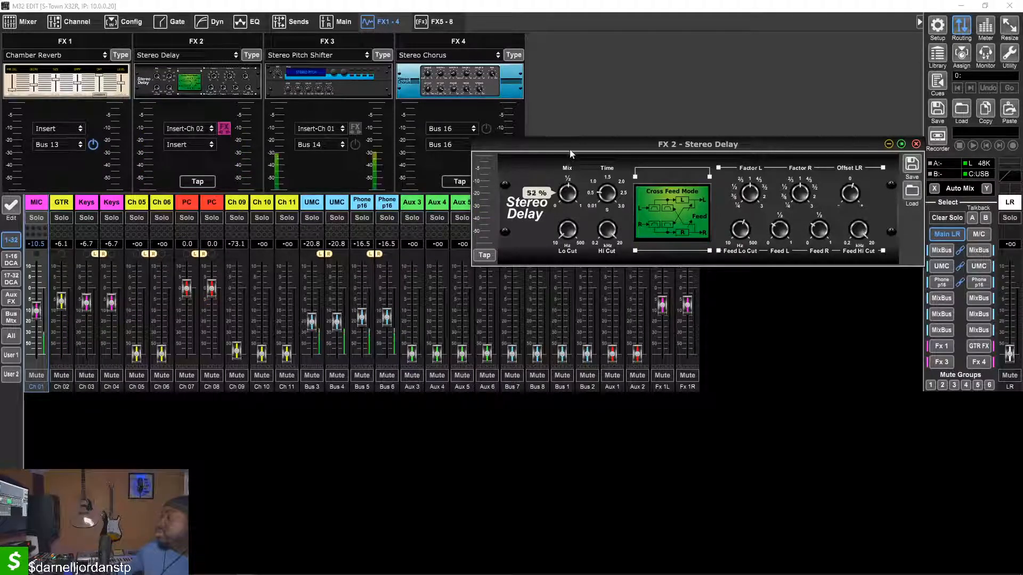
# Change FX 2's effect type to Stereo Chorus and raise its speed
pyautogui.click(251, 55)
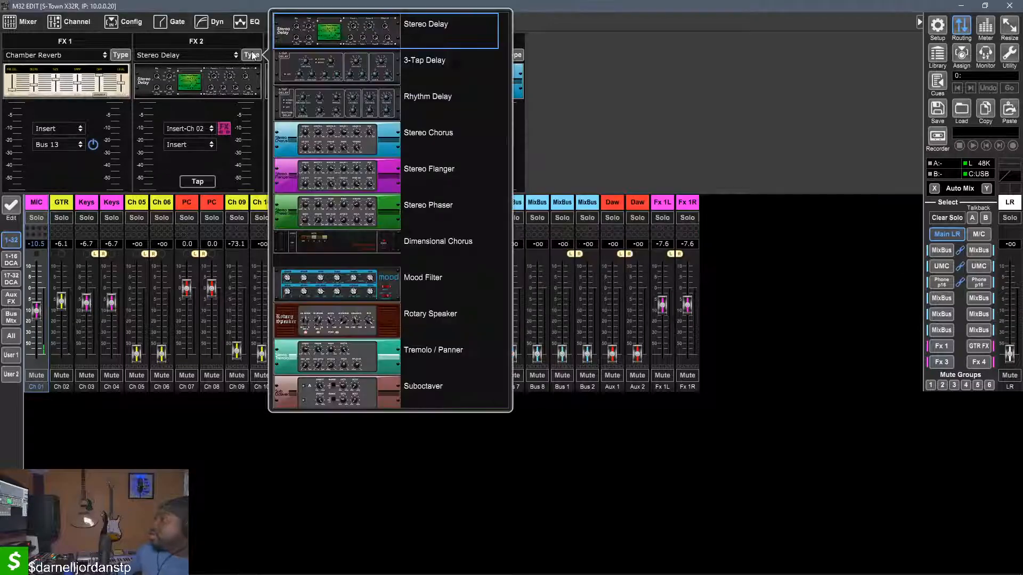
pyautogui.click(366, 138)
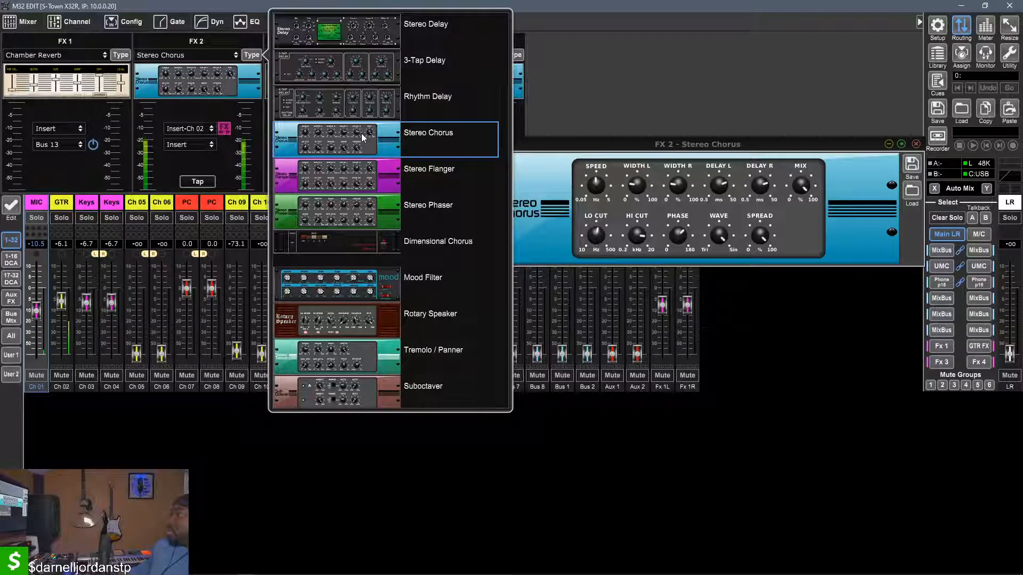
pyautogui.click(363, 137)
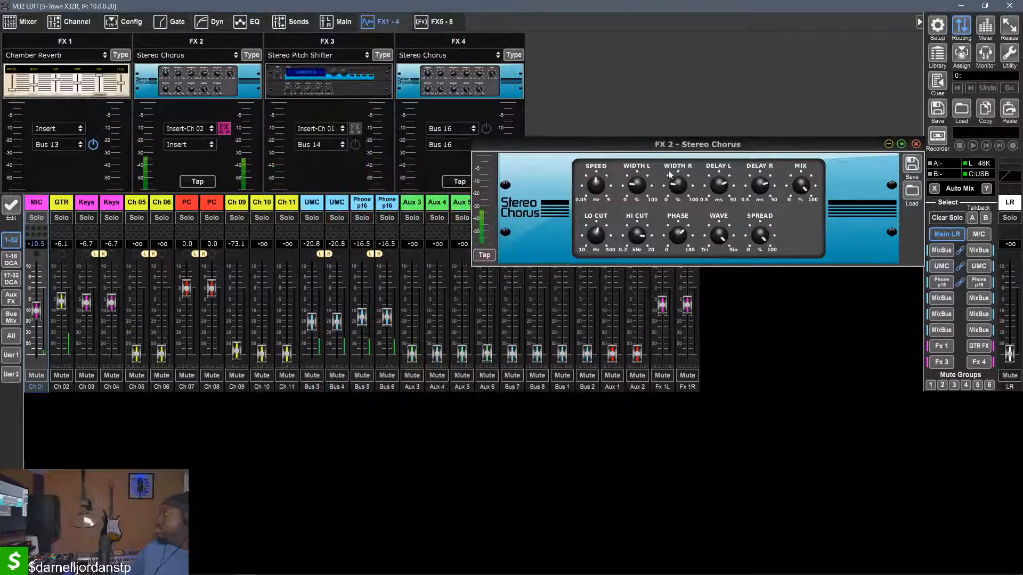
pyautogui.moveTo(601, 190); pyautogui.dragTo(601, 150)
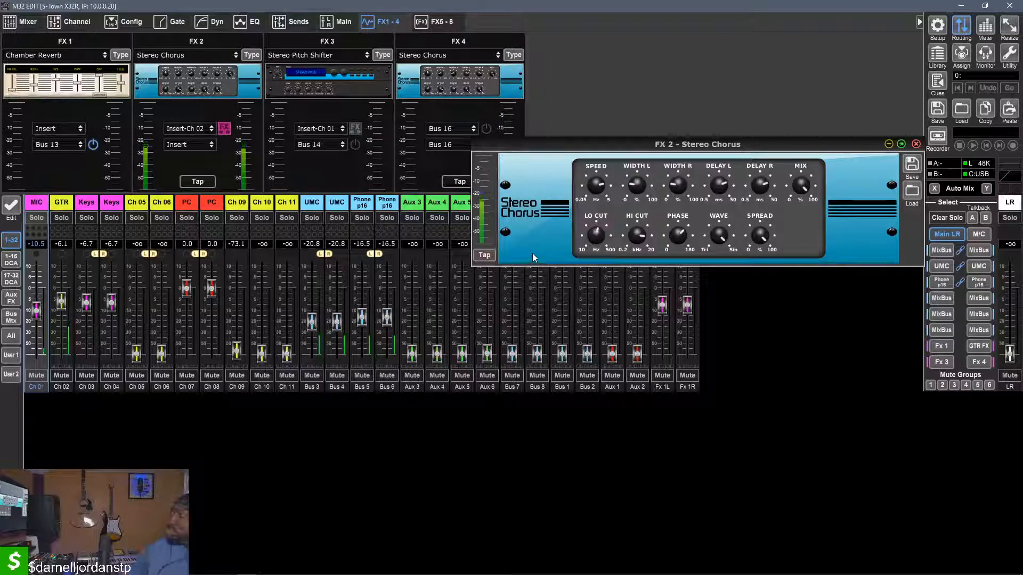
pyautogui.moveTo(590, 182)
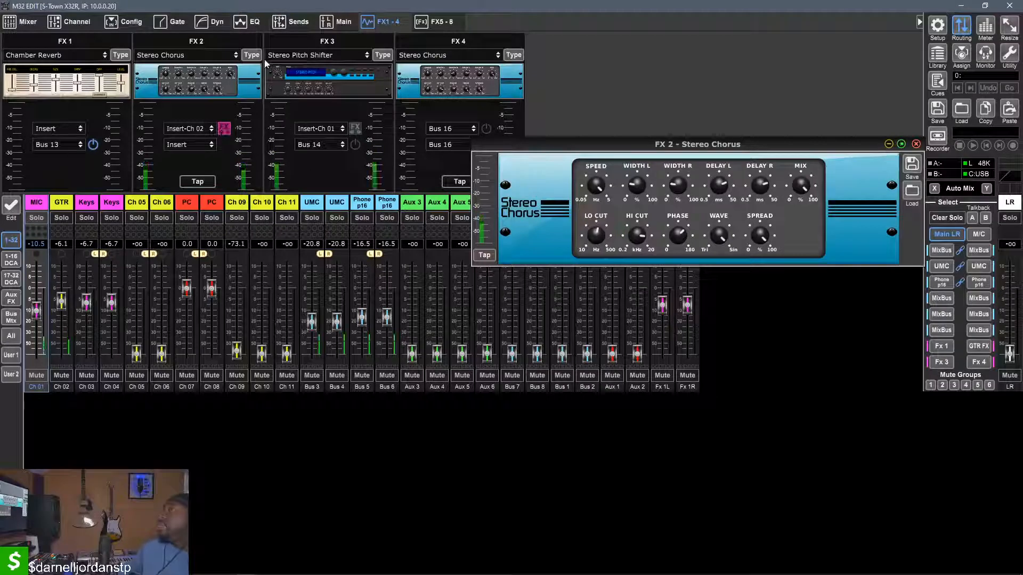
# Change FX 2's effect type to Stereo Phaser and adjust its speed and wave
pyautogui.click(251, 55)
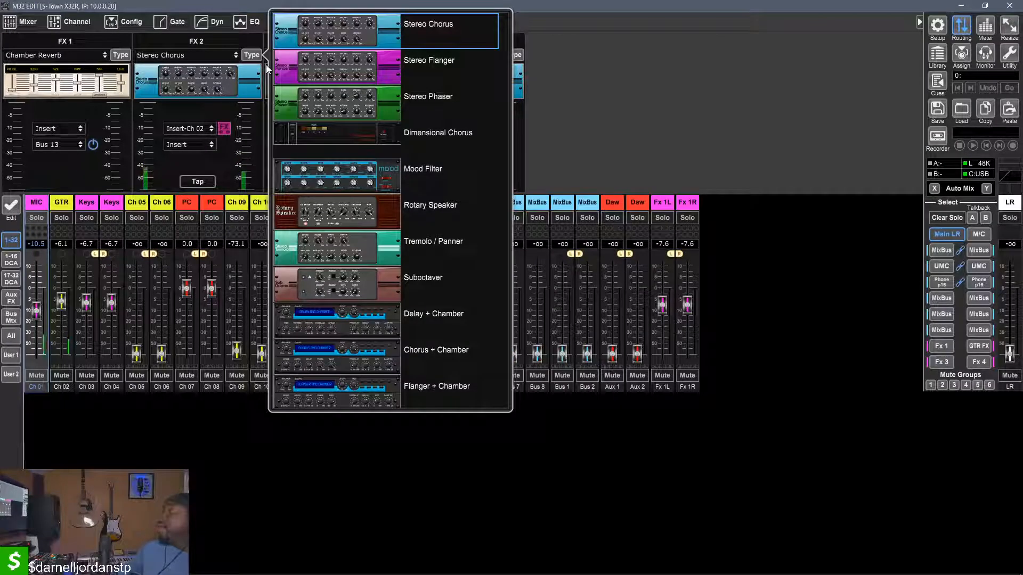
pyautogui.click(315, 98)
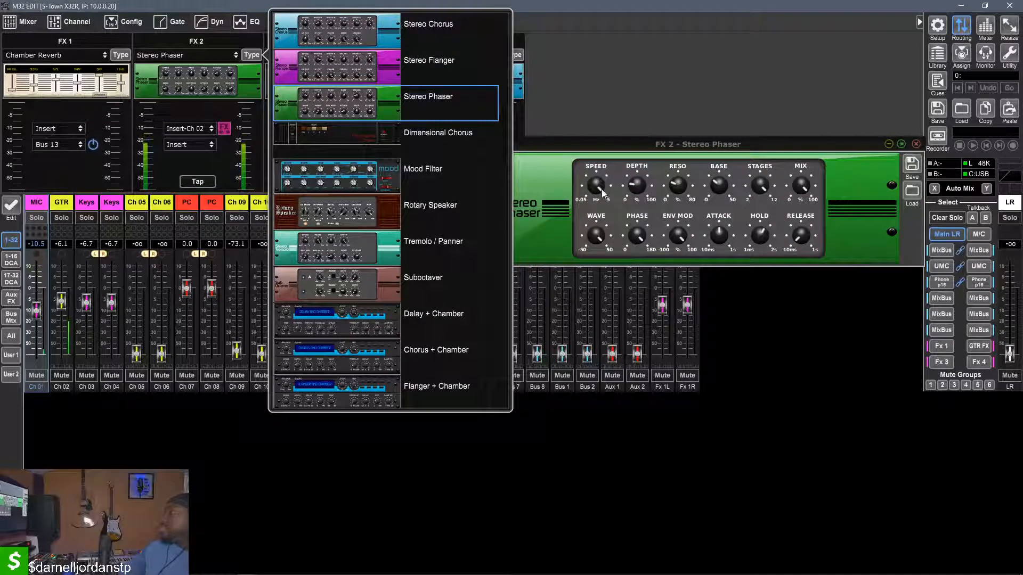
pyautogui.moveTo(601, 190); pyautogui.dragTo(607, 317)
pyautogui.moveTo(598, 232); pyautogui.dragTo(598, 246)
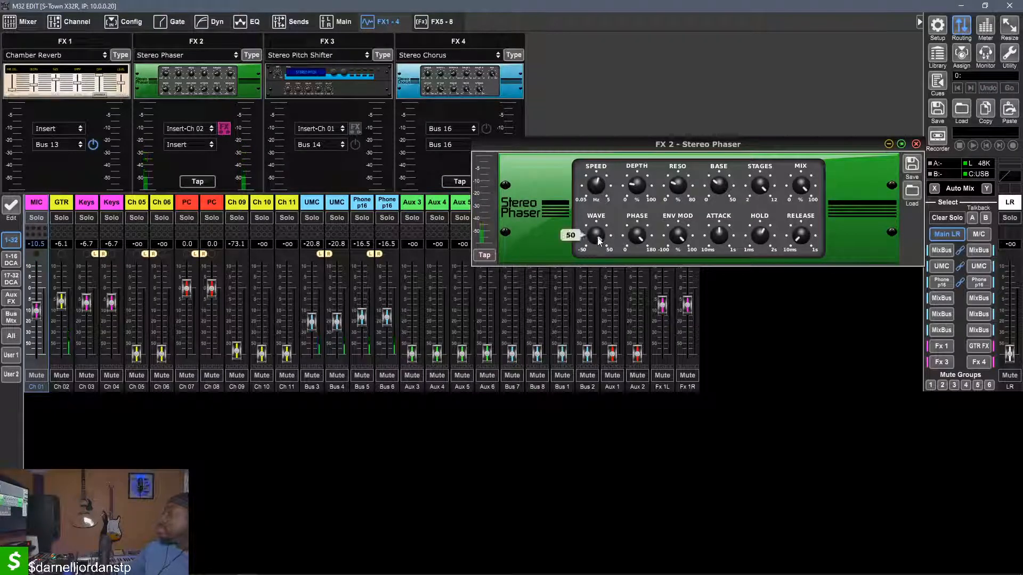
pyautogui.click(198, 148)
pyautogui.click(198, 149)
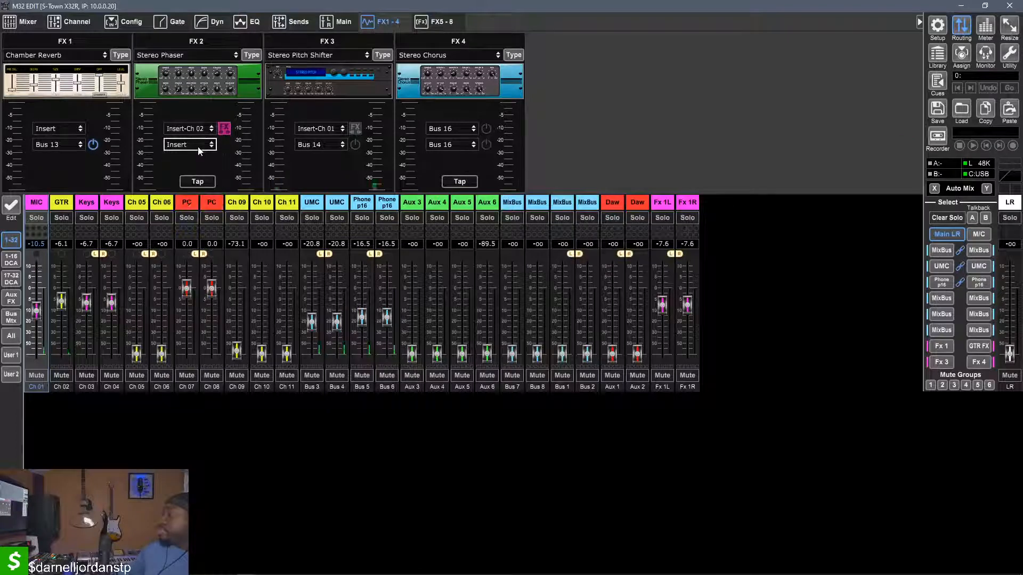
pyautogui.click(197, 81)
# Browse the available effect types and change FX 2's type to Stereo Fair Compressor
pyautogui.click(252, 55)
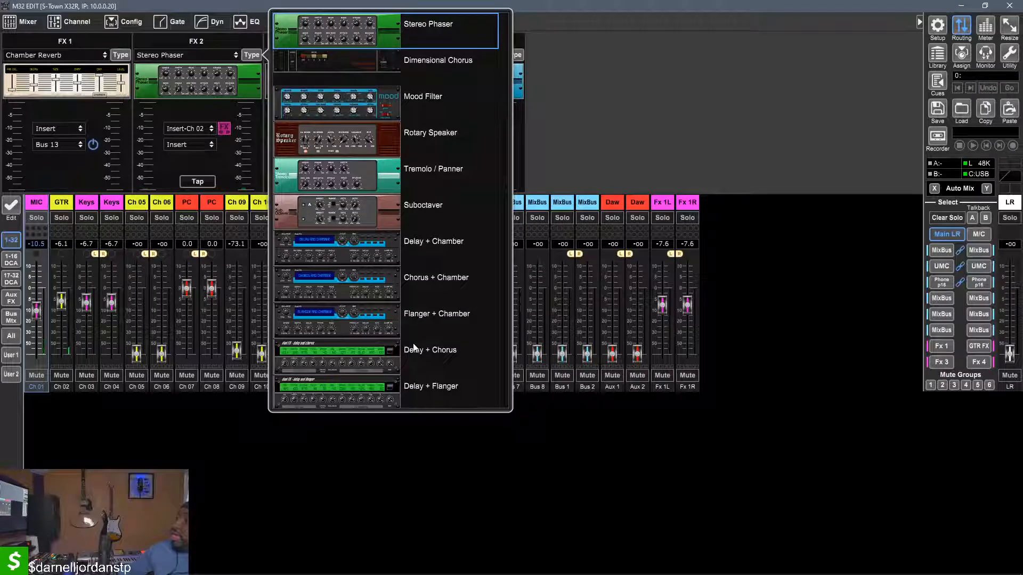
pyautogui.scroll(-5, 450, 270)
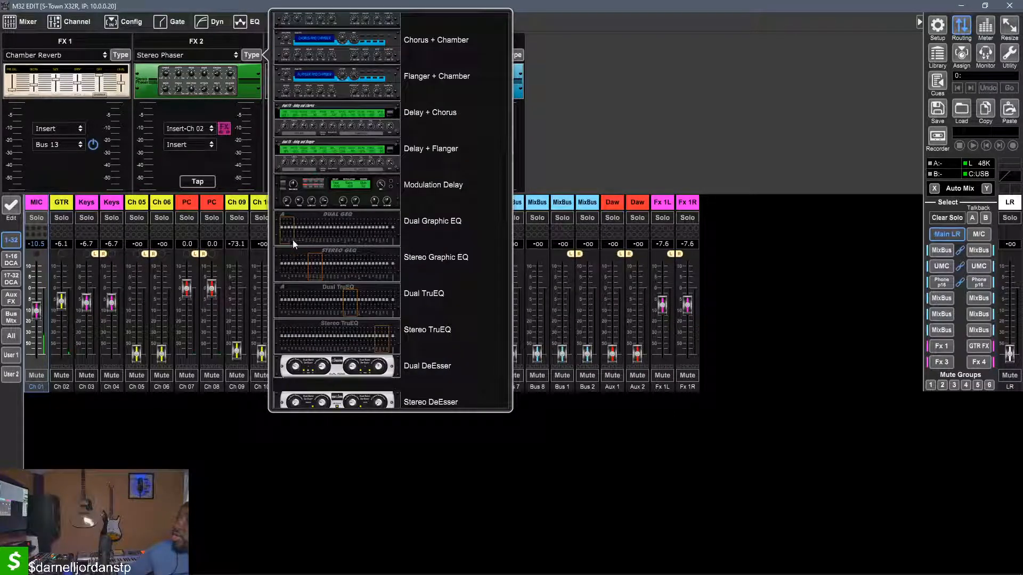
pyautogui.scroll(-5, 366, 247)
pyautogui.scroll(3, 366, 247)
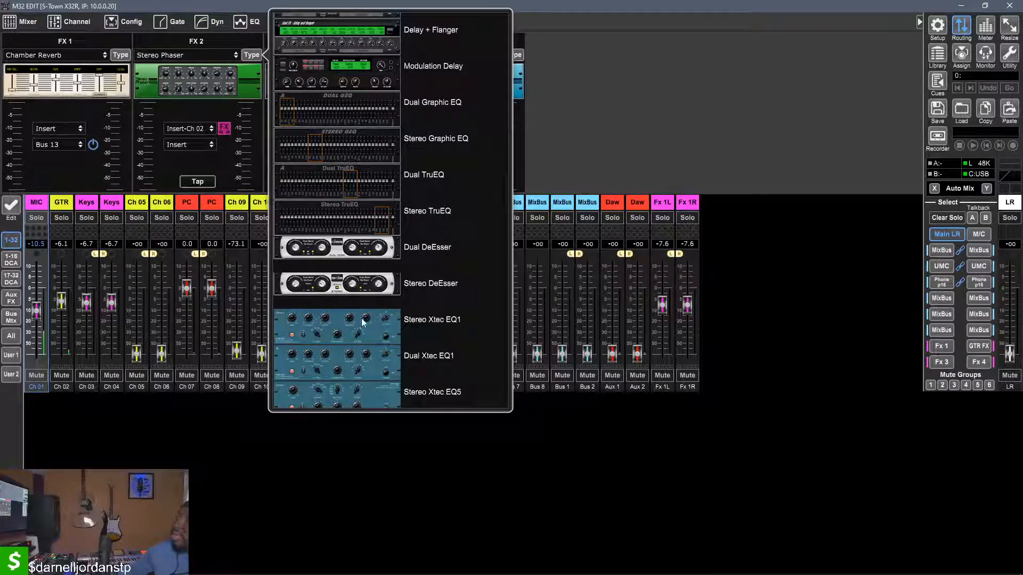
pyautogui.scroll(-6, 367, 318)
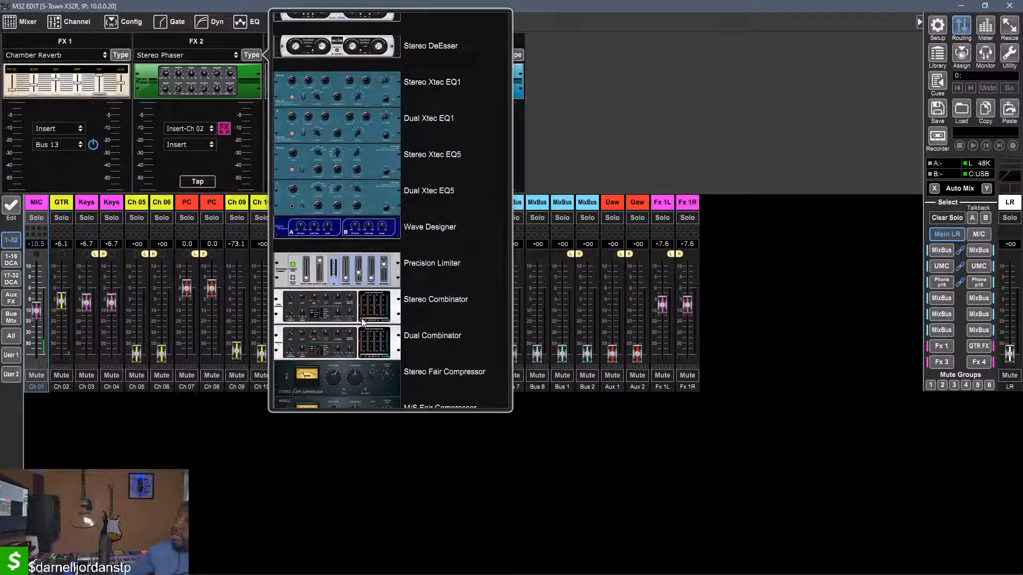
pyautogui.scroll(6, 361, 318)
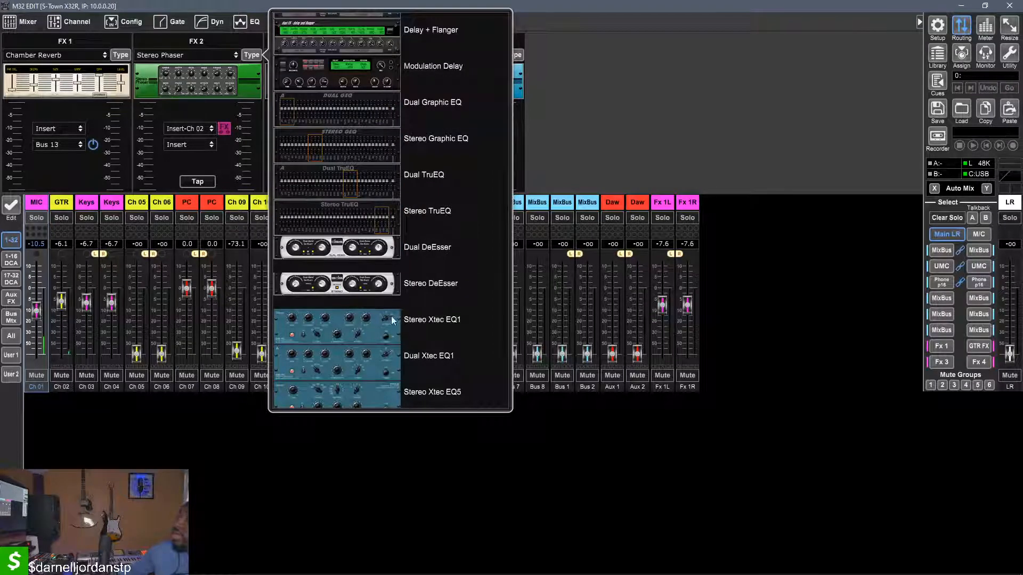
pyautogui.scroll(-8, 393, 320)
pyautogui.scroll(-3, 393, 320)
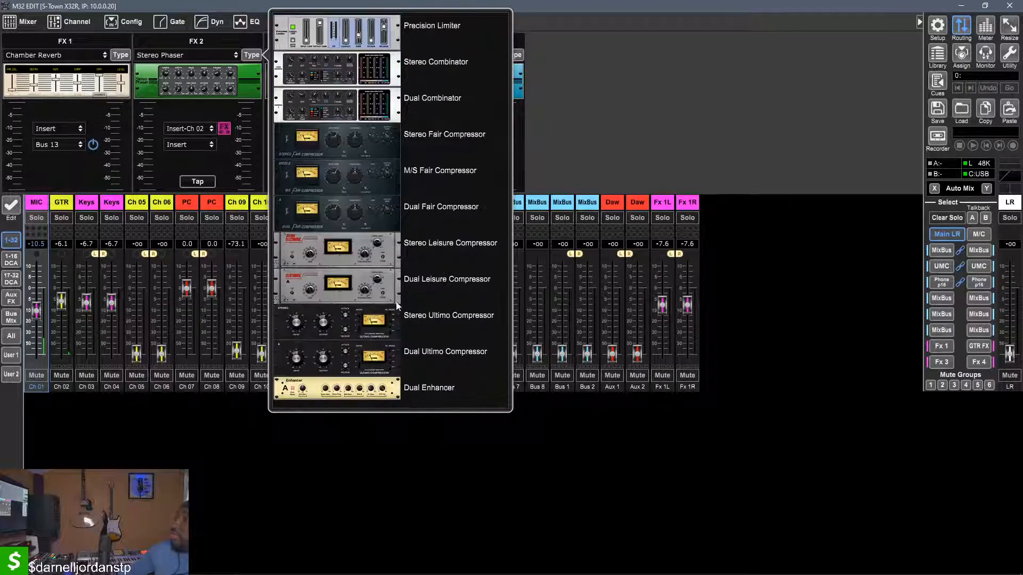
pyautogui.click(316, 139)
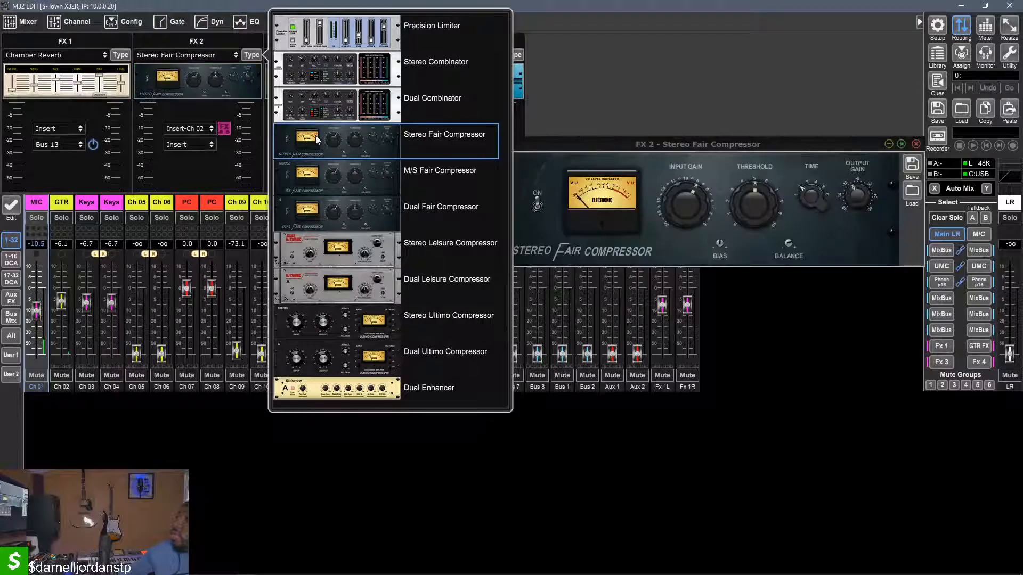
pyautogui.click(663, 174)
# Set the Stereo Fair Compressor's threshold to 10.0 and adjust its input gain, time and balance
pyautogui.moveTo(852, 187)
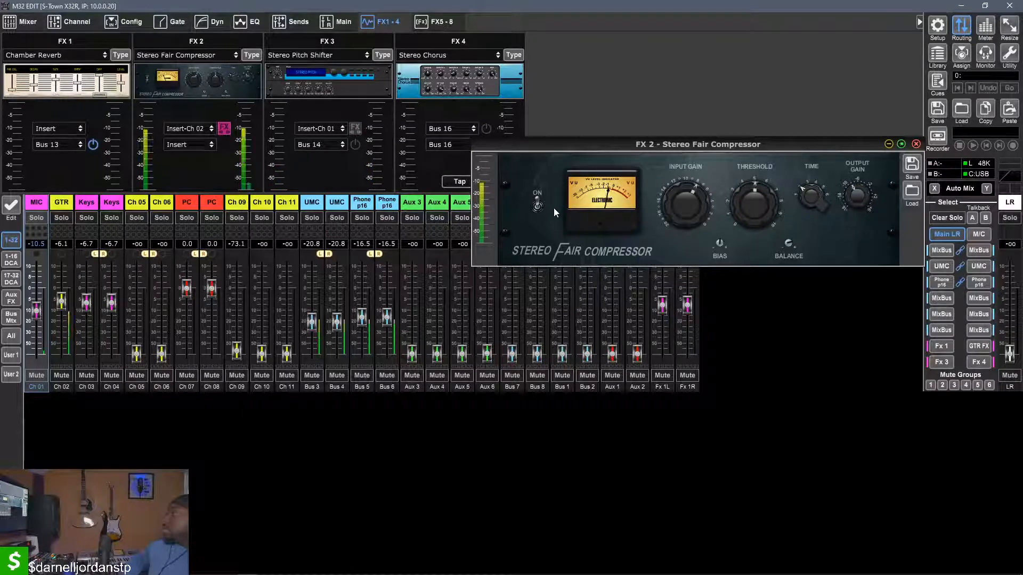
pyautogui.moveTo(676, 209); pyautogui.dragTo(744, 215)
pyautogui.moveTo(764, 255); pyautogui.dragTo(767, 108)
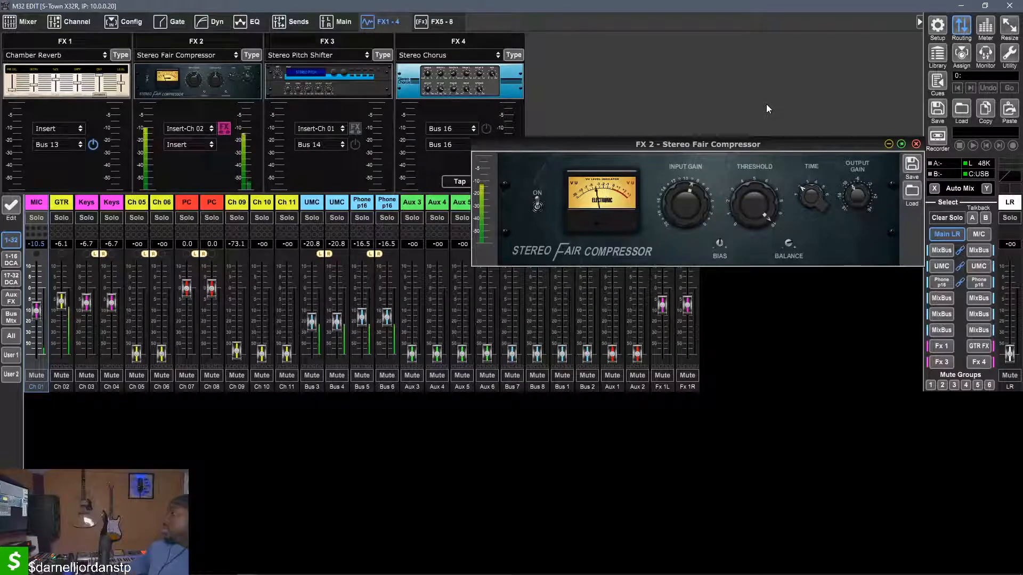
pyautogui.moveTo(824, 201)
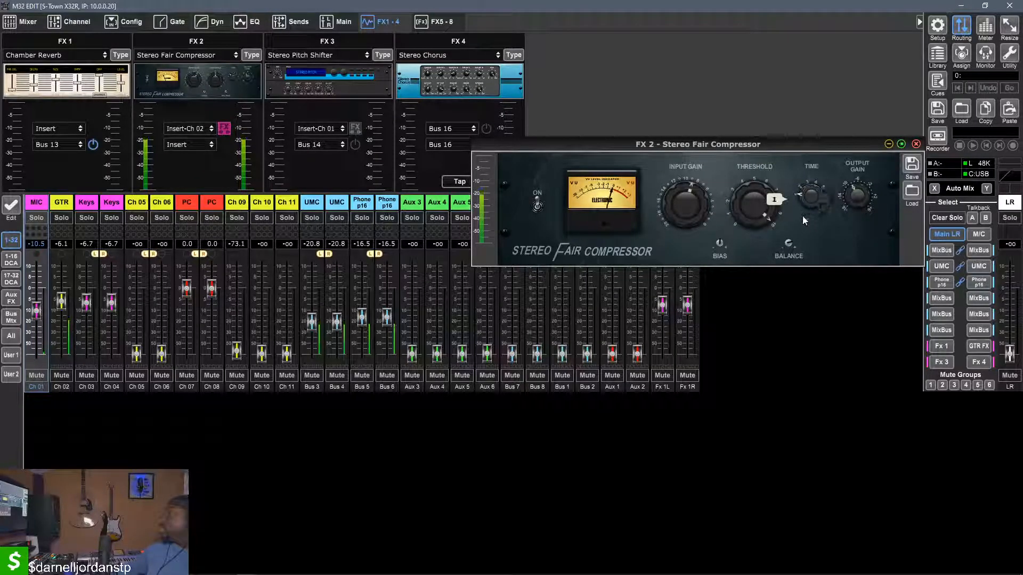
pyautogui.moveTo(773, 210)
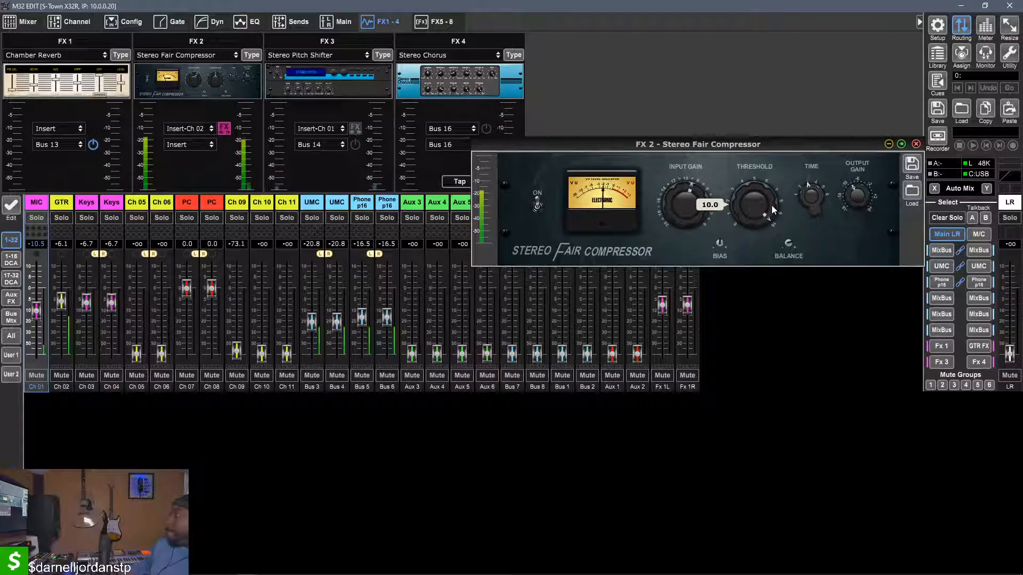
pyautogui.moveTo(790, 252)
pyautogui.moveTo(790, 254); pyautogui.dragTo(789, 278)
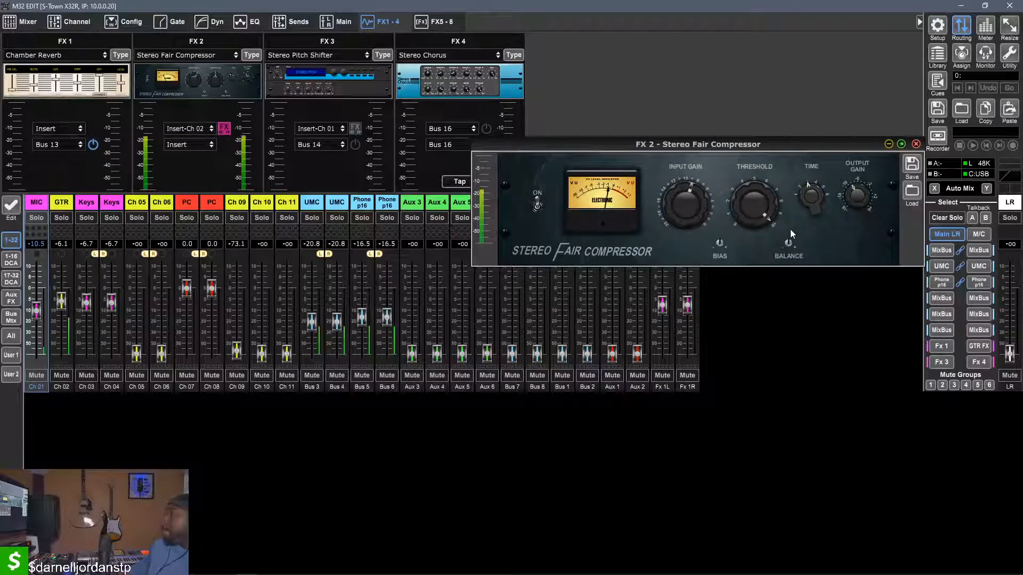
# Turn the compressor's input gain all the way up and sweep its threshold, ending at maximum
pyautogui.moveTo(709, 213)
pyautogui.moveTo(688, 173); pyautogui.dragTo(696, 154)
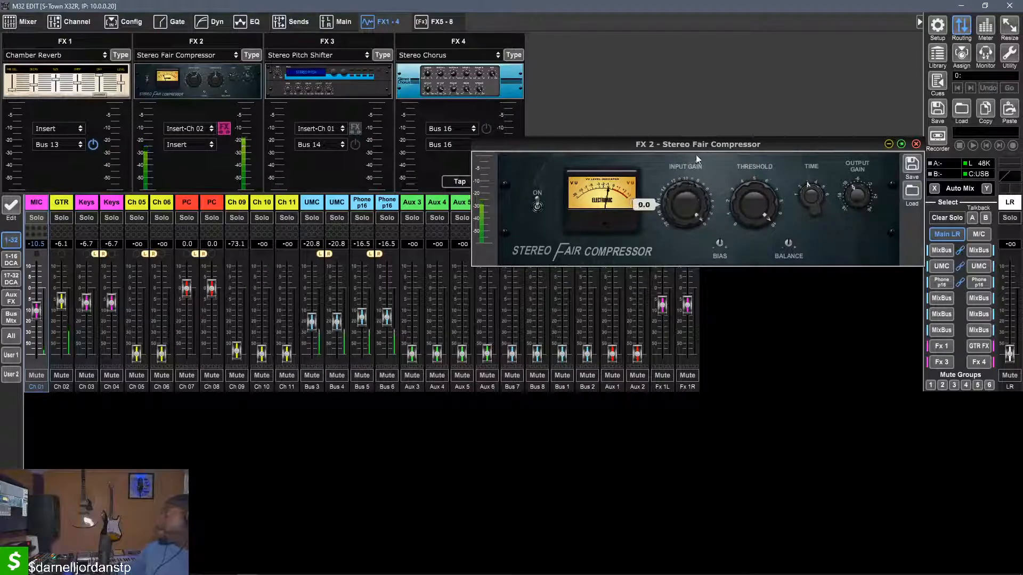
pyautogui.moveTo(763, 203); pyautogui.dragTo(769, 130)
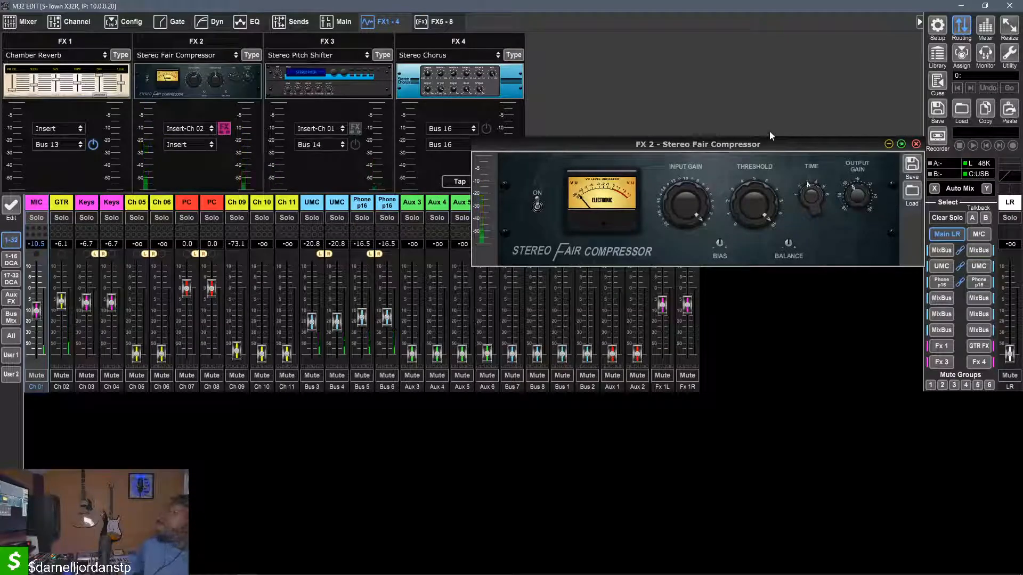
pyautogui.click(170, 95)
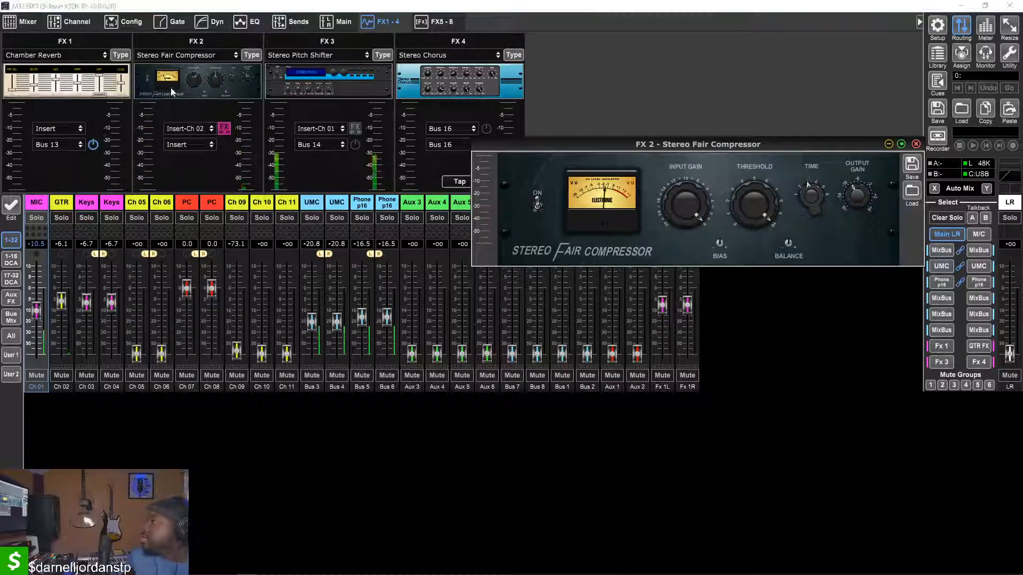
# Change FX 2's effect type to Stereo Pitch Shifter and raise its semitone shift
pyautogui.click(252, 55)
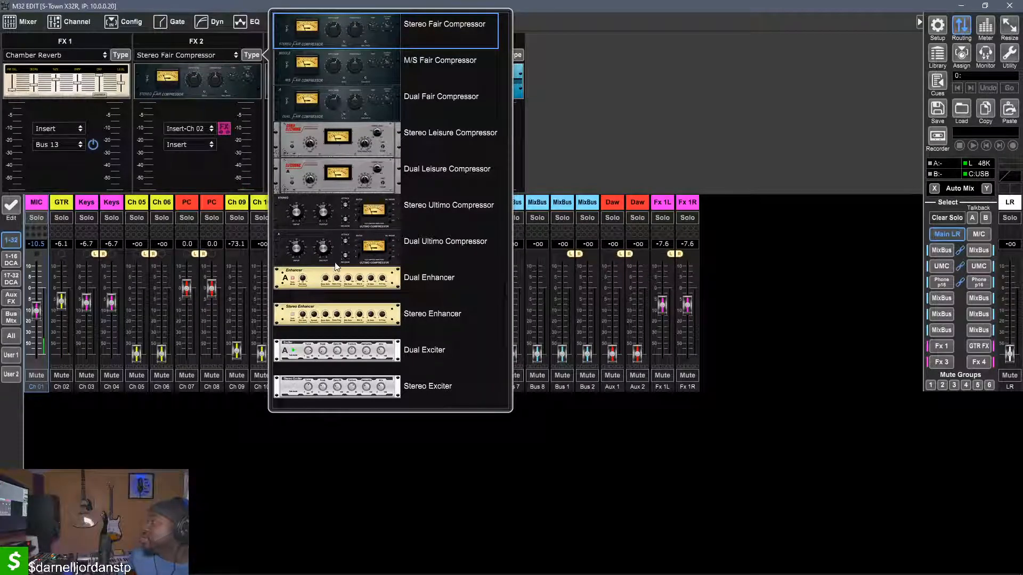
pyautogui.scroll(-5, 336, 265)
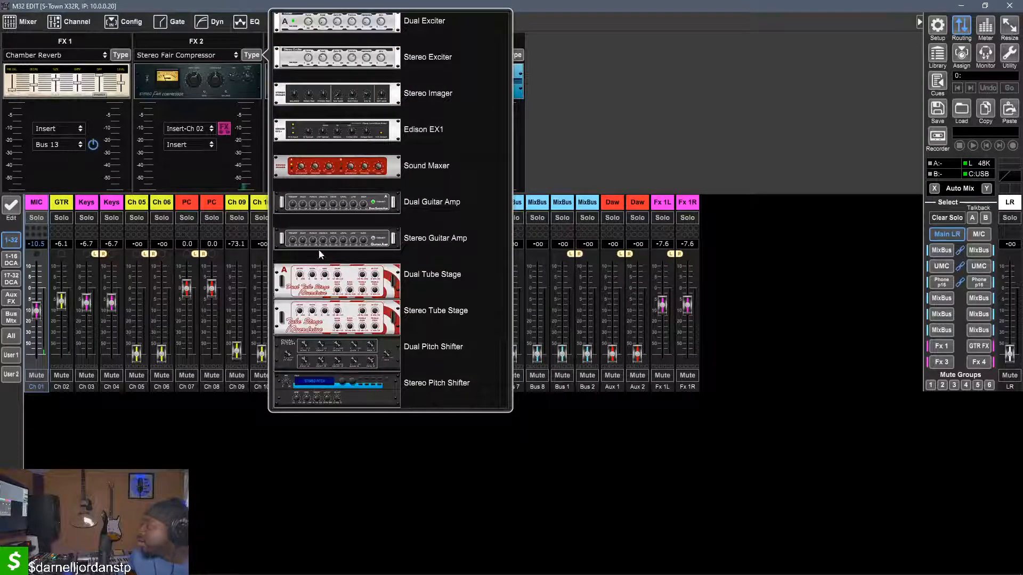
pyautogui.click(337, 402)
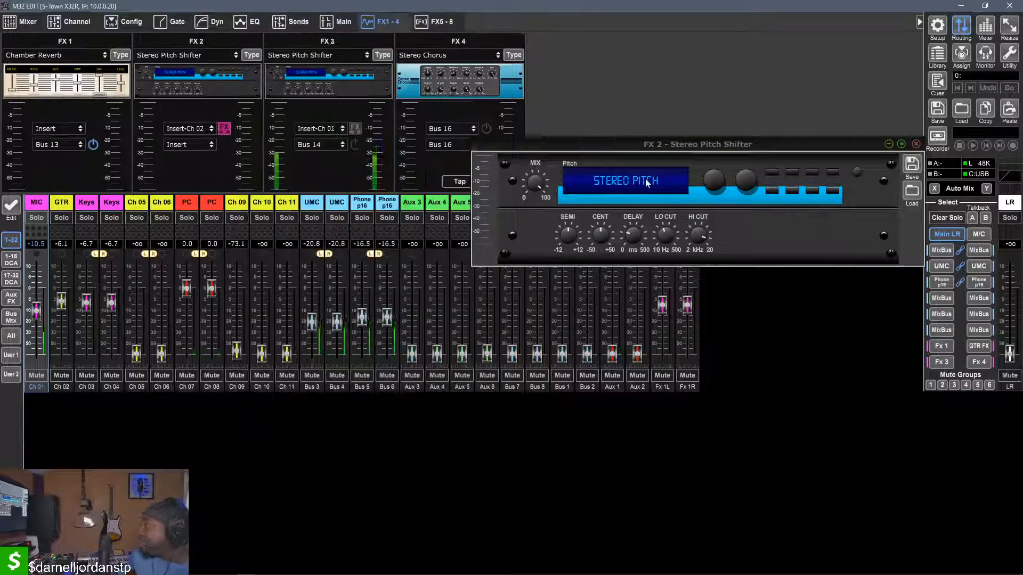
pyautogui.moveTo(569, 250); pyautogui.dragTo(570, 243)
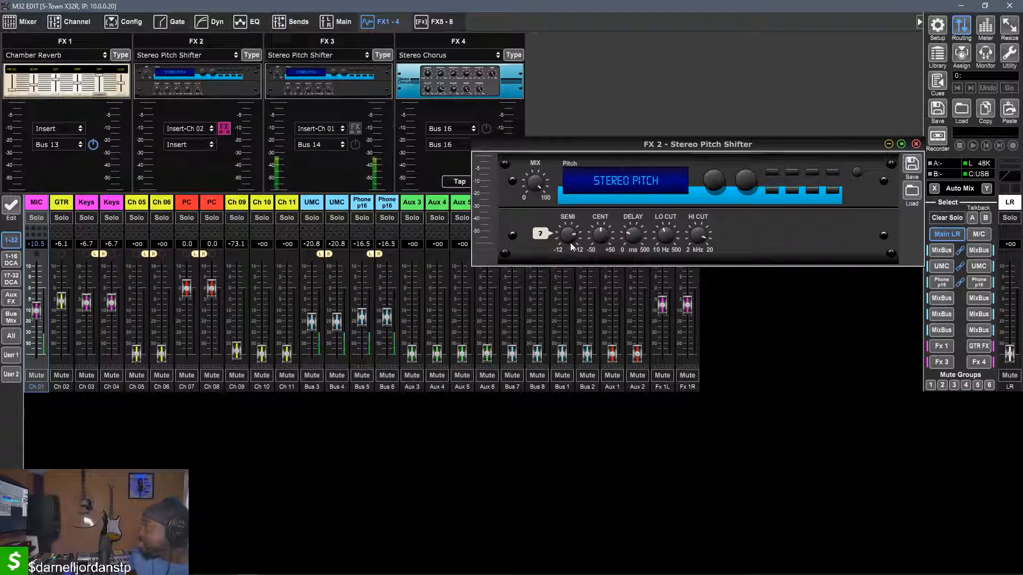
pyautogui.scroll(6, 570, 242)
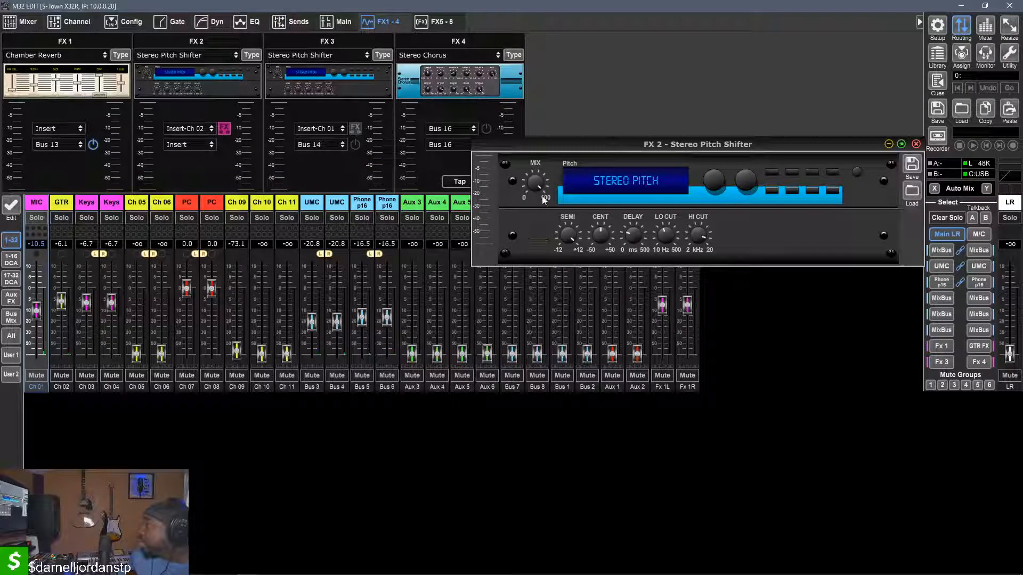
# Sweep the Stereo Pitch Shifter's mix down and up around 48 %
pyautogui.scroll(-10, 537, 192)
pyautogui.scroll(2, 537, 192)
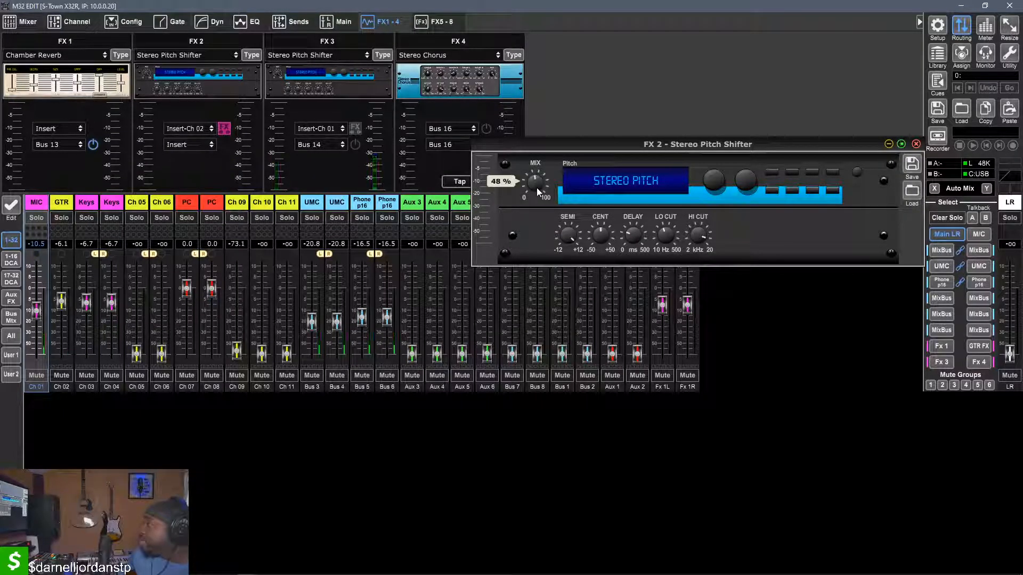
pyautogui.scroll(-2, 536, 188)
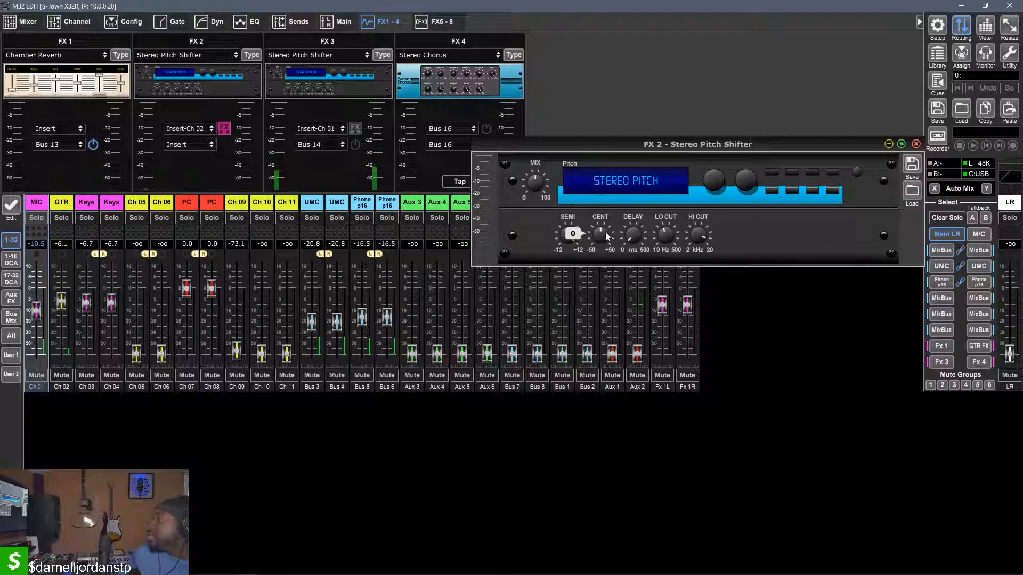
pyautogui.moveTo(666, 243)
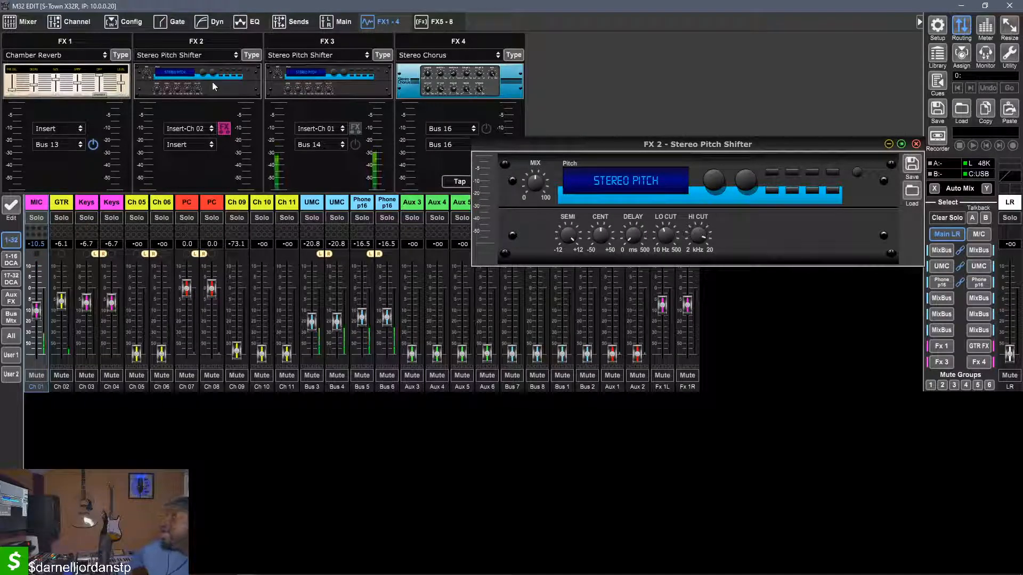
# Change FX 2's effect type to Dual Tube Stage
pyautogui.click(251, 55)
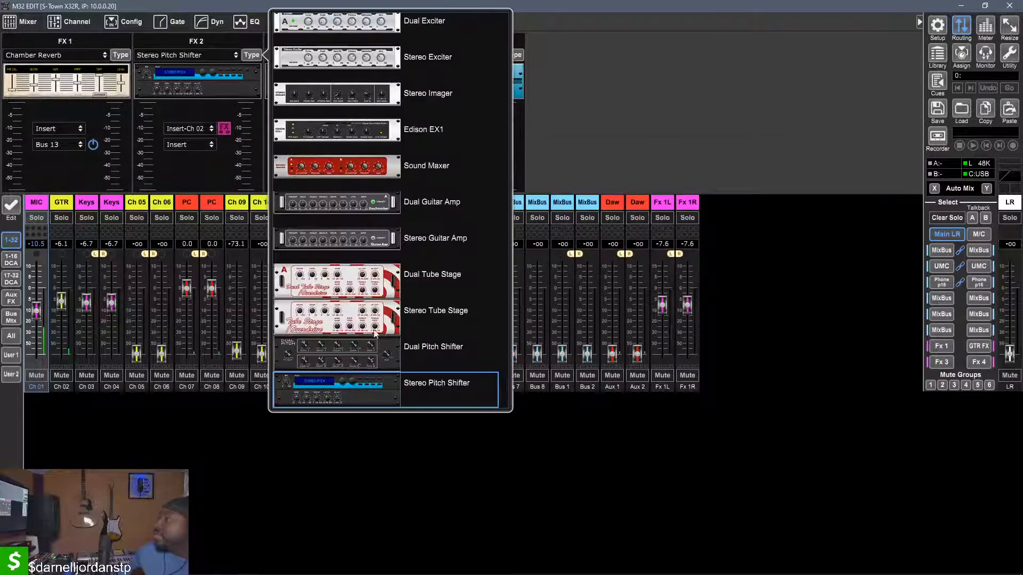
pyautogui.click(338, 282)
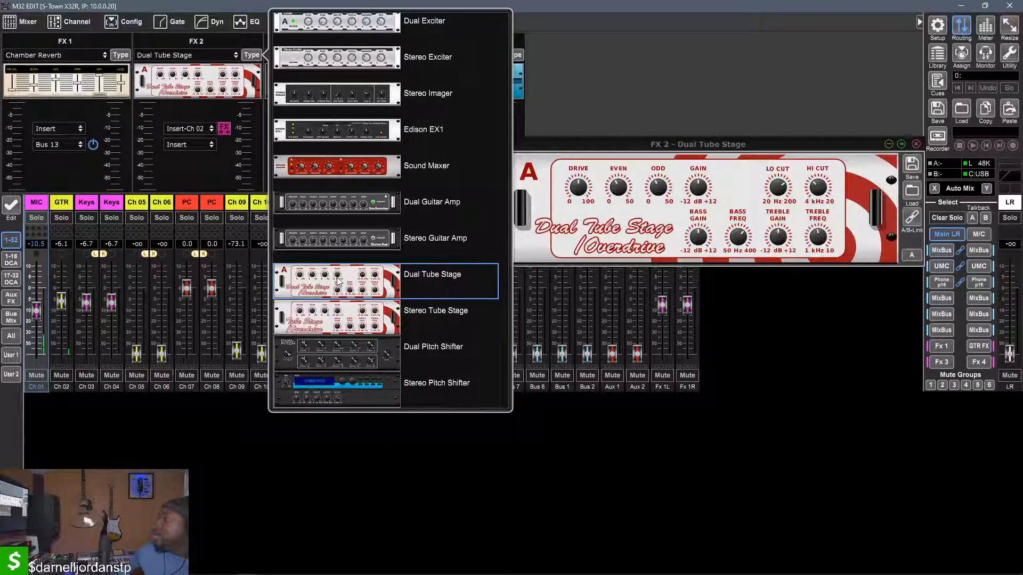
pyautogui.click(591, 151)
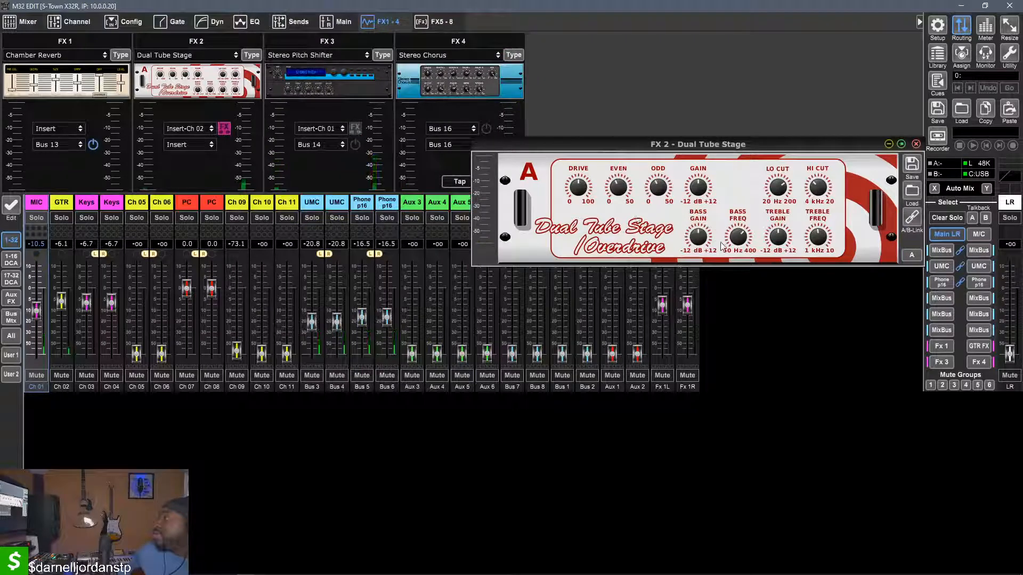
# Sweep the Dual Tube Stage's gain down to -12.0 dB and back up, and adjust its bass gain around 9.0 dB
pyautogui.scroll(5, 695, 242)
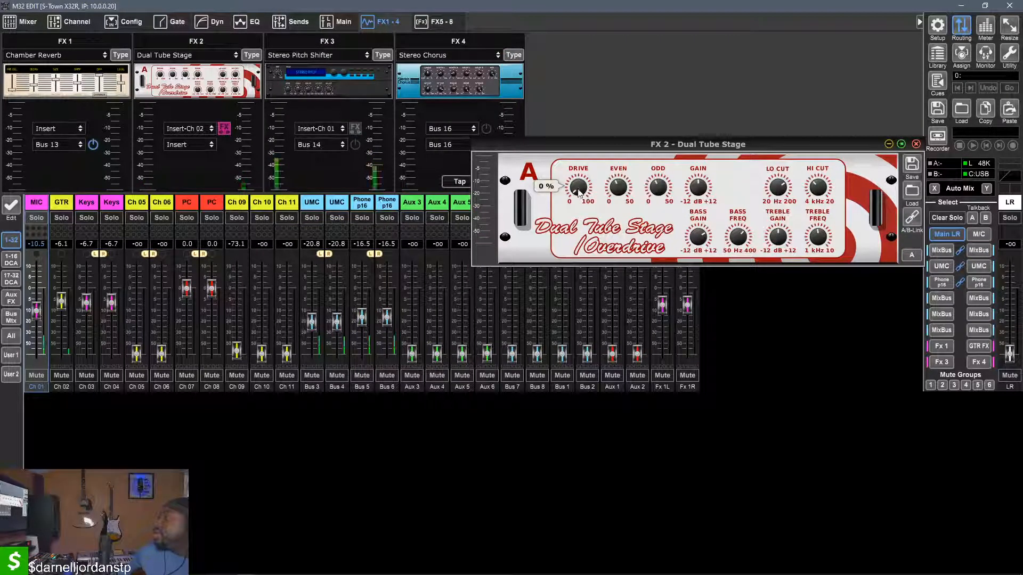
pyautogui.moveTo(633, 191)
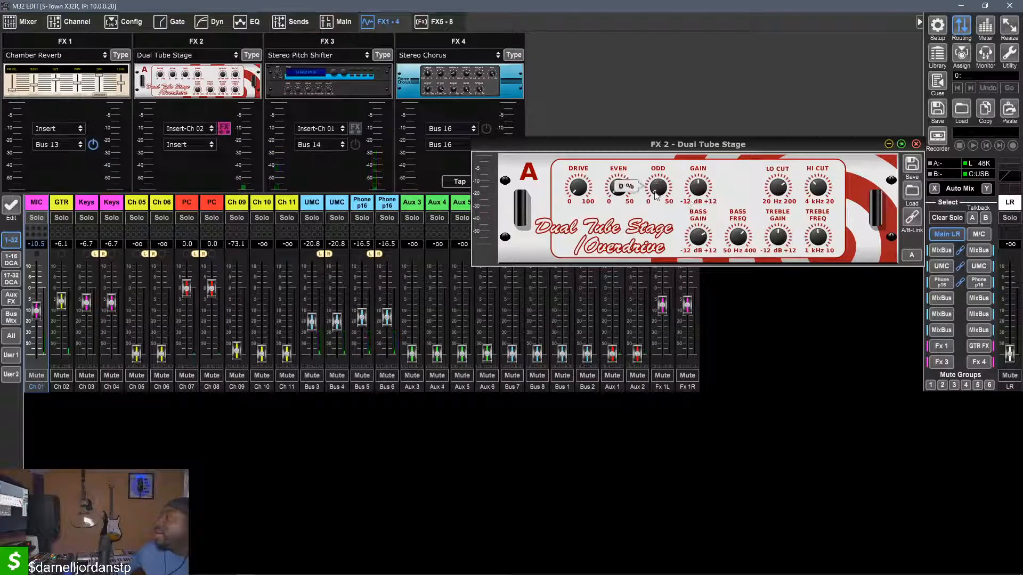
pyautogui.moveTo(692, 195)
pyautogui.scroll(-10, 693, 195)
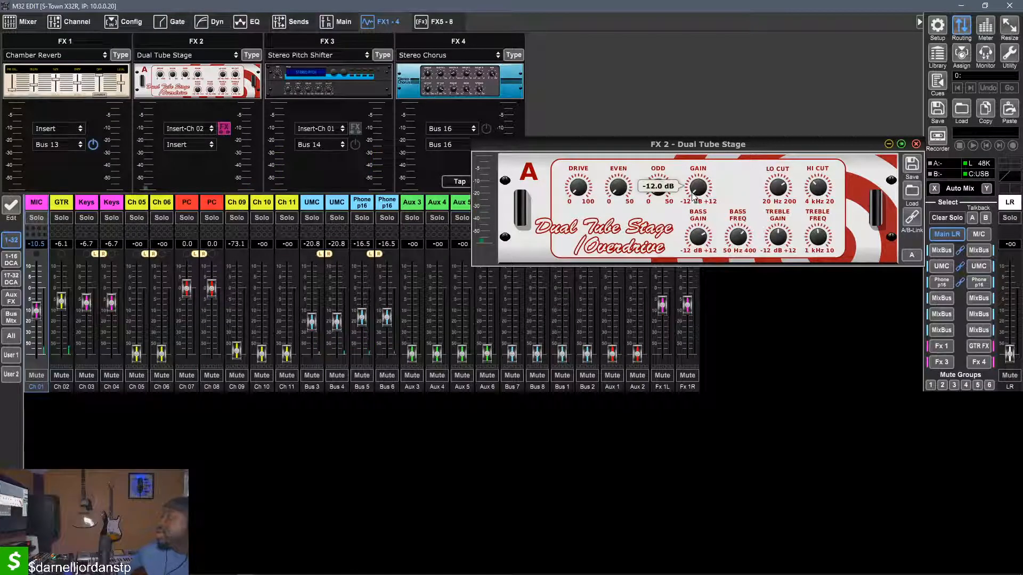
pyautogui.scroll(10, 692, 195)
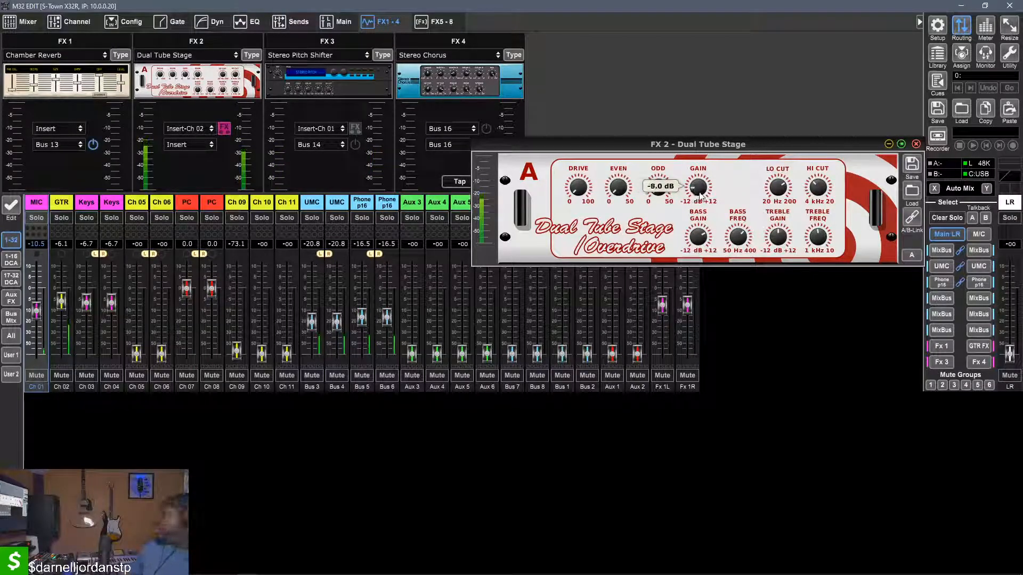
pyautogui.moveTo(698, 246)
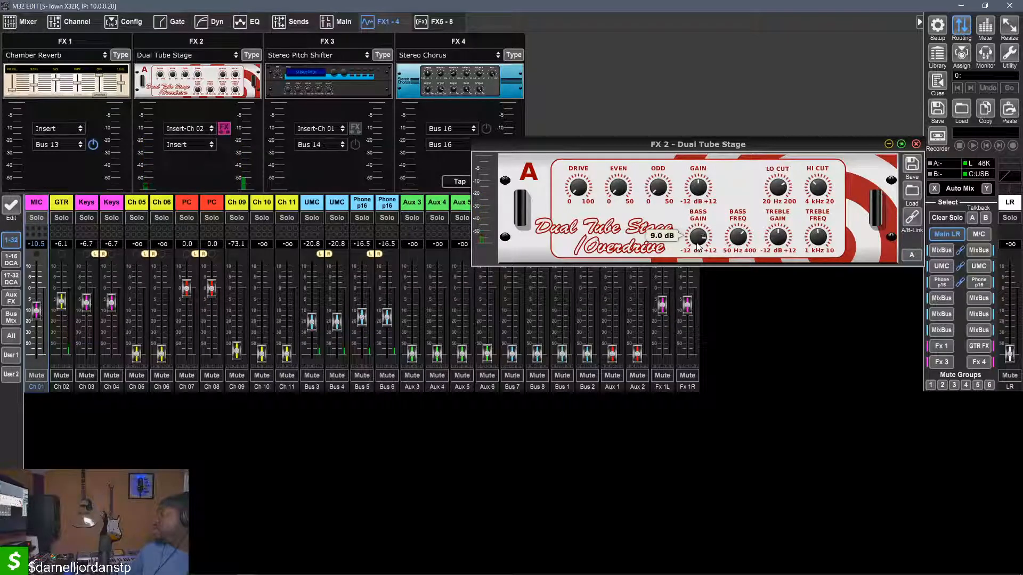
pyautogui.scroll(-3, 698, 246)
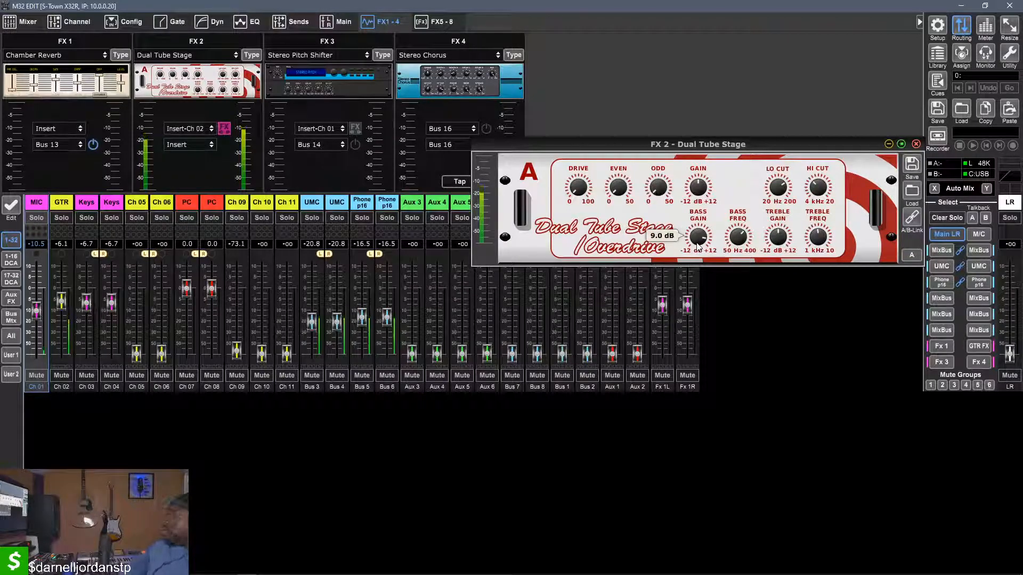
pyautogui.scroll(-1, 698, 246)
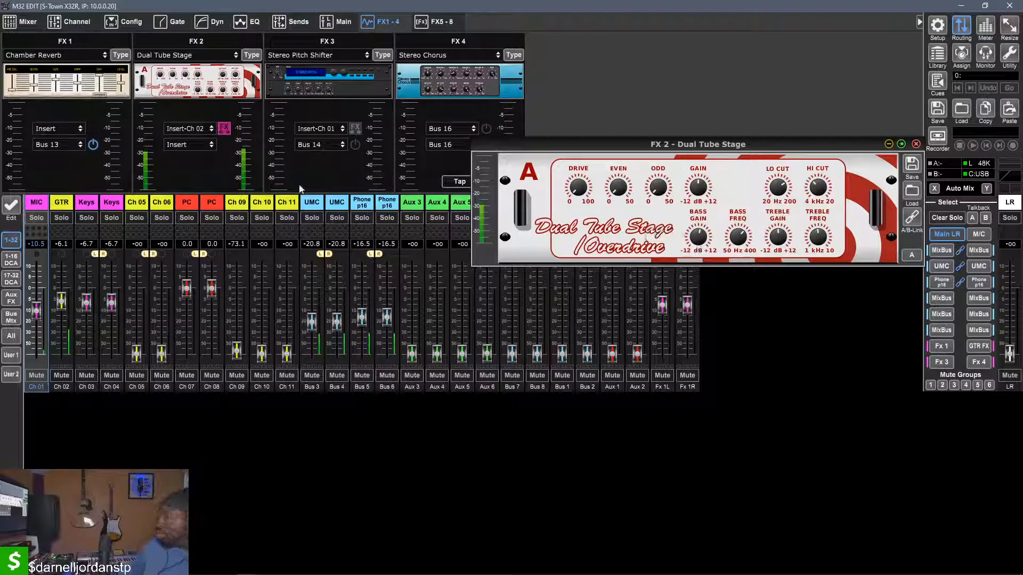
# Change FX 2's effect type to Dual Guitar Amp and audition its preamp and buzz controls
pyautogui.click(196, 80)
pyautogui.click(196, 83)
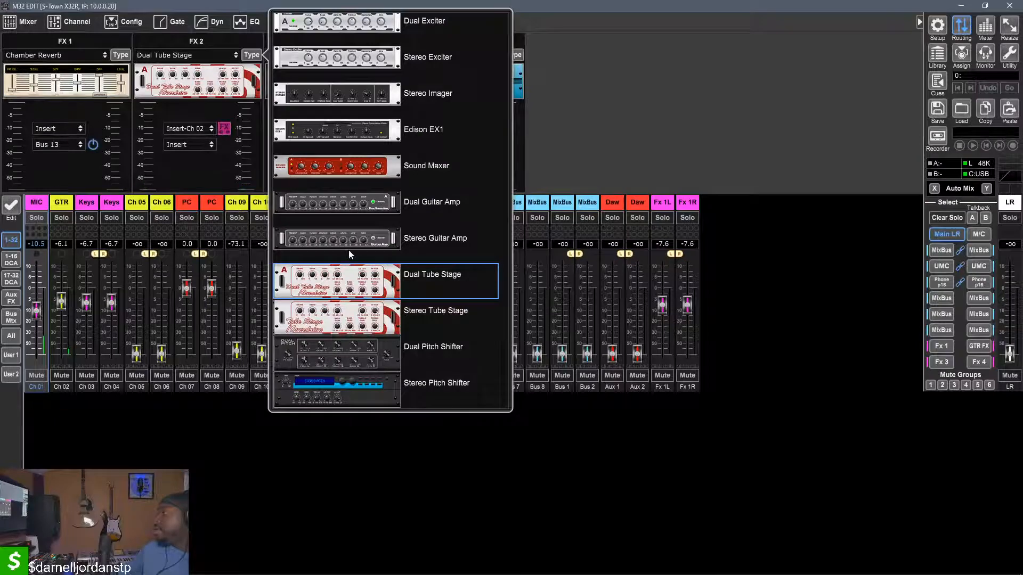
pyautogui.click(340, 208)
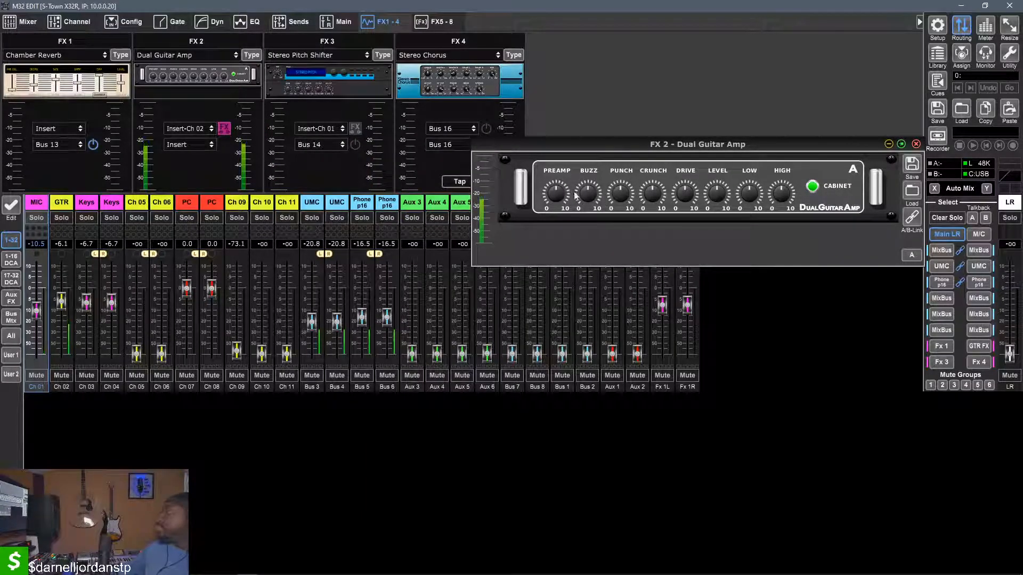
pyautogui.moveTo(565, 193)
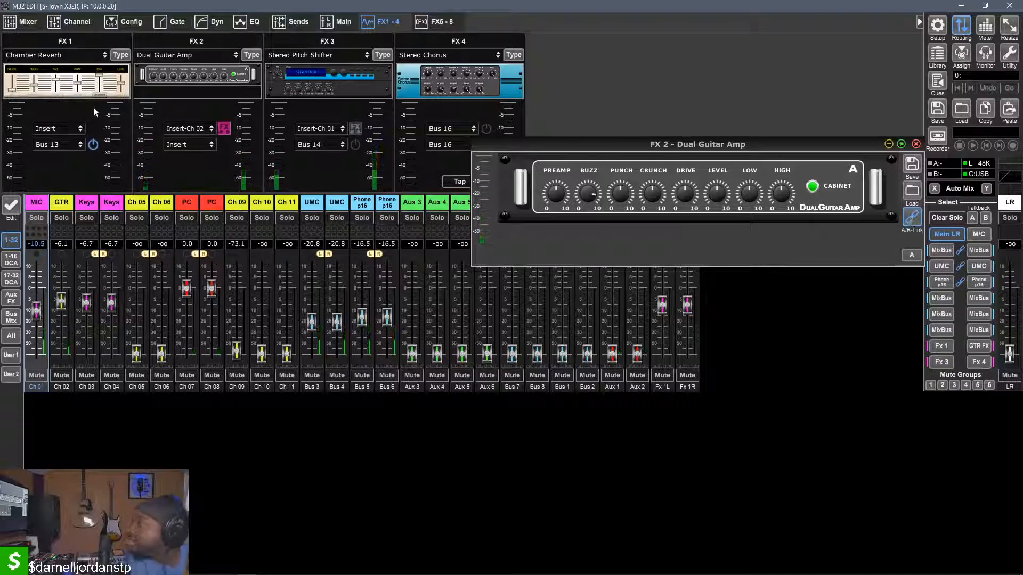
# Change FX 2's effect type back to Stereo Pitch Shifter and switch off its insert on Ch 02
pyautogui.click(247, 56)
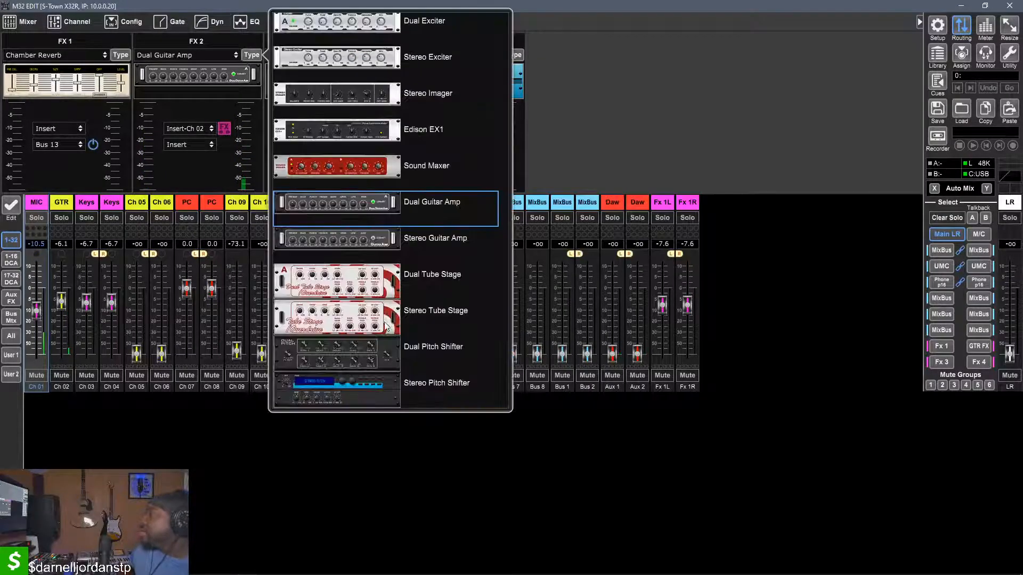
pyautogui.click(352, 397)
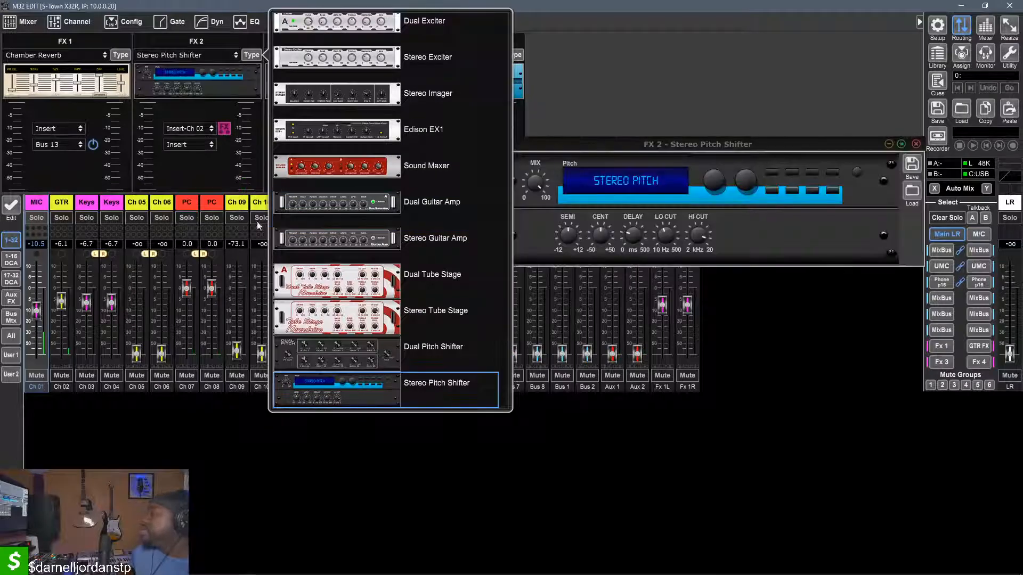
pyautogui.click(223, 128)
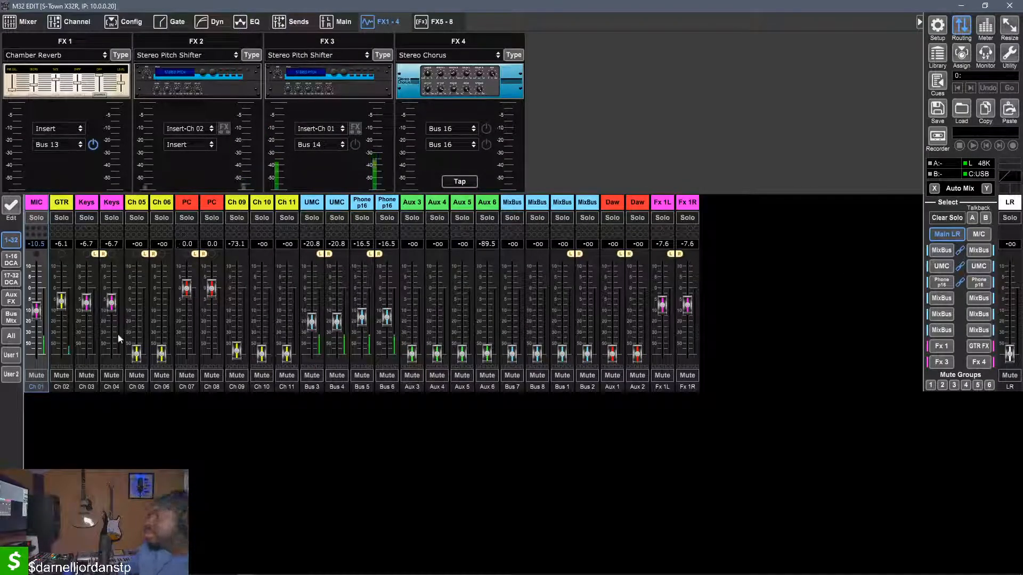
pyautogui.moveTo(96, 571)
pyautogui.click(128, 567)
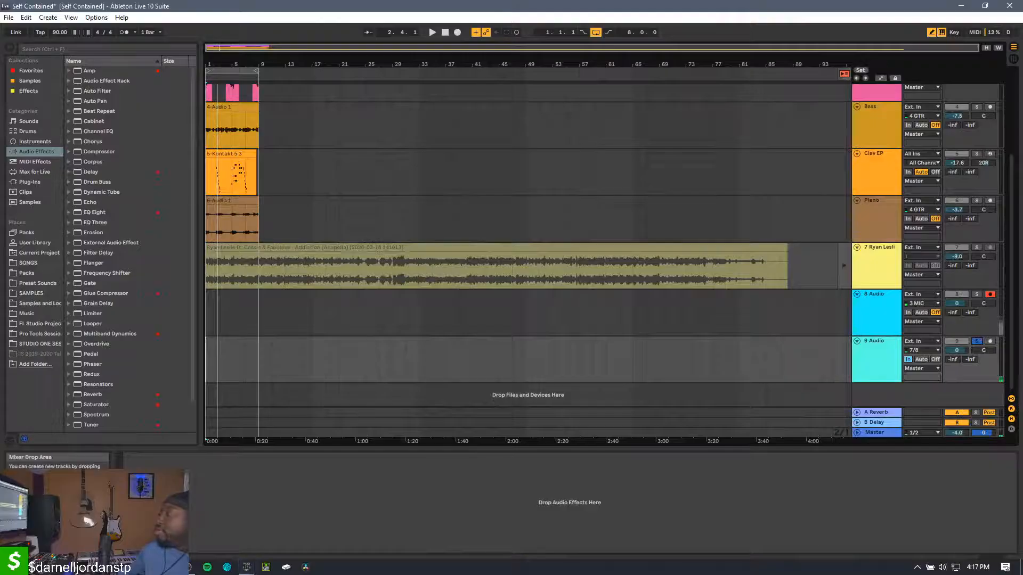
pyautogui.click(129, 567)
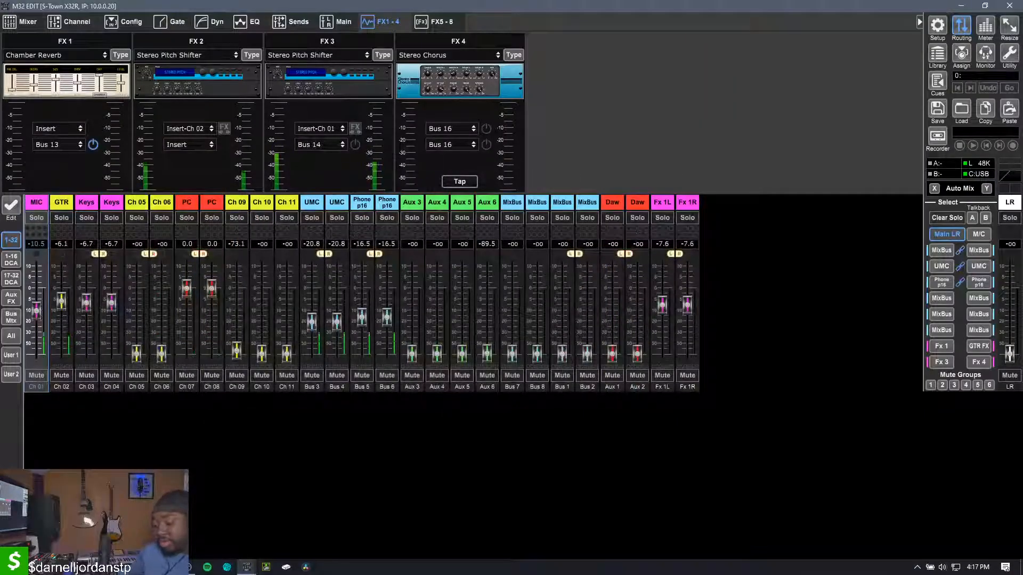
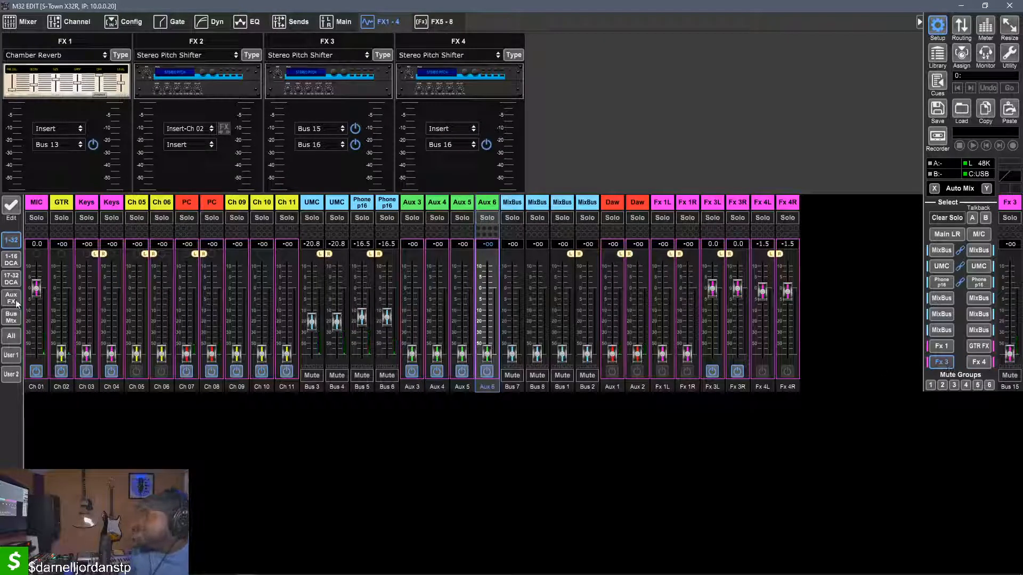
# Return the faders to the Main LR mix, set the MIC fader to -8.9 dB and select the MIC channel
pyautogui.click(950, 361)
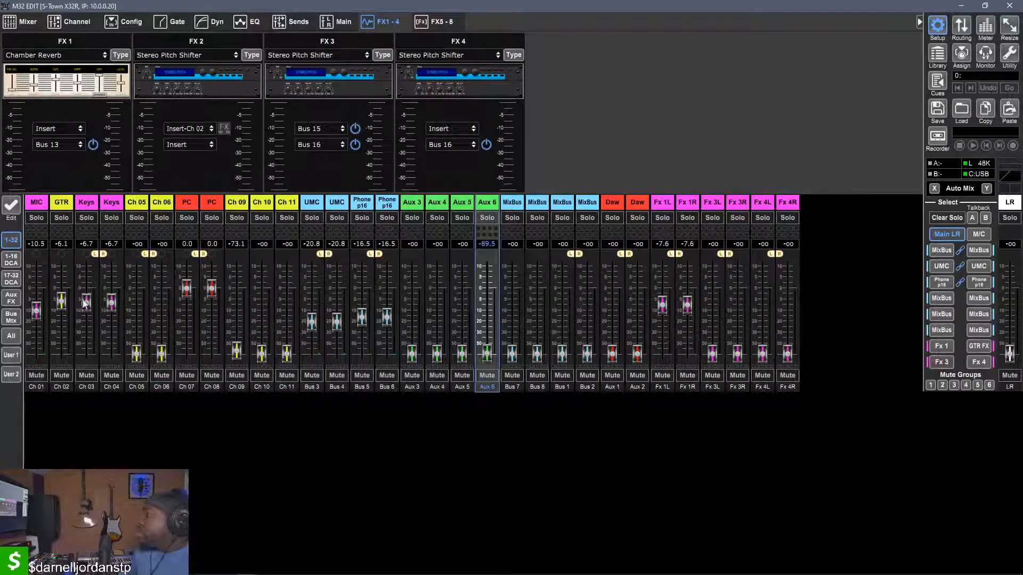
pyautogui.doubleClick(34, 309)
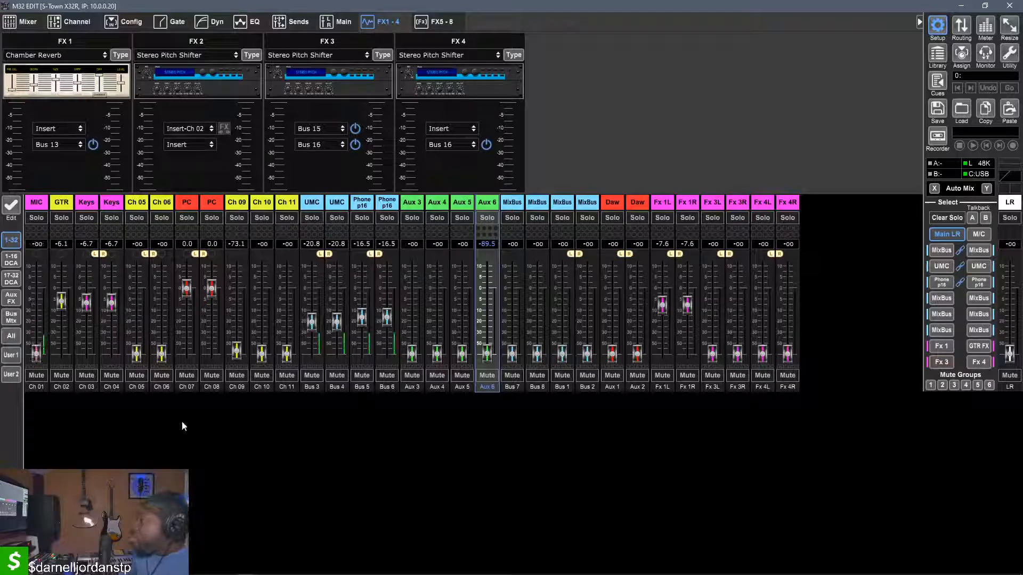
pyautogui.moveTo(33, 354); pyautogui.dragTo(33, 308)
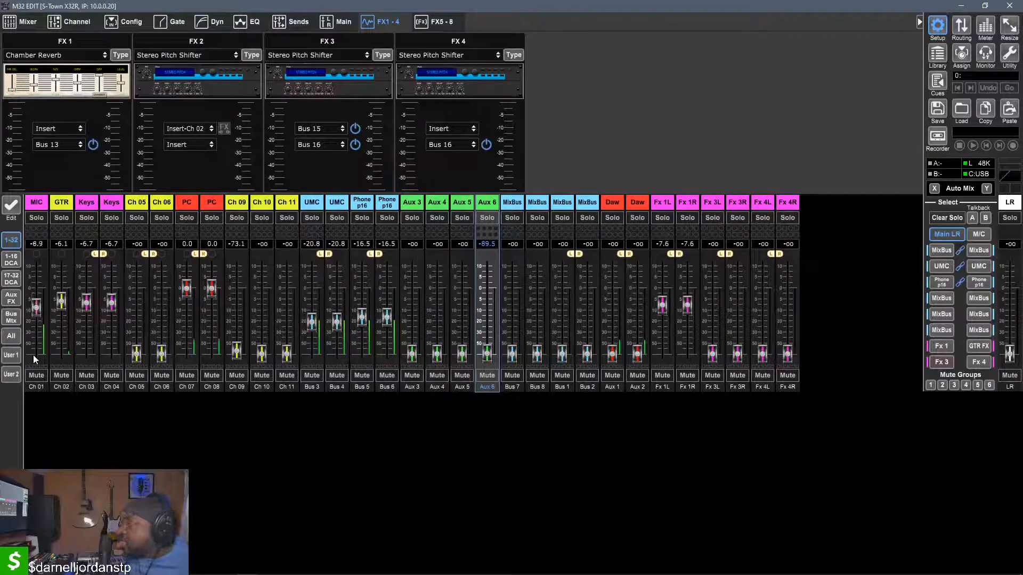
pyautogui.click(36, 207)
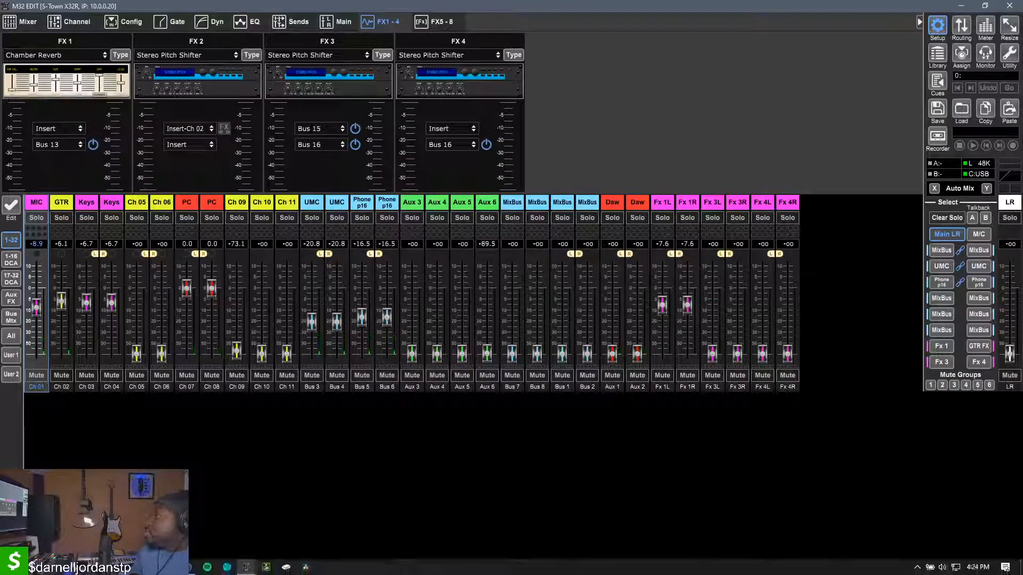
# Switch to Ableton Live and record a short take of the MIC input from the song start on the 8 Audio track
pyautogui.hotkey('alt', 'Tab')
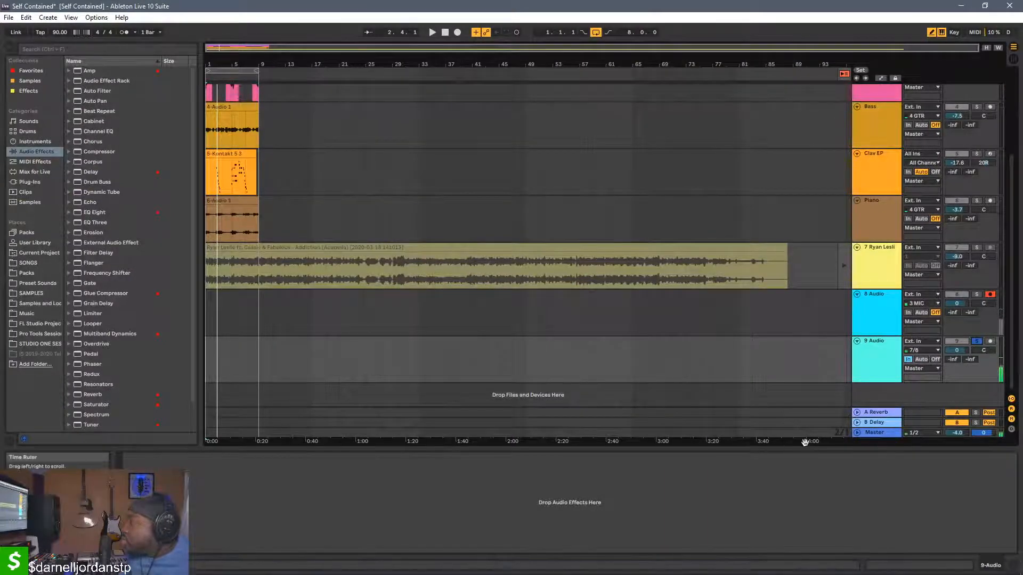
pyautogui.click(445, 32)
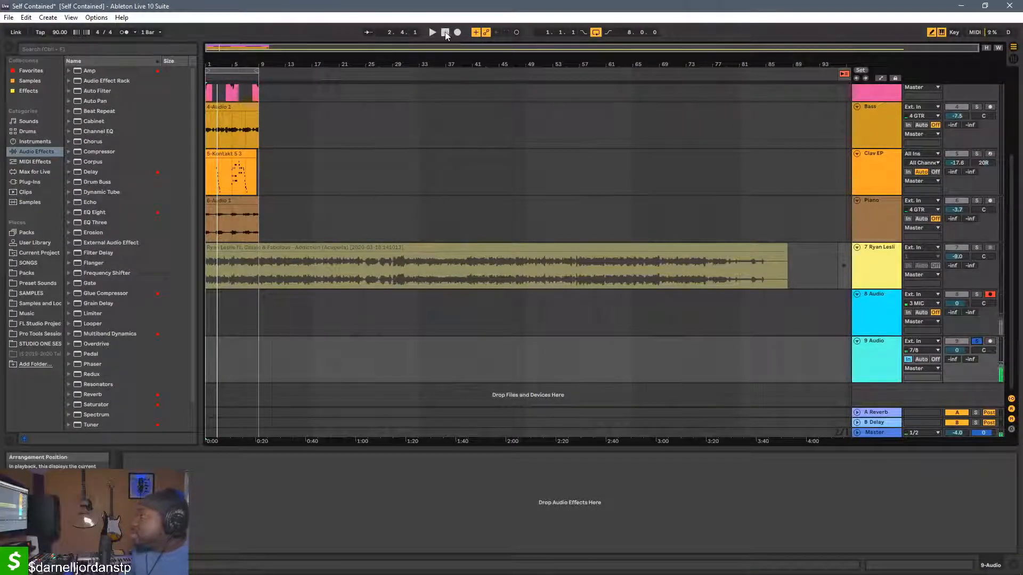
pyautogui.click(460, 33)
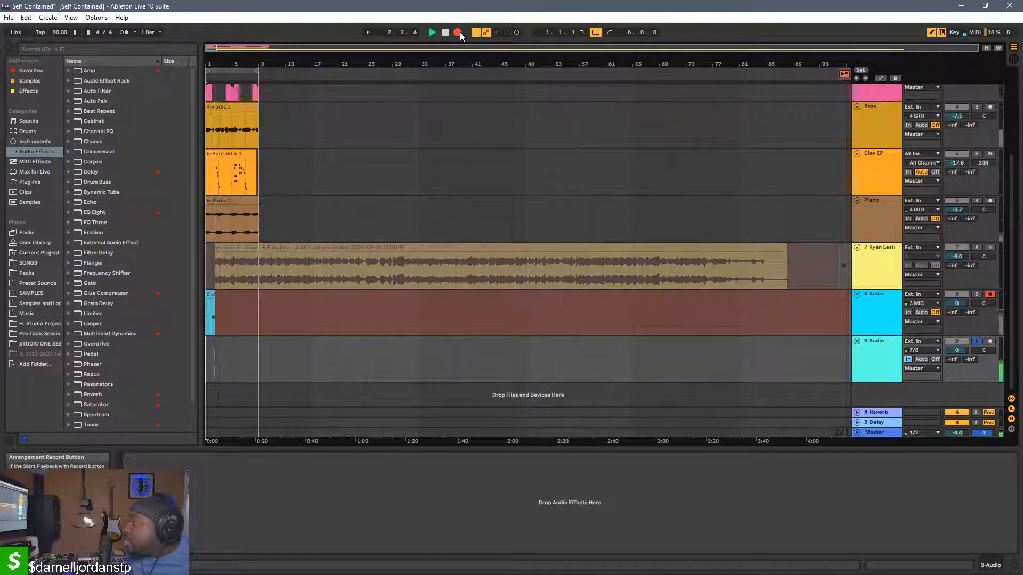
pyautogui.click(459, 32)
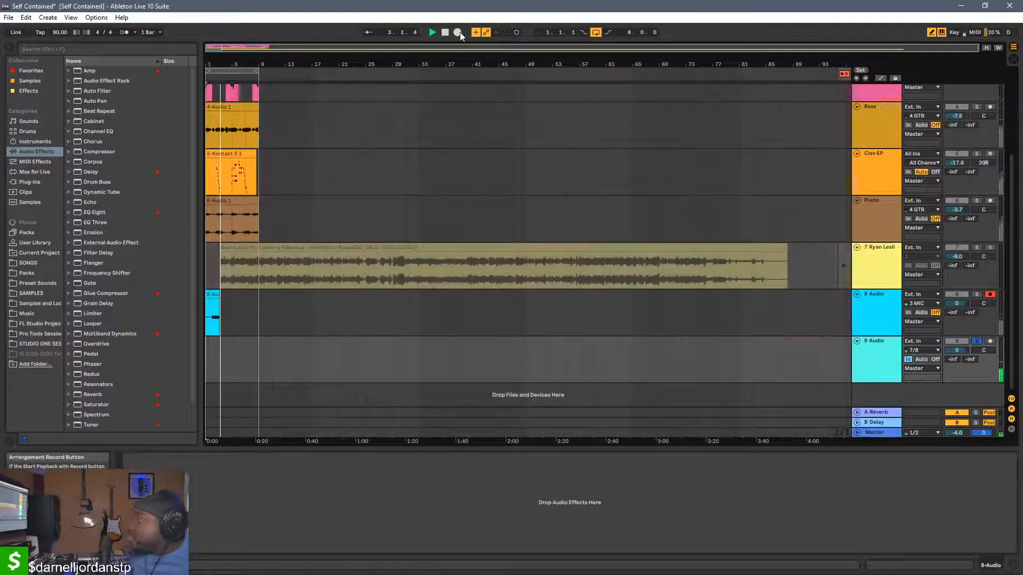
# Play back the newly recorded clip on the 8 Audio track
pyautogui.click(212, 326)
pyautogui.press('space')
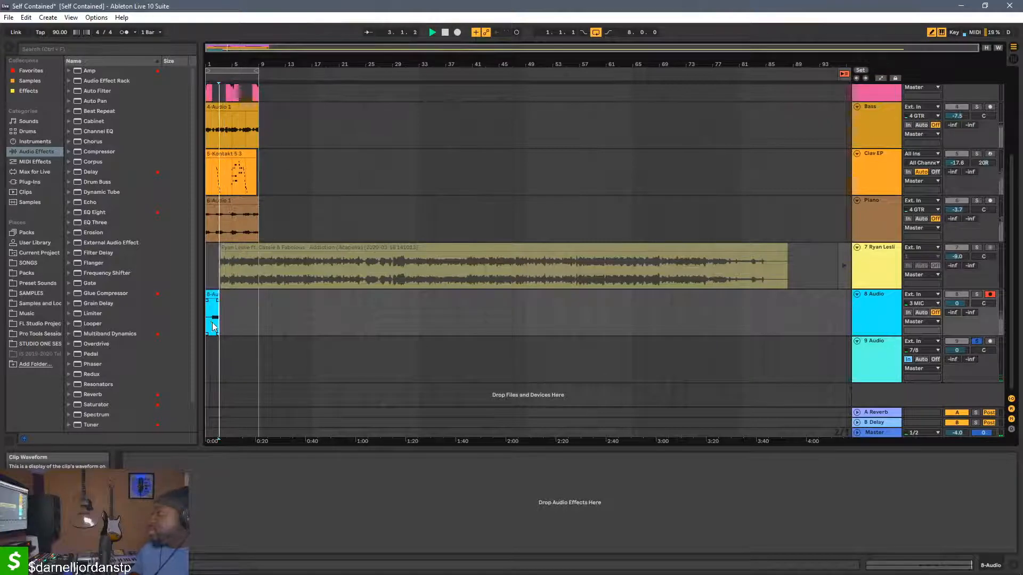
pyautogui.press('space')
pyautogui.press('space')
pyautogui.press('space')
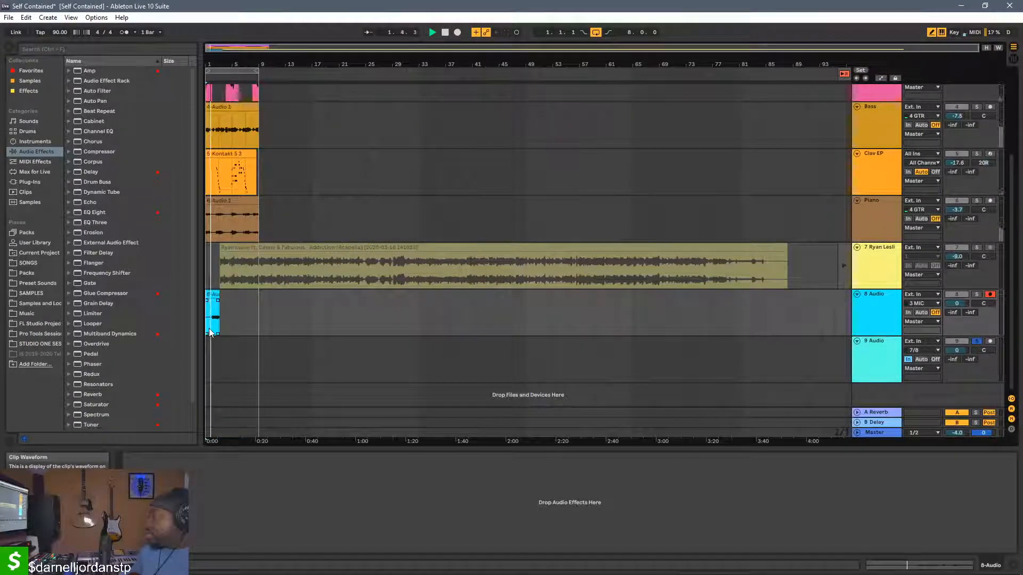
# Set the monitoring of the 9 Audio and 8 Audio tracks to Auto and play the arrangement
pyautogui.click(923, 360)
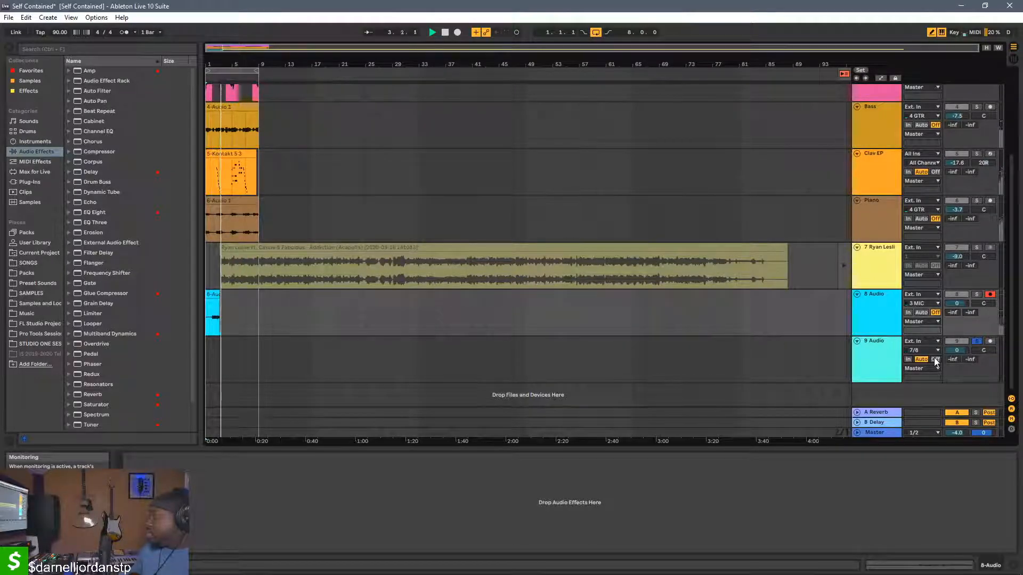
pyautogui.click(922, 313)
pyautogui.press('space')
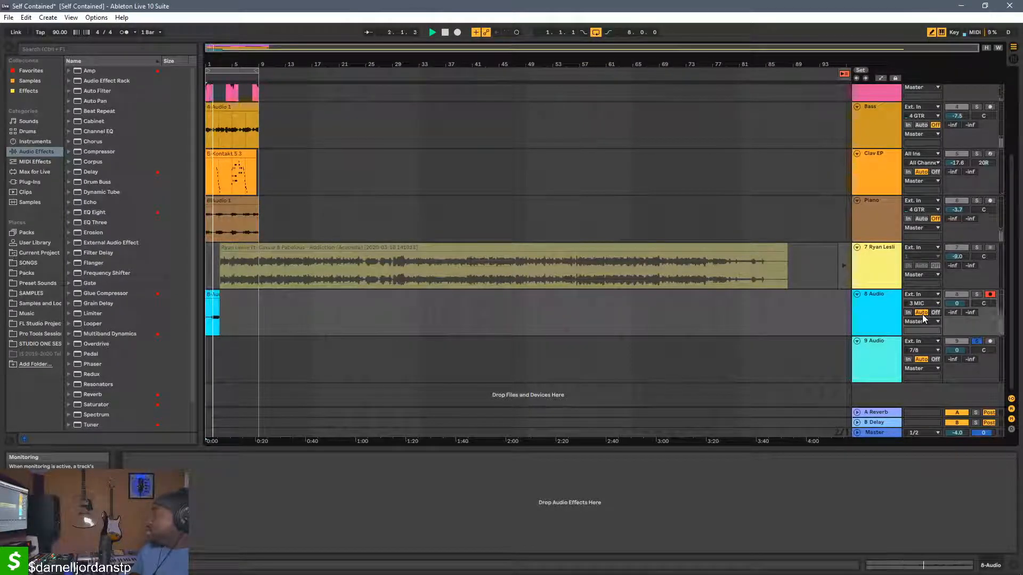
# Solo the 8 Audio track, listen to the recorded take again and delete its clip
pyautogui.click(974, 297)
pyautogui.press('space')
pyautogui.press('space')
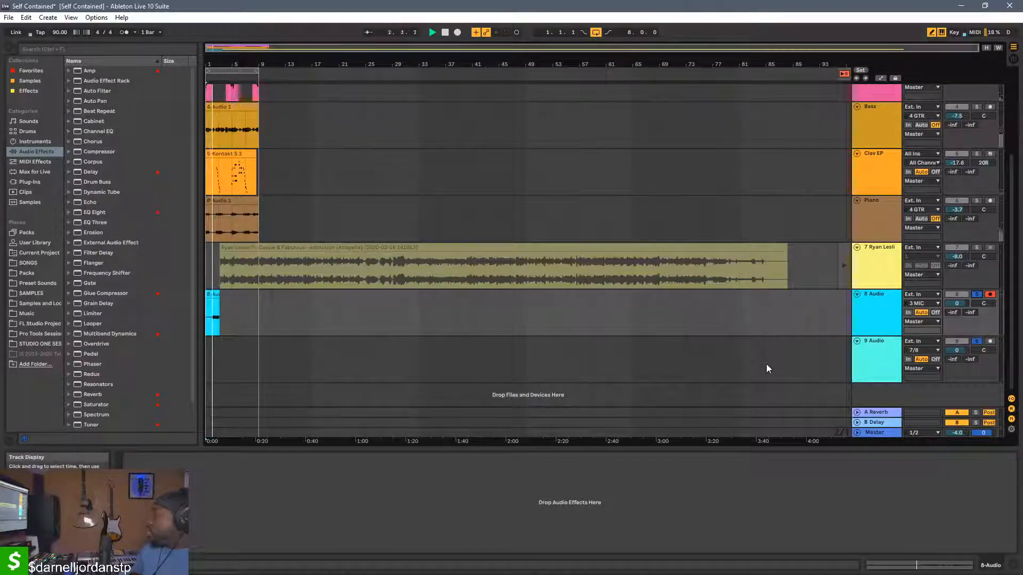
pyautogui.click(207, 303)
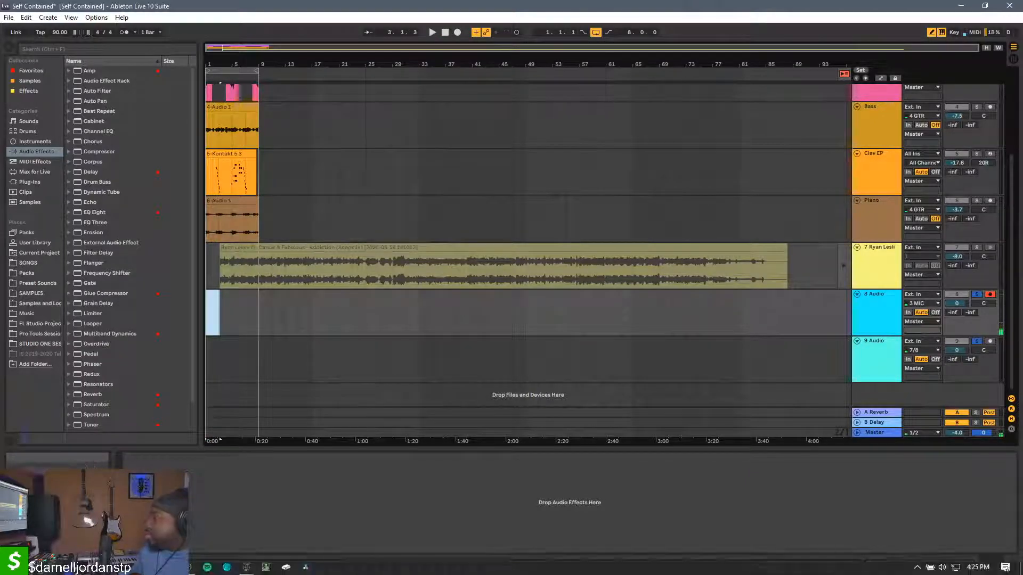
# Switch to M32 Edit, bring up the Fx 3 sends and raise the Fx 3 bus master fader to -6.8 dB
pyautogui.moveTo(247, 567)
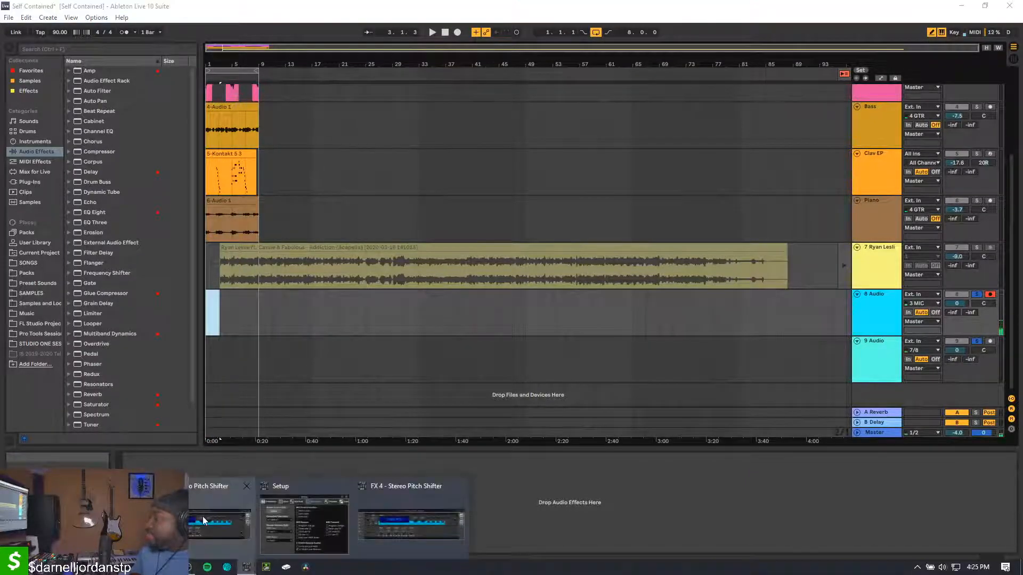
pyautogui.click(377, 533)
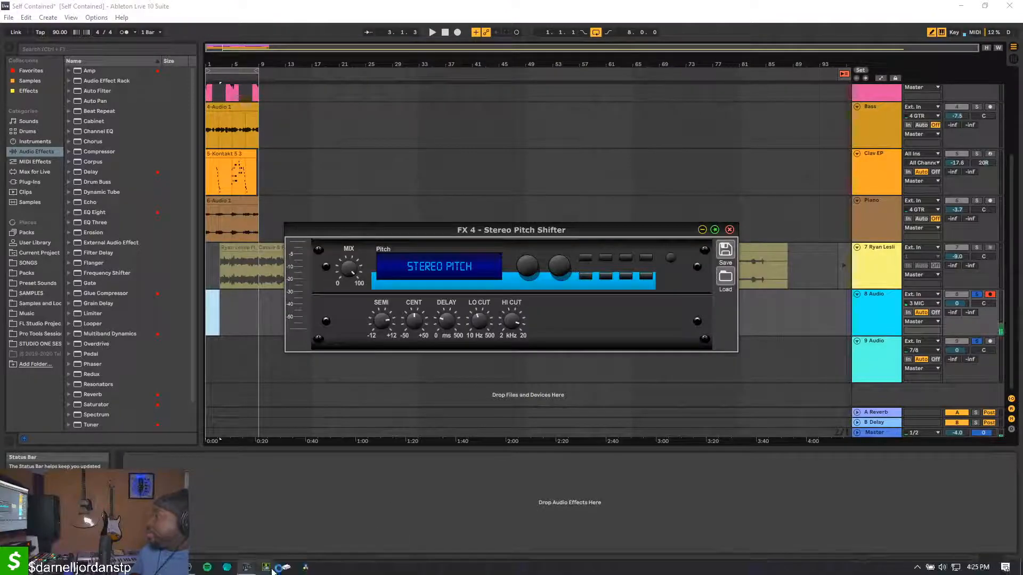
pyautogui.moveTo(246, 568)
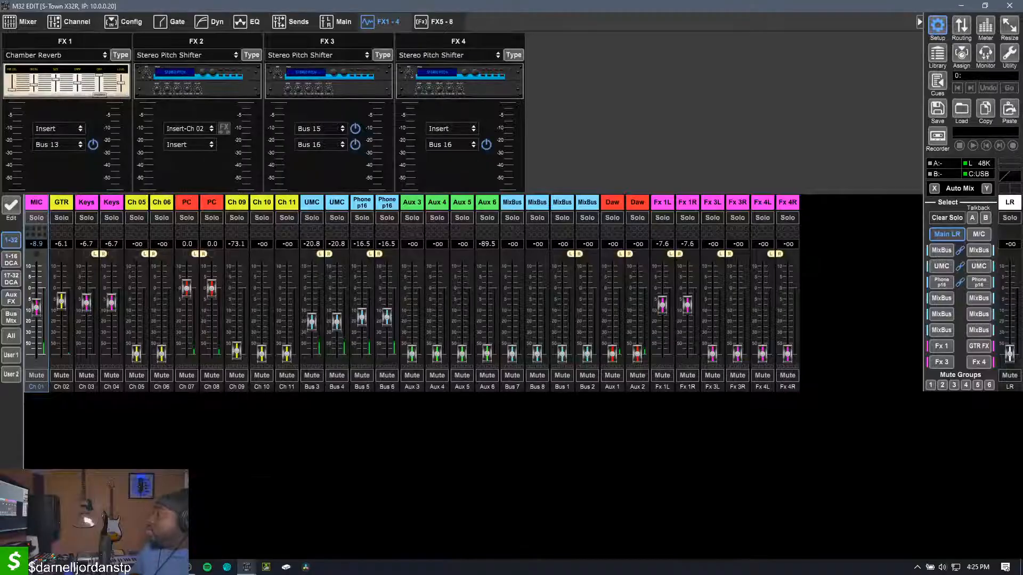
pyautogui.click(274, 529)
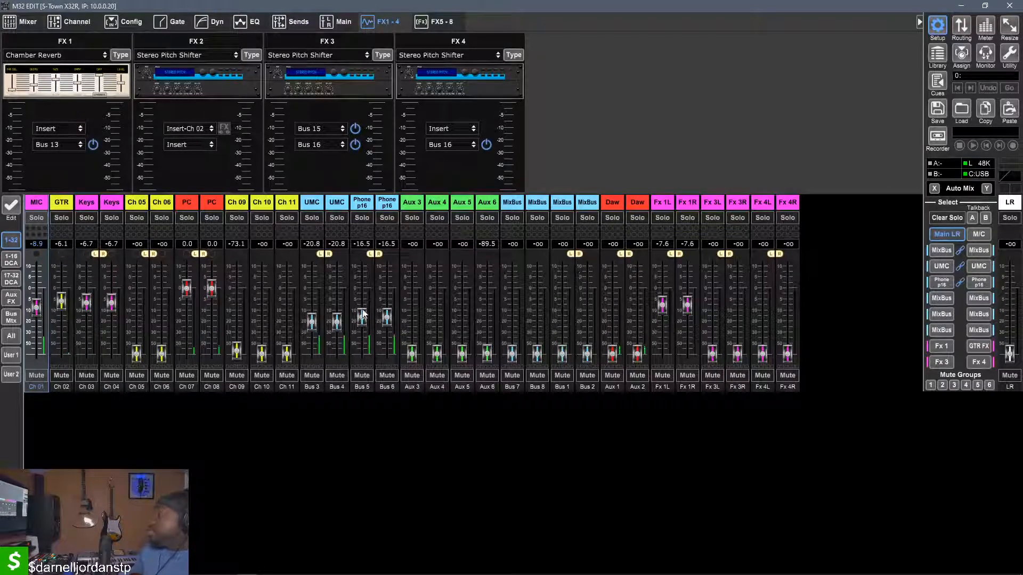
pyautogui.click(941, 361)
pyautogui.moveTo(1009, 352); pyautogui.dragTo(1015, 307)
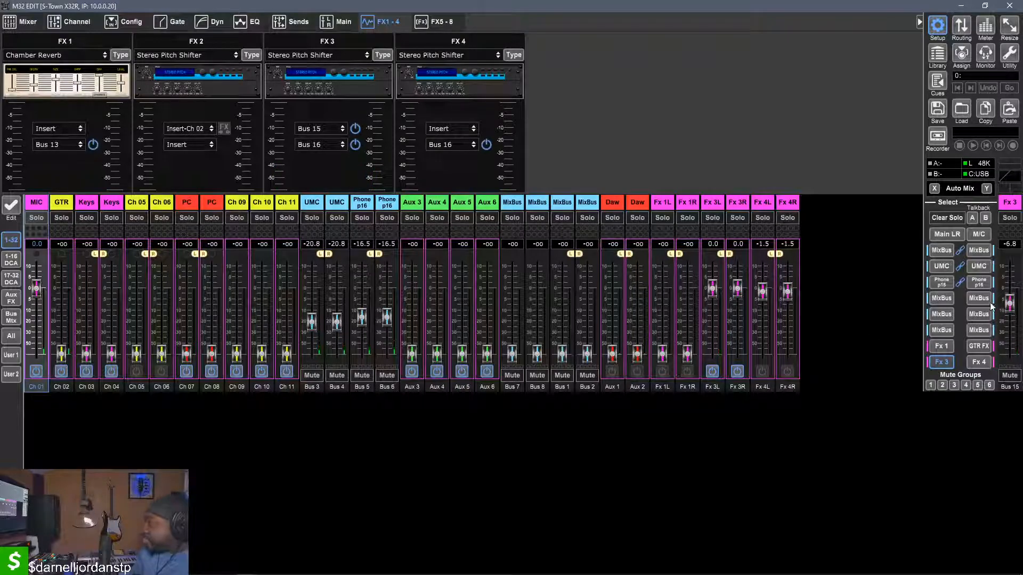
# Switch to Ableton Live, unsolo the 8 Audio track and set the 9 Audio track's monitoring to In
pyautogui.click(169, 567)
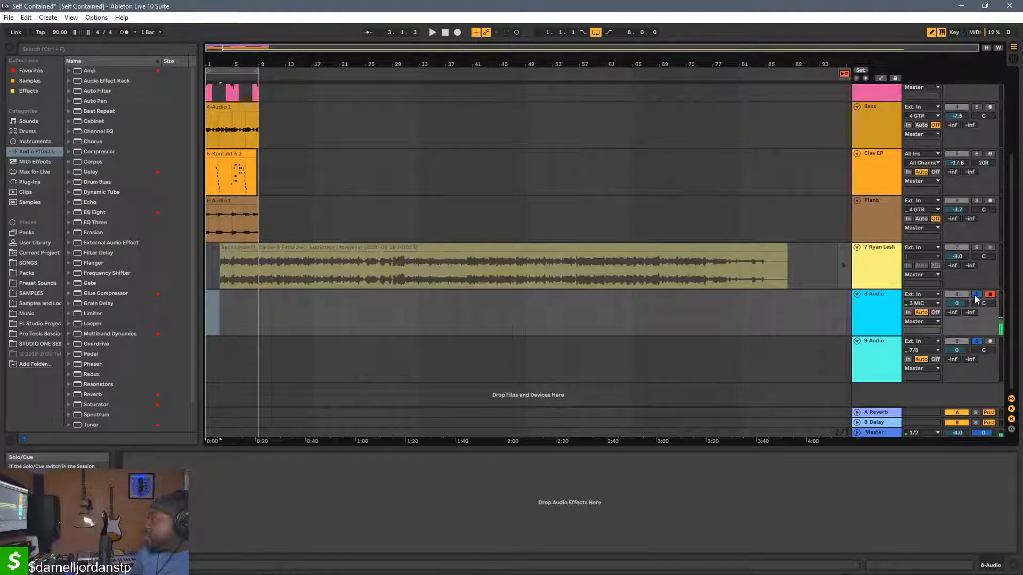
pyautogui.click(907, 359)
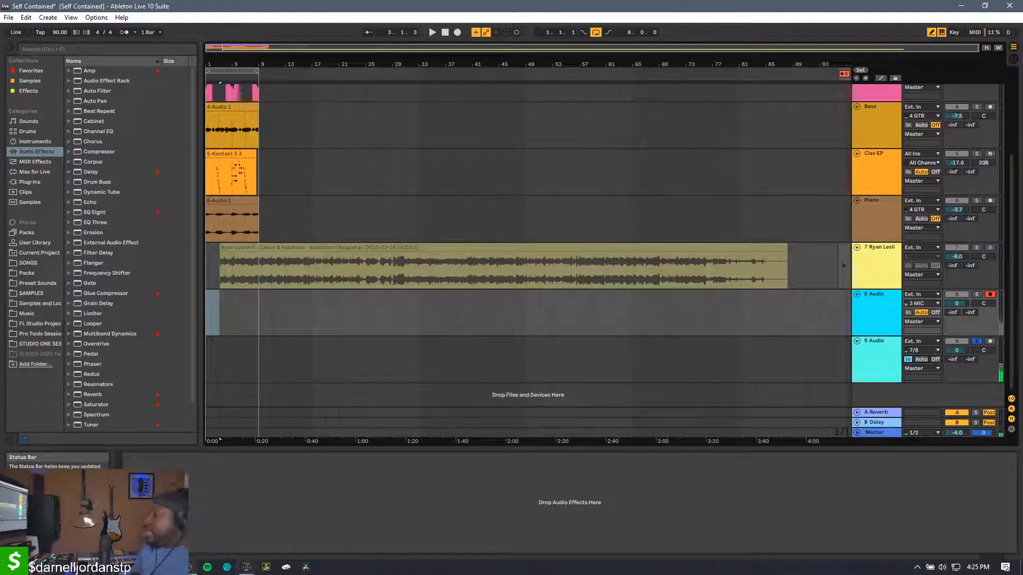
pyautogui.click(188, 568)
pyautogui.click(188, 568)
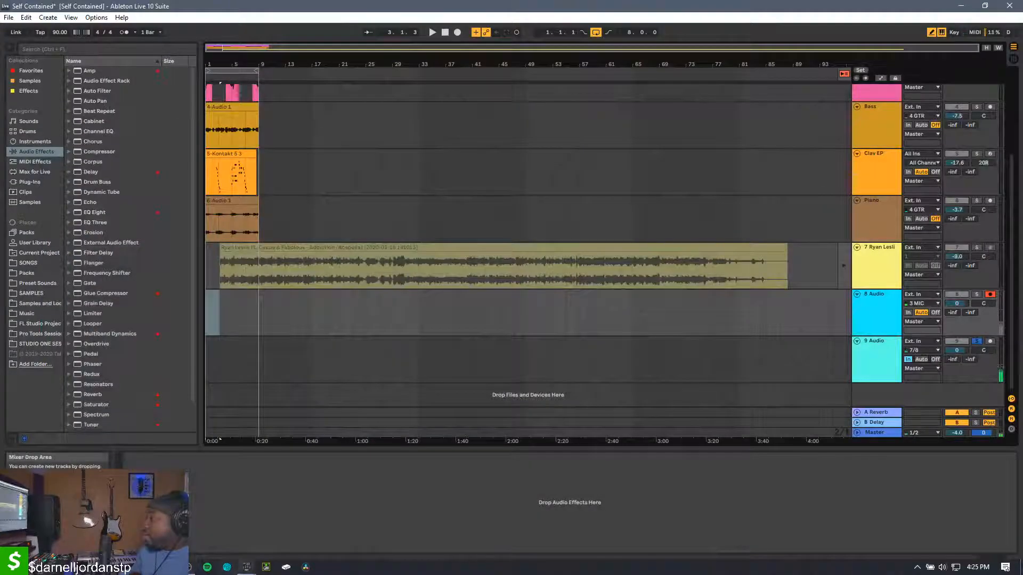
# In M32 Edit's Ultranet routing, set the default signal tap to Pre Fader and apply it to the Fx 3 and Fx 4 outputs
pyautogui.moveTo(245, 569)
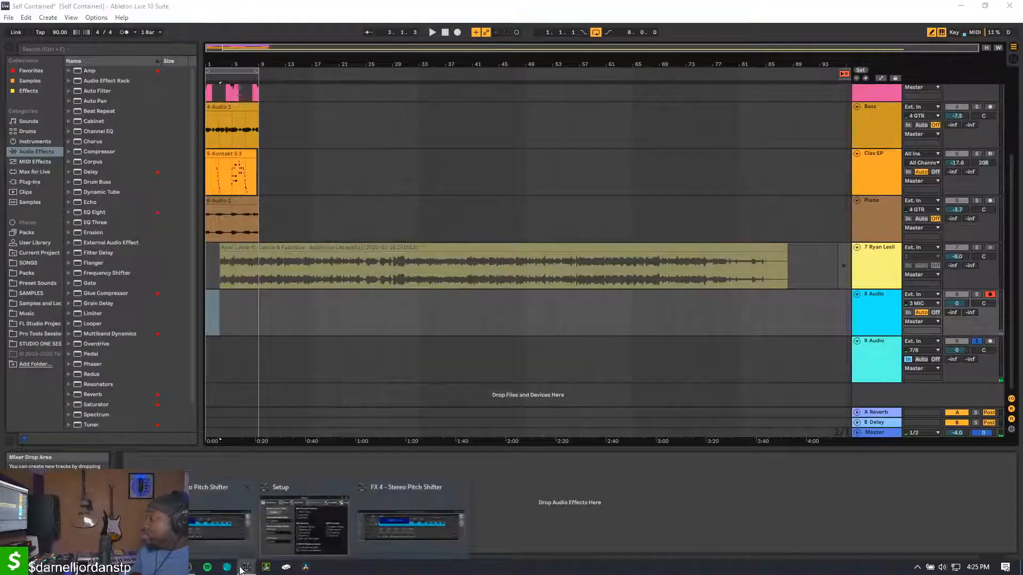
pyautogui.click(107, 524)
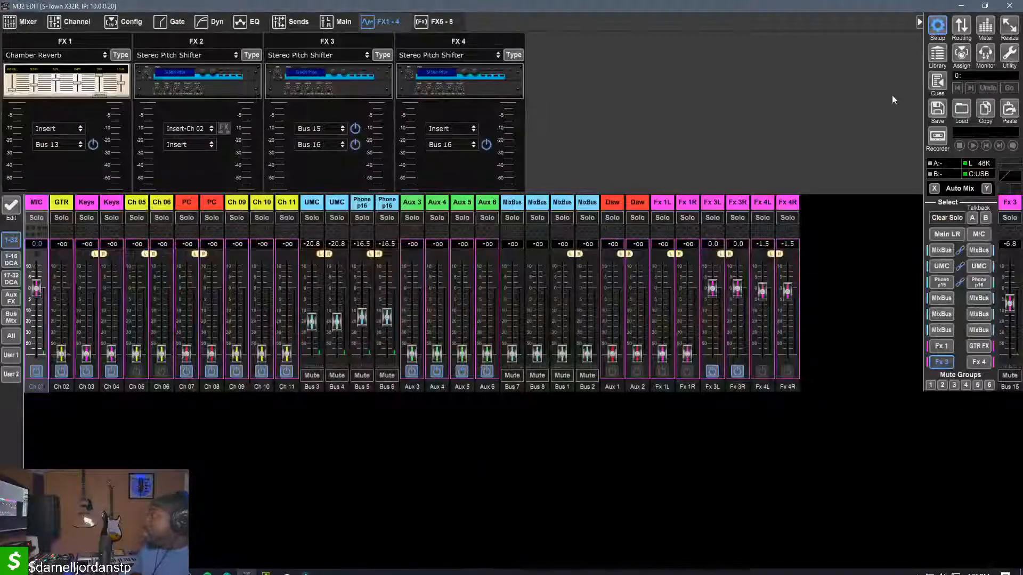
pyautogui.click(962, 27)
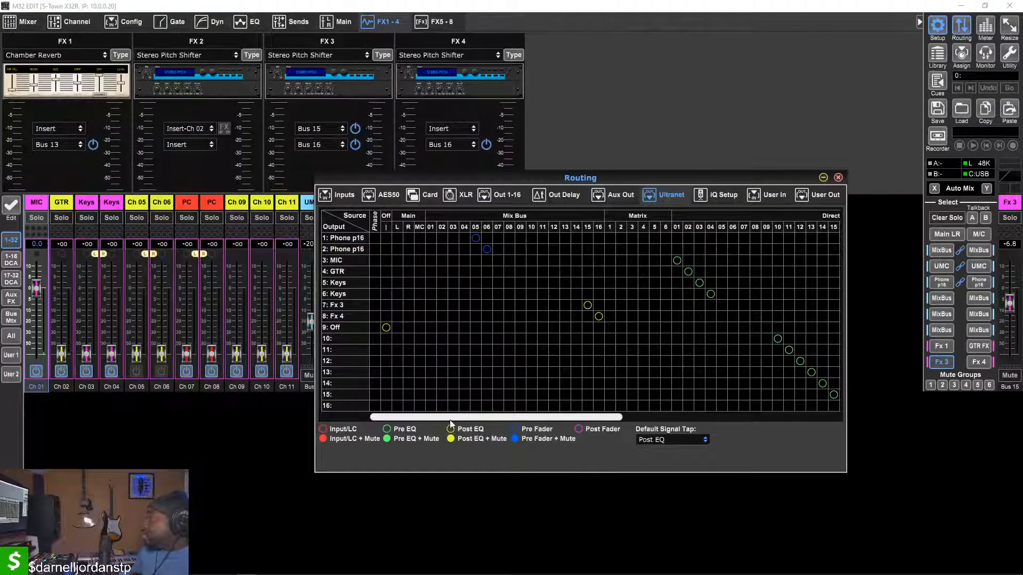
pyautogui.moveTo(445, 418); pyautogui.dragTo(396, 444)
pyautogui.moveTo(292, 443); pyautogui.dragTo(502, 426)
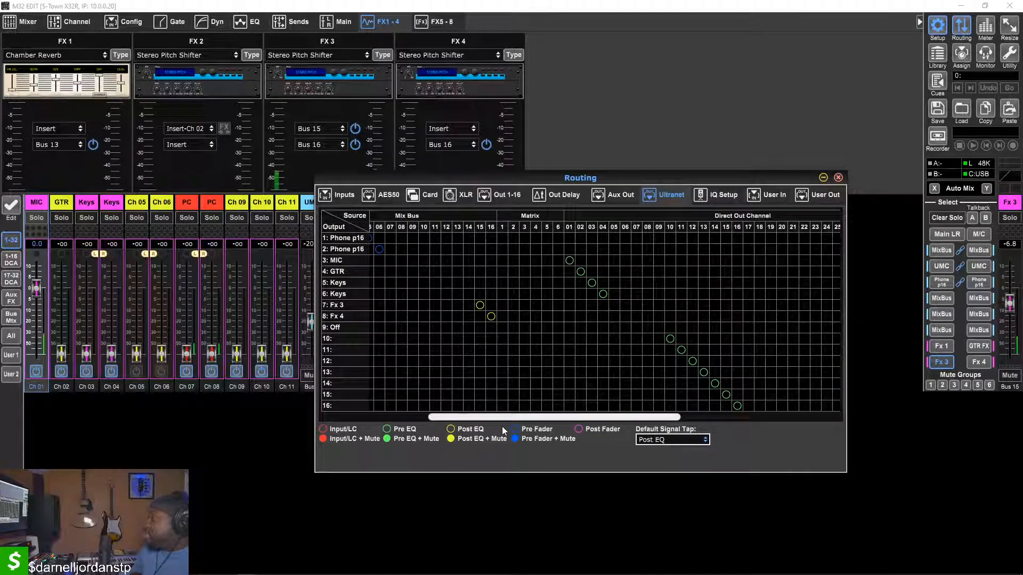
pyautogui.click(665, 441)
pyautogui.click(663, 406)
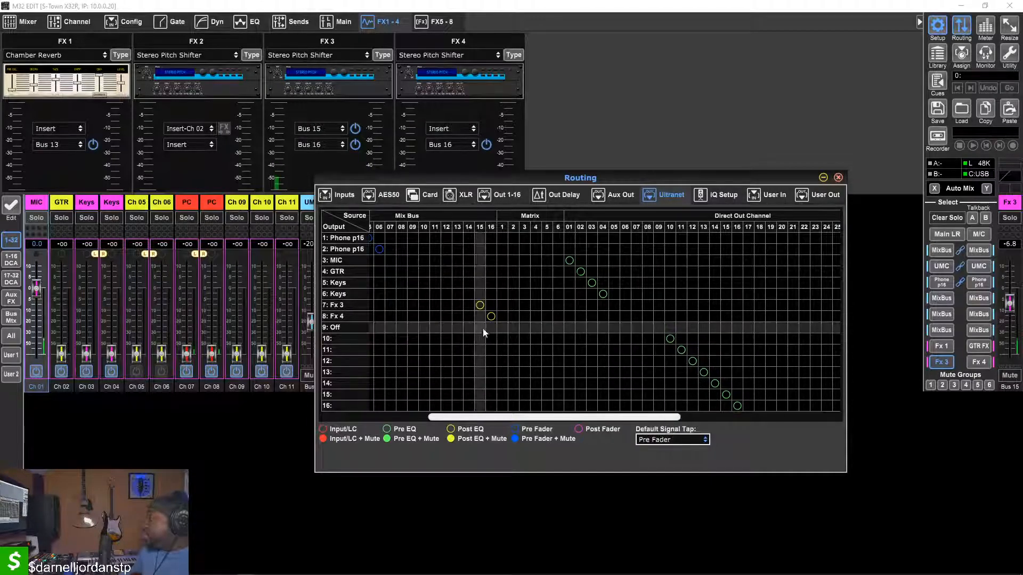
pyautogui.click(489, 318)
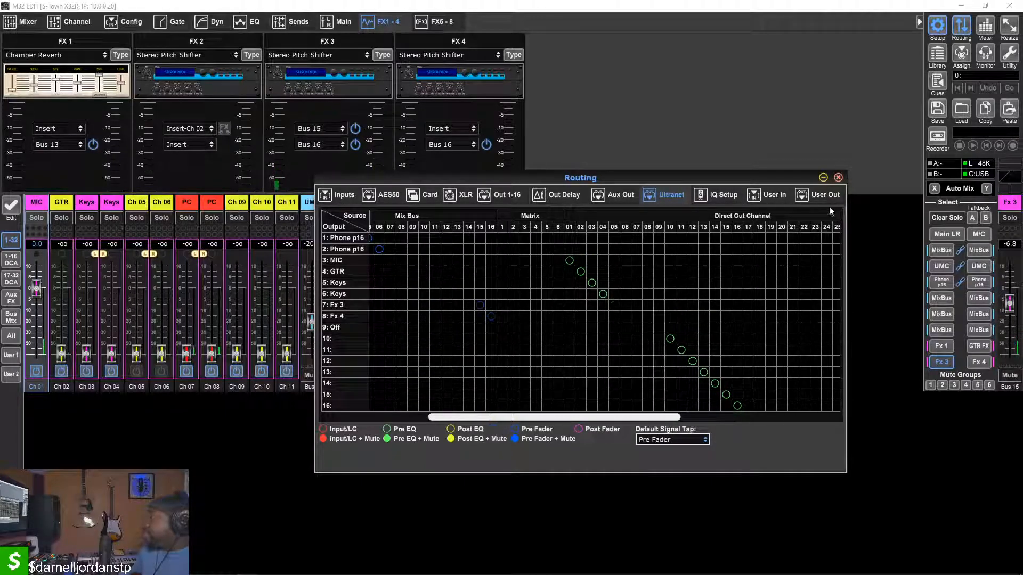
pyautogui.click(839, 178)
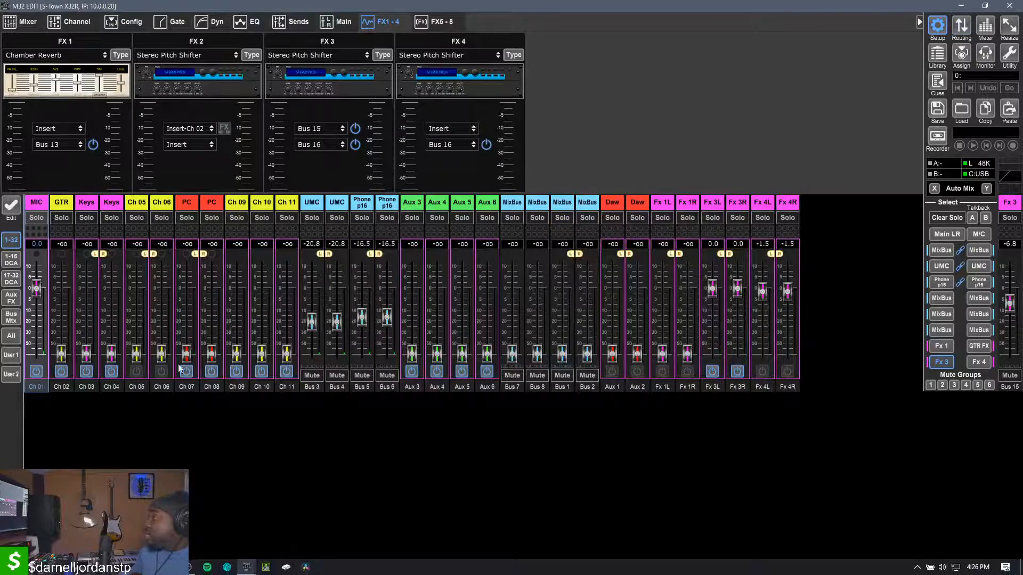
# Set the MIC channel's send to Fx 3 at +0.8 dB and its Main LR fader at -3.3 dB
pyautogui.moveTo(31, 312); pyautogui.dragTo(36, 286)
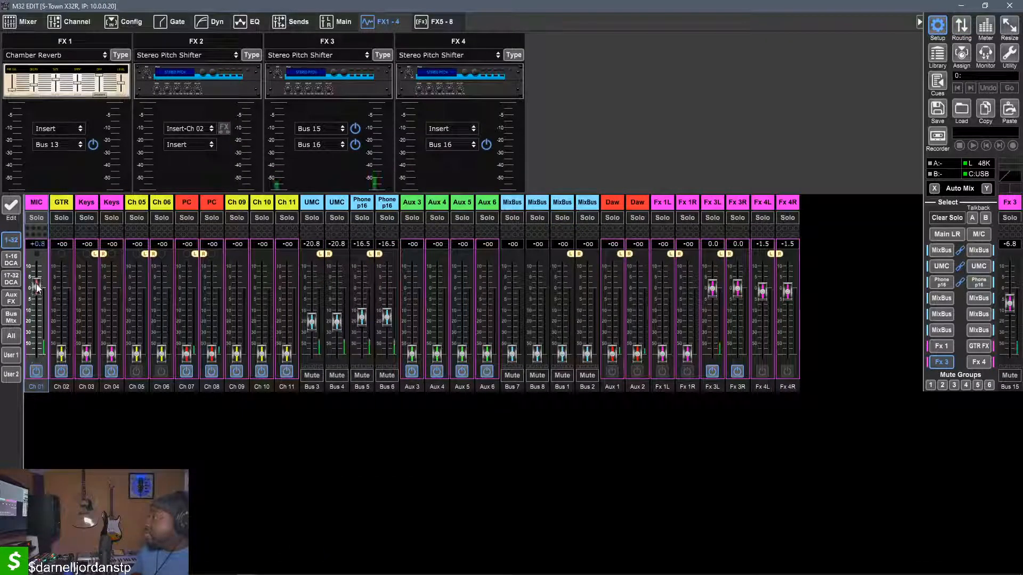
pyautogui.click(946, 362)
pyautogui.moveTo(37, 298)
pyautogui.mouseDown()
pyautogui.moveTo(35, 365)
pyautogui.moveTo(38, 303)
pyautogui.moveTo(47, 361)
pyautogui.moveTo(47, 301)
pyautogui.mouseUp()
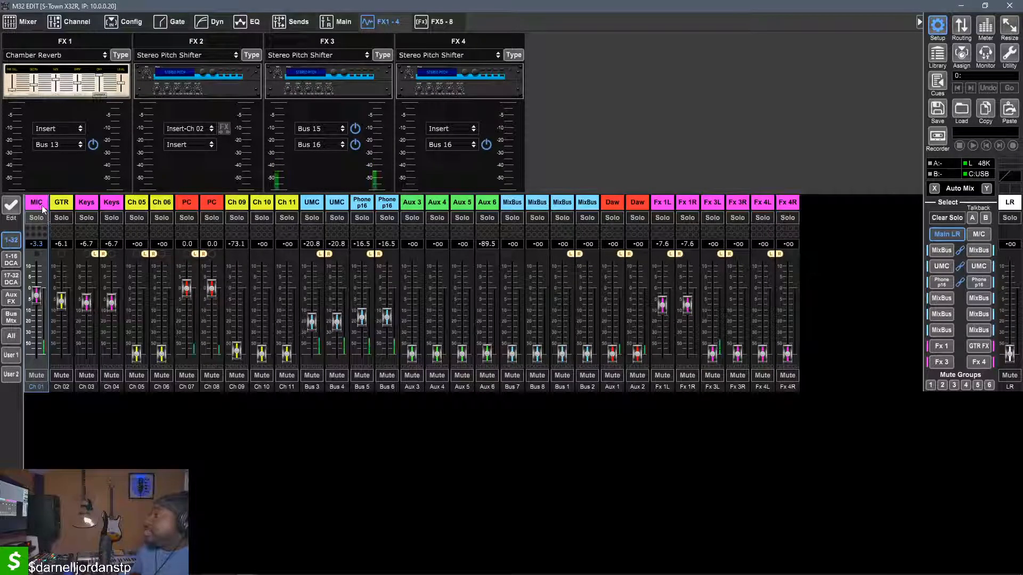
# Show the MIC channel's overview and pull the Fx 3L return's fader fully down
pyautogui.click(77, 24)
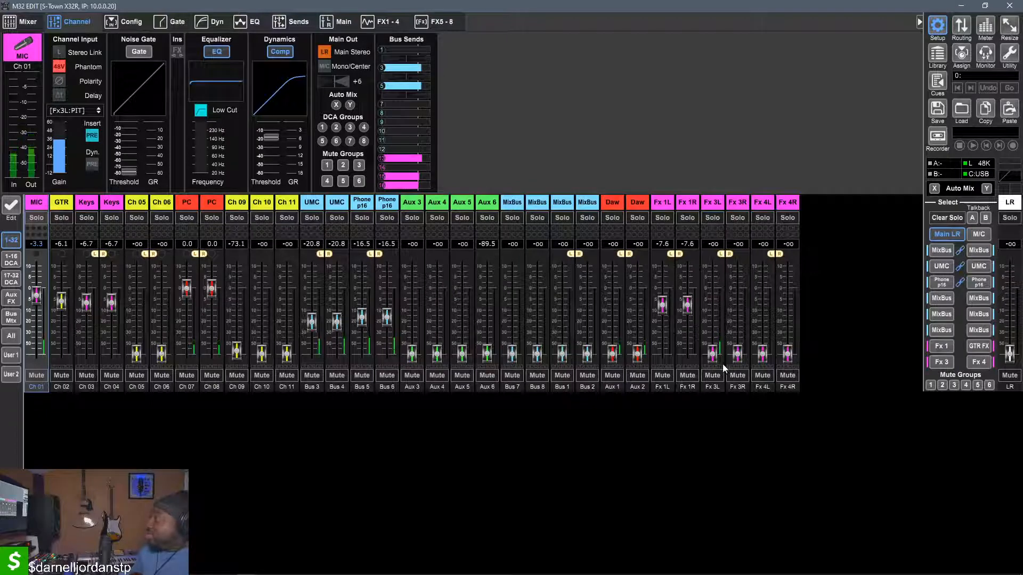
pyautogui.moveTo(712, 352); pyautogui.dragTo(698, 388)
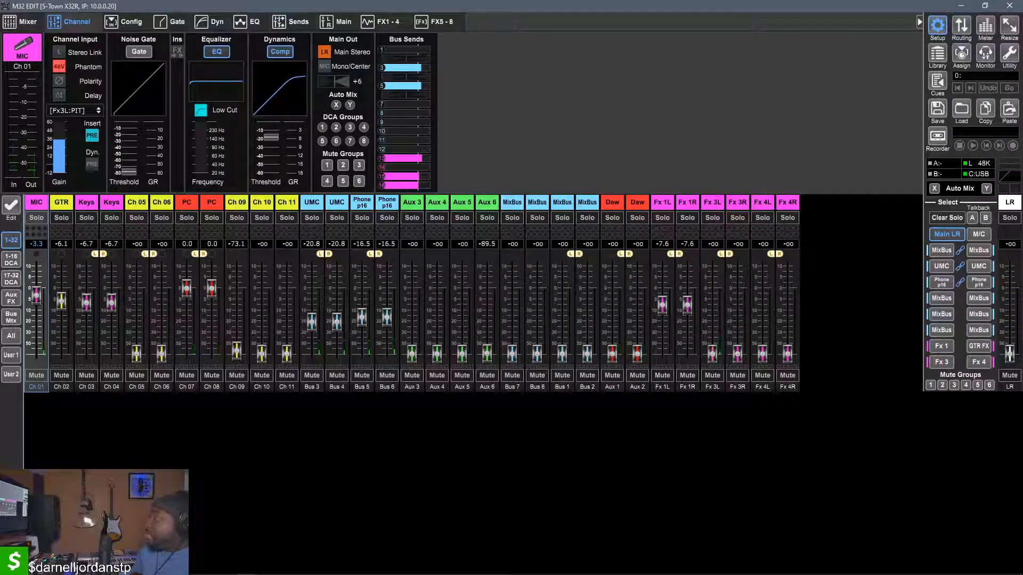
# Switch to Ableton Live and arm the 9 Audio track for recording alongside the 8 Audio track
pyautogui.click(179, 567)
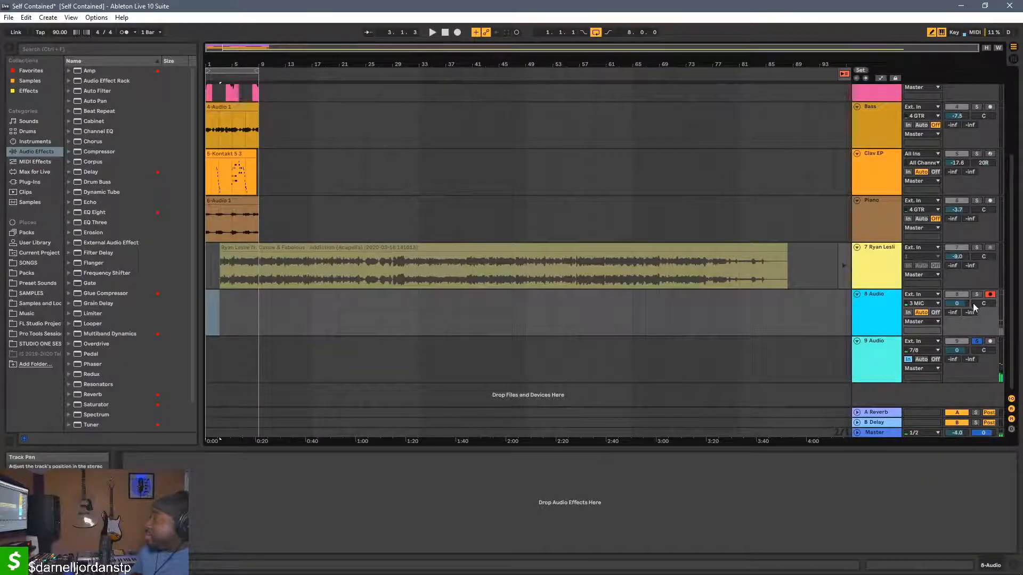
pyautogui.click(990, 343)
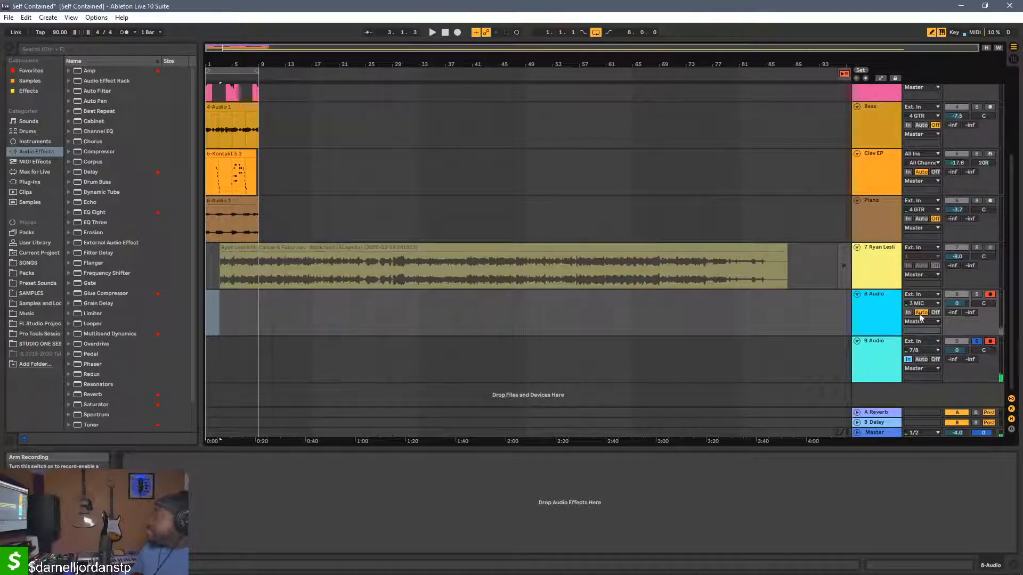
# Record a short take on the armed 8 Audio and 9 Audio tracks, stop it, and solo 8 Audio
pyautogui.click(444, 32)
pyautogui.click(459, 35)
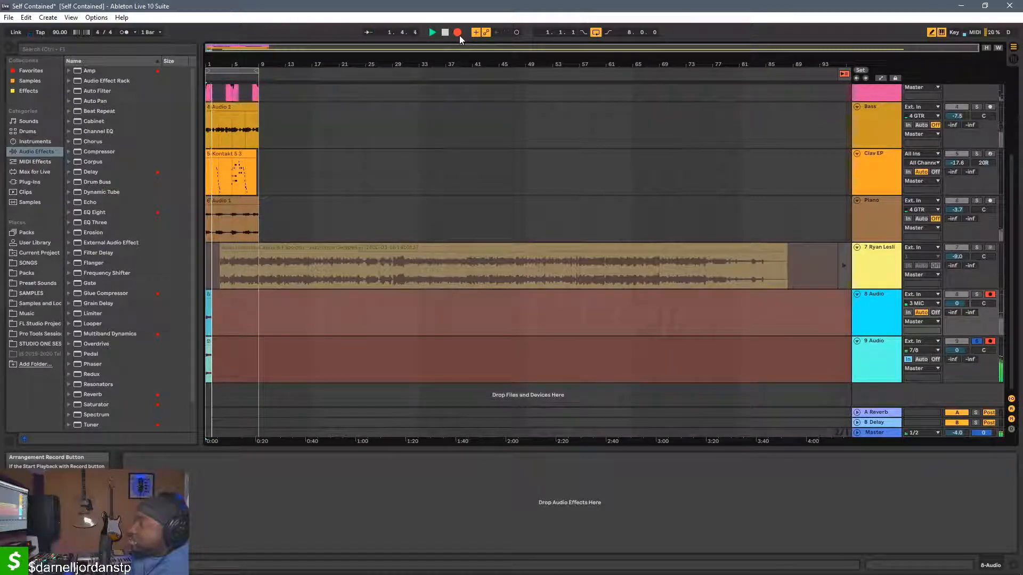
pyautogui.press('space')
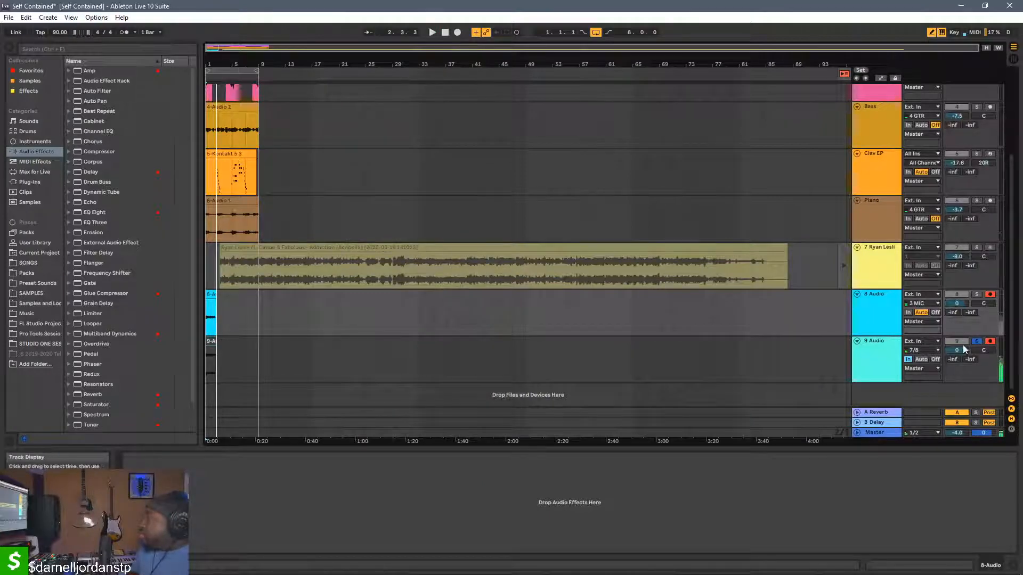
pyautogui.click(977, 295)
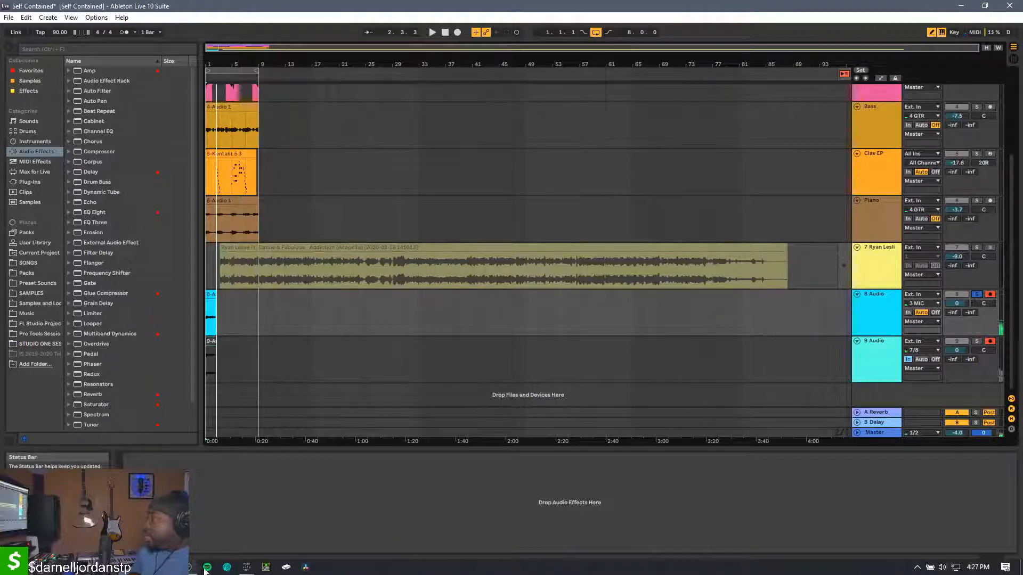
# Switch to M32 Edit and pull the Fx 1 return and MIC faders fully down in the Main LR mix
pyautogui.moveTo(246, 567)
pyautogui.click(209, 495)
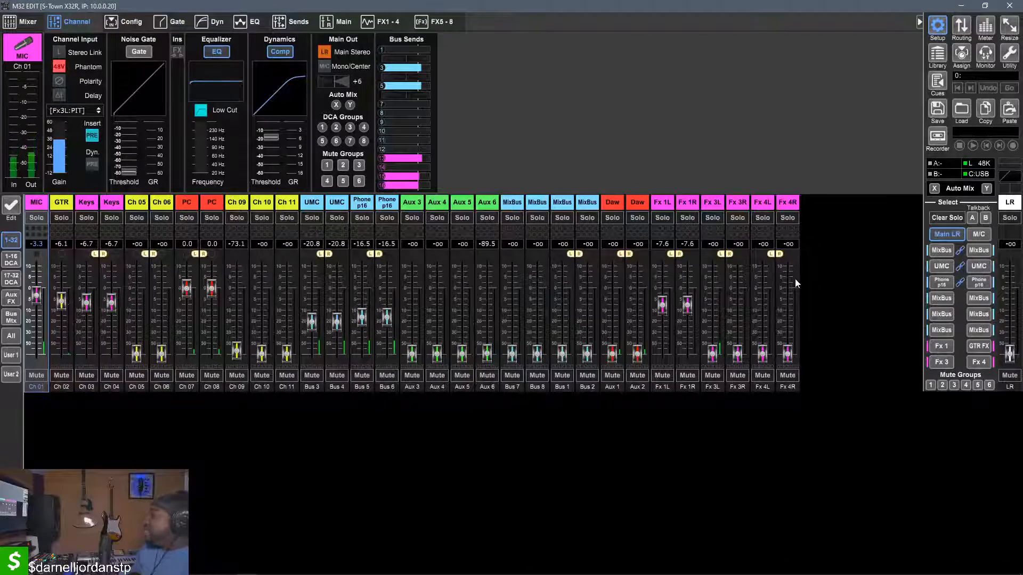
pyautogui.moveTo(687, 302); pyautogui.dragTo(686, 344)
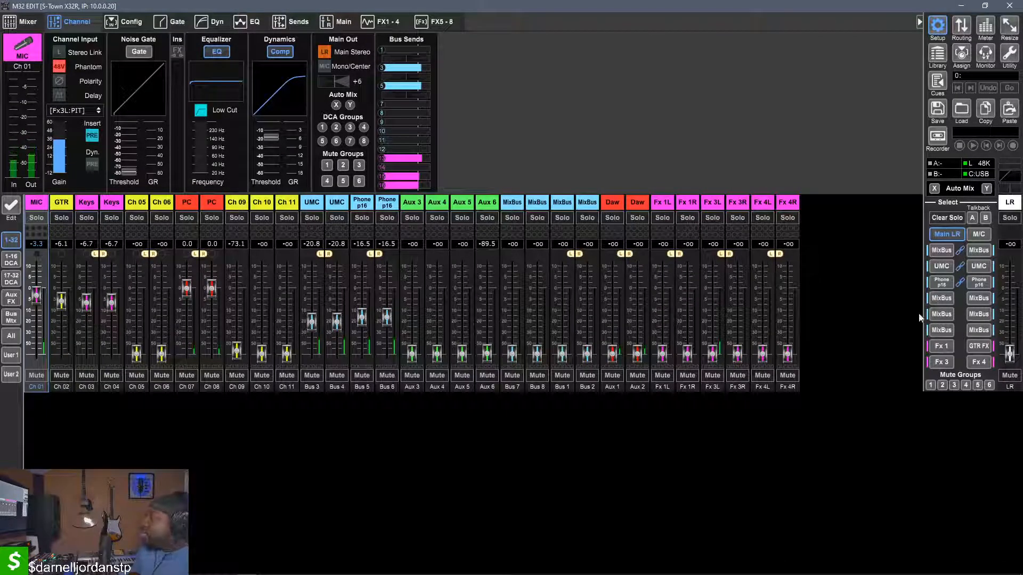
pyautogui.click(951, 363)
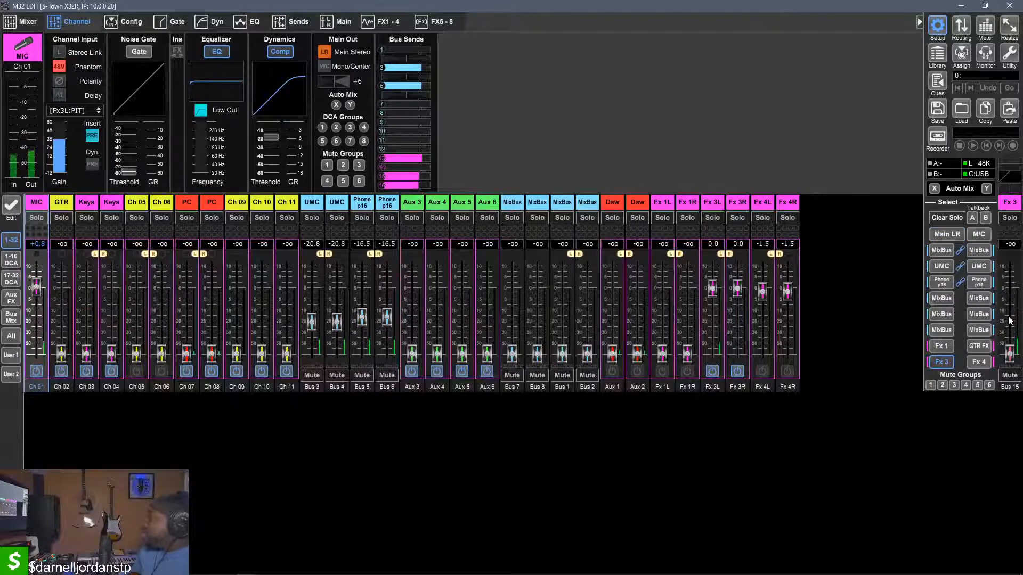
pyautogui.click(941, 365)
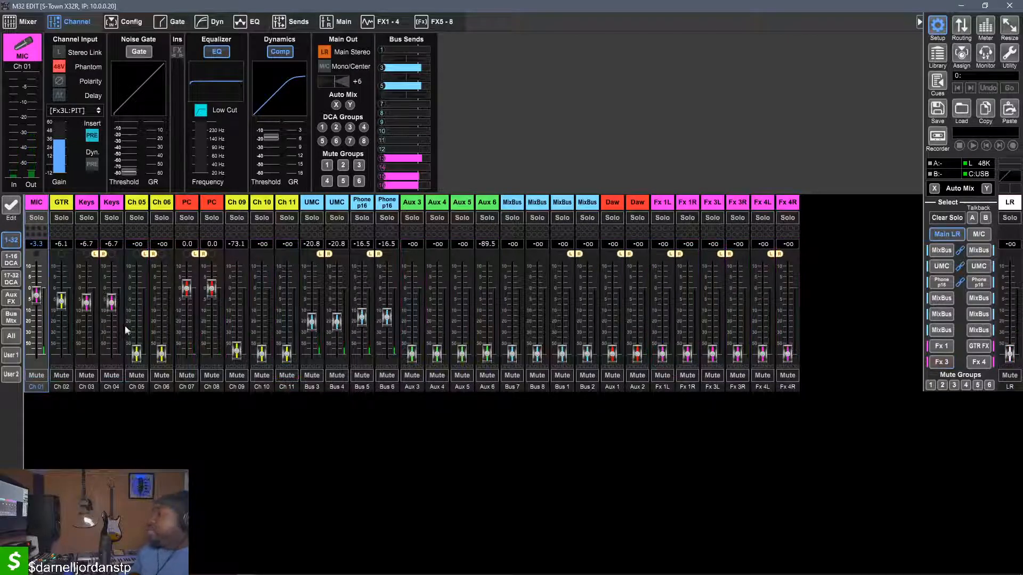
pyautogui.doubleClick(38, 308)
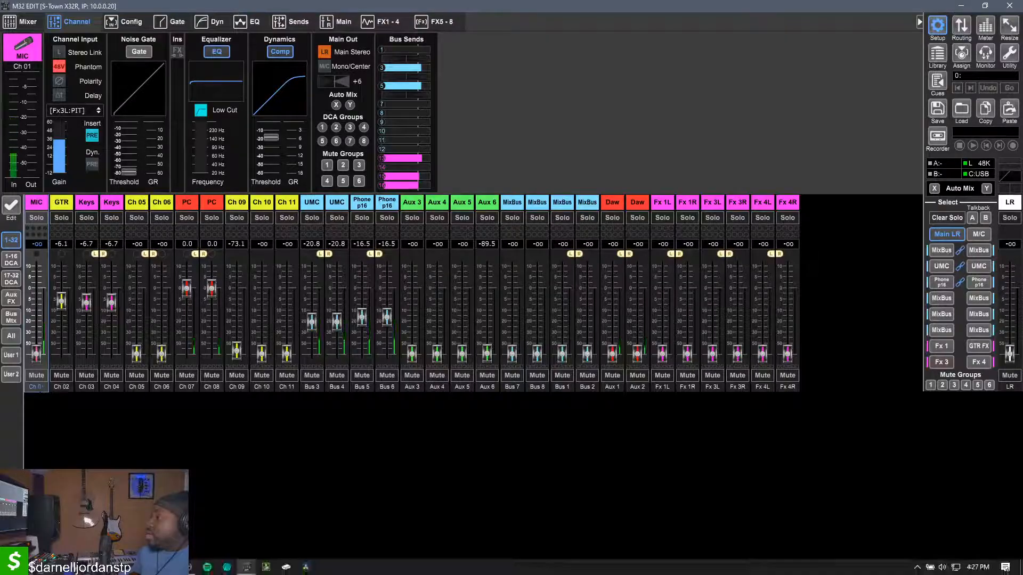
# Switch to Ableton Live, set 9 Audio's monitoring to Auto, and play back its recorded take with the track soloed
pyautogui.click(168, 567)
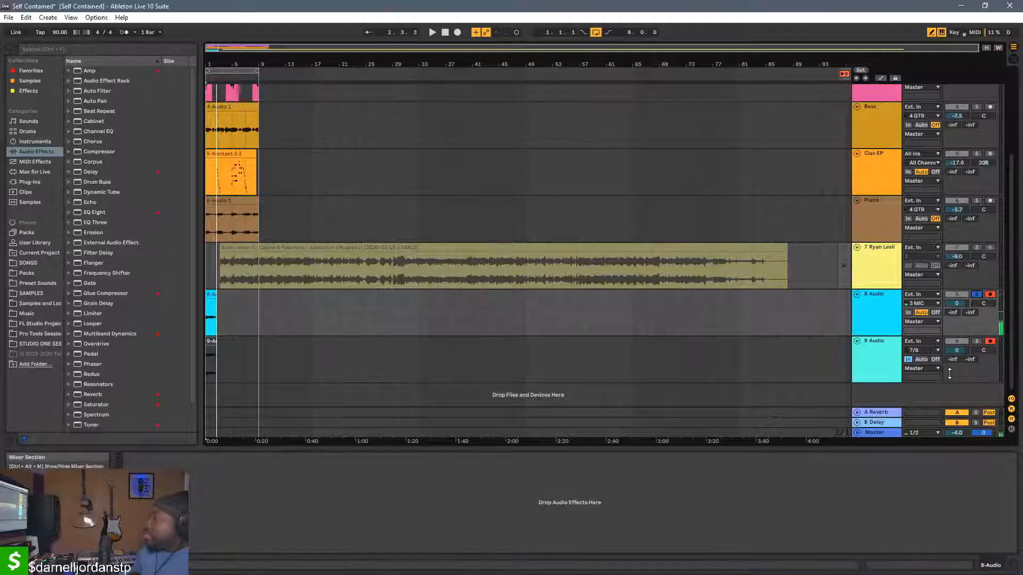
pyautogui.press('space')
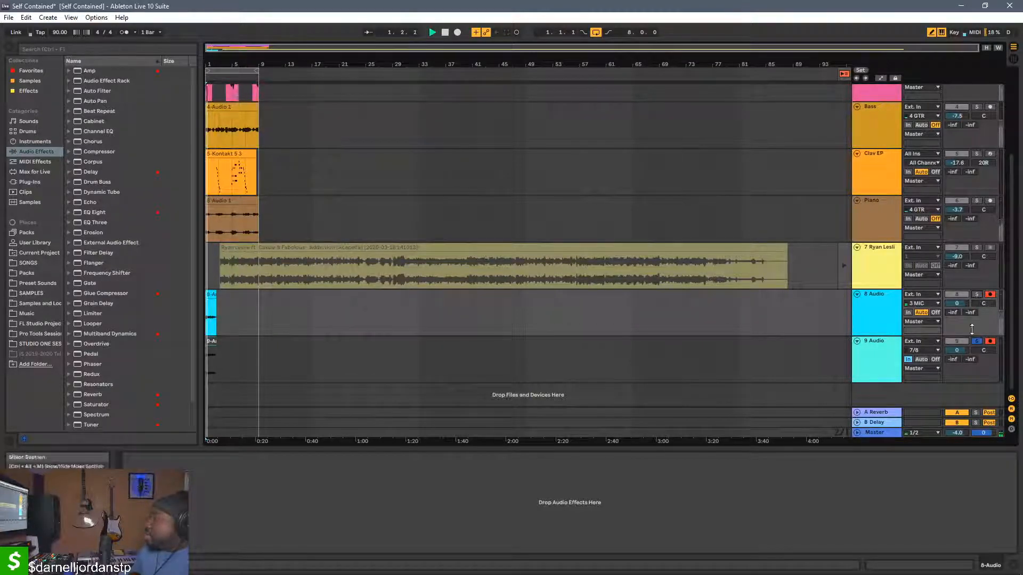
pyautogui.click(923, 361)
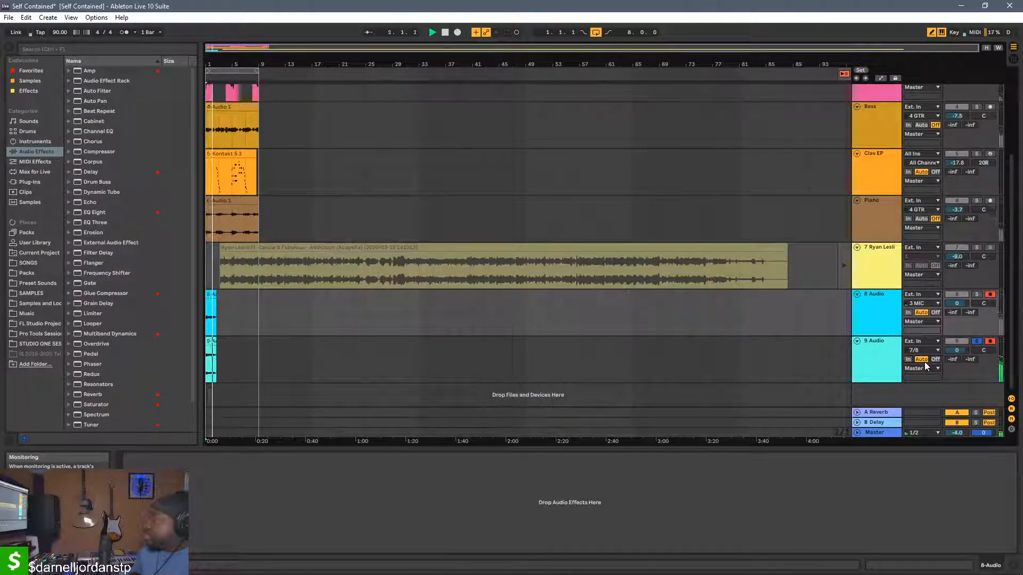
pyautogui.scroll(1, 925, 362)
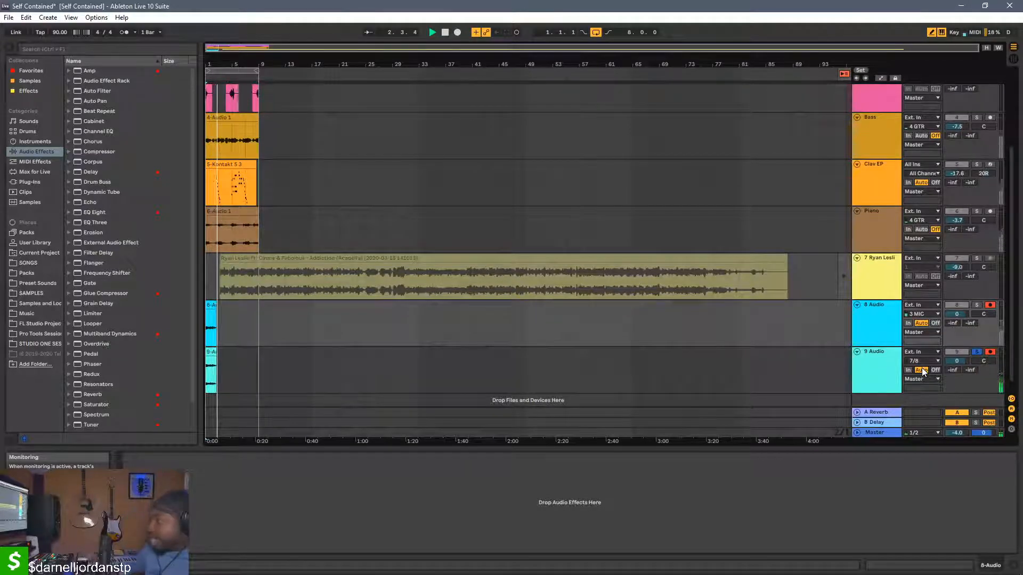
pyautogui.press('space')
pyautogui.press('space')
pyautogui.press('space')
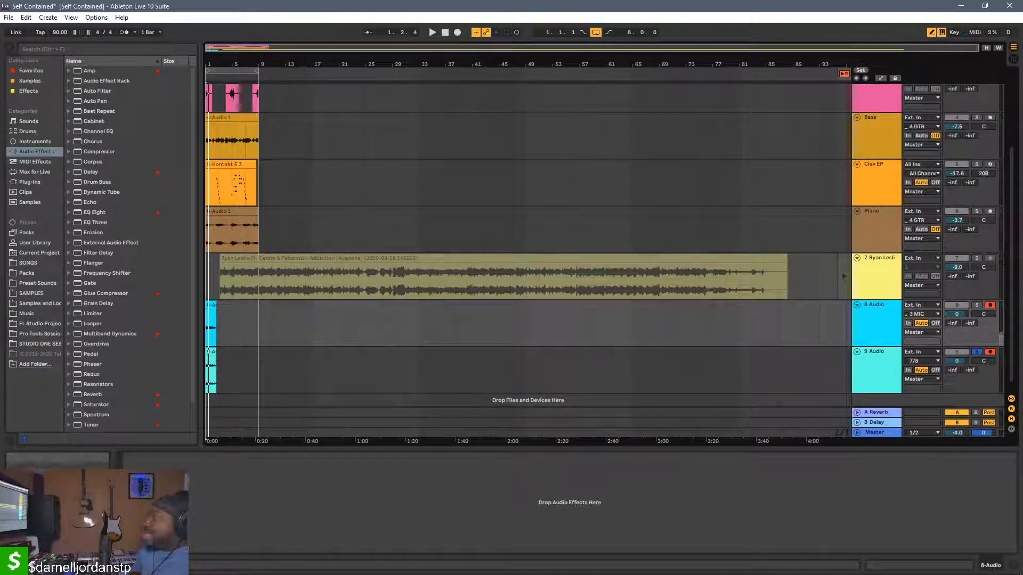
pyautogui.moveTo(165, 574)
pyautogui.press('space')
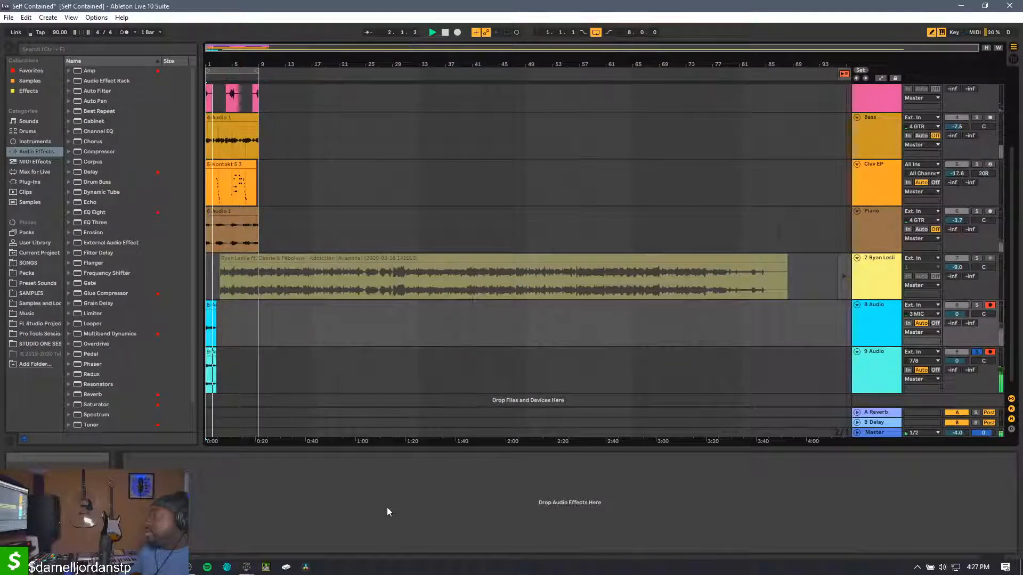
pyautogui.press('space')
# Switch to OBS to check the stream chat, and return to M32 Edit
pyautogui.moveTo(197, 573)
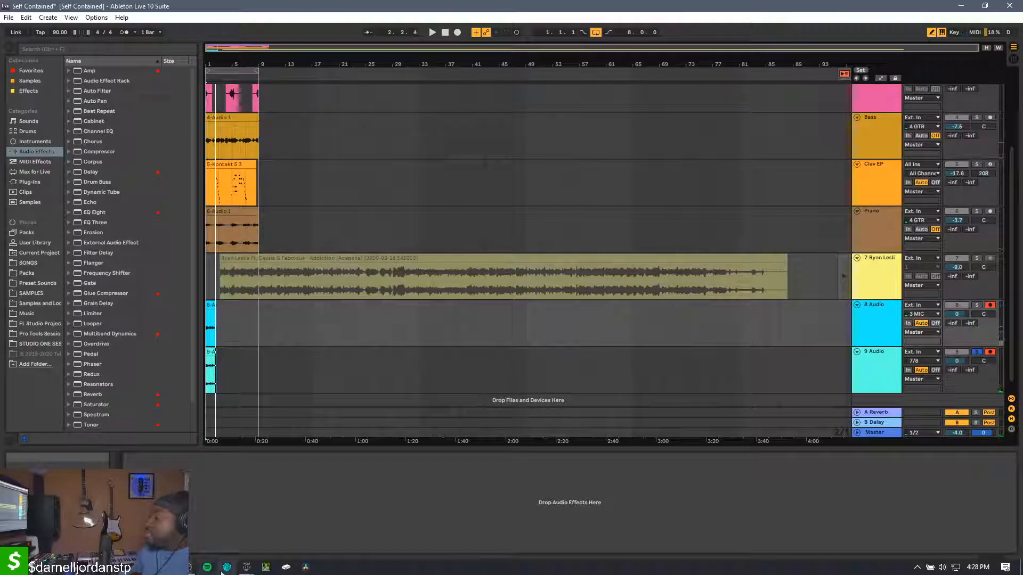
pyautogui.click(191, 568)
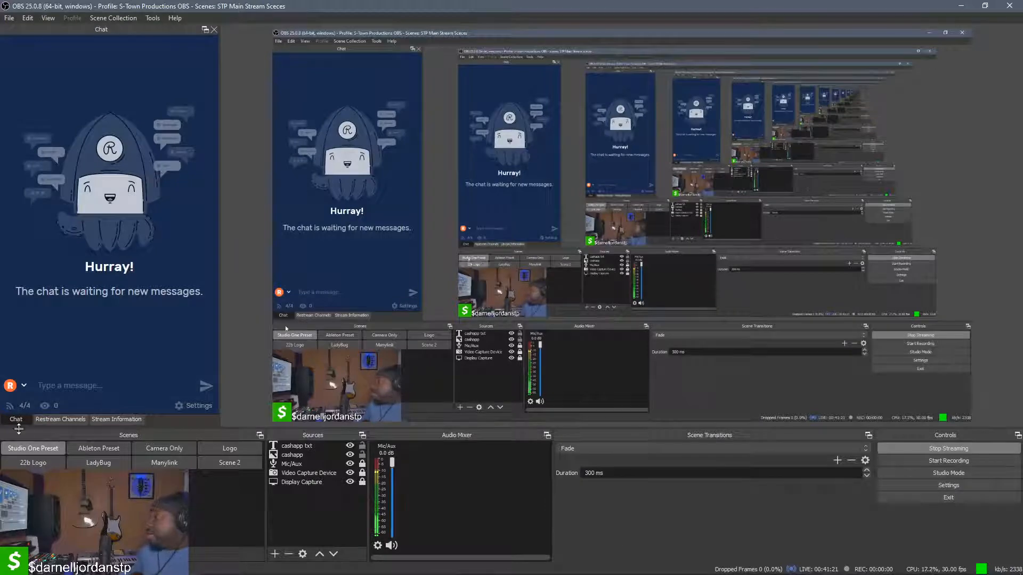
pyautogui.click(246, 568)
pyautogui.click(106, 526)
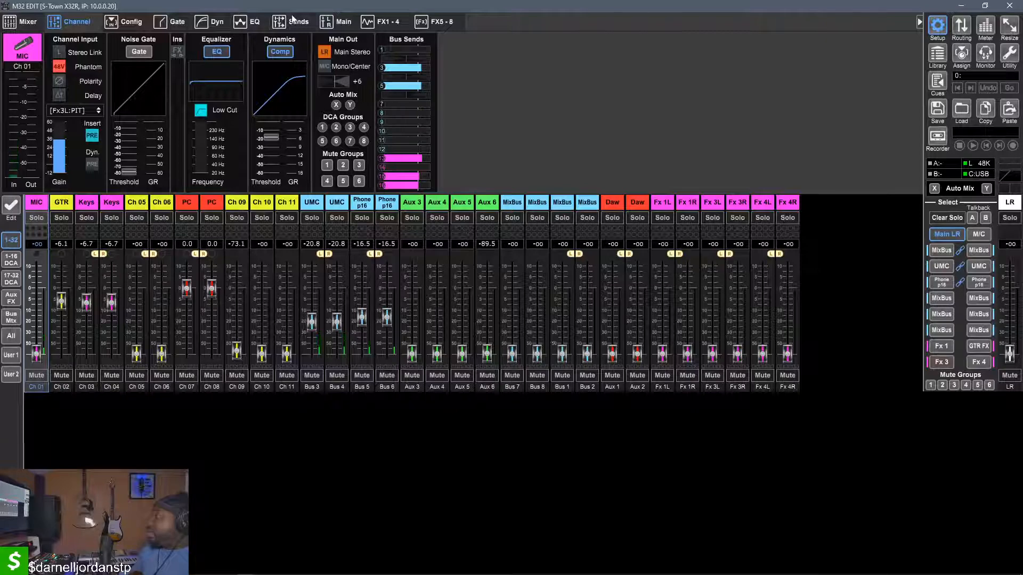
# Examine the FX 1-4 and FX 5-8 slot assignments, the MIC channel's bus sends, and the FX 3 and FX 4 Stereo Pitch Shifter settings
pyautogui.click(387, 24)
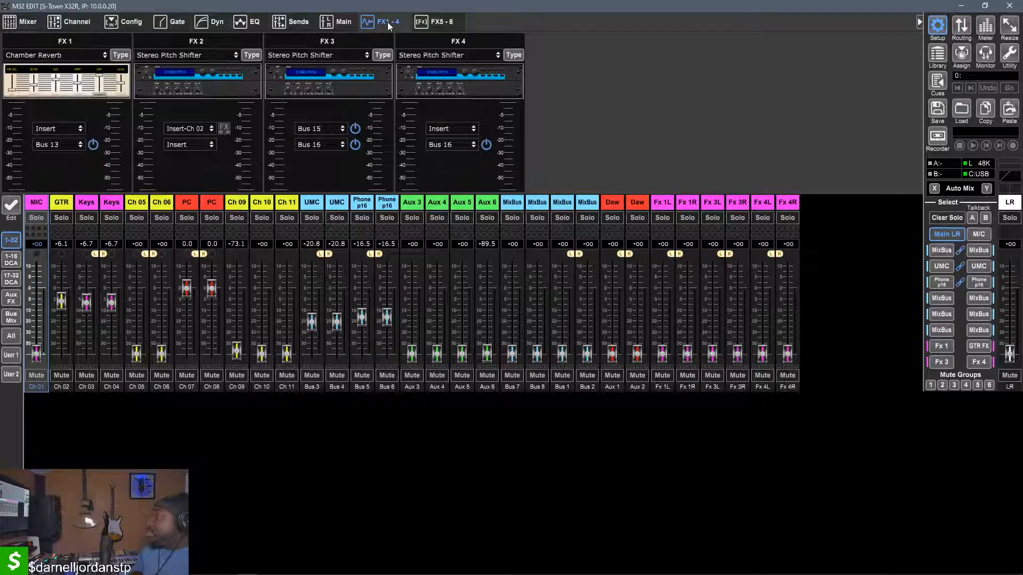
pyautogui.click(29, 22)
pyautogui.click(53, 22)
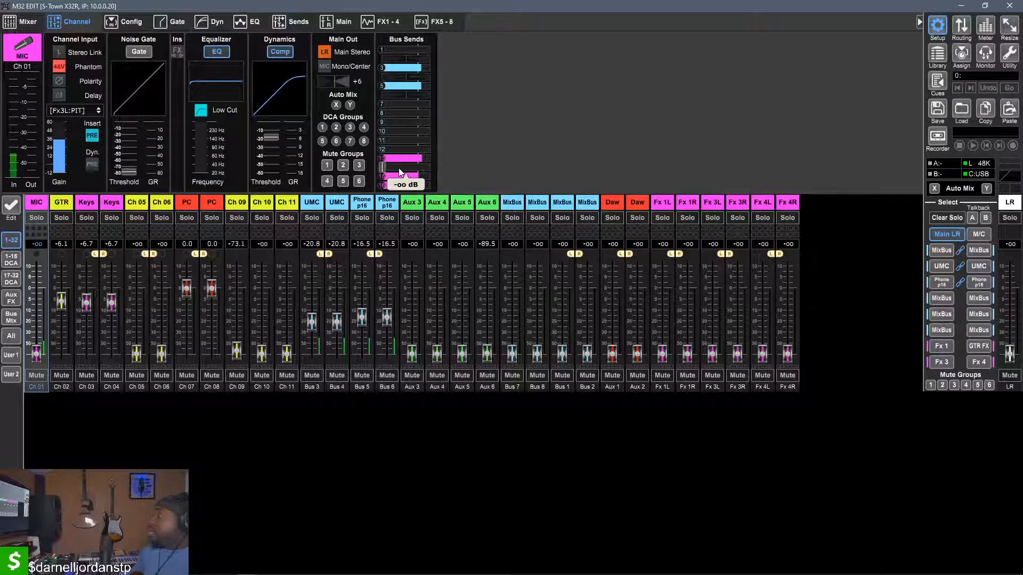
pyautogui.click(389, 22)
pyautogui.click(432, 23)
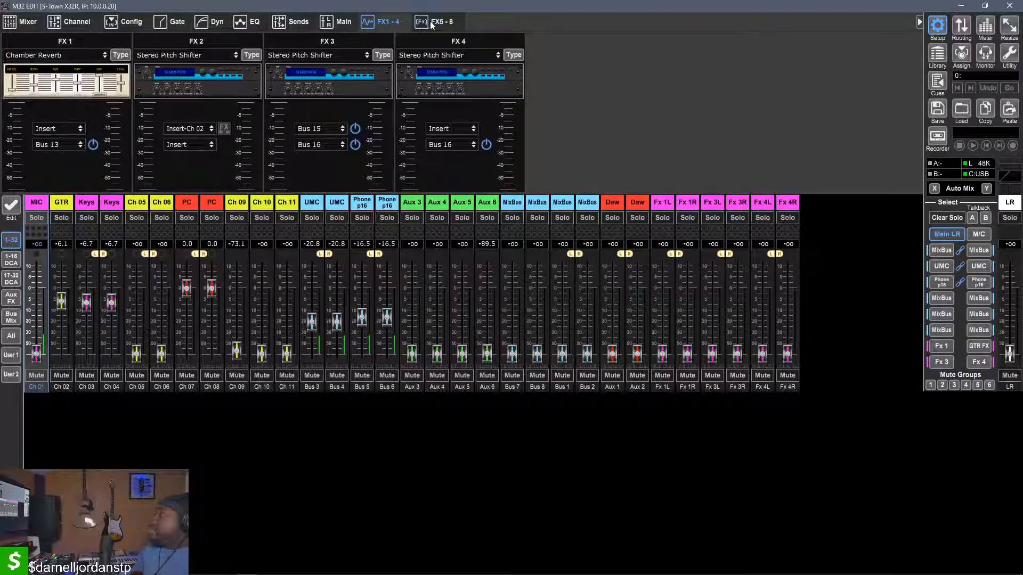
pyautogui.click(398, 20)
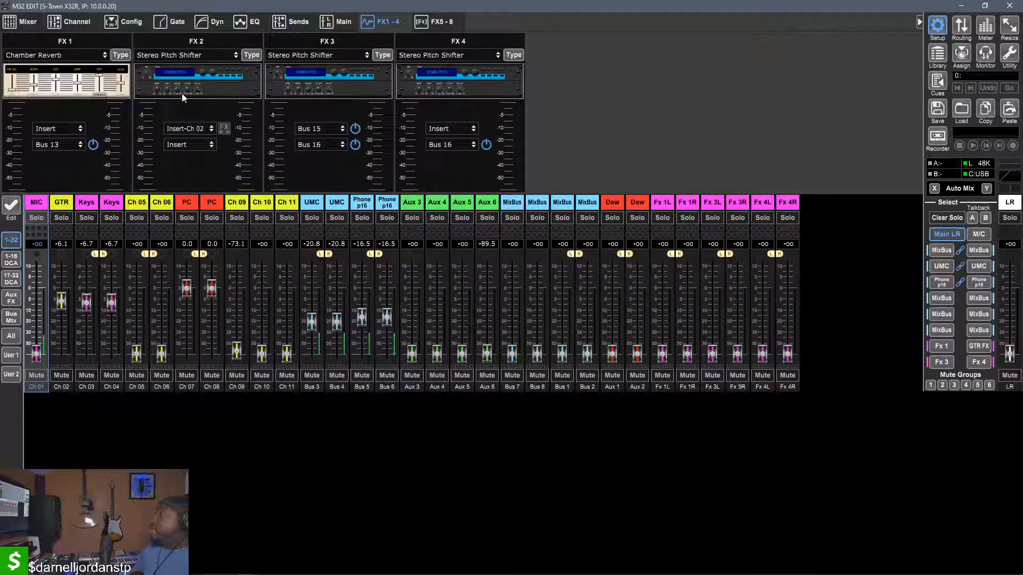
pyautogui.click(436, 94)
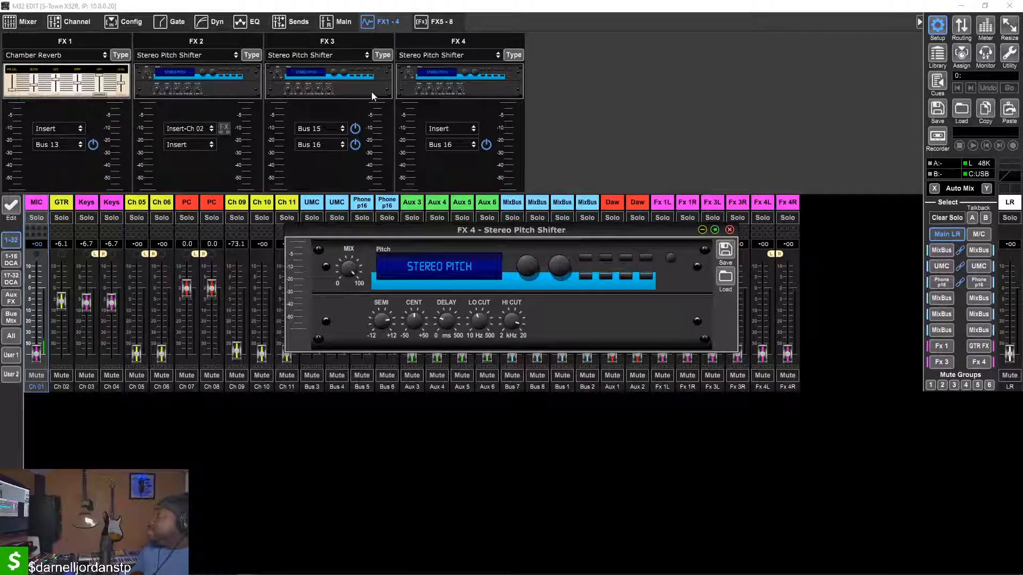
pyautogui.click(353, 89)
pyautogui.click(631, 82)
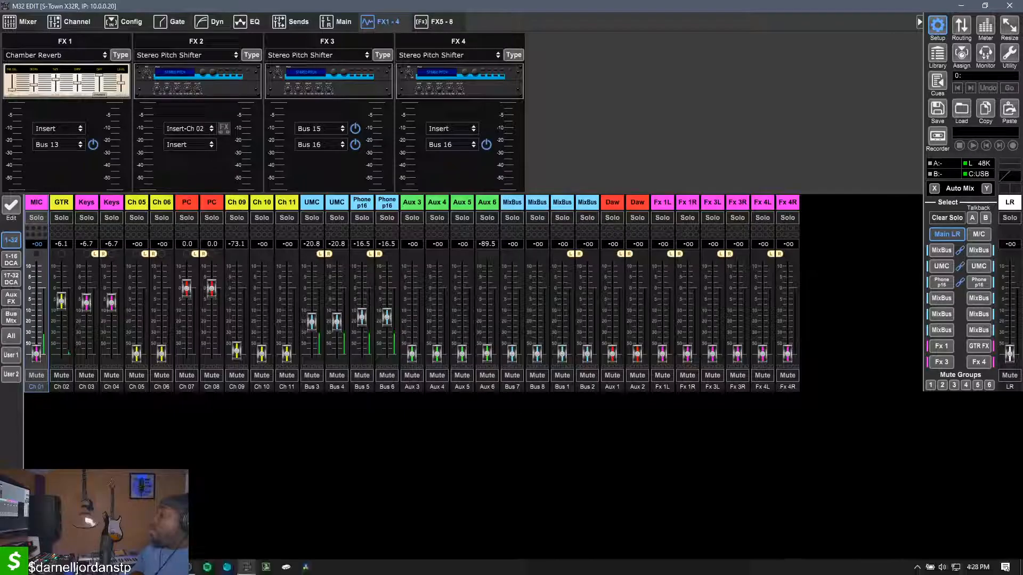
# Switch to Ableton Live and set the 9 Audio track's input to mono channel 7
pyautogui.click(168, 567)
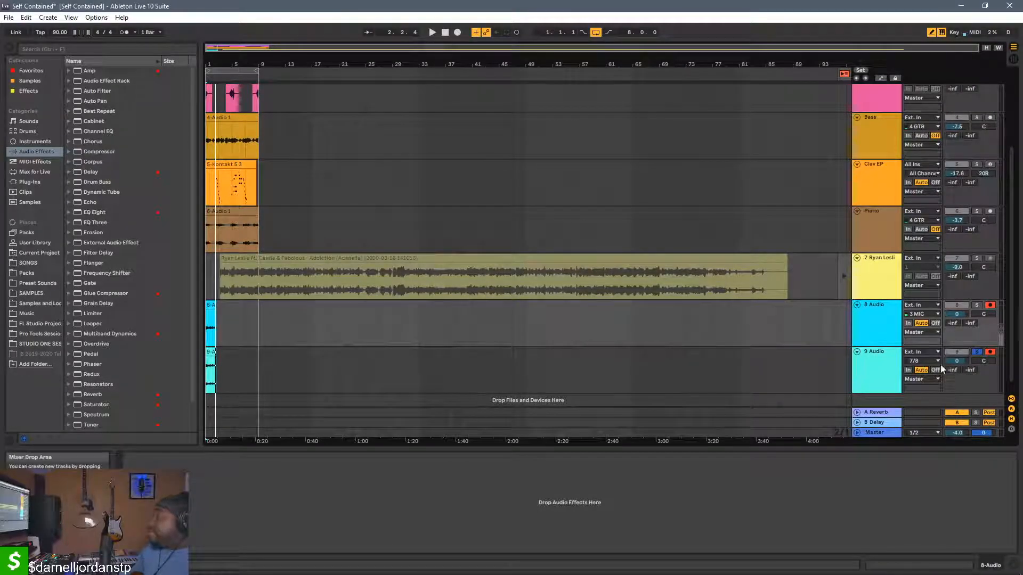
pyautogui.click(921, 361)
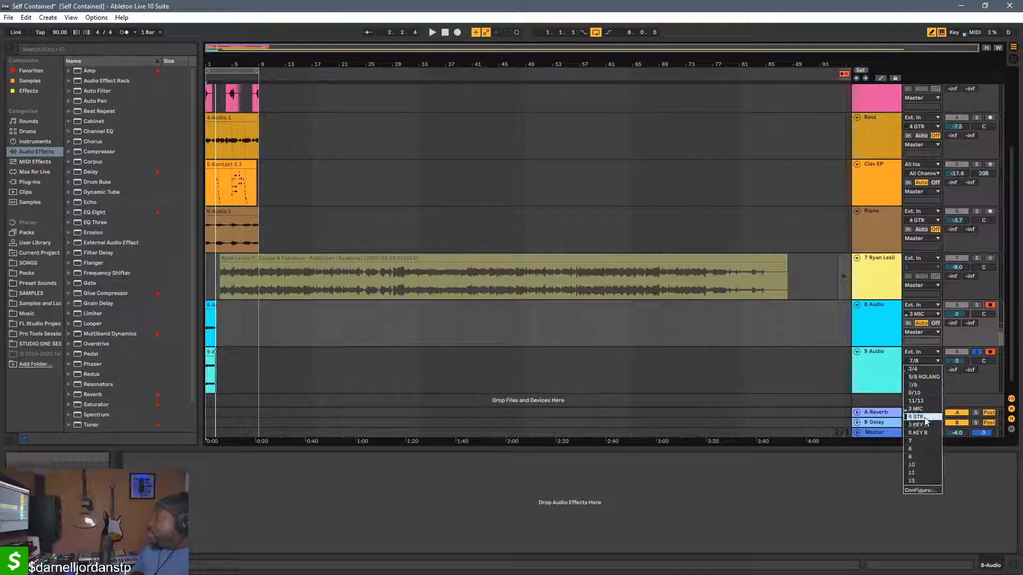
pyautogui.click(924, 442)
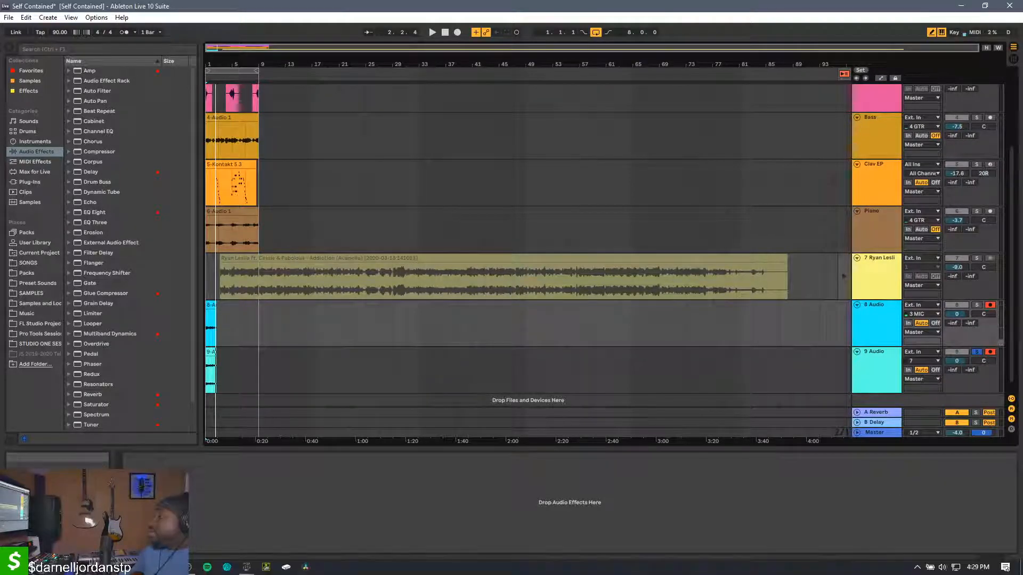
pyautogui.click(185, 568)
pyautogui.click(185, 568)
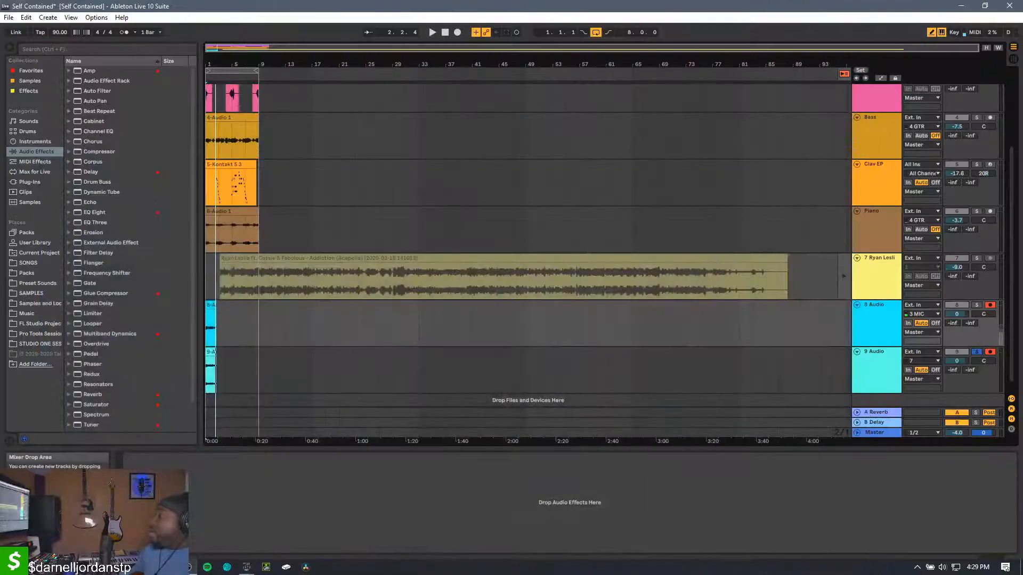
# Switch to M32 Edit and pull the MIC channel's Main LR fader fully down
pyautogui.click(246, 569)
pyautogui.click(225, 551)
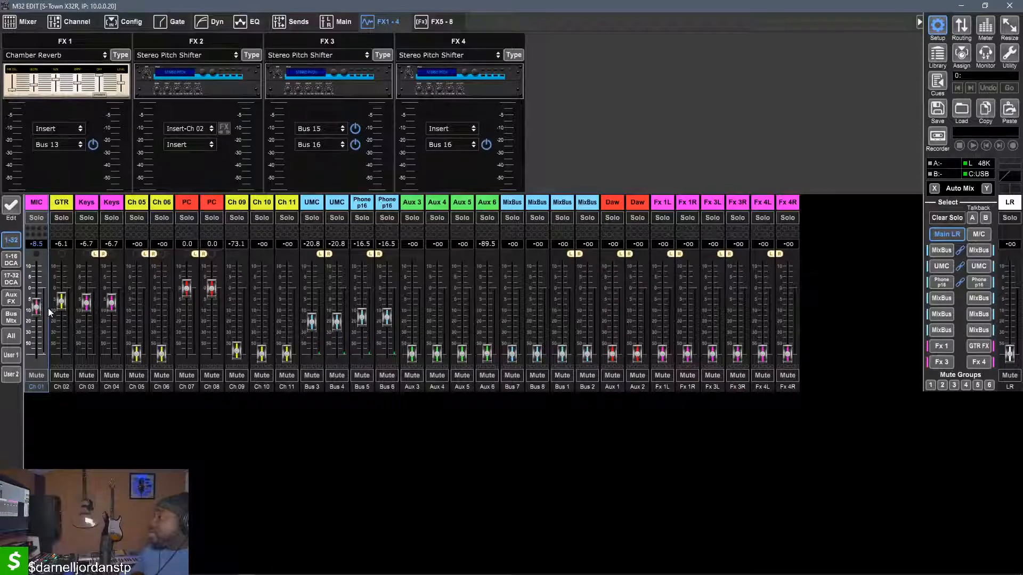
pyautogui.moveTo(35, 305); pyautogui.dragTo(26, 382)
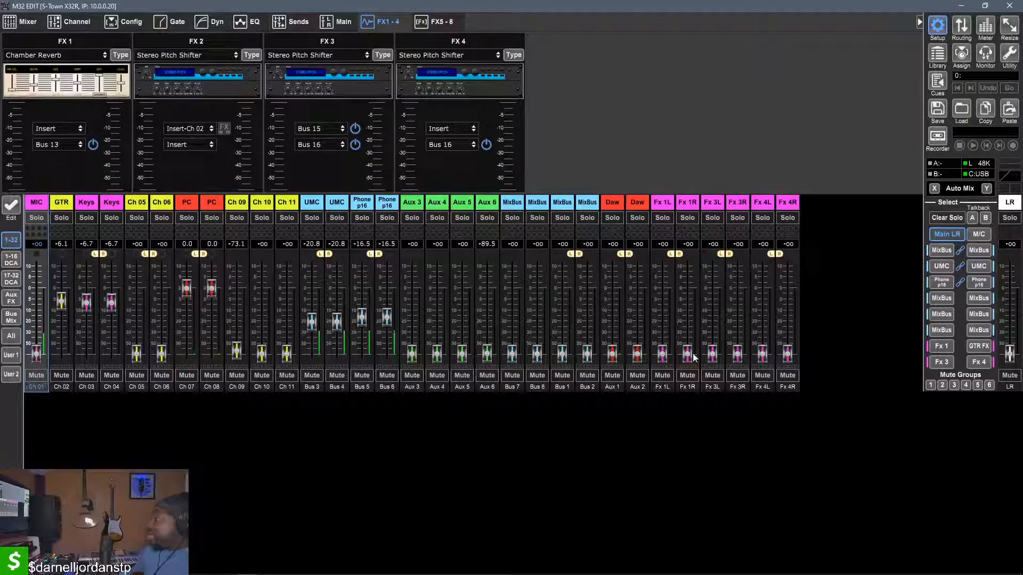
# Raise the Fx 3 bus master fader to -2.4 dB and the Fx 4 bus master fader to -1.5 dB
pyautogui.click(941, 361)
pyautogui.moveTo(1009, 354); pyautogui.dragTo(1013, 296)
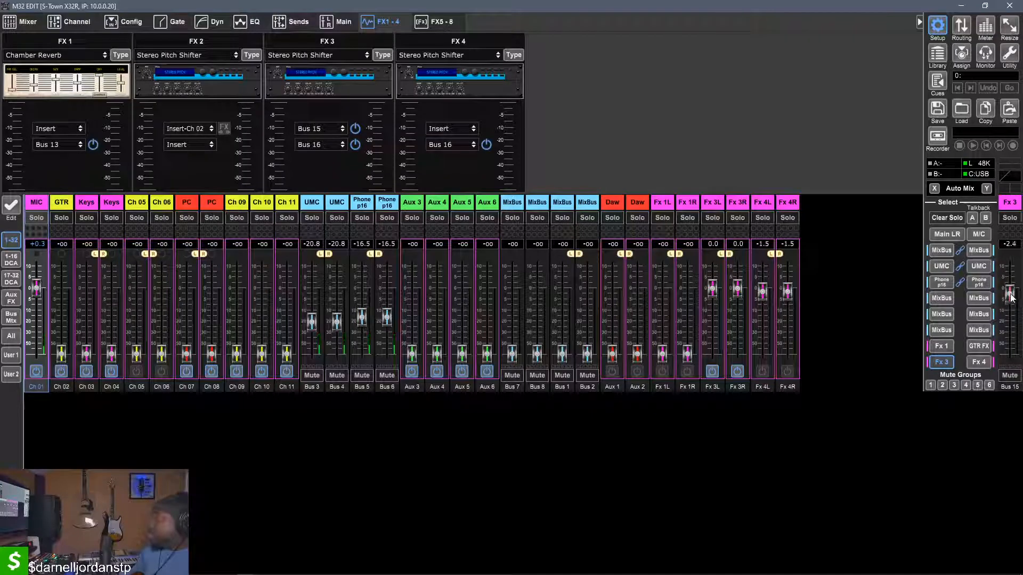
pyautogui.click(980, 362)
pyautogui.moveTo(1009, 351); pyautogui.dragTo(1011, 292)
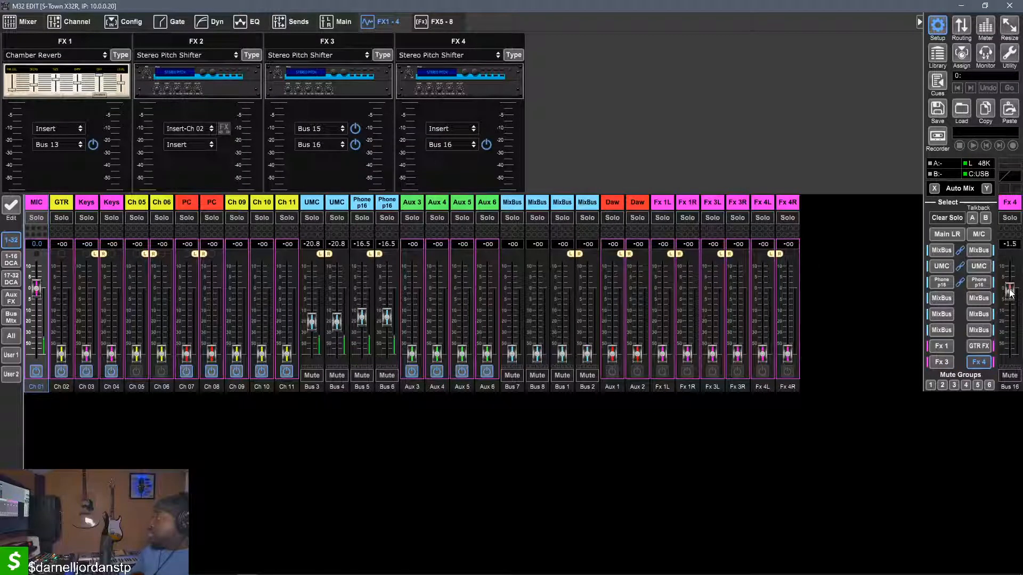
# Set the MIC channel's Main LR fader to -8.5 dB and minimise M32 Edit to return to Ableton Live
pyautogui.click(976, 363)
pyautogui.click(945, 365)
pyautogui.click(945, 365)
pyautogui.click(945, 365)
pyautogui.click(942, 362)
pyautogui.moveTo(37, 353); pyautogui.dragTo(31, 308)
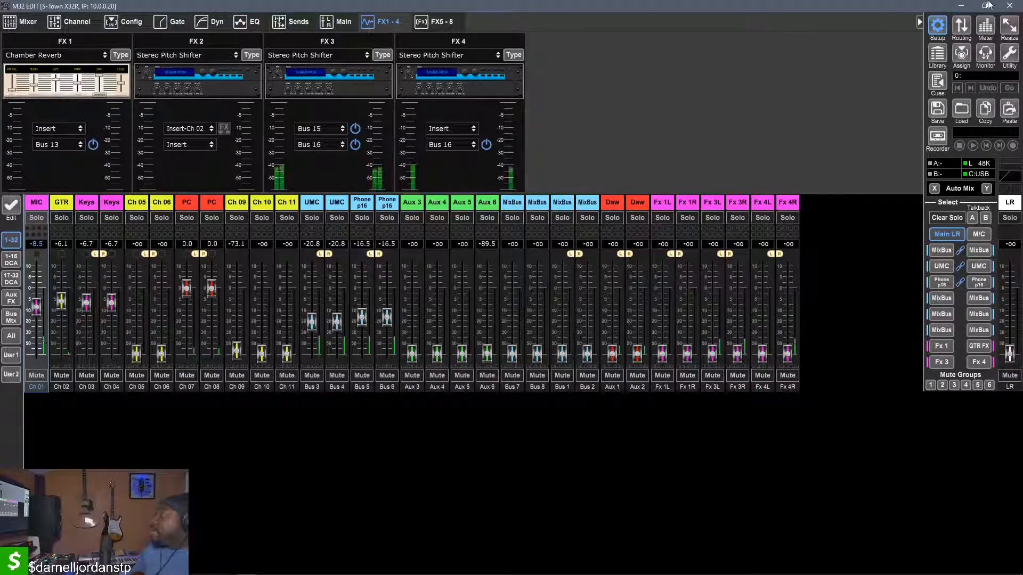
pyautogui.click(962, 6)
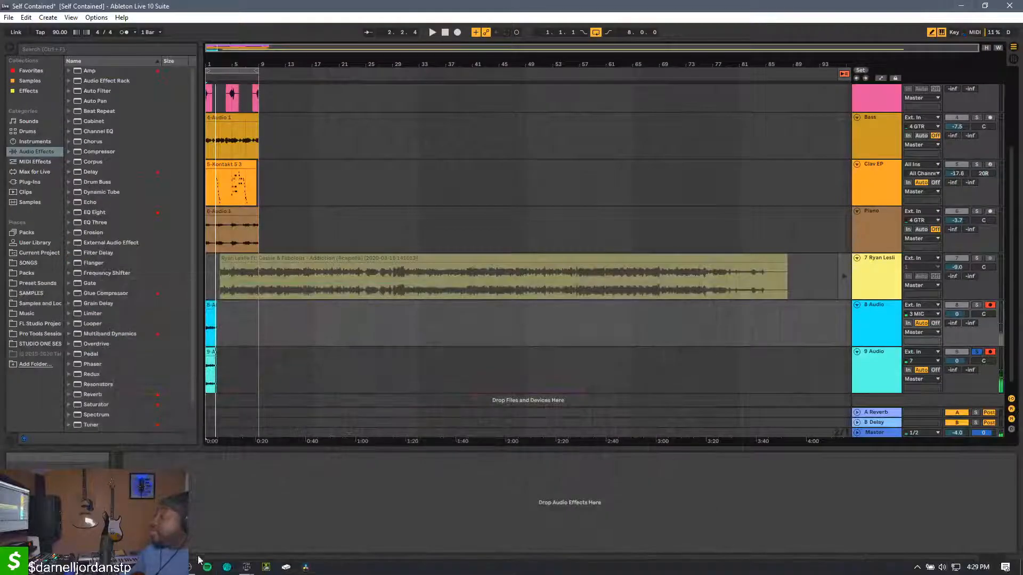